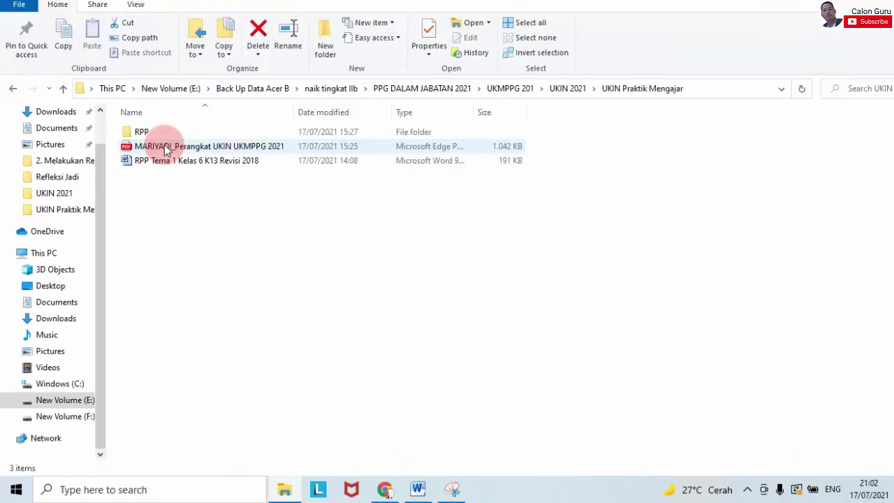
Step: Go back from the UKIN Praktik Mengajar folder to its parent folder, UKIN 2021
left_click(10, 90)
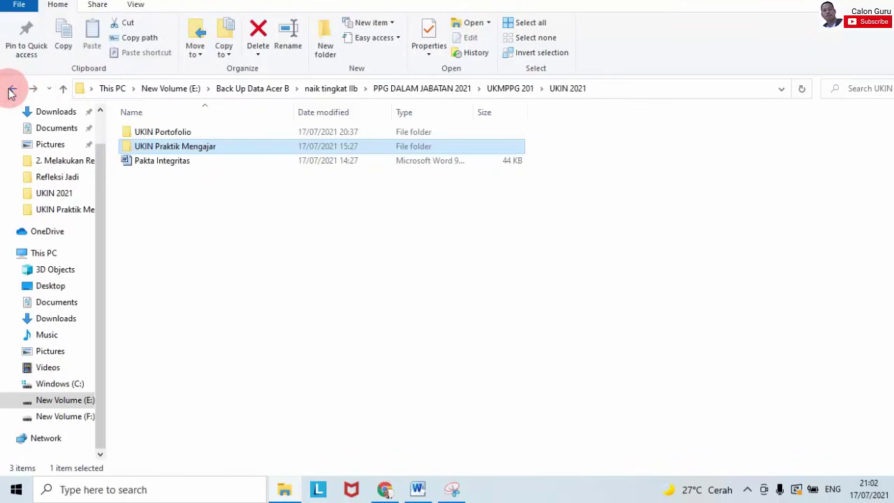
left_click(306, 313)
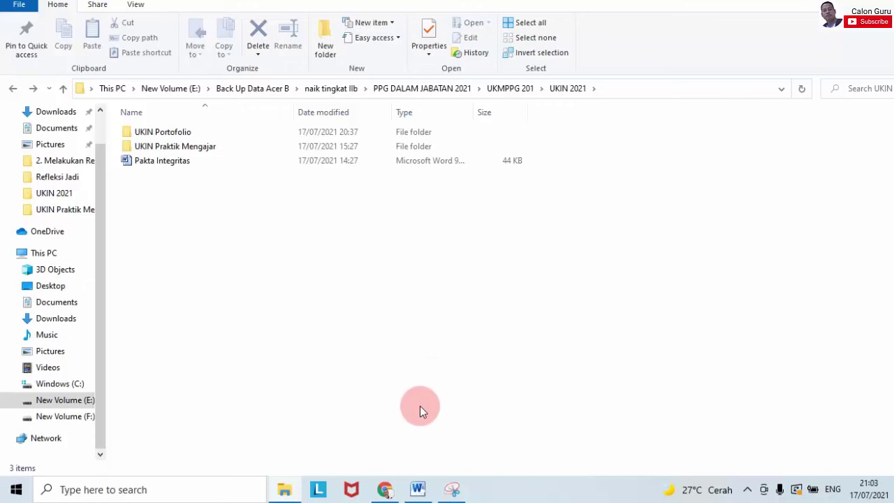
Step: Switch to Chrome and open the UKMPPG Uji Kinerja site at ukm.ppg.kemdikbud.go.id/ukin
left_click(385, 488)
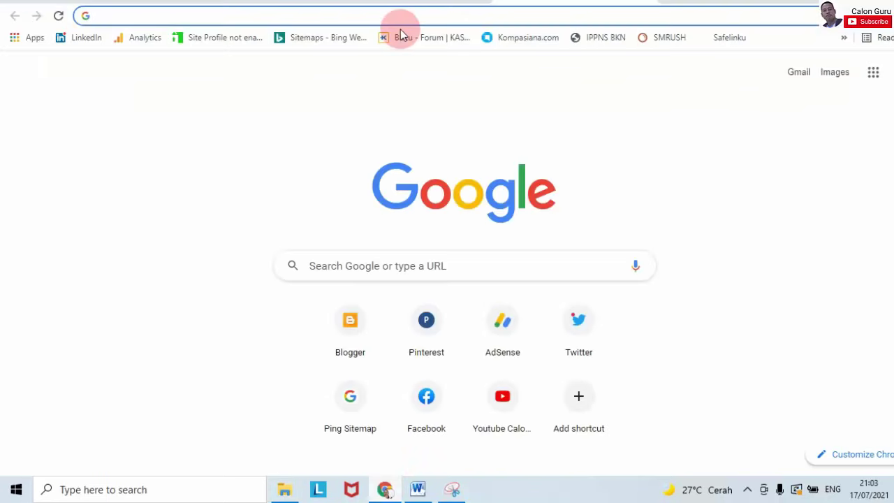
left_click(432, 111)
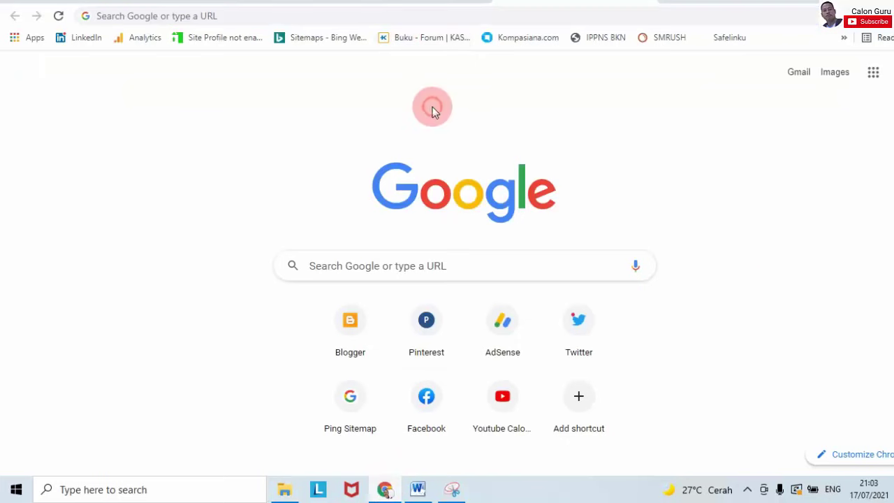
left_click(748, 489)
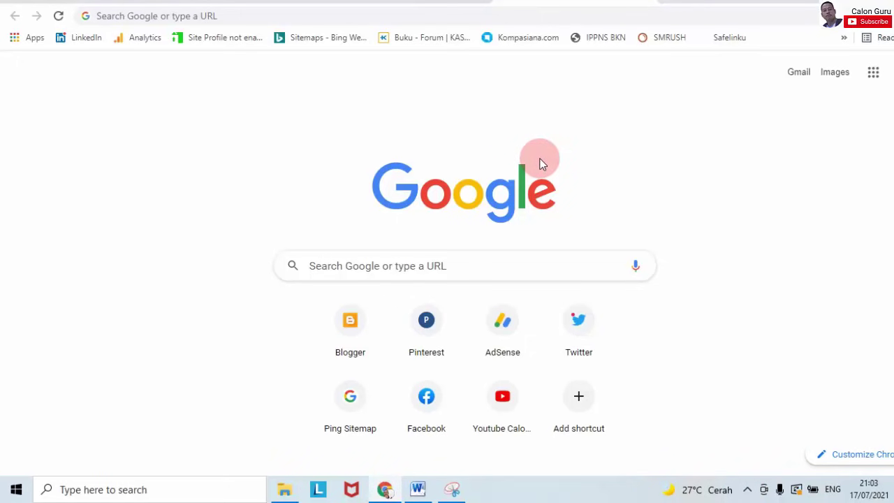
left_click(459, 266)
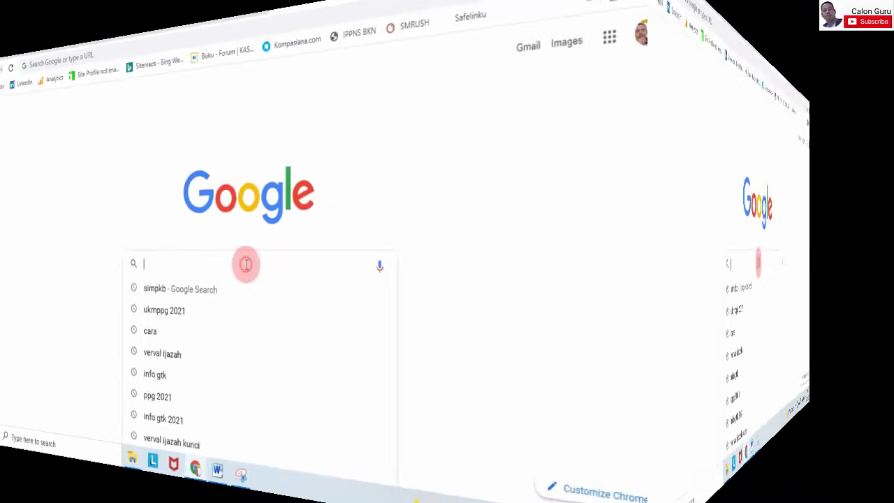
type("u")
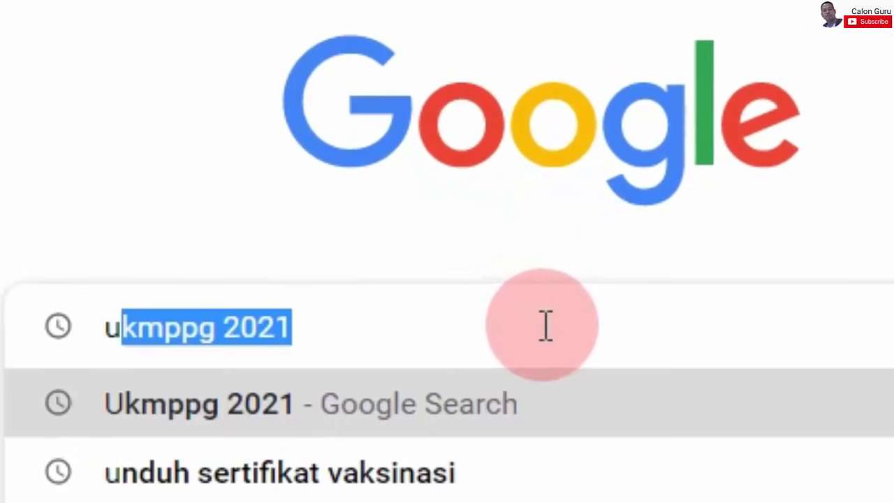
type("k")
key("BackSpace")
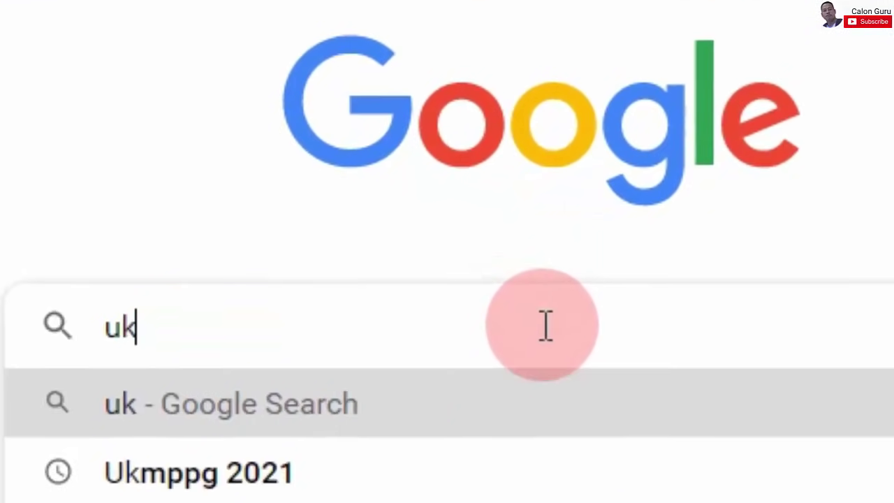
type("m.pp")
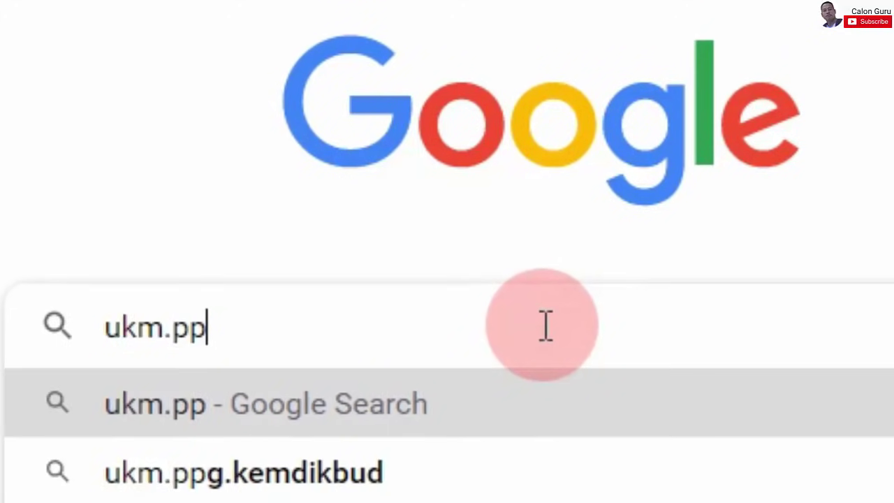
type("g.")
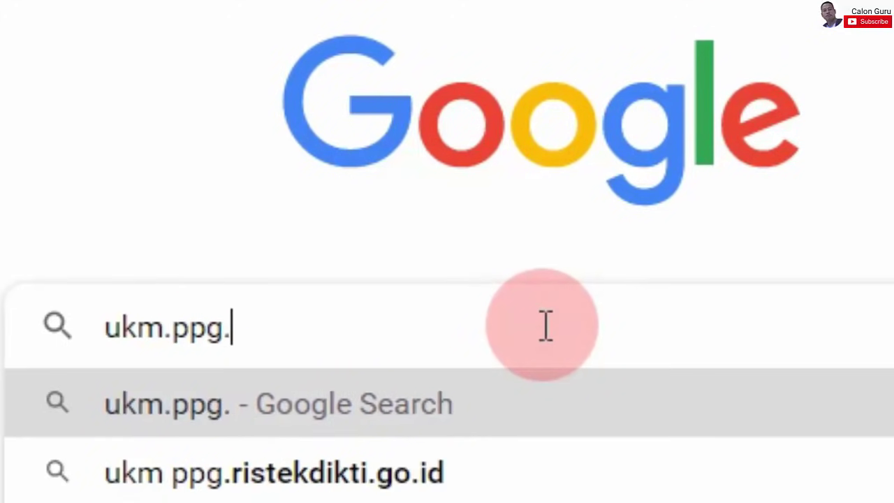
type("kemdikbu")
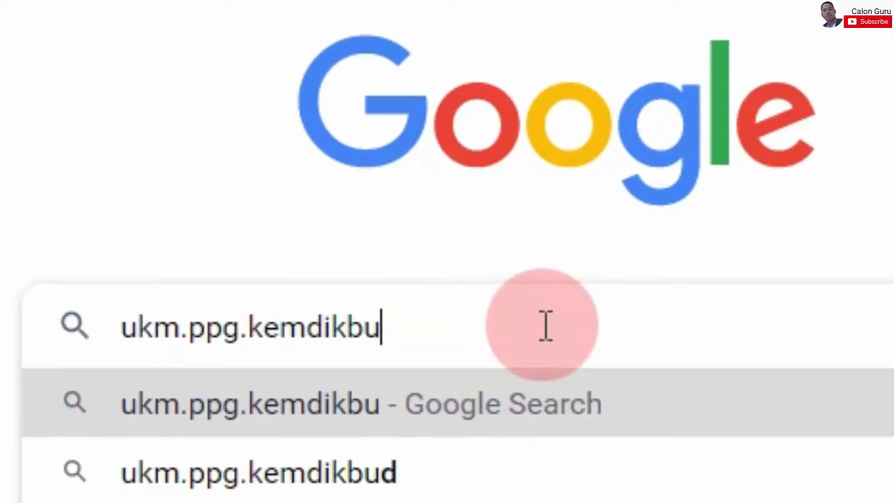
type("d.go.id")
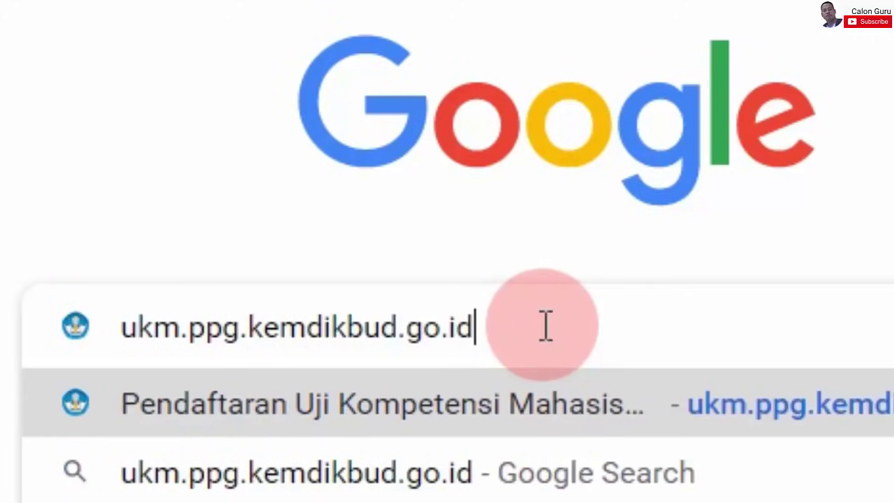
type(".")
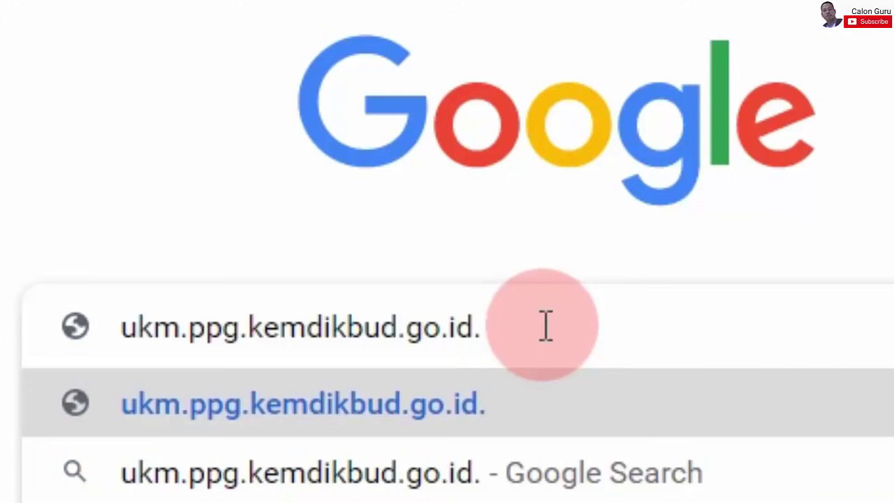
key("BackSpace")
type("/ukin")
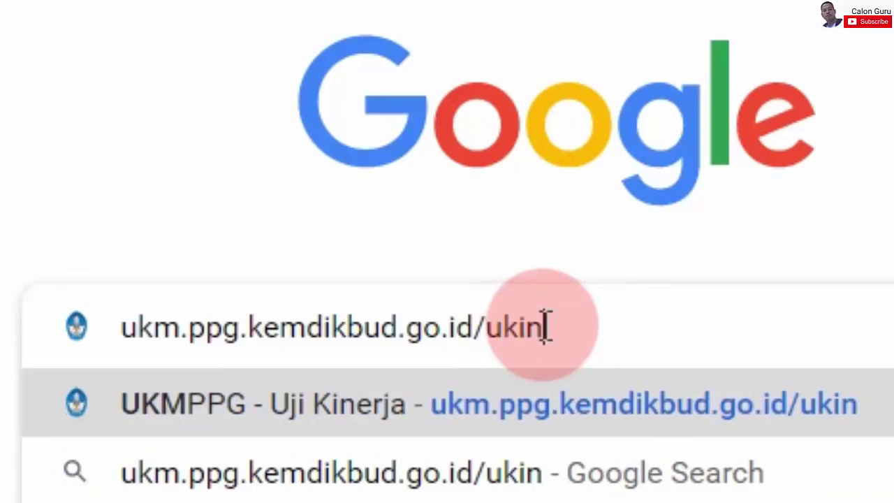
key("Return")
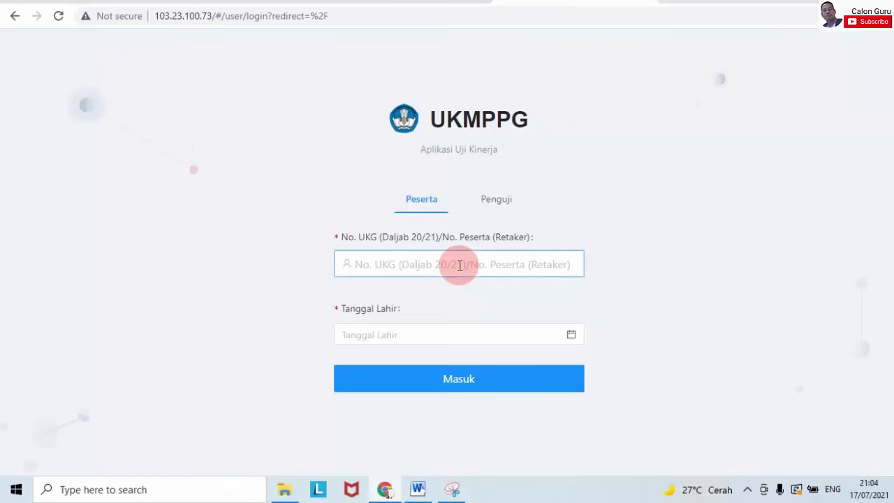
left_click(629, 248)
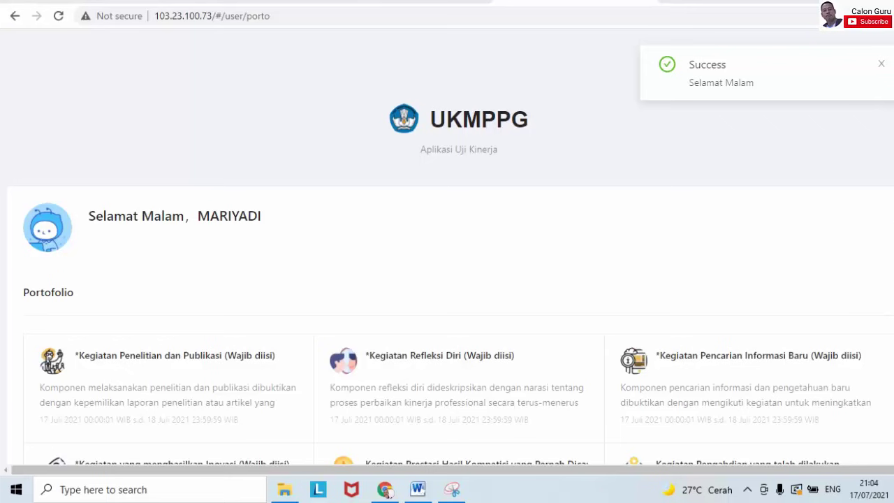
Step: Look through the activity cards in the Portofolio and Pembelajaran sections of the participant's dashboard
scroll(447, 251, "down", 8)
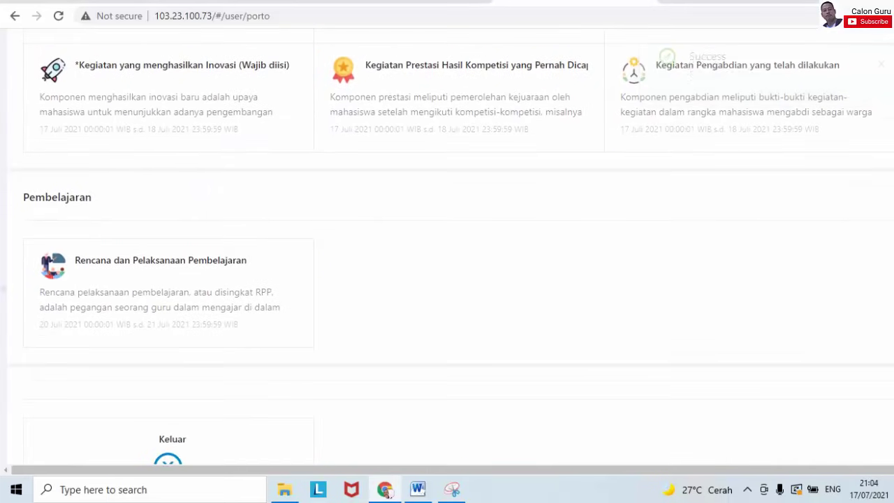
scroll(448, 252, "up", 10)
scroll(447, 252, "down", 10)
scroll(447, 251, "up", 10)
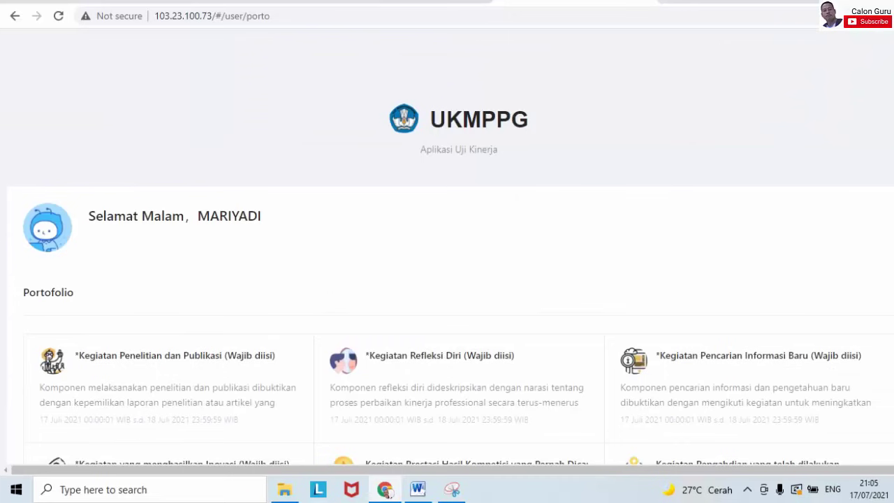
scroll(447, 252, "down", 8)
scroll(447, 251, "up", 8)
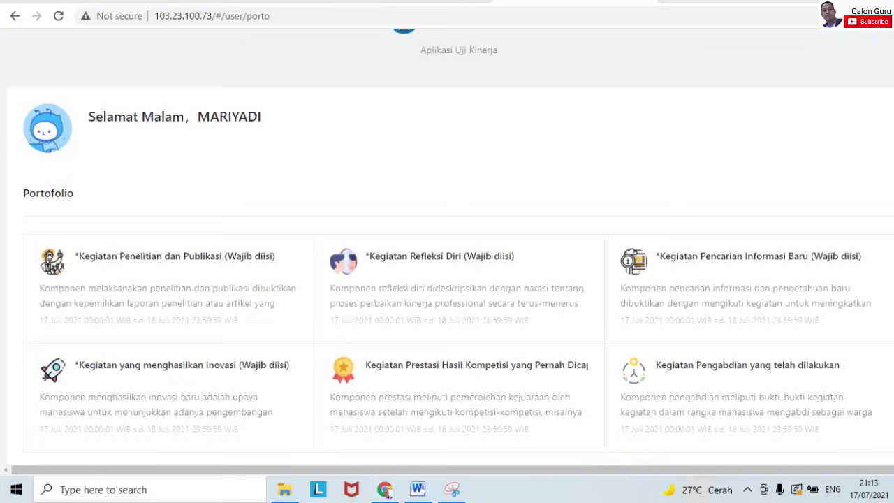
scroll(447, 277, "up", 2)
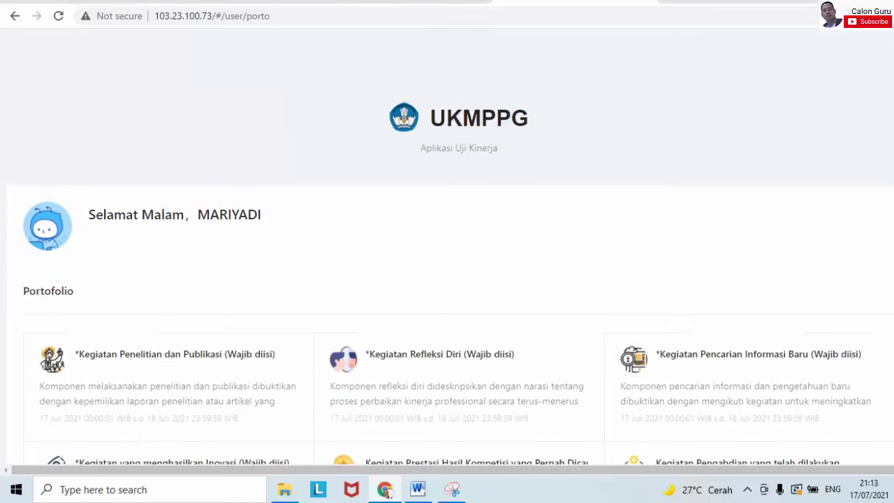
Step: Open the Kegiatan Penelitian dan Publikasi entry in the Portofolio section
scroll(447, 277, "down", 3)
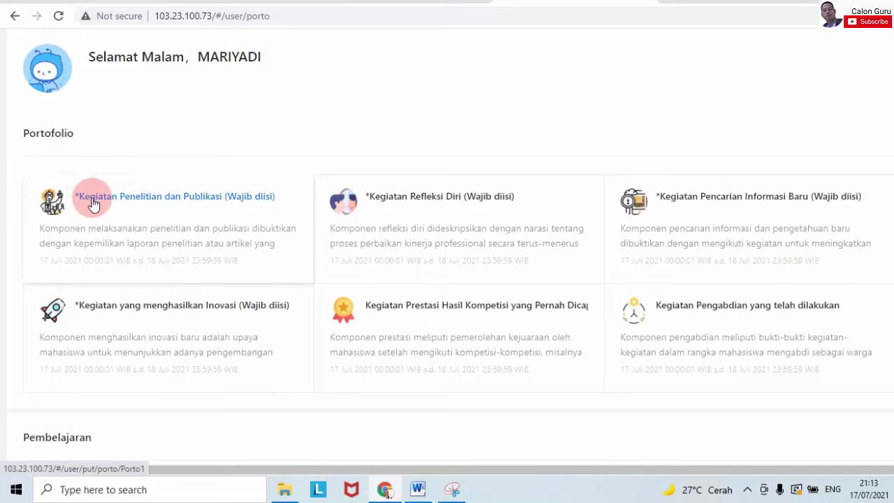
left_click(205, 202)
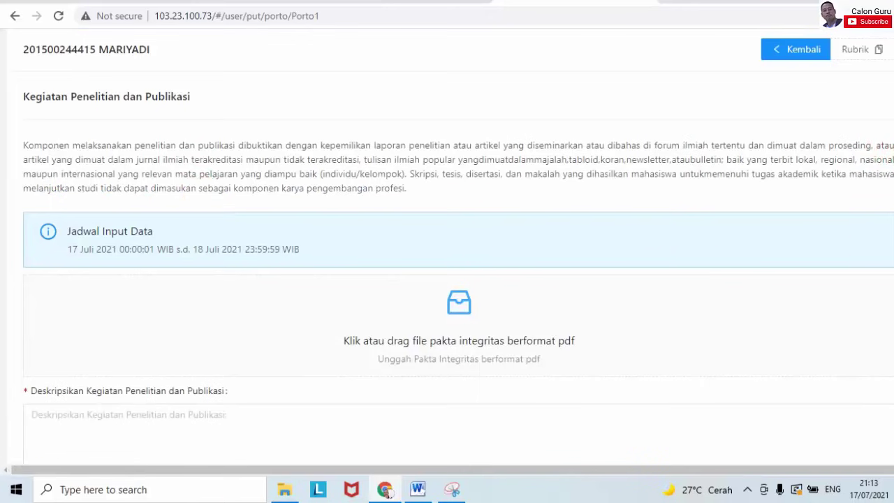
Step: Examine the Kegiatan Penelitian dan Publikasi form, including its input schedule, the pakta integritas upload area and the description field
scroll(447, 244, "down", 6)
scroll(447, 244, "up", 7)
scroll(447, 245, "down", 3)
scroll(143, 236, "up", 2)
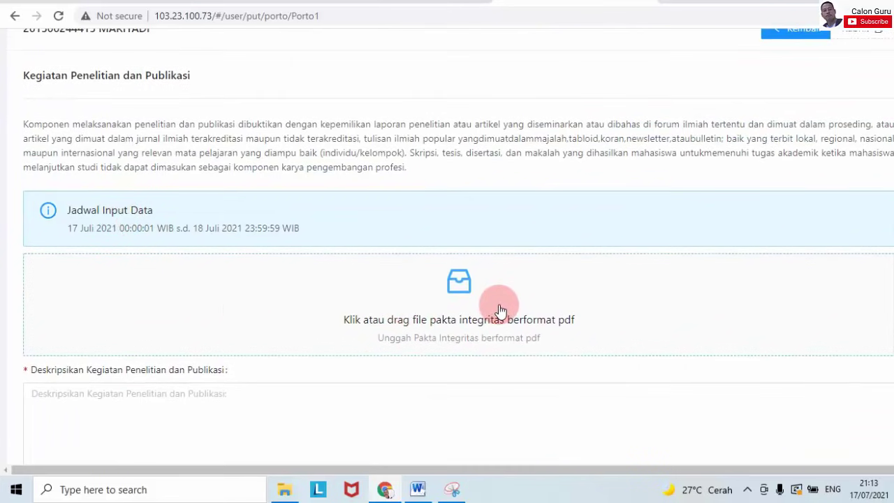
key("Page_Down")
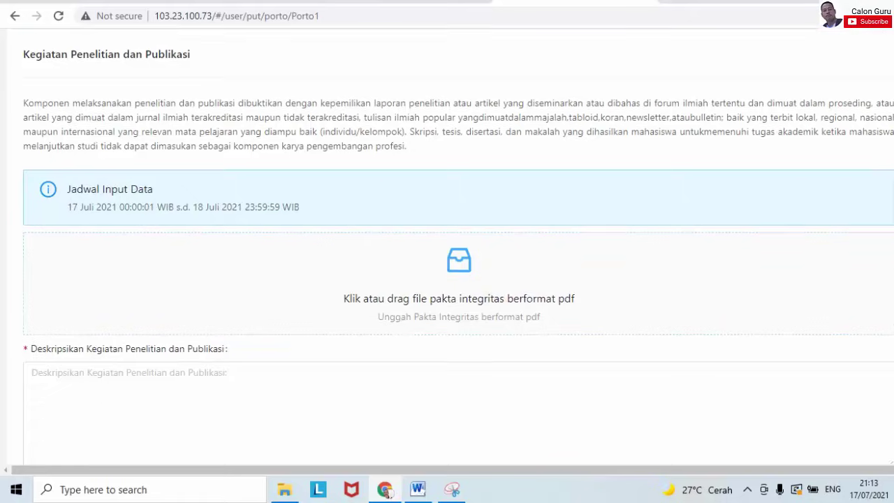
key("Home")
key("End")
key("Up")
key("Up")
key("Up")
key("Up")
key("Up")
key("Up")
key("Up")
key("Up")
key("Up")
key("Up")
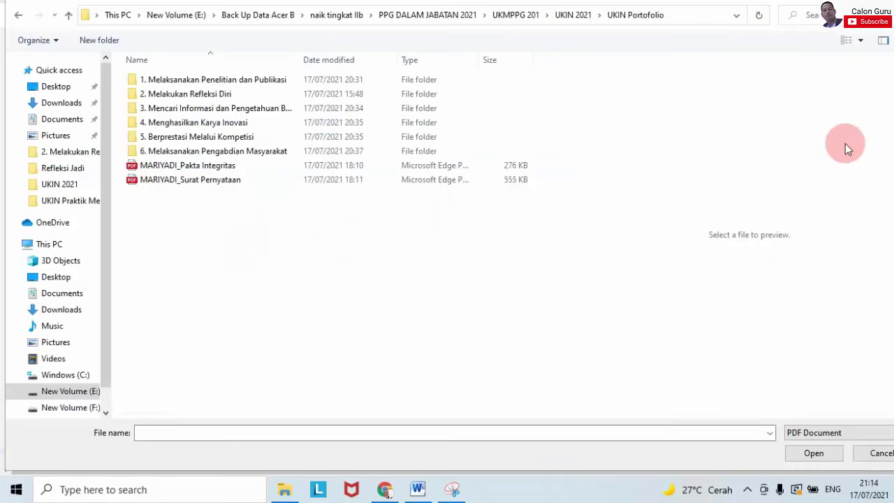
Step: Upload the Pakta Integritas PDF from the UKIN Portofolio folder to the Kegiatan Penelitian dan Publikasi form
left_click(184, 166)
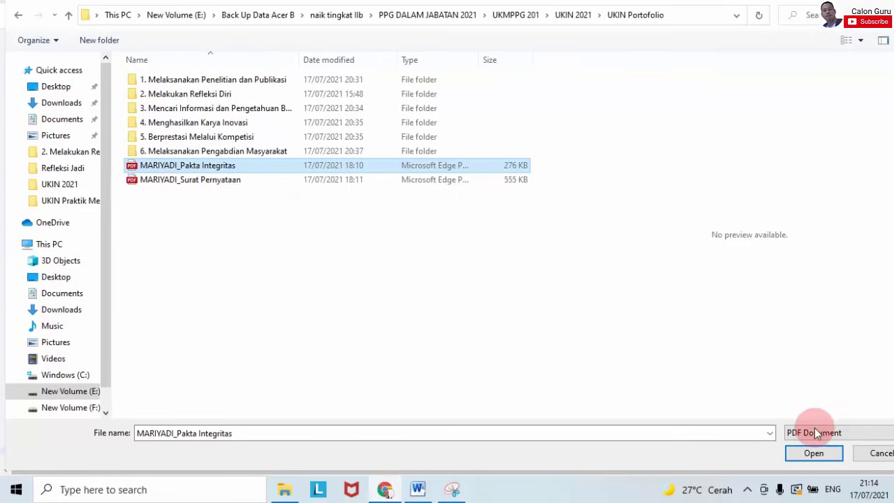
left_click(814, 454)
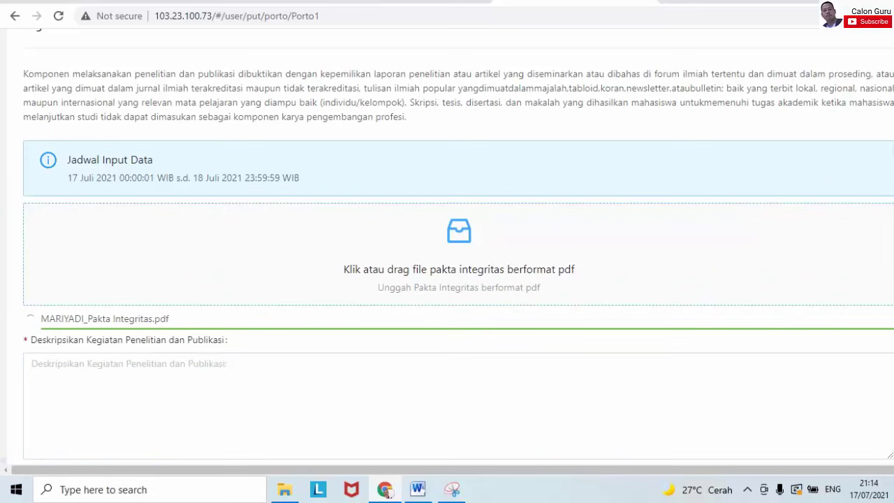
scroll(888, 275, "down", 2)
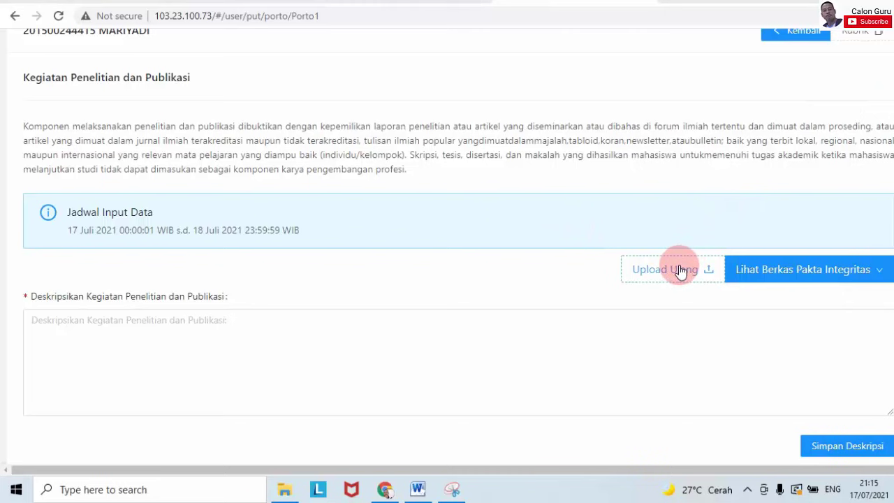
Step: Preview the uploaded Pakta Integritas file, read it from start to end, and return to the form's description field
left_click(830, 274)
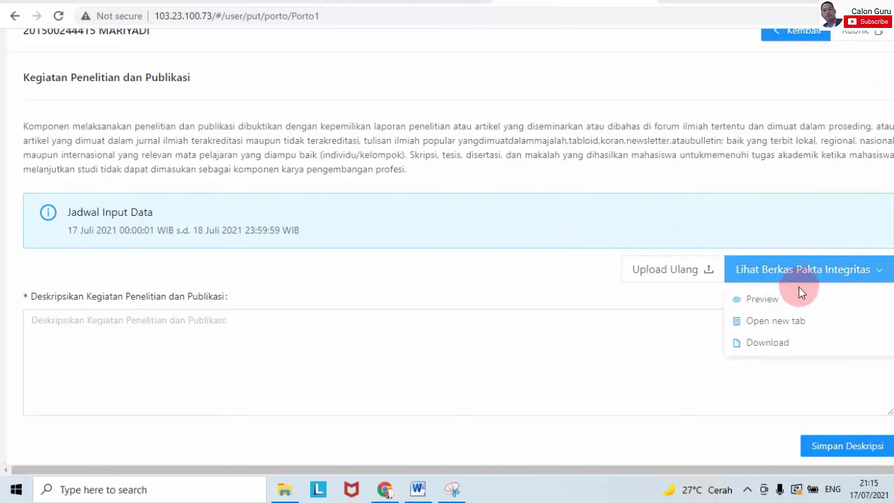
left_click(778, 308)
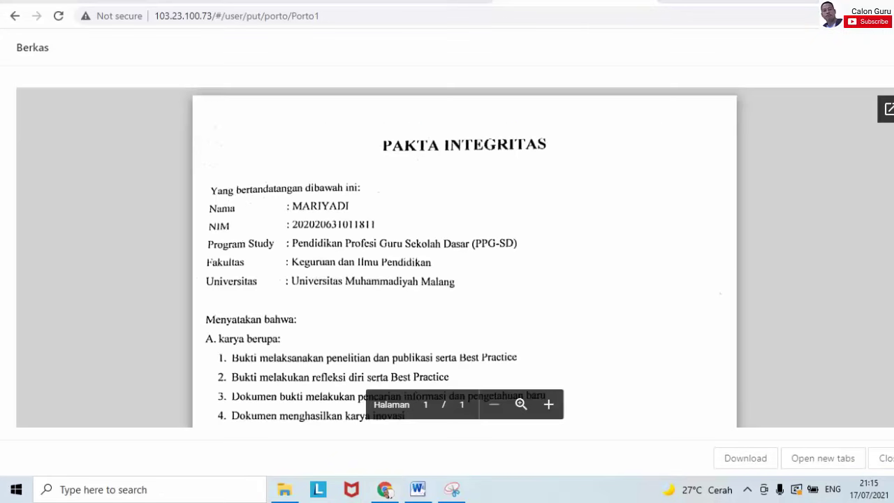
scroll(465, 259, "down", 6)
scroll(465, 259, "down", 1)
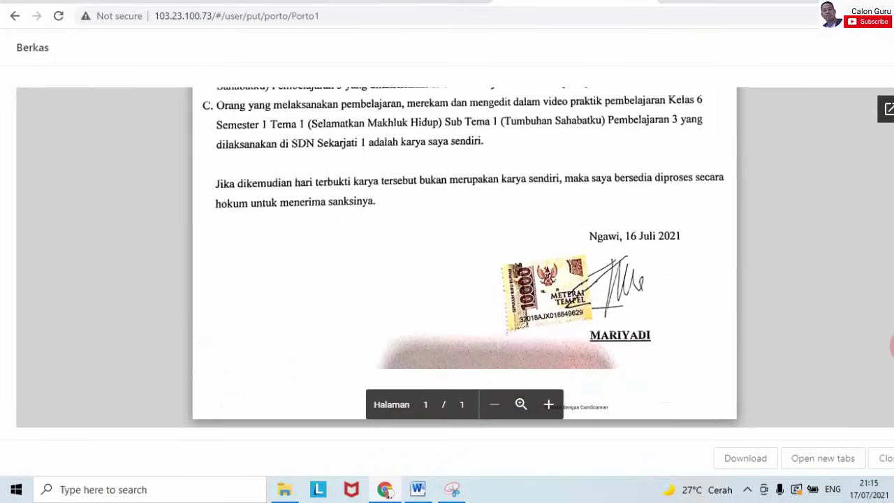
scroll(465, 258, "up", 7)
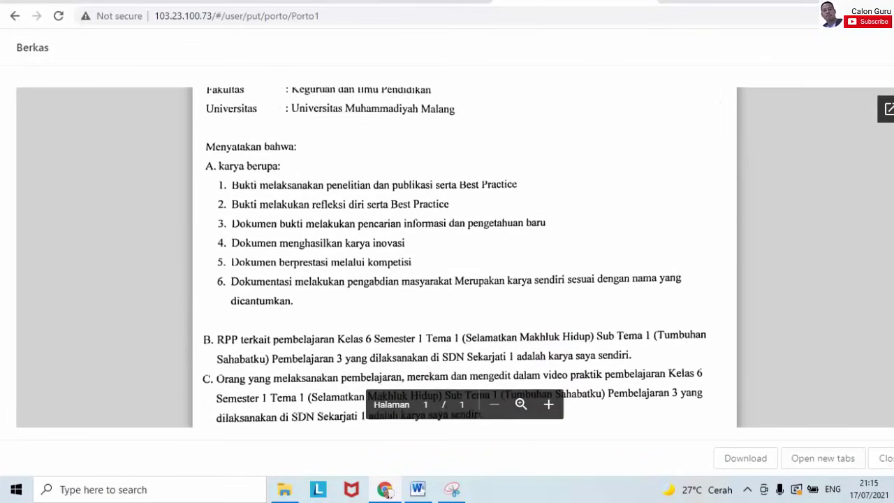
scroll(464, 259, "up", 2)
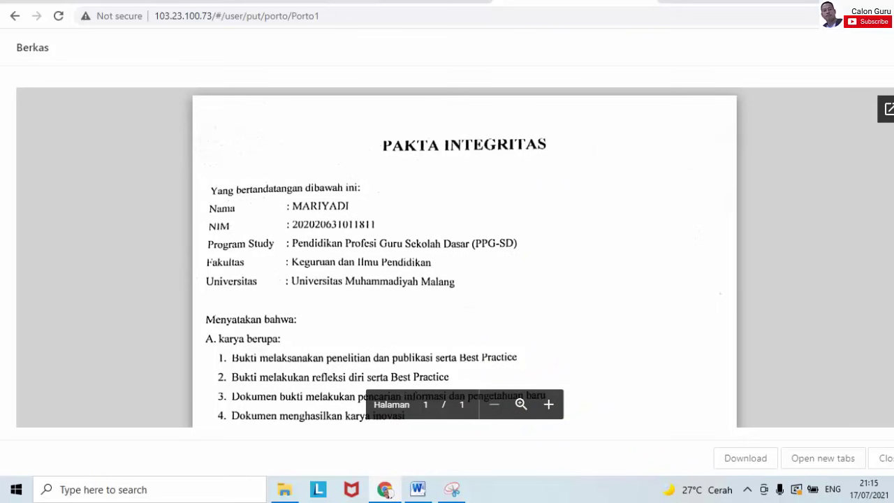
key("Escape")
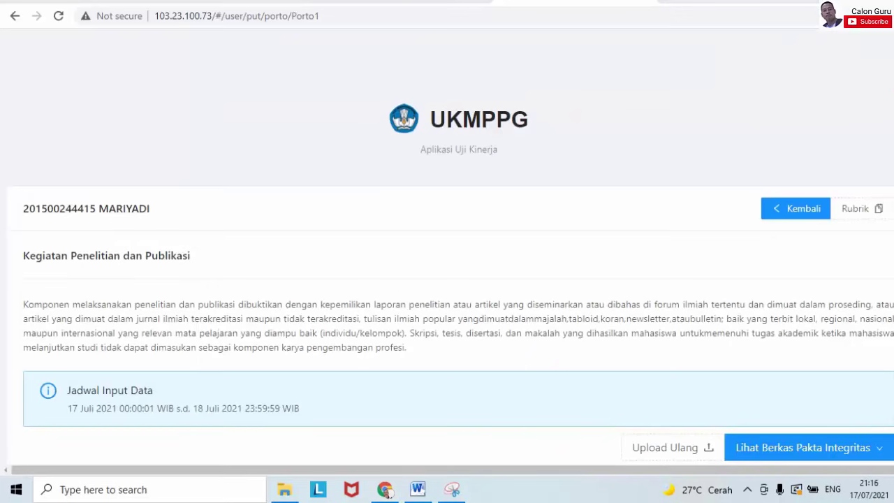
scroll(451, 244, "down", 3)
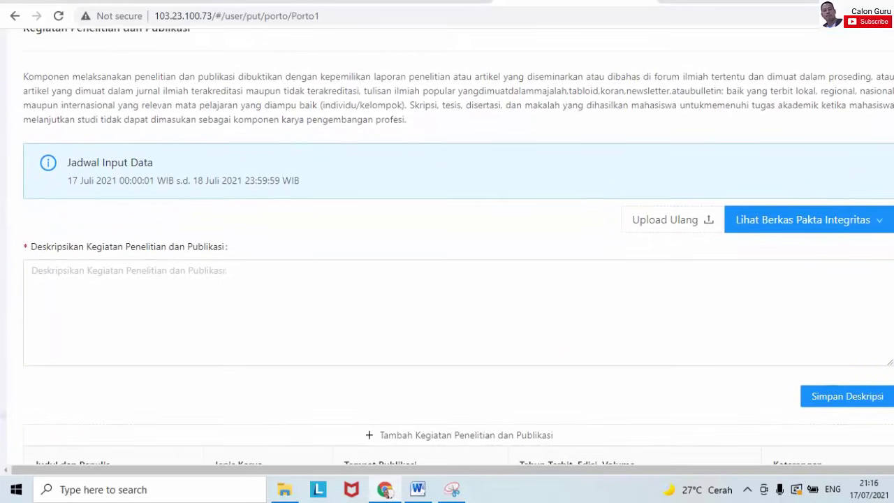
Step: Switch to File Explorer, open the Penelitian Tindakan Kelas PDF from UKIN Portofolio's "1. Melaksanakan Penelitian dan Publikasi" folder, and skim its pages
scroll(459, 248, "up", 1)
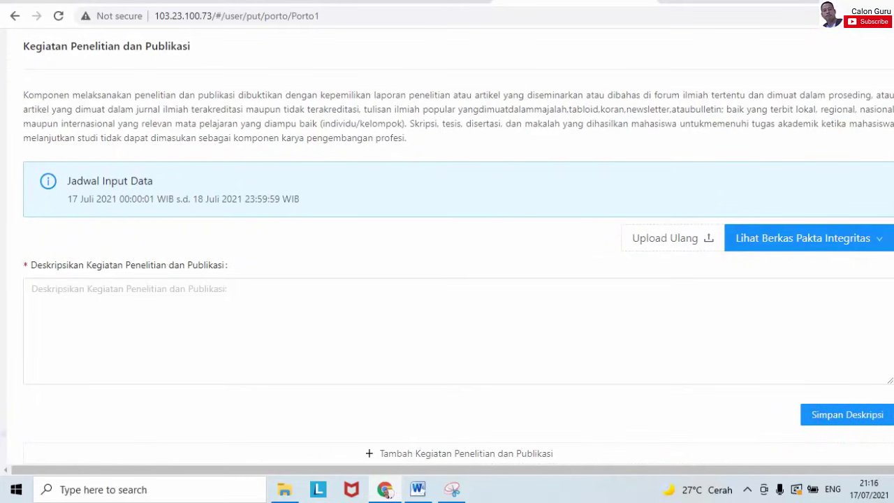
scroll(458, 245, "down", 2)
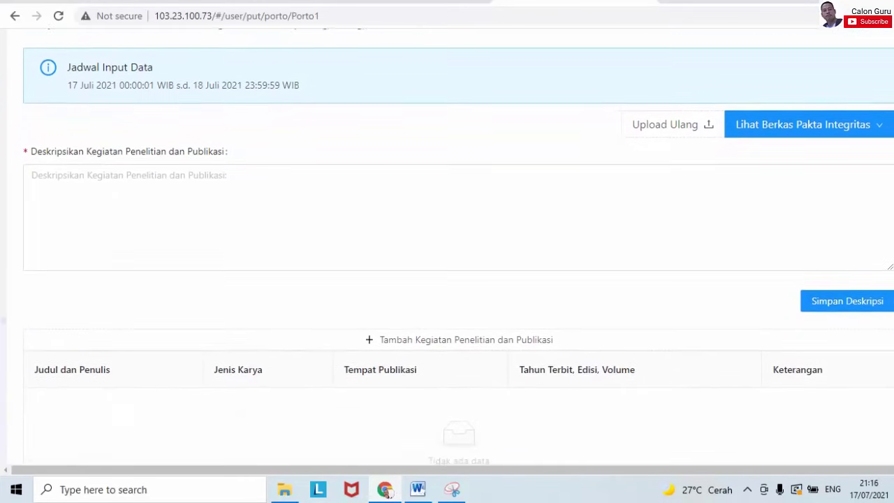
scroll(458, 245, "down", 1)
scroll(458, 245, "up", 1)
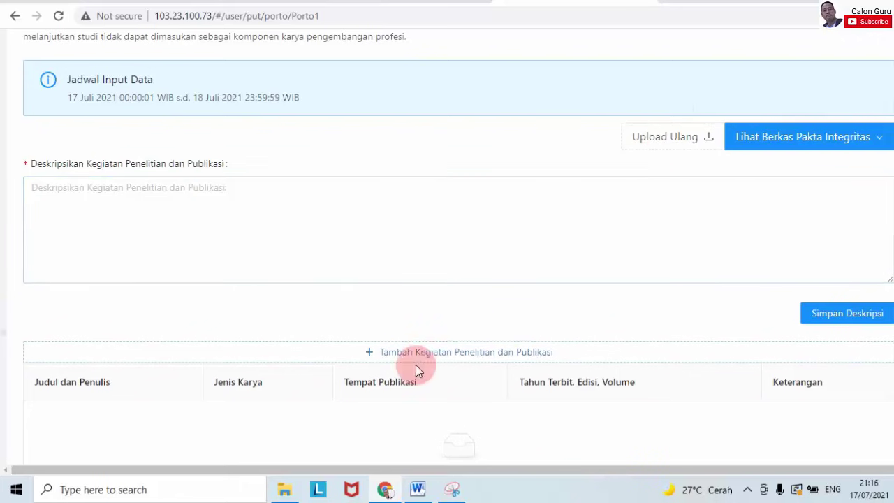
left_click(284, 490)
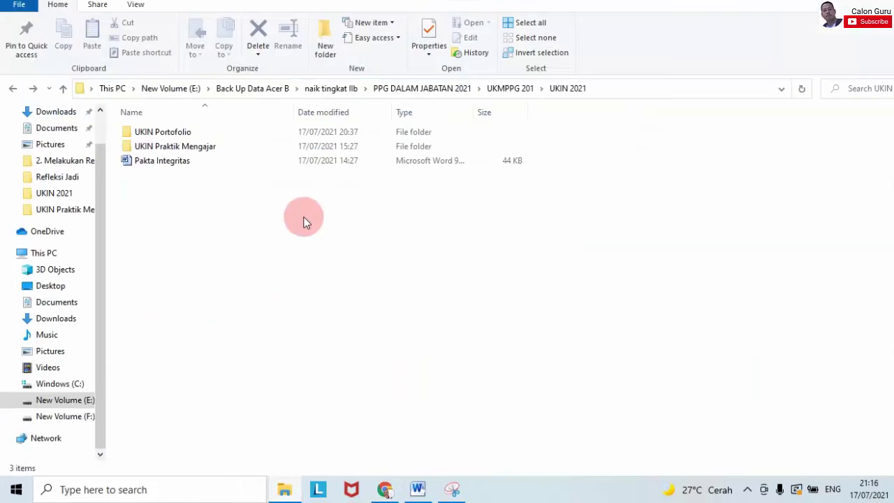
double_click(200, 135)
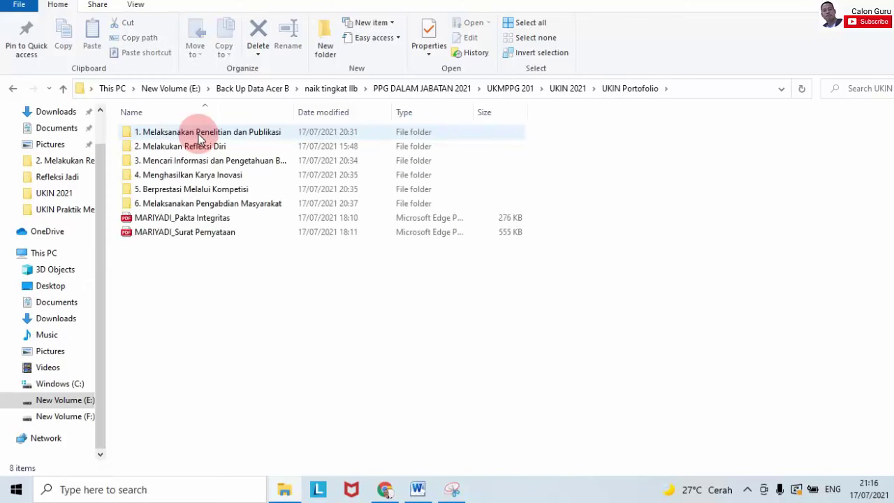
double_click(200, 136)
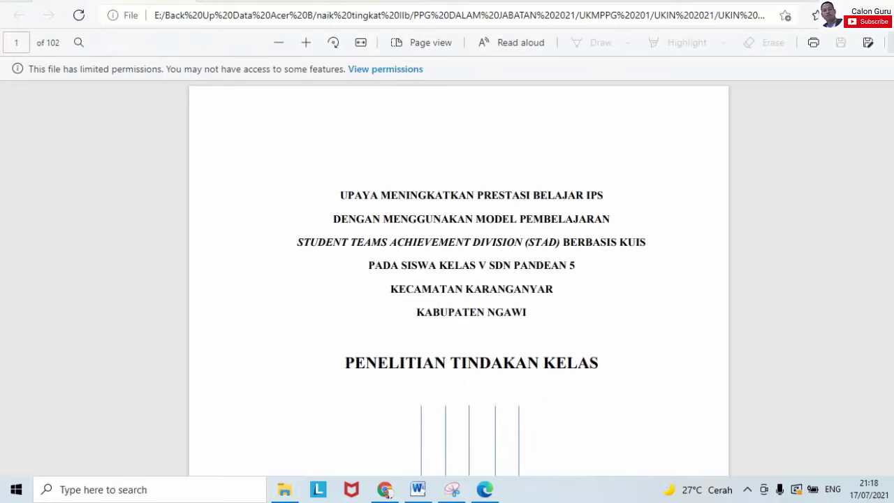
scroll(458, 280, "down", 20)
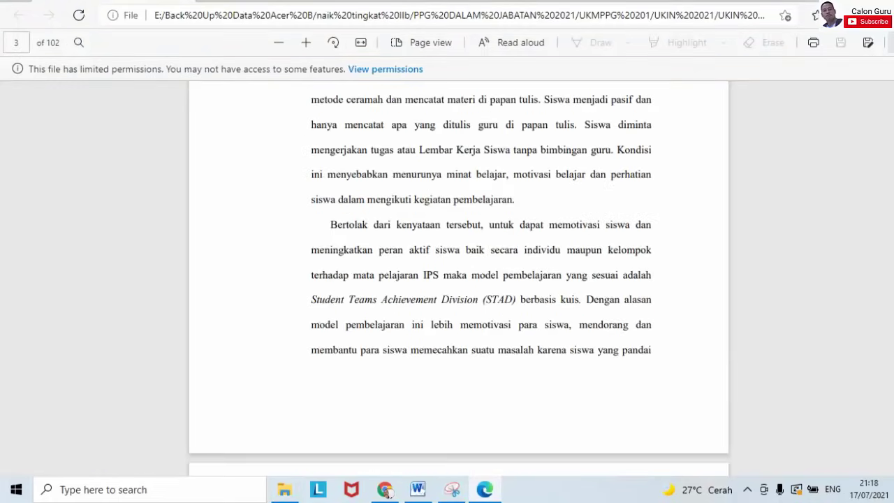
scroll(458, 279, "down", 20)
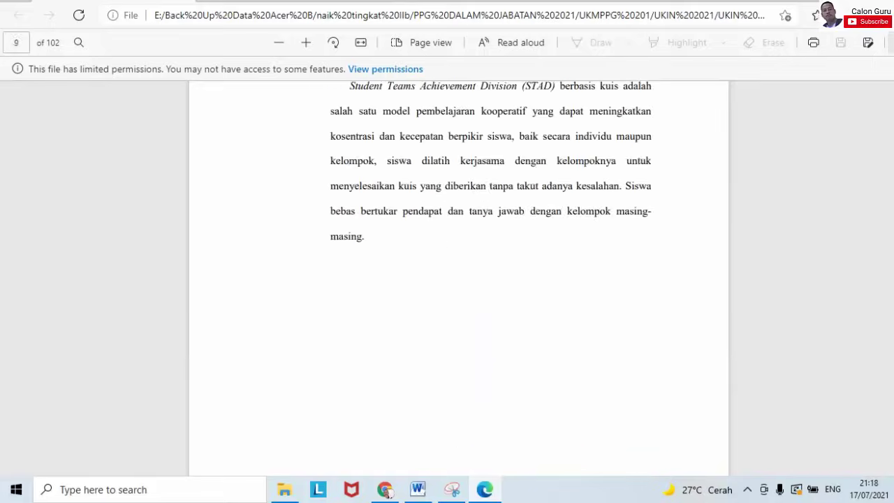
scroll(458, 279, "down", 20)
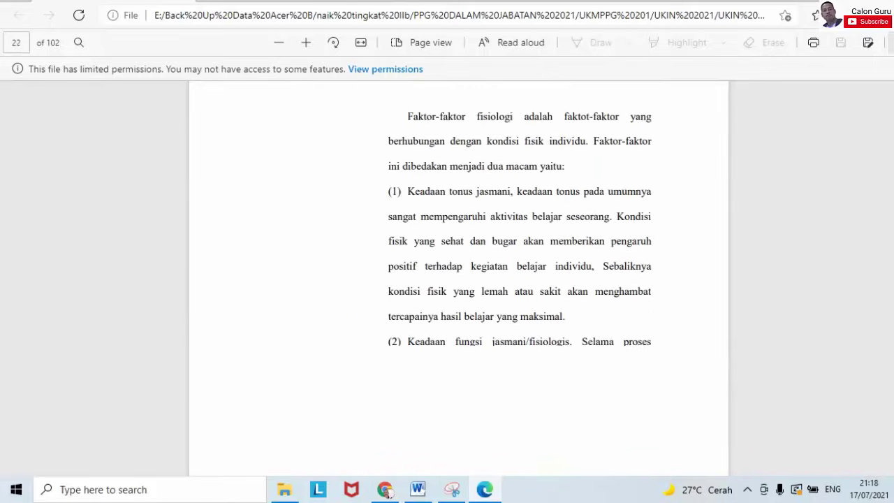
scroll(458, 279, "down", 15)
scroll(458, 279, "up", 20)
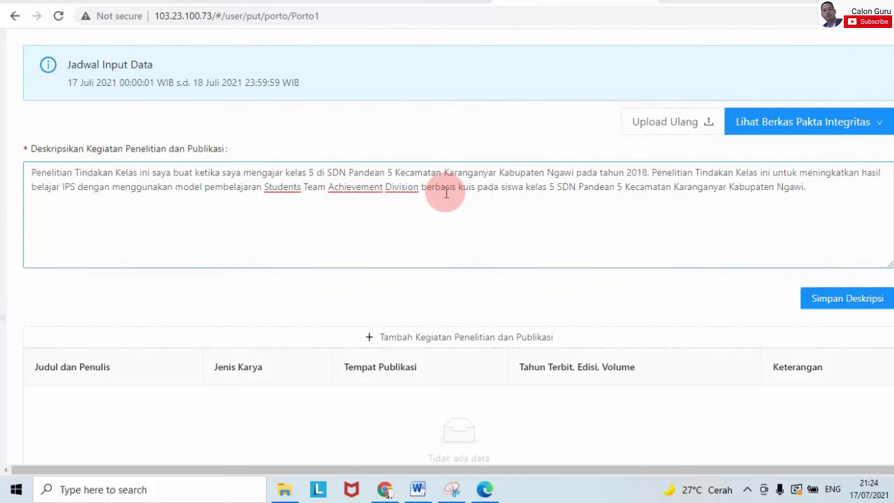
Step: Check the description text about the 2018 Penelitian Tindakan Kelas at SDN Pandean 5 and save it
left_click(705, 185)
left_click(806, 187)
scroll(459, 248, "down", 1)
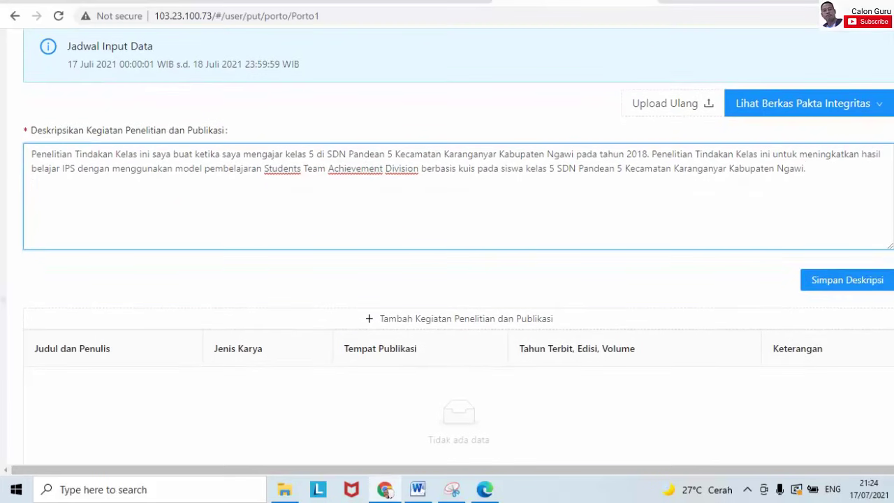
scroll(458, 249, "down", 2)
scroll(458, 248, "up", 2)
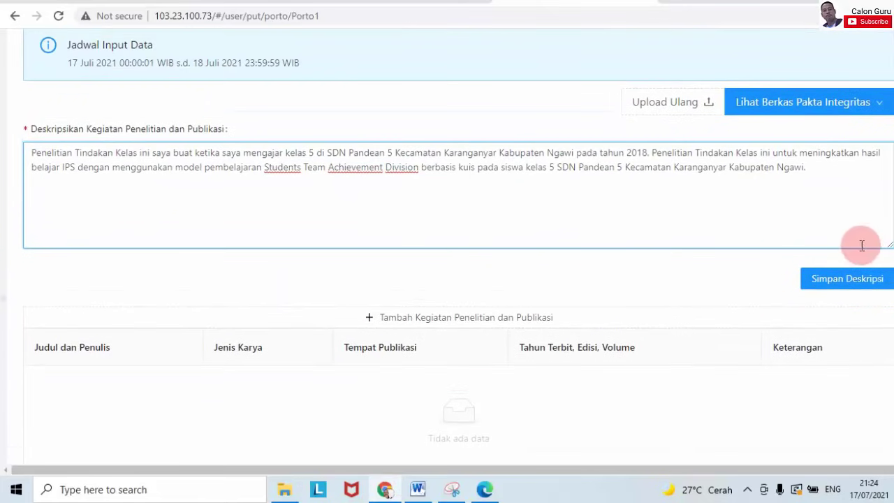
left_click(841, 287)
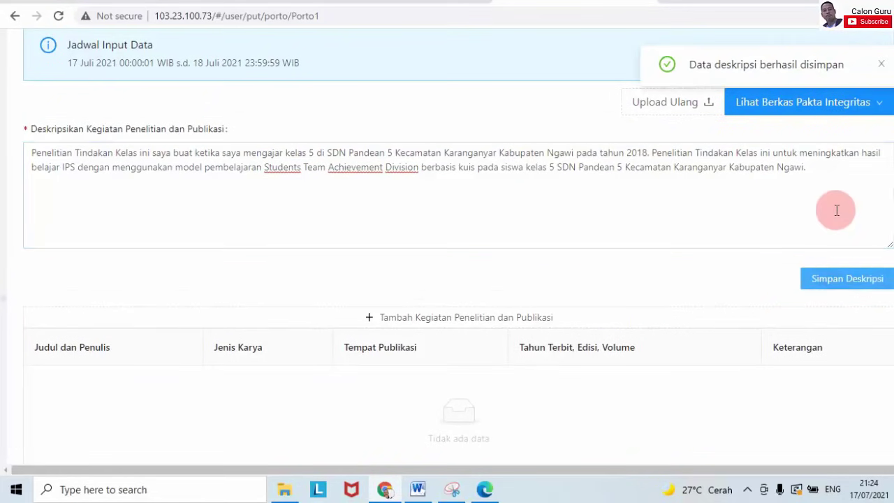
left_click(747, 112)
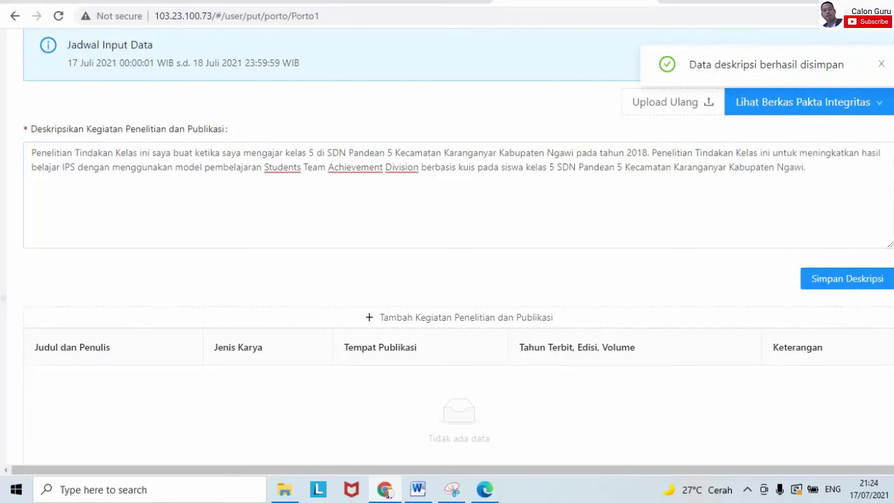
Step: Add a new Kegiatan Penelitian dan Publikasi entry and look over its required fields from Judul to Jenis Berkas
scroll(458, 235, "down", 1)
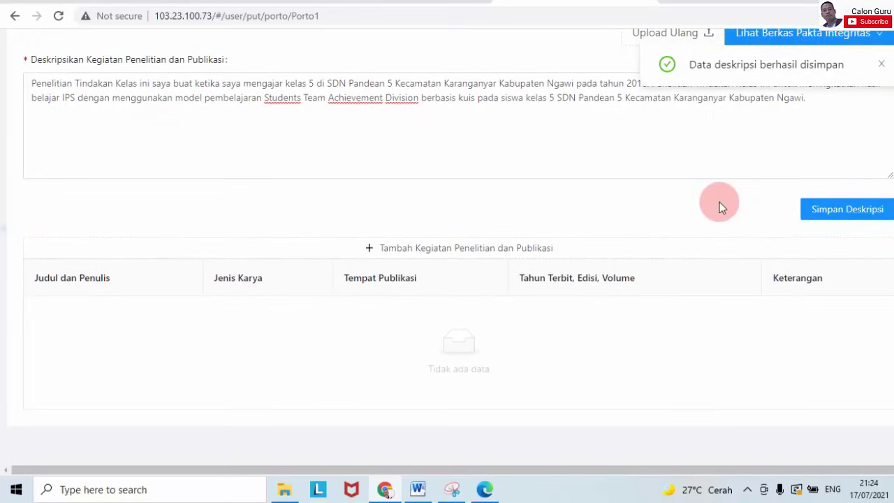
left_click(437, 254)
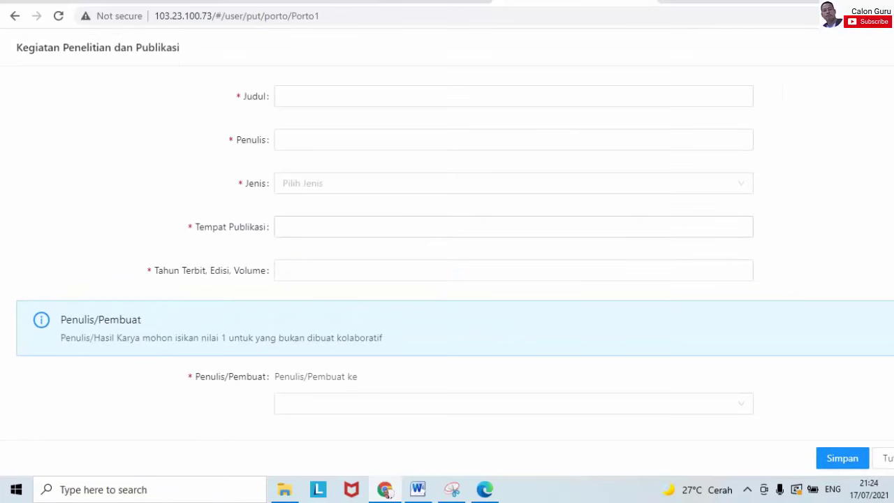
scroll(455, 236, "down", 2)
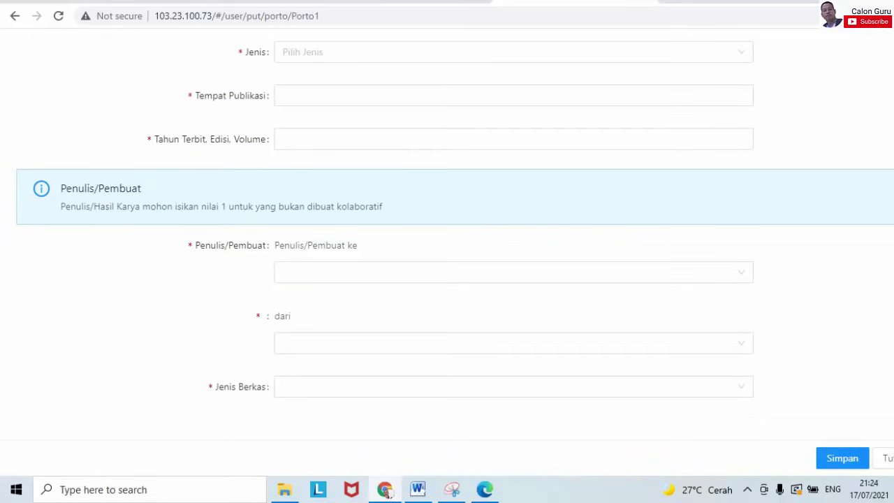
scroll(455, 236, "up", 2)
scroll(455, 236, "down", 2)
scroll(455, 236, "up", 2)
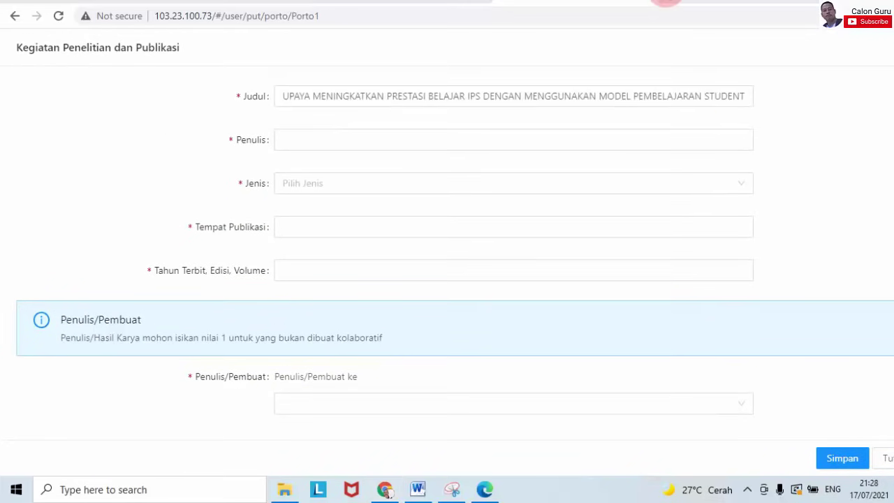
Step: Enter the author's name as Penulis and set Jenis to "Laporan hasil penelitian yang telah diseminarkan di Sekolah"
left_click(702, 130)
left_click(429, 96)
left_click(425, 95)
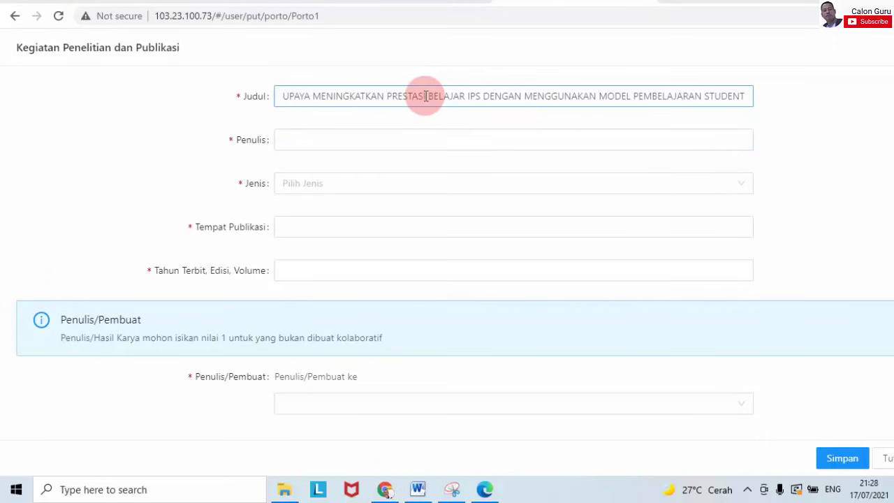
left_click(359, 140)
type("M")
key("Caps_Lock")
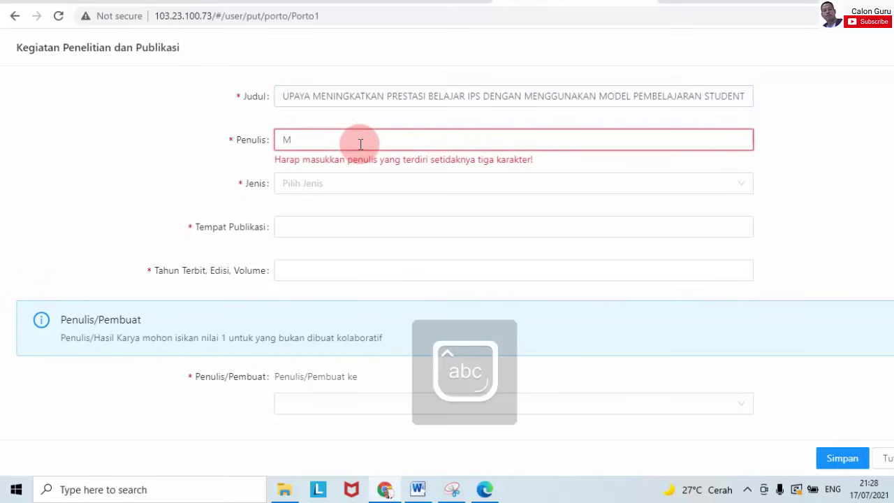
type("ariyadi")
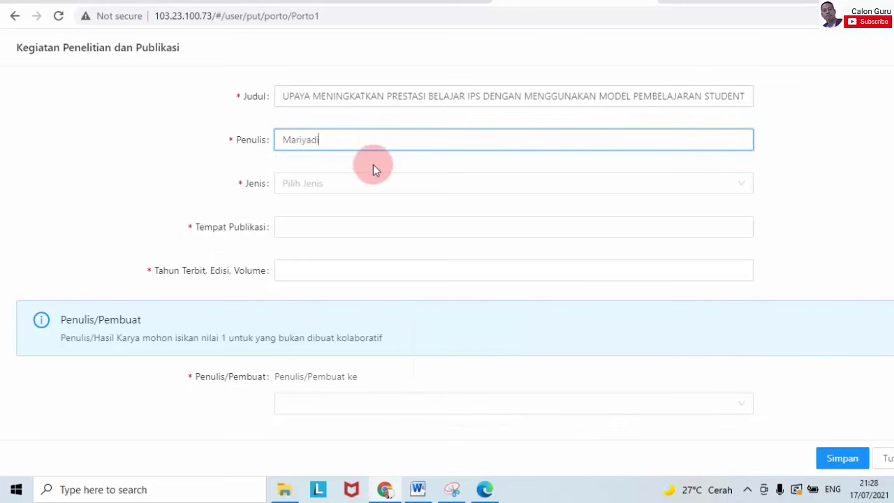
left_click(372, 183)
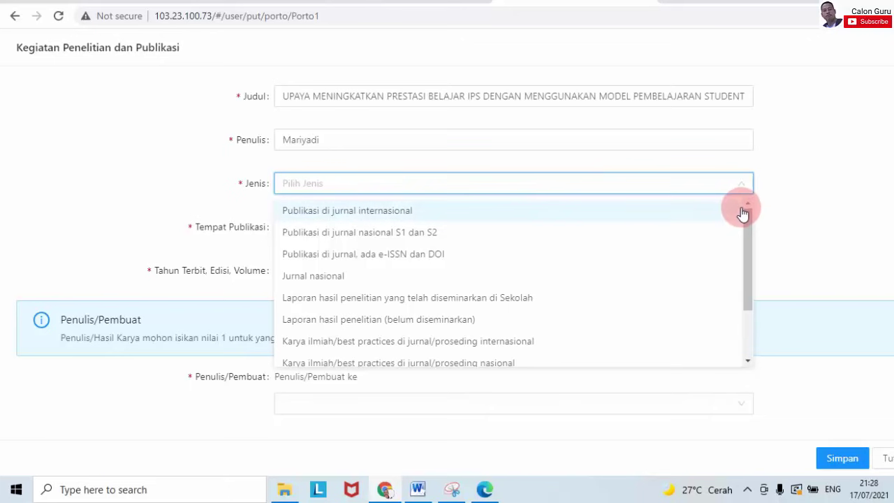
left_click_drag(747, 223, 741, 273)
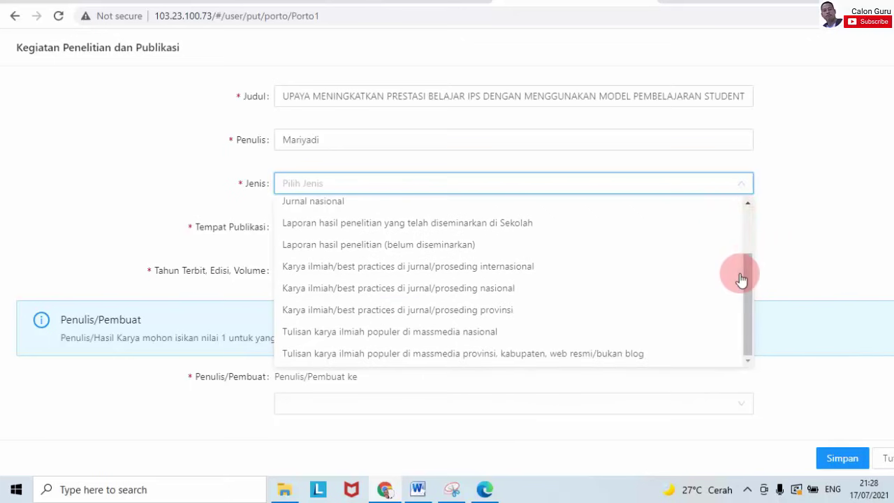
left_click(549, 225)
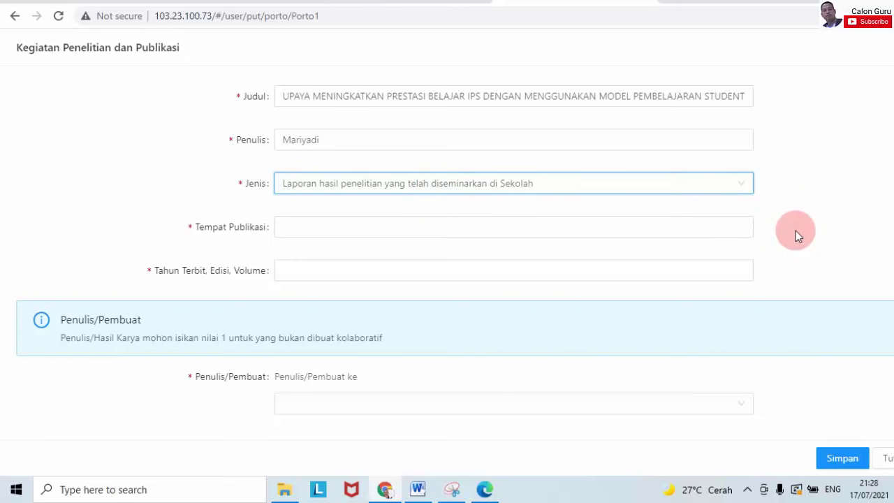
Step: Fill in Tempat Publikasi with "SDN Pandean 5 Kecamatan Karanganyar"
left_click(615, 229)
key("Caps_Lock")
type("SDN P")
key("Caps_Lock")
type("an")
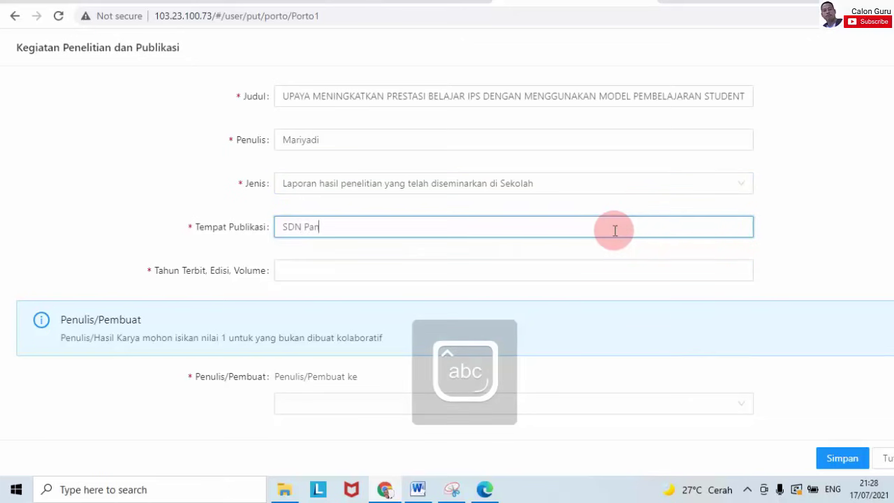
type("dean 5")
key("Caps_Lock")
type("K")
key("Caps_Lock")
type("ecamatan")
key("Caps_Lock")
type("K")
key("Caps_Lock")
type("aranganyar")
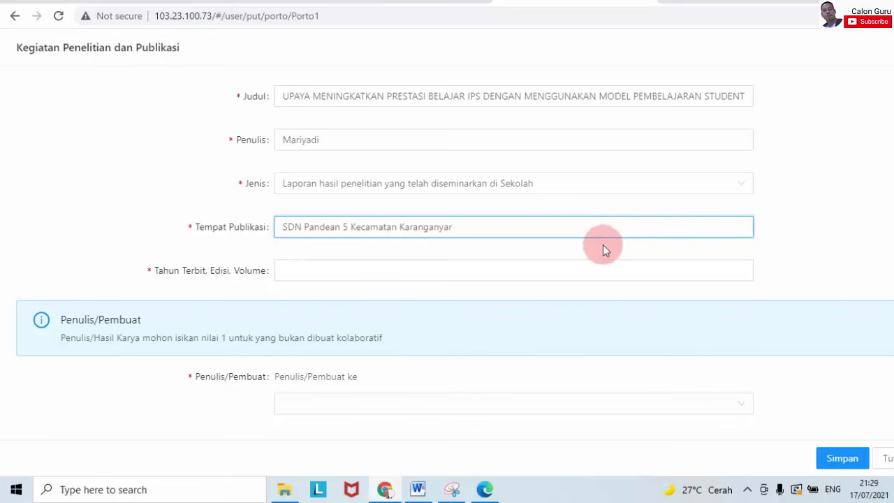
Step: Enter 2018 for Tahun Terbit, Edisi, Volume
left_click(583, 269)
left_click(583, 269)
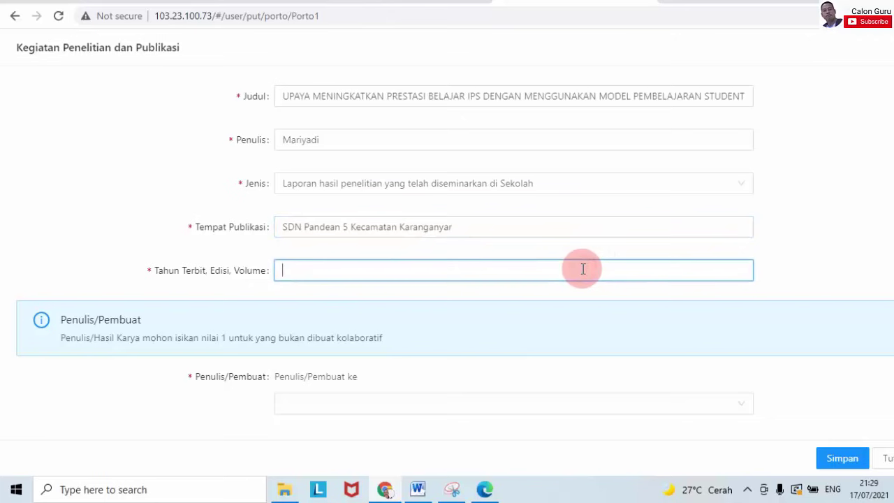
type("2018")
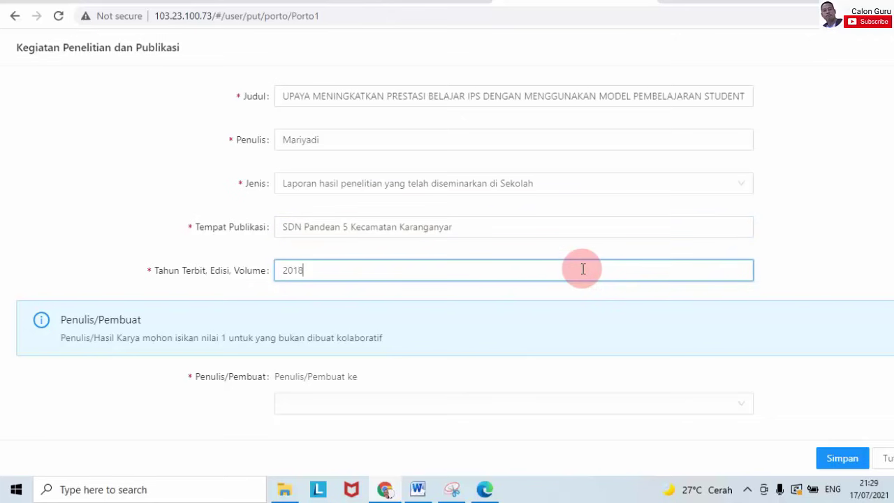
key("Tab")
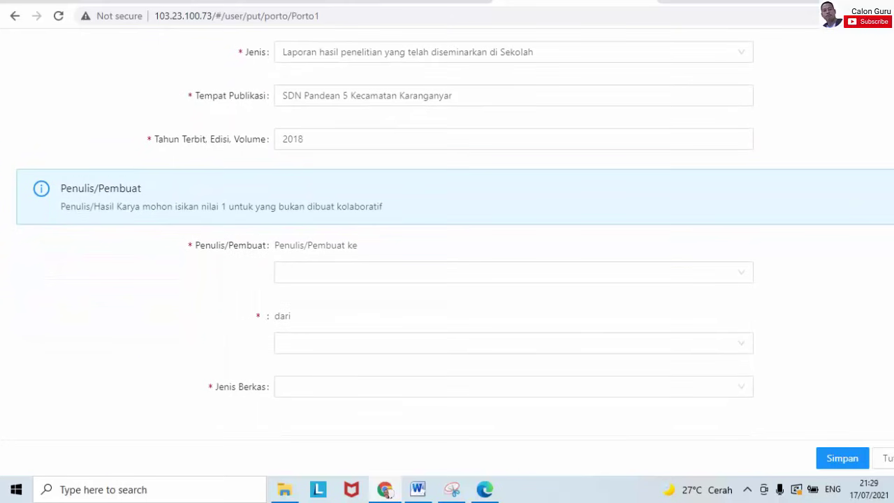
Step: Set Penulis/Pembuat to 1 dari 1 and choose Dokumen File as the Jenis Berkas
left_click(496, 280)
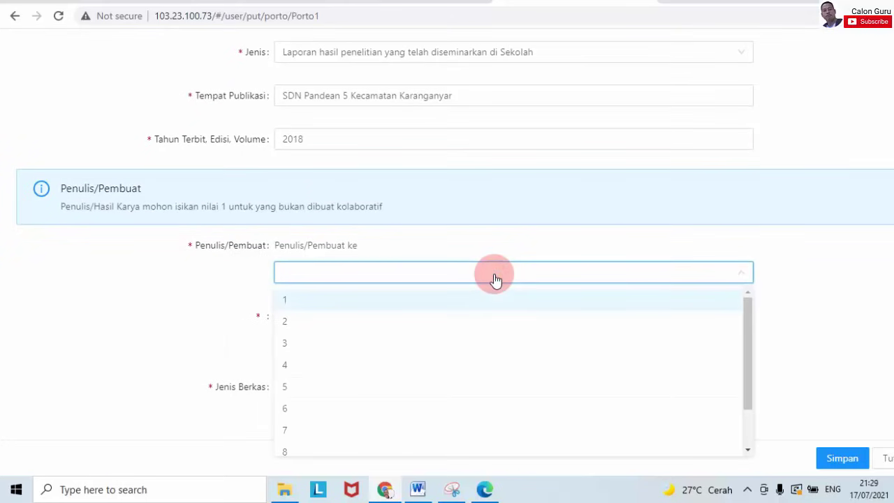
left_click(489, 297)
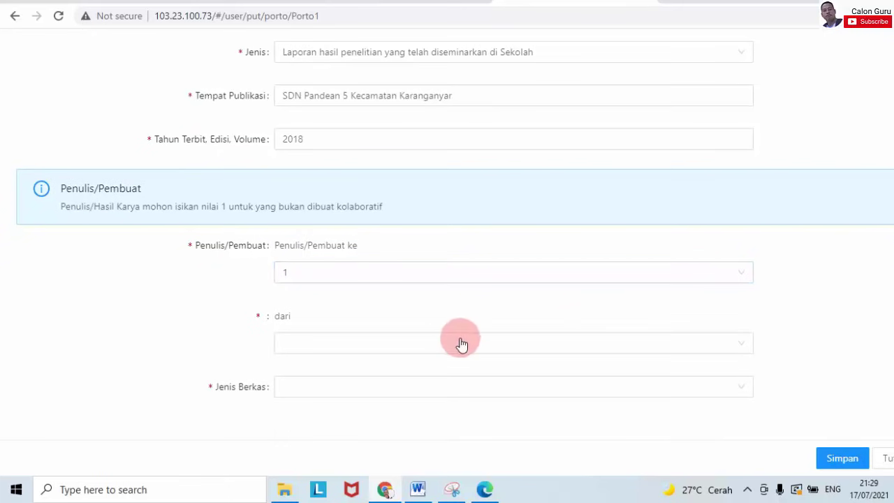
left_click(438, 353)
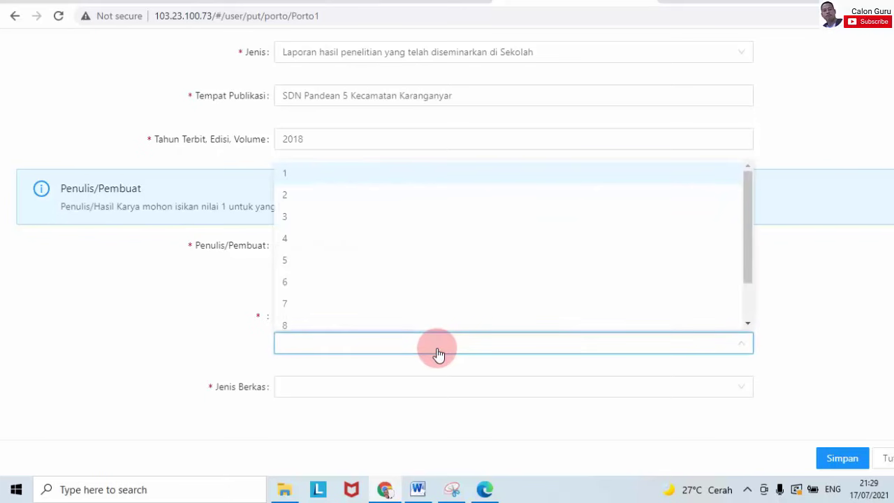
left_click(525, 173)
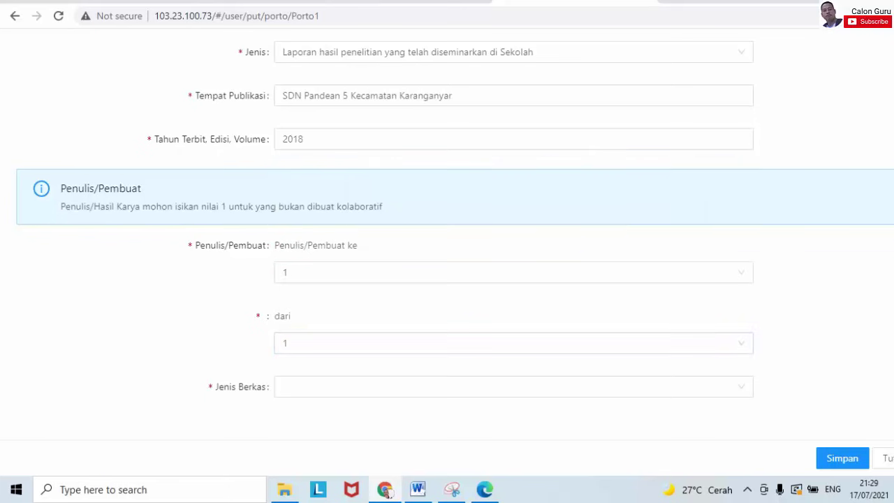
left_click(660, 393)
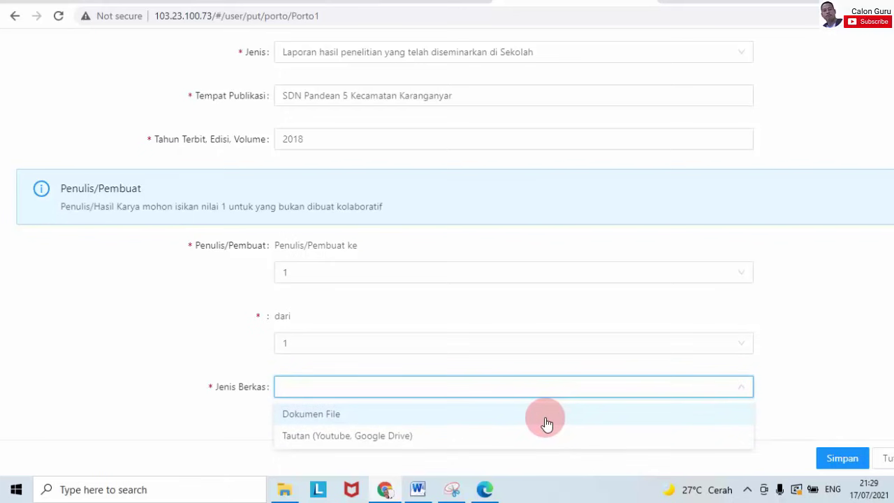
left_click(479, 417)
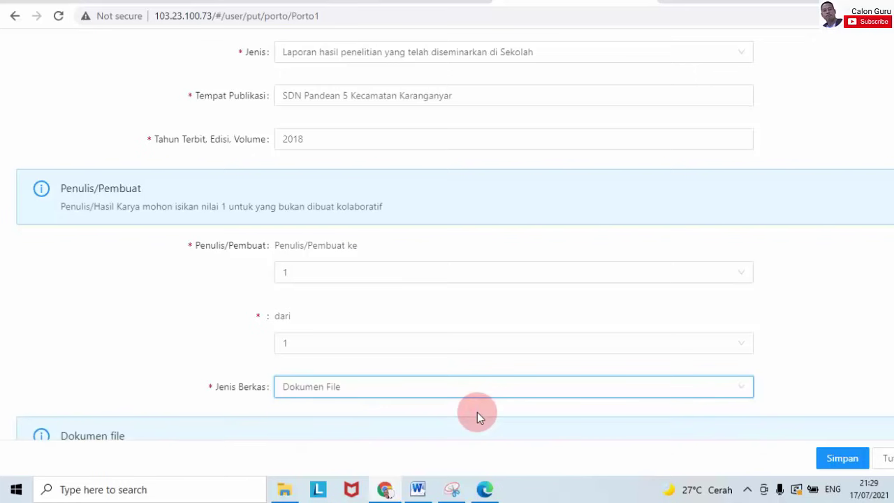
Step: Upload the original PTK report PDF from the "1. Melaksanakan Penelitian dan Publikasi" folder as the Dokumen file
scroll(444, 346, "down", 3)
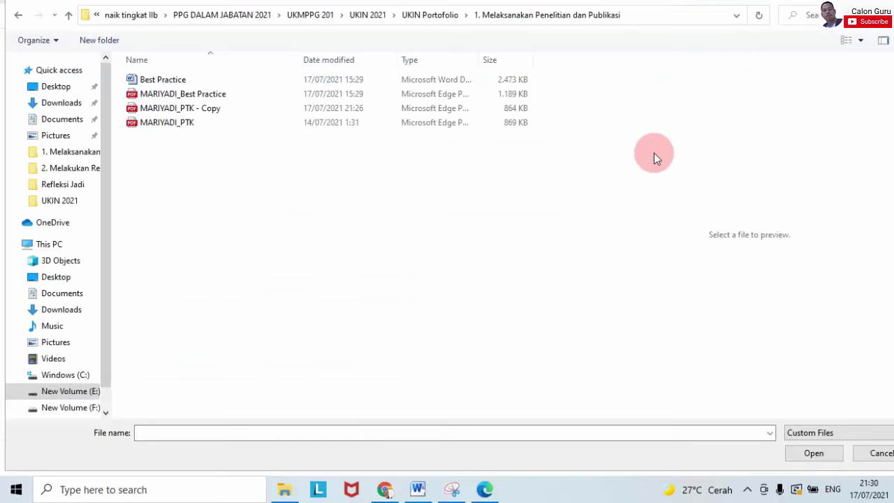
left_click(179, 123)
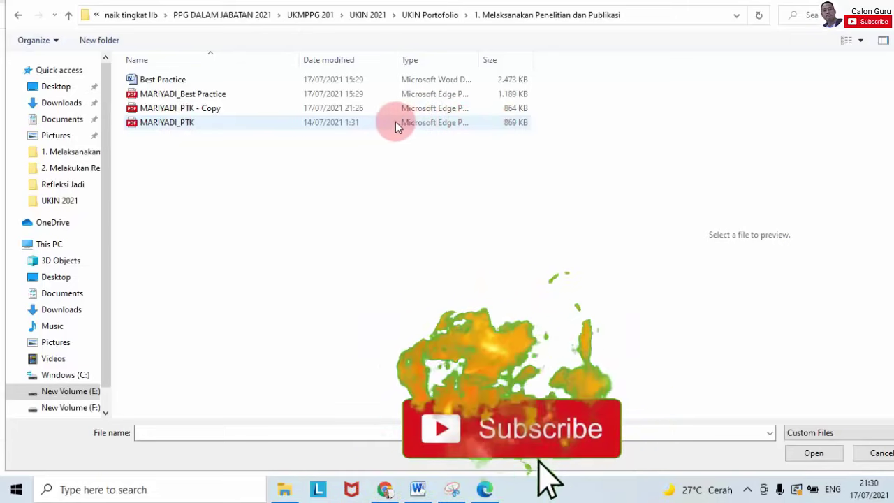
left_click(192, 125)
left_click(800, 454)
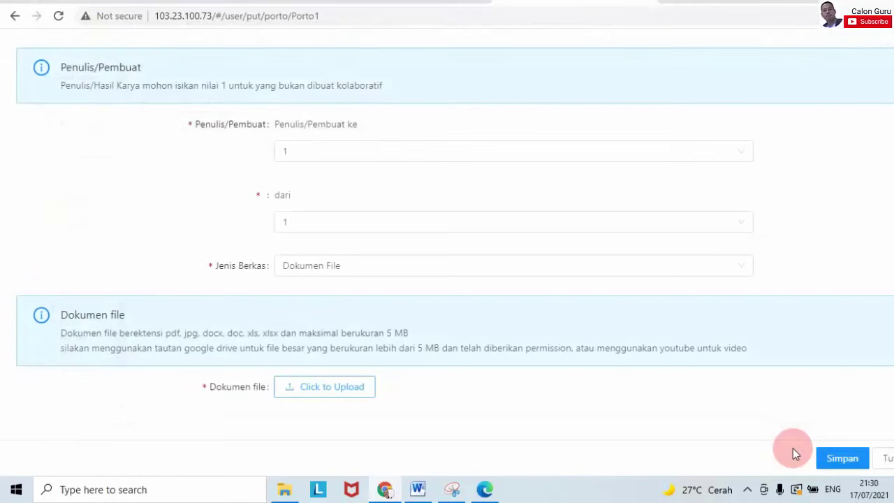
scroll(455, 224, "down", 1)
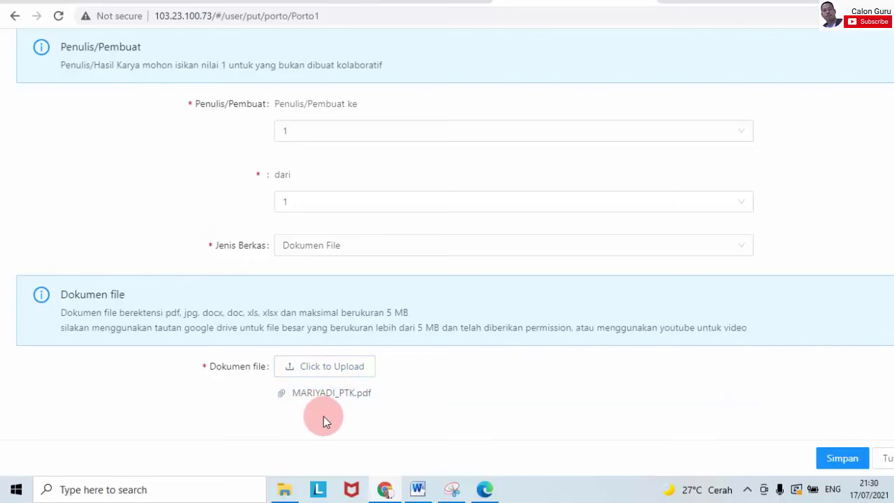
Step: Review the completed Kegiatan Penelitian dan Publikasi entry form and save it
scroll(454, 230, "up", 4)
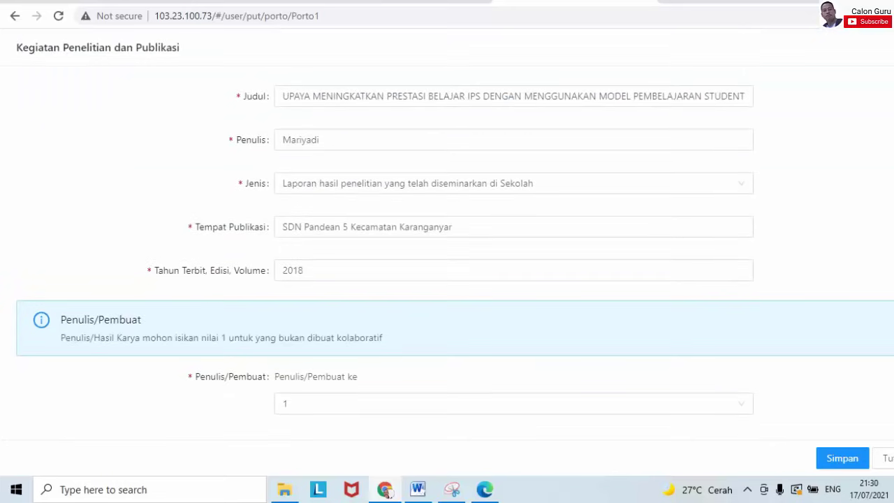
scroll(454, 245, "down", 4)
left_click(851, 461)
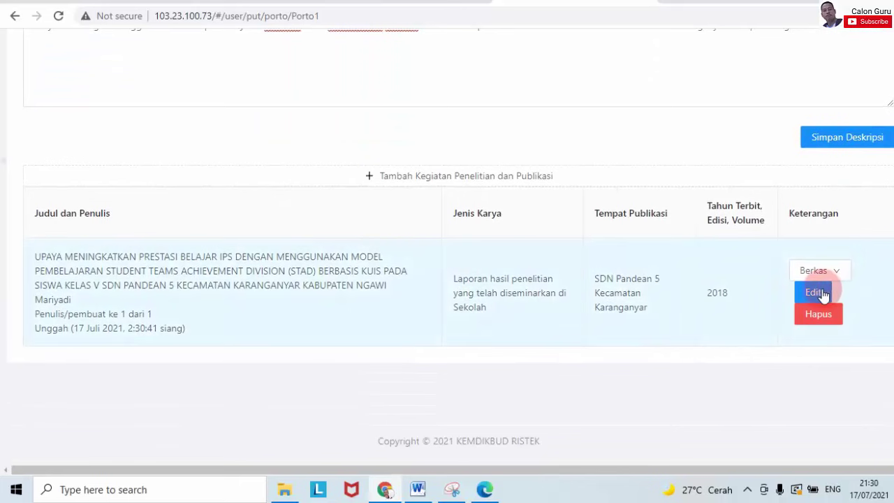
Step: Preview the file attached to the saved research report entry, and close the preview
left_click(818, 272)
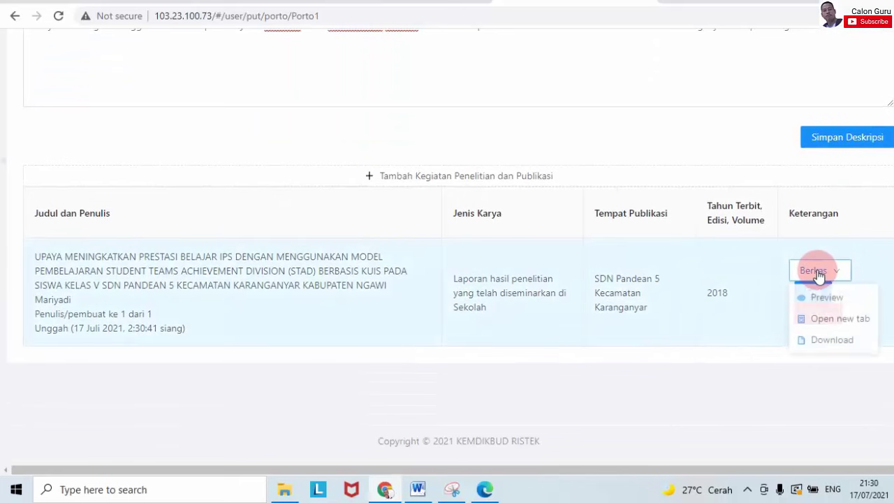
left_click(825, 299)
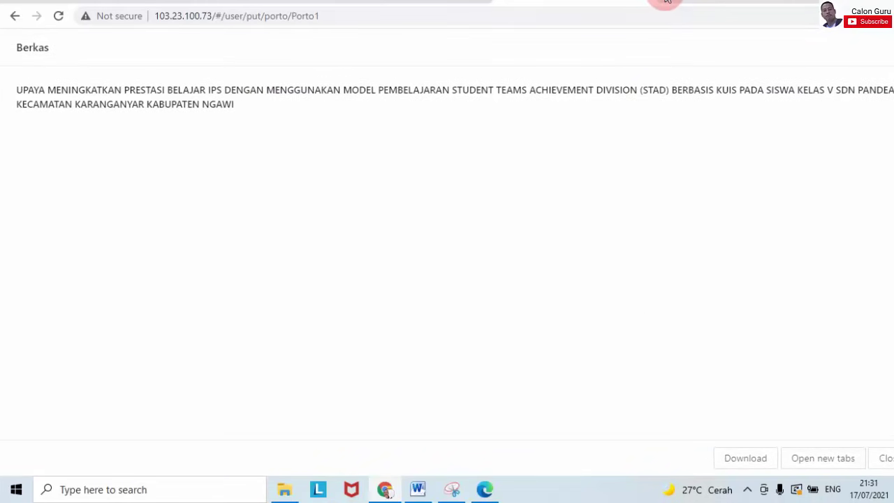
key("Escape")
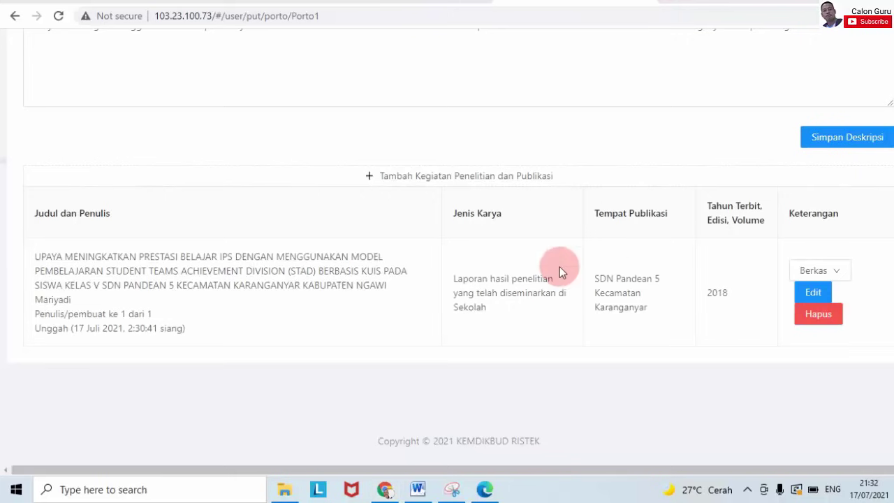
left_click(408, 178)
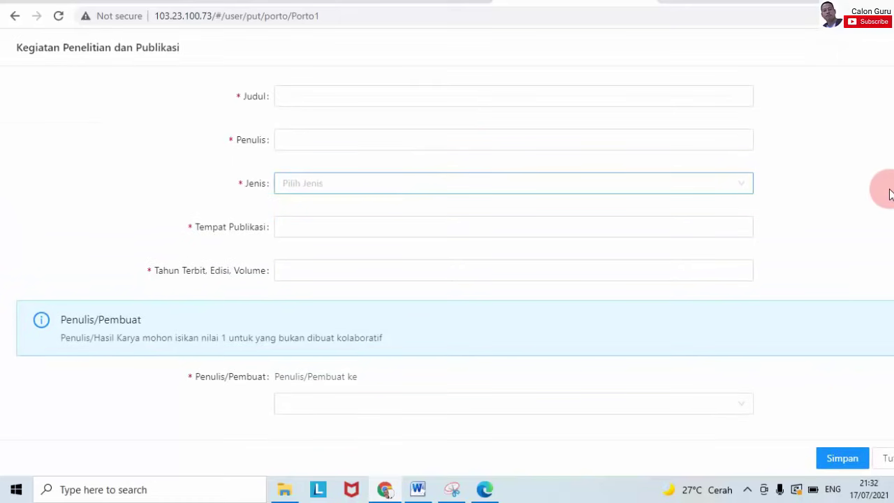
scroll(447, 244, "down", 2)
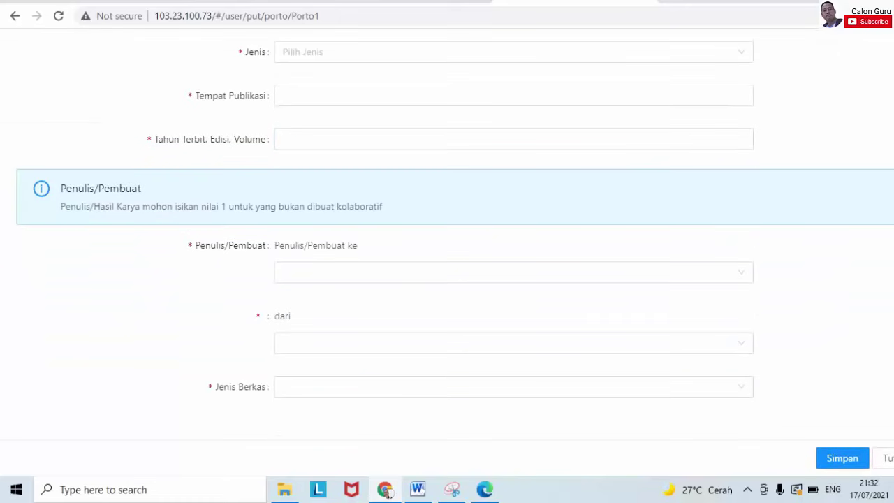
scroll(447, 244, "up", 2)
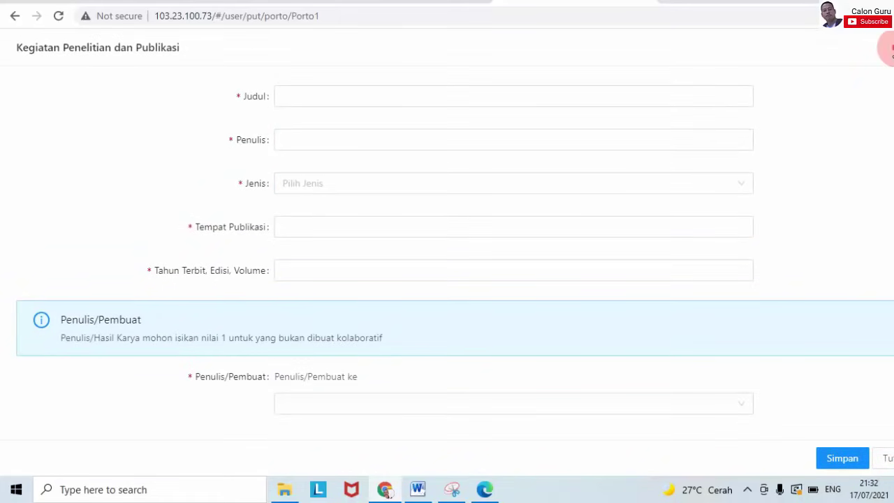
key("Escape")
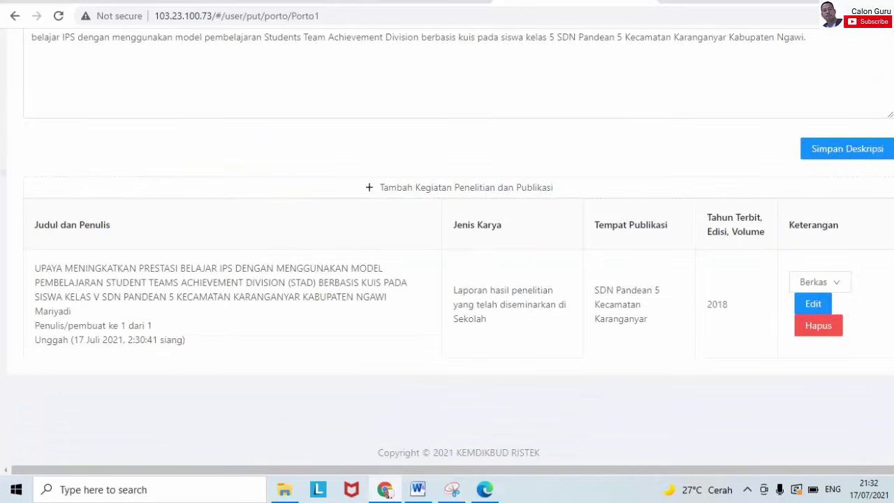
Step: Return to the portfolio overview and open the Kegiatan Refleksi Diri (Wajib diisi) component
scroll(447, 245, "up", 5)
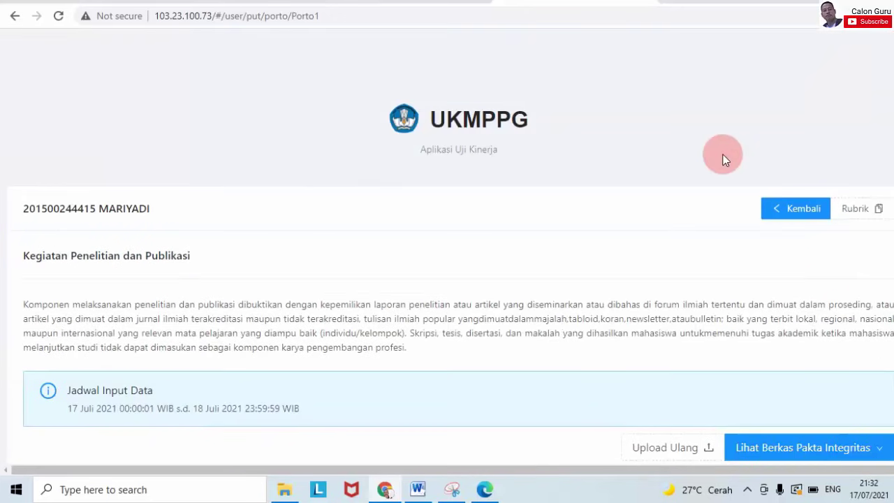
left_click(800, 209)
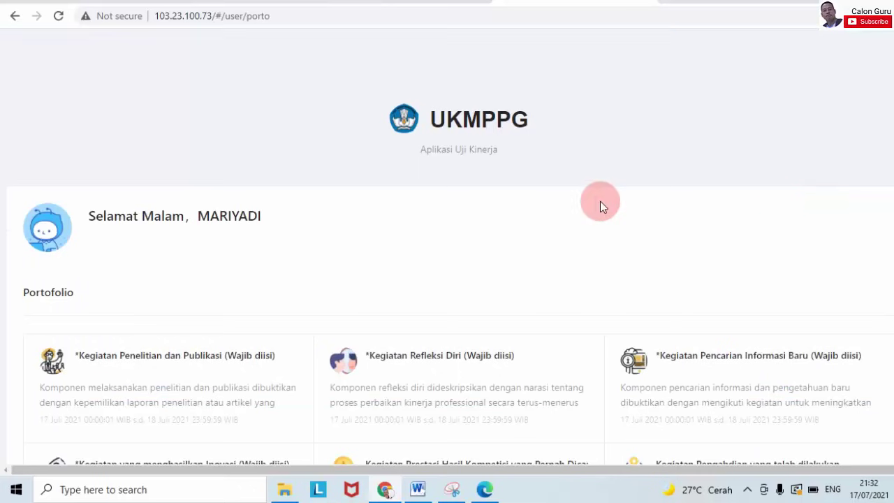
scroll(448, 245, "down", 3)
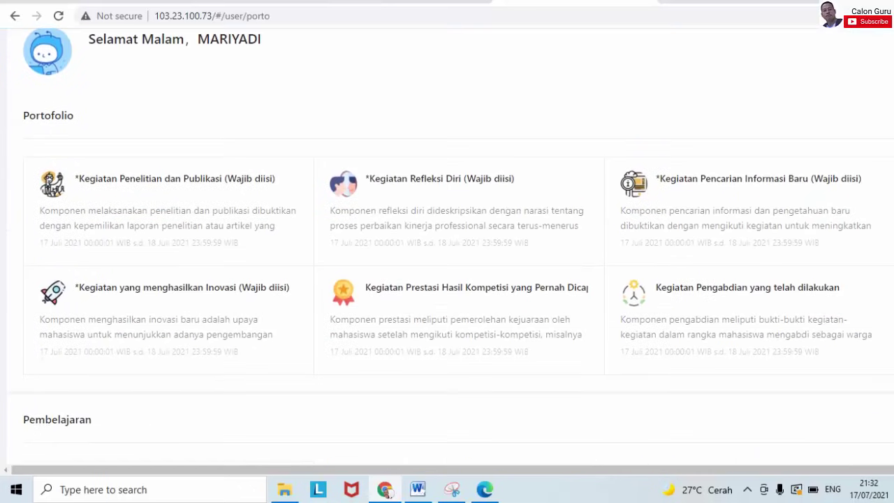
left_click(402, 183)
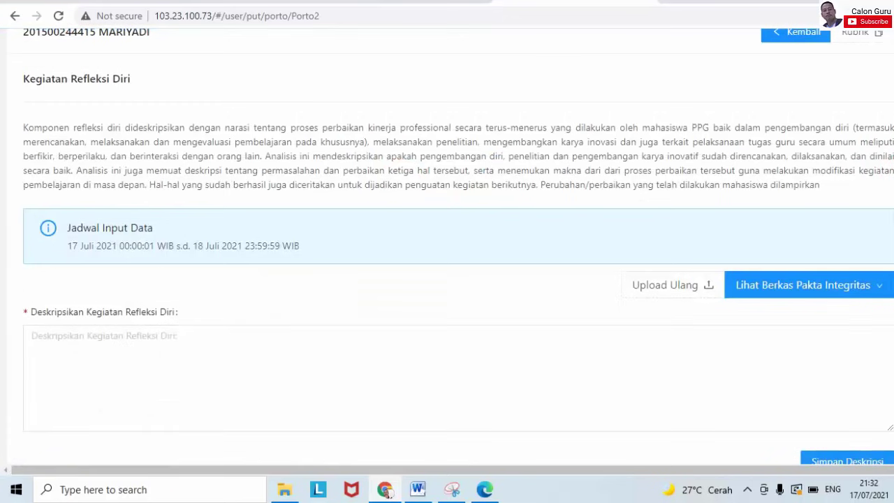
scroll(459, 247, "down", 1)
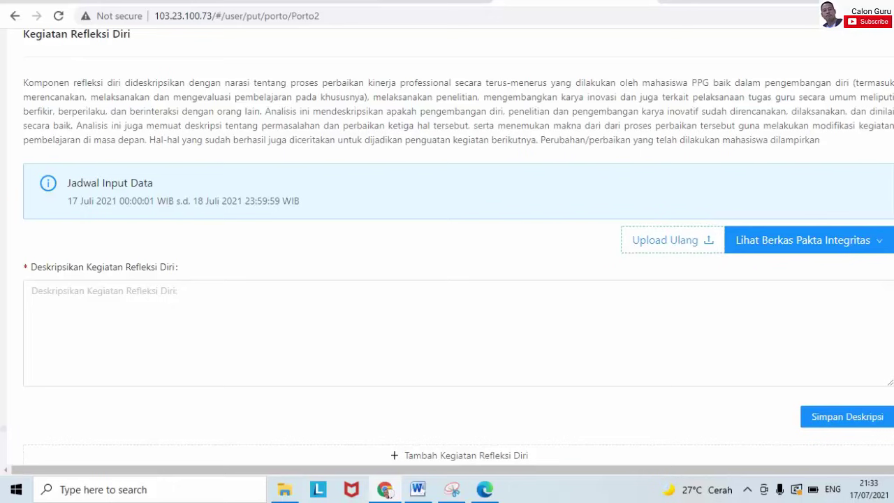
scroll(447, 245, "down", 3)
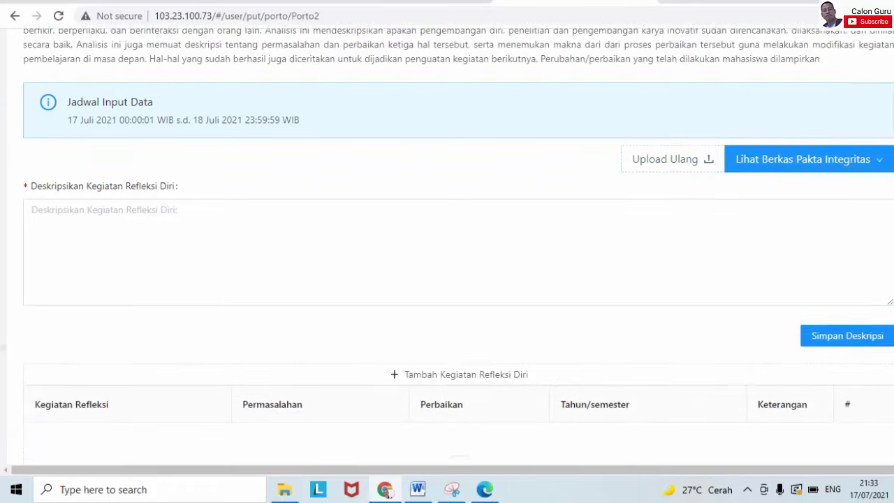
scroll(447, 245, "down", 2)
scroll(448, 245, "up", 6)
scroll(447, 246, "down", 1)
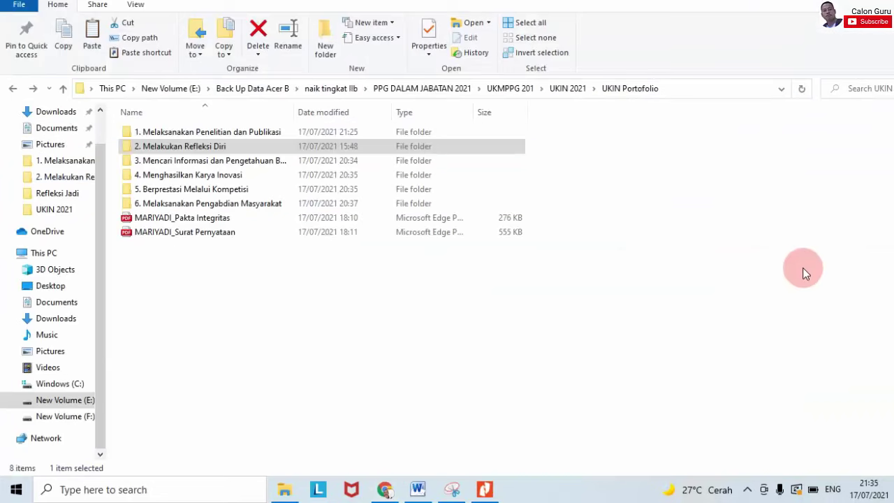
Step: Open the Refleksi Jadi subfolder inside "2. Melakukan Refleksi Diri" to check the prepared reflection PDFs
double_click(237, 145)
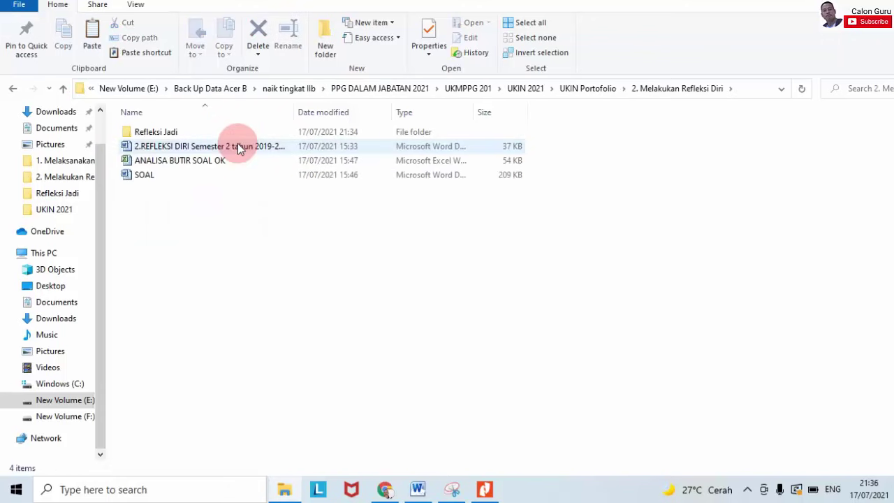
double_click(168, 131)
left_click(298, 327)
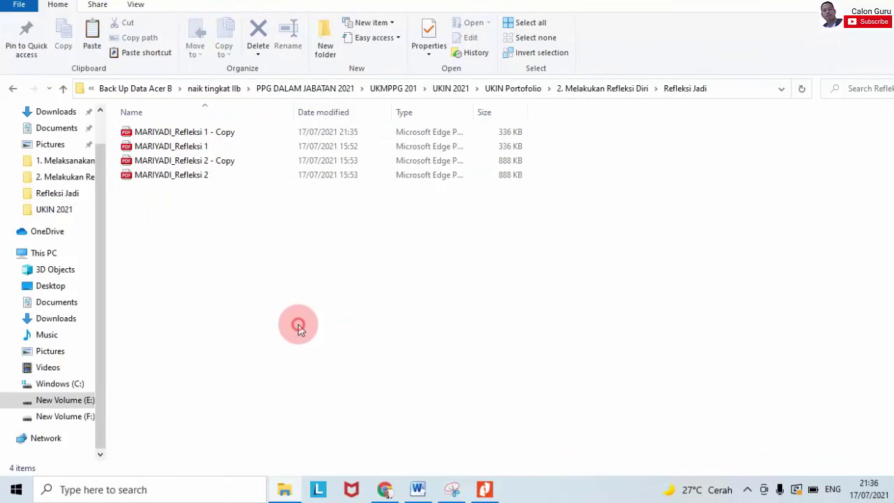
left_click(200, 131)
left_click(544, 274)
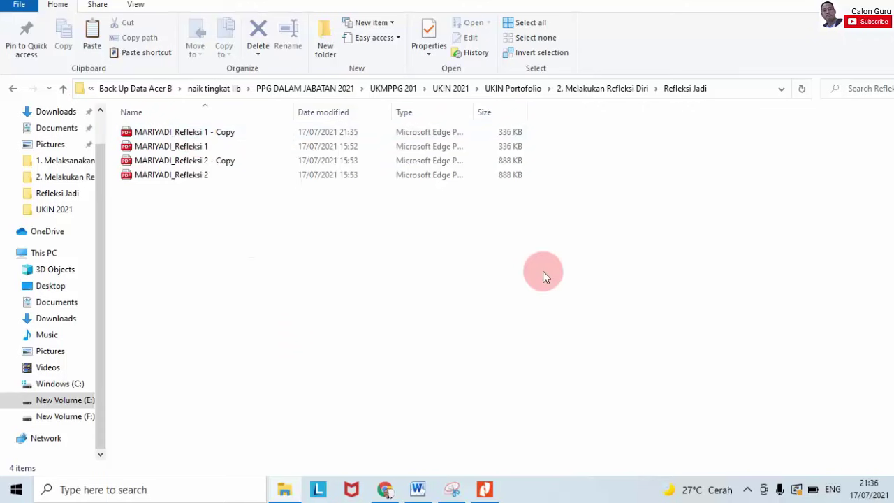
Step: Switch back to Chrome, fill in the Kegiatan Refleksi Diri description about the 7 Januari 2020 Bahasa Indonesia, IPS and PKn lesson, and save it
left_click(386, 489)
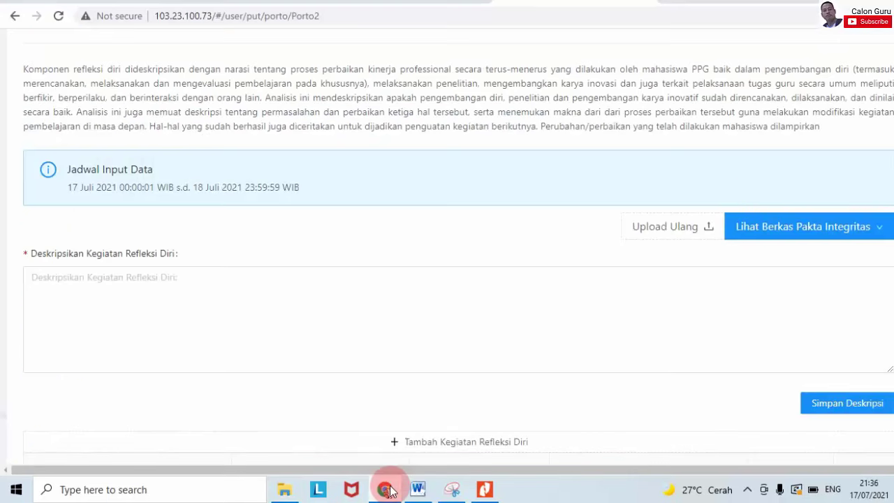
scroll(458, 251, "down", 1)
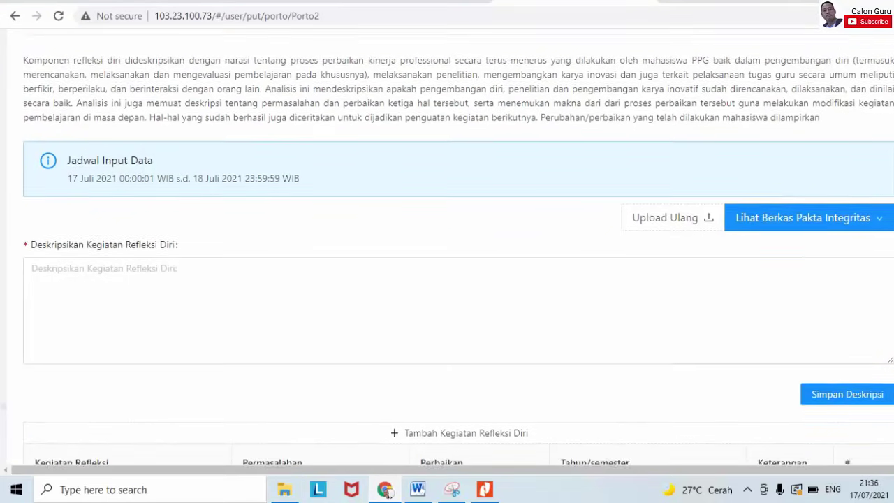
left_click(535, 282)
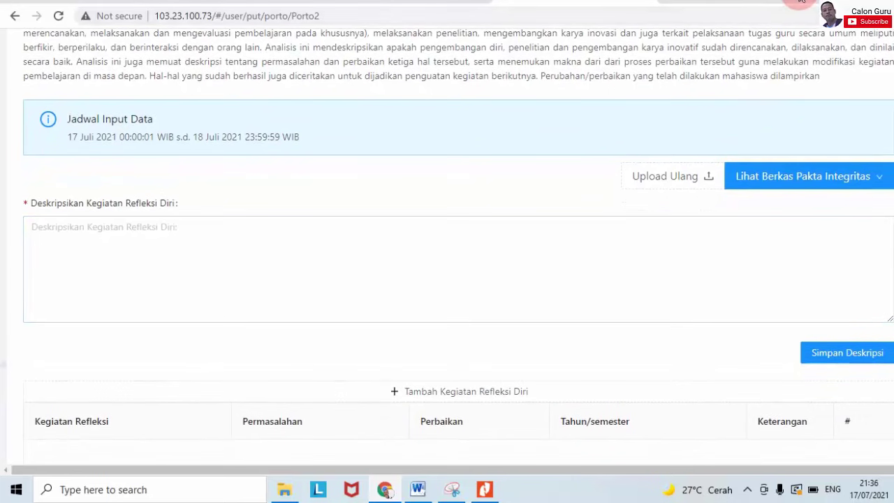
left_click(794, 175)
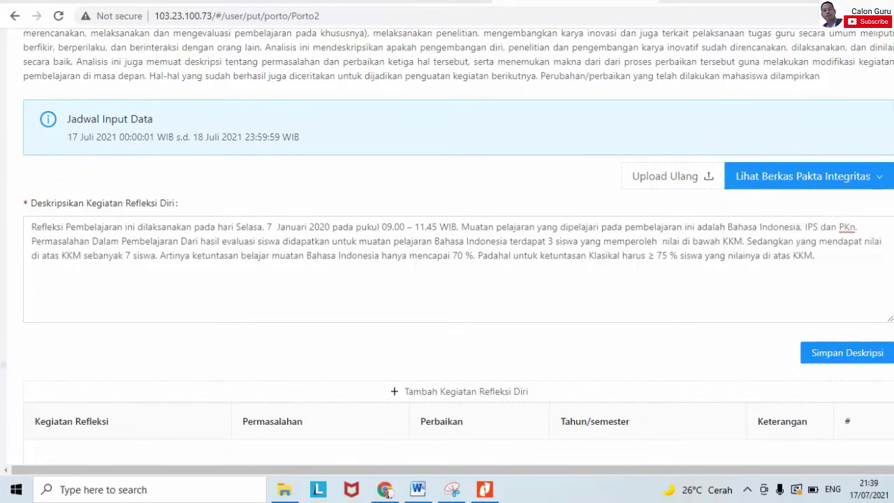
left_click(540, 256)
scroll(458, 251, "up", 2)
scroll(458, 252, "down", 3)
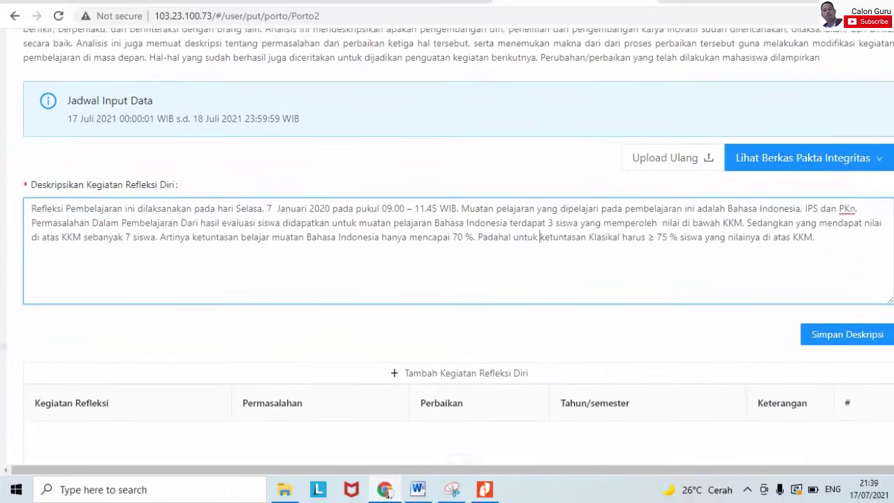
left_click(854, 270)
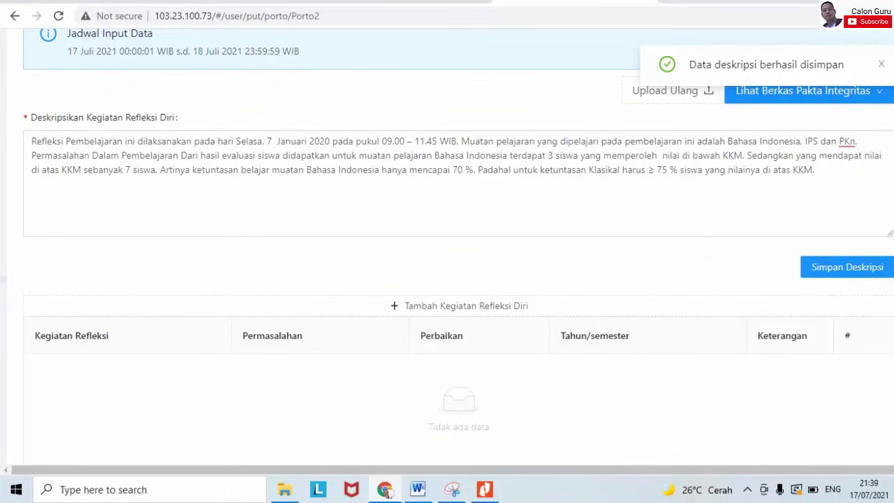
Step: Add a Refleksi Diri entry: Kegiatan "Refleksi Pembelajaran kelas 5 semester 2", Permasalahan "Ketuntasan belajar masih rendah", Perbaikan "Perbaikan dengan remedial", Tahun/semester 2020
scroll(458, 252, "down", 2)
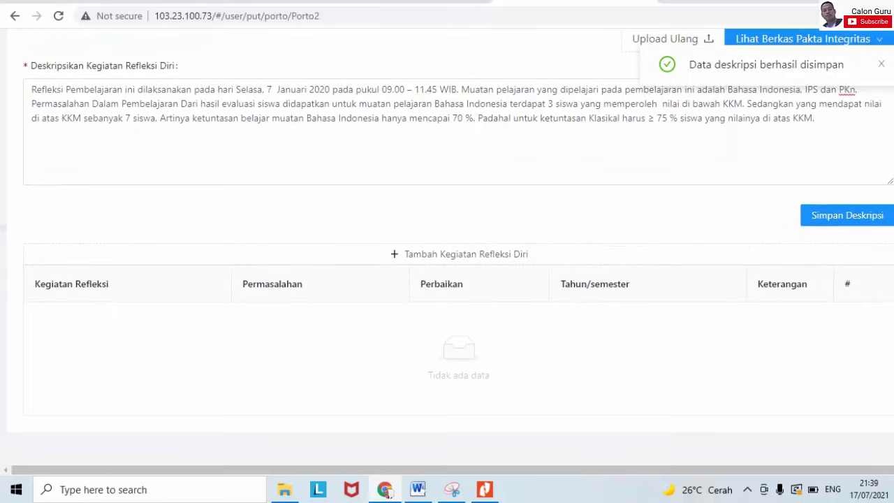
left_click(482, 257)
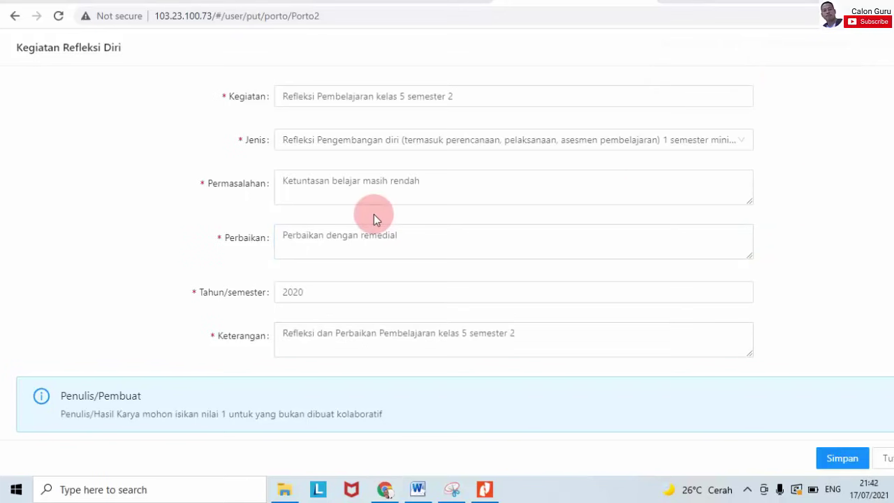
scroll(393, 313, "down", 1)
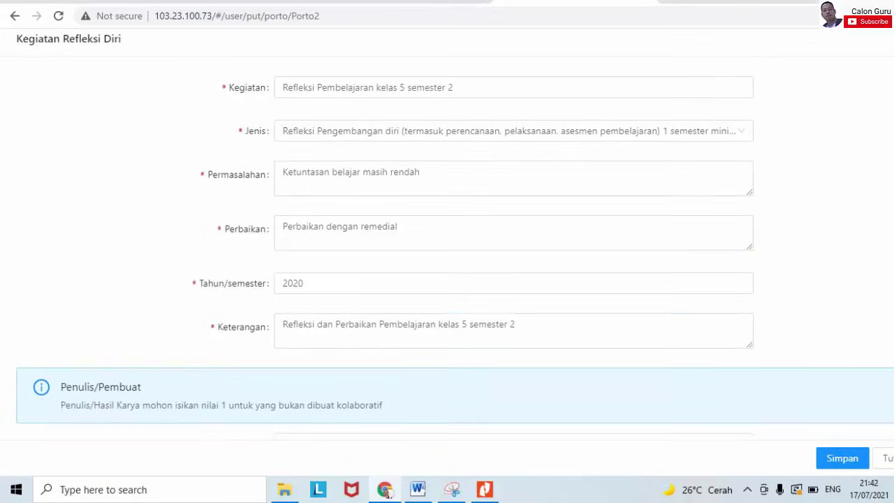
Step: Choose Dokumen File as the Jenis Berkas for the class 5 reflection entry
left_click(357, 391)
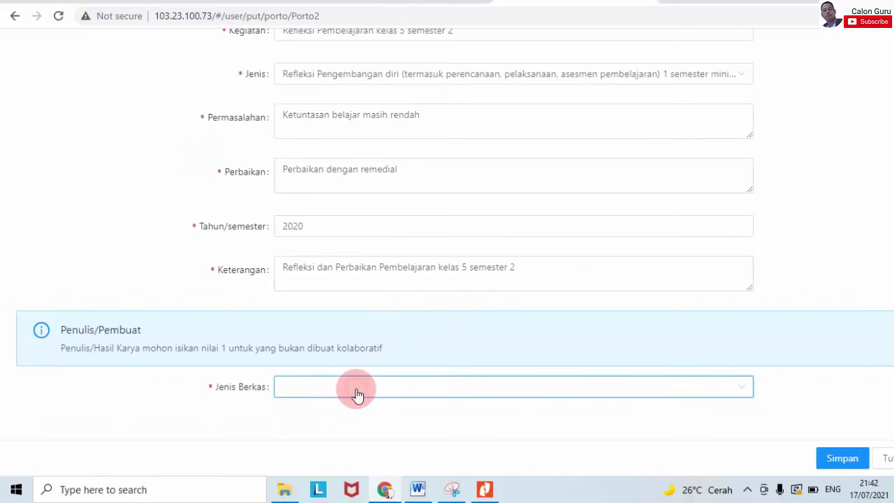
left_click(355, 415)
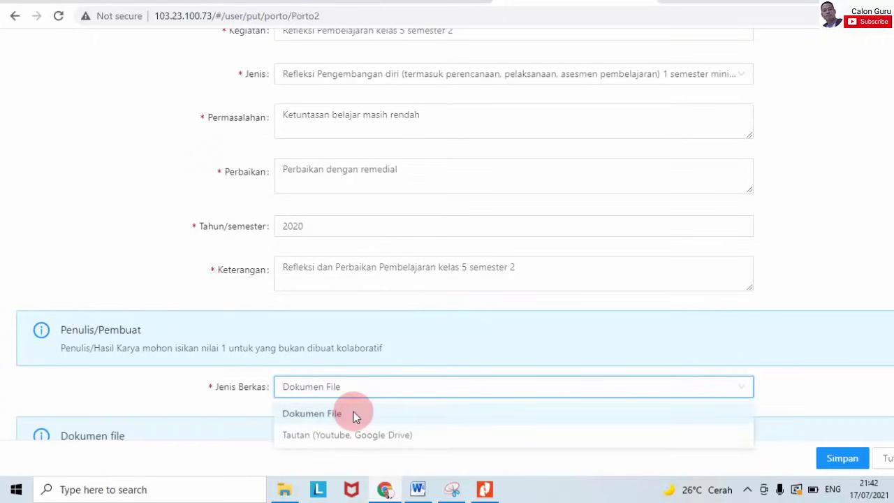
scroll(448, 244, "down", 2)
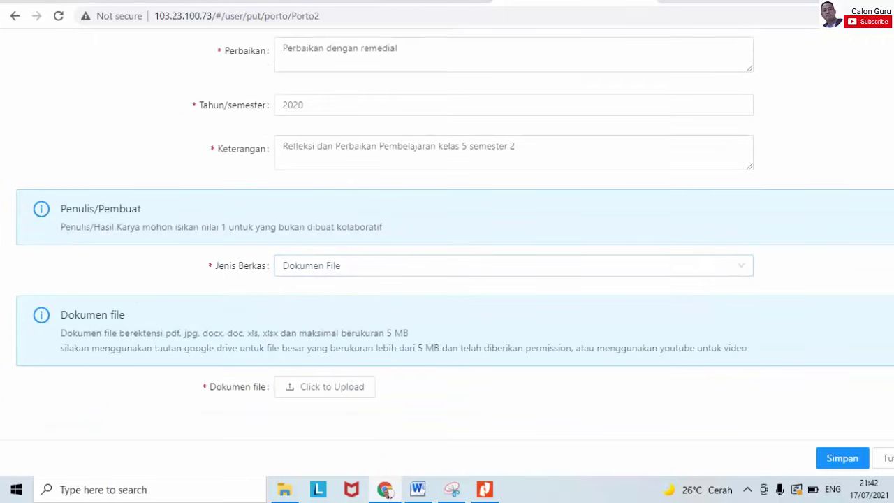
Step: Upload the "Refleksi 1 - Copy" PDF from the Refleksi Jadi folder as the Dokumen file and save the class 5 reflection entry
left_click(339, 394)
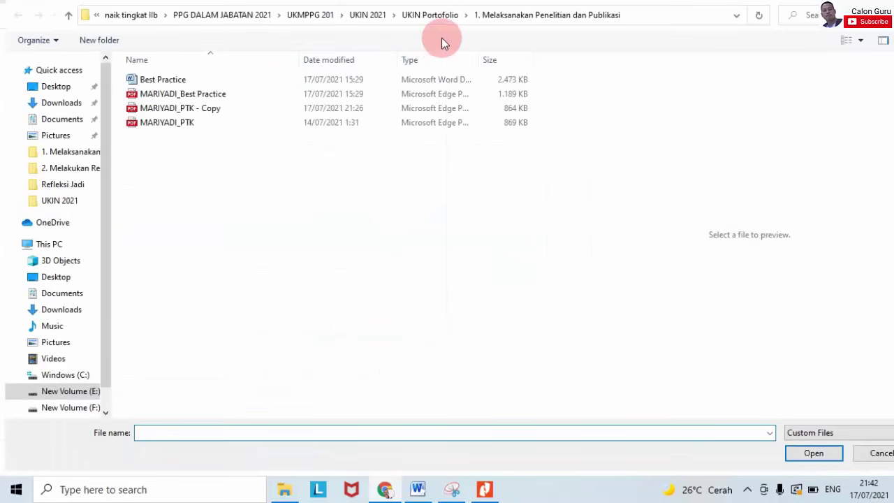
left_click(434, 16)
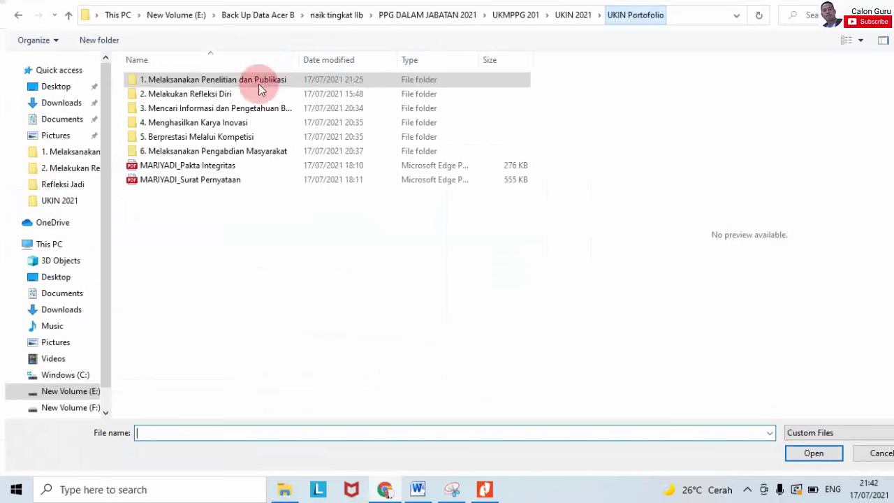
double_click(225, 93)
double_click(200, 81)
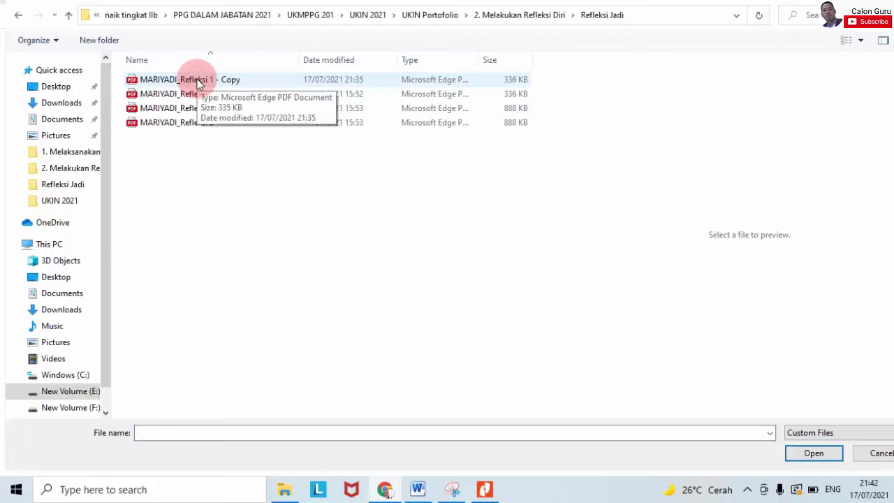
left_click(200, 81)
left_click(814, 454)
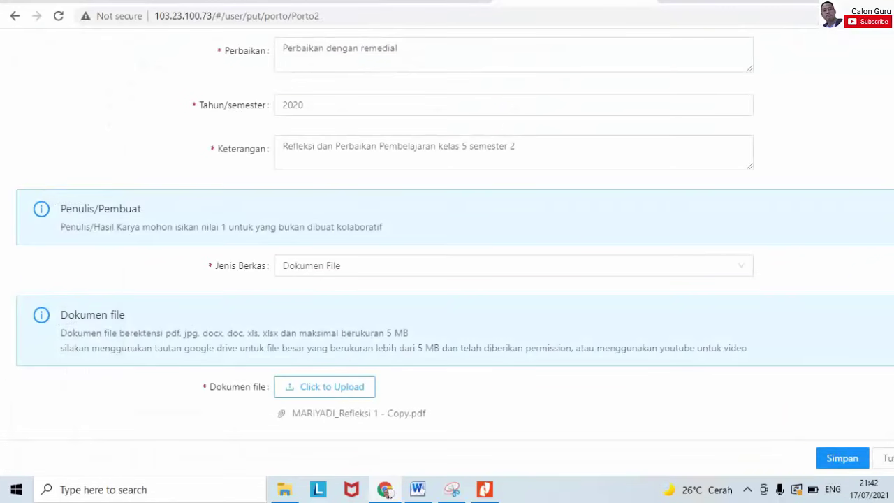
scroll(889, 426, "down", 1)
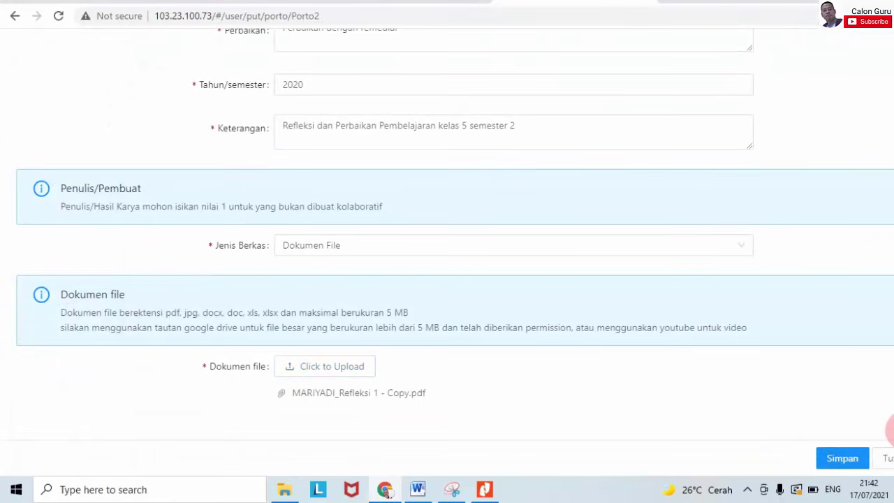
left_click(843, 459)
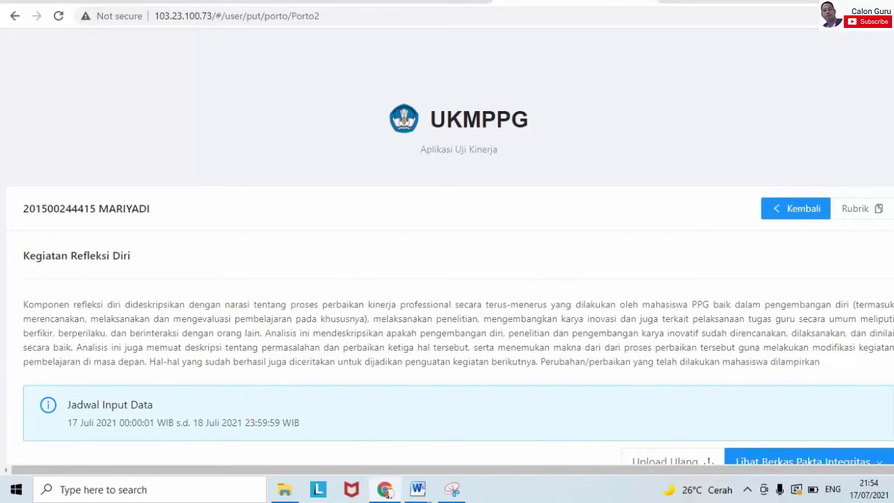
Step: Review the Kegiatan Refleksi Diri page, return to the portfolio overview and open Kegiatan Pencarian Informasi Baru
scroll(459, 244, "down", 9)
scroll(459, 245, "down", 5)
scroll(458, 245, "up", 14)
left_click(799, 209)
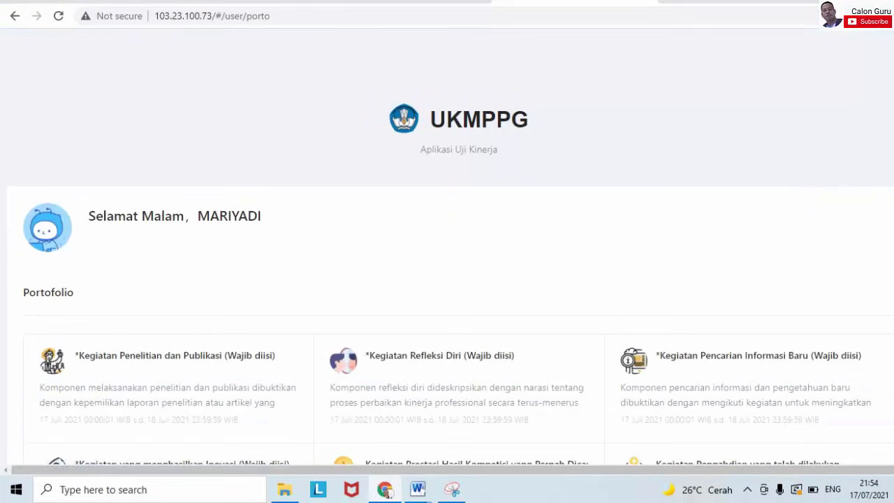
scroll(451, 279, "down", 2)
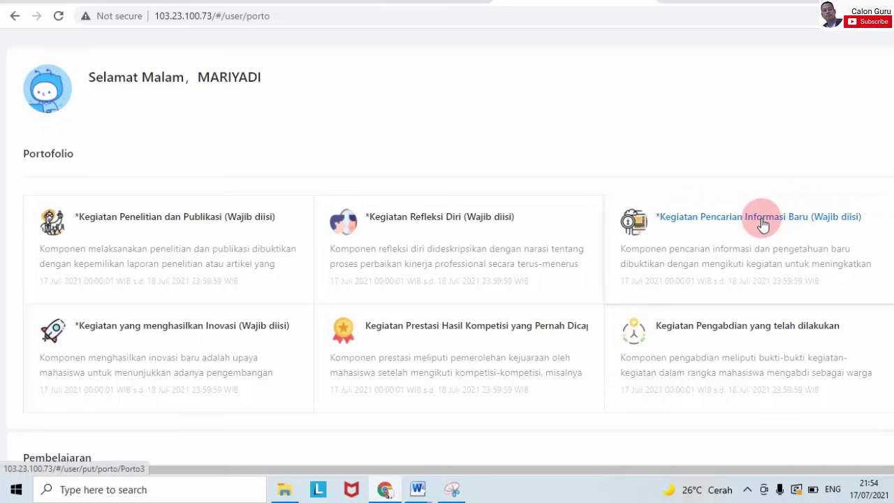
left_click(763, 222)
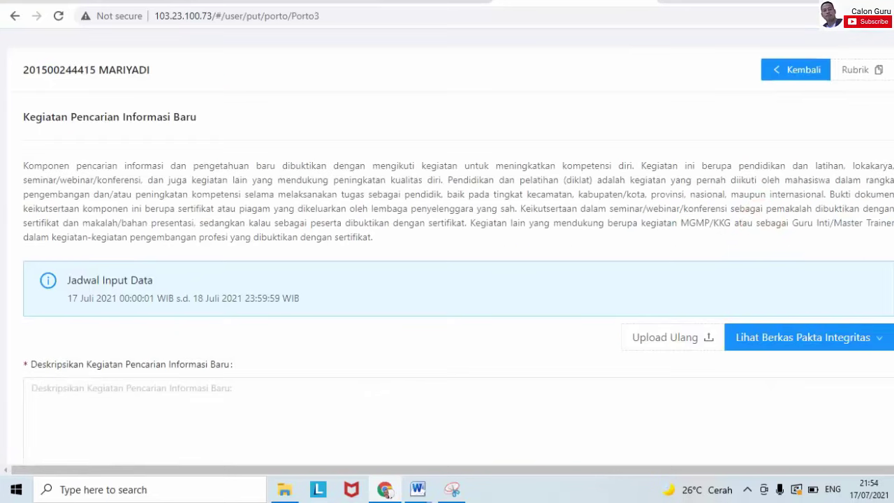
Step: Fill in the Kegiatan Pencarian Informasi Baru description about continuous learning through pendidikan dan pelatihan (diklat) as an educator, and save it
scroll(447, 279, "down", 3)
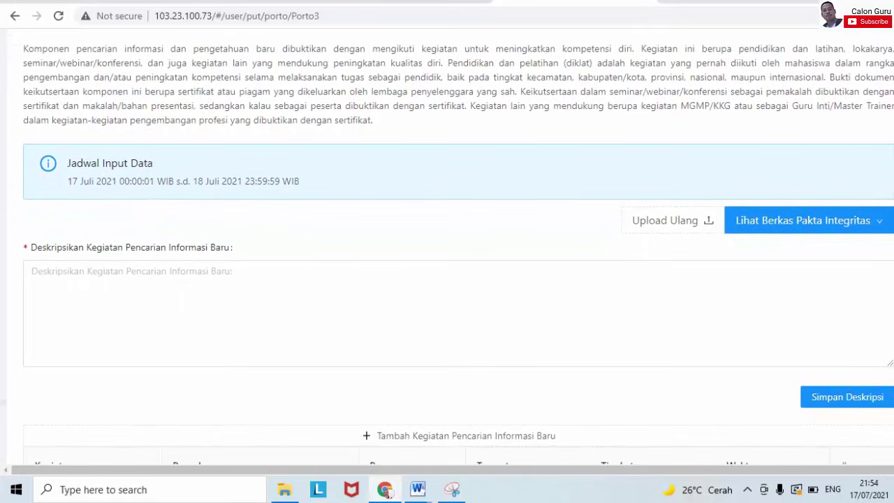
scroll(447, 280, "down", 3)
scroll(447, 280, "up", 3)
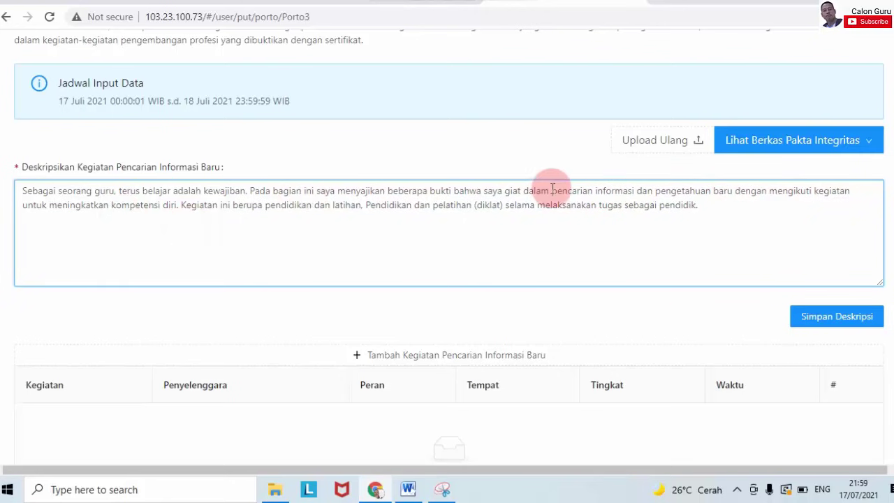
left_click(848, 316)
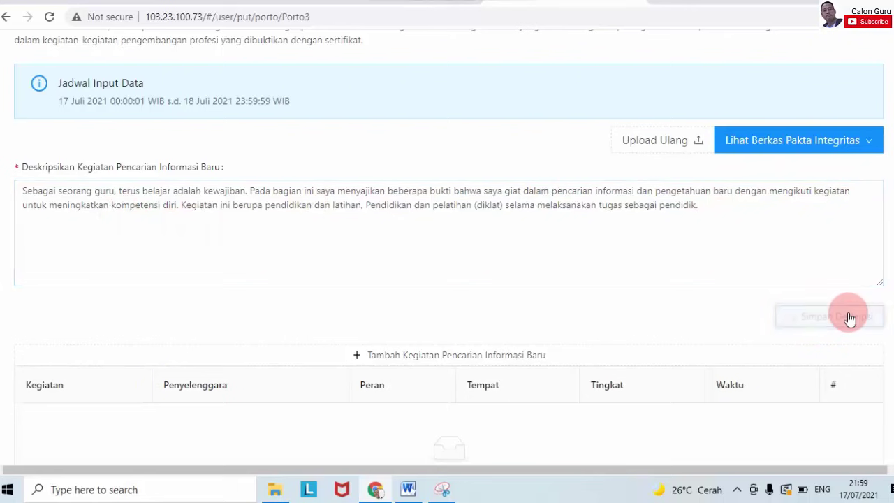
Step: Start a new Kegiatan Pencarian Informasi Baru entry with a blank form
scroll(447, 237, "down", 3)
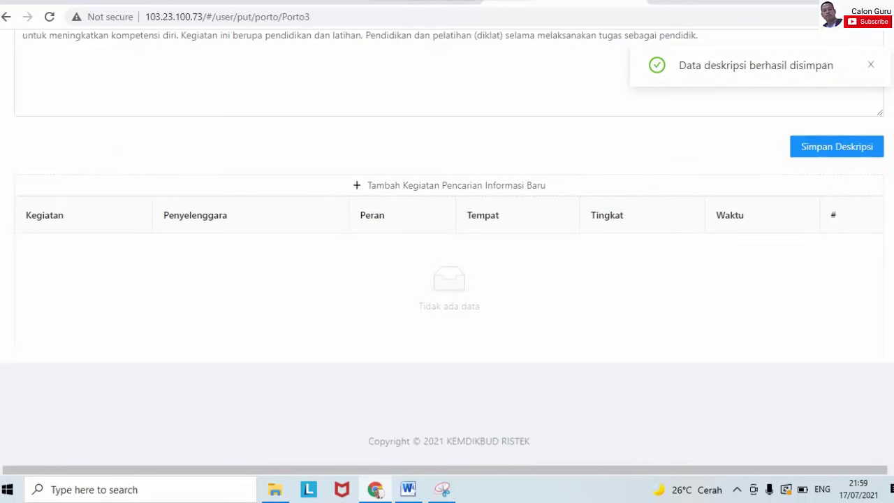
left_click(480, 188)
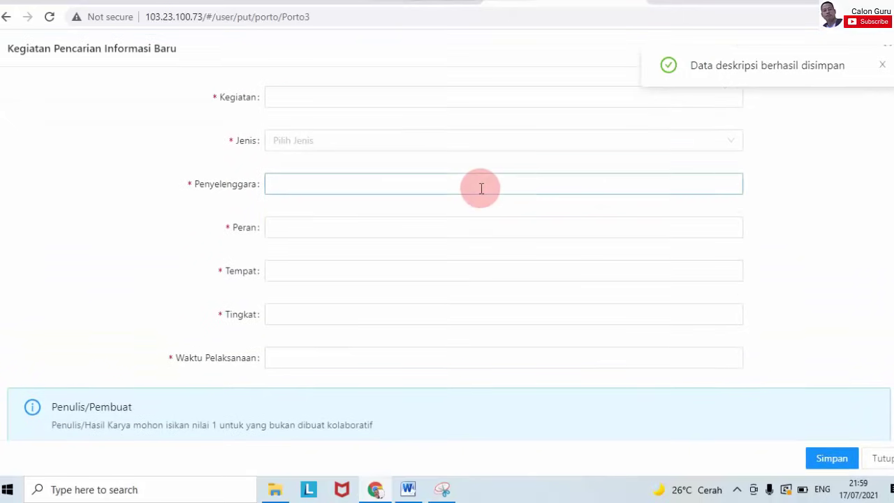
left_click(447, 356)
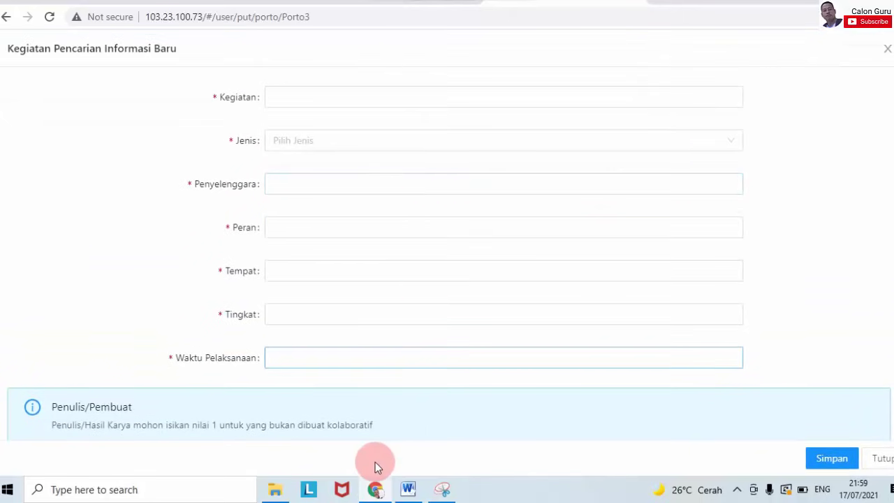
Step: Switch to File Explorer and open the folder "3. Mencari Informasi dan Pengetahuan Baru" inside UKIN Portofolio
left_click(275, 490)
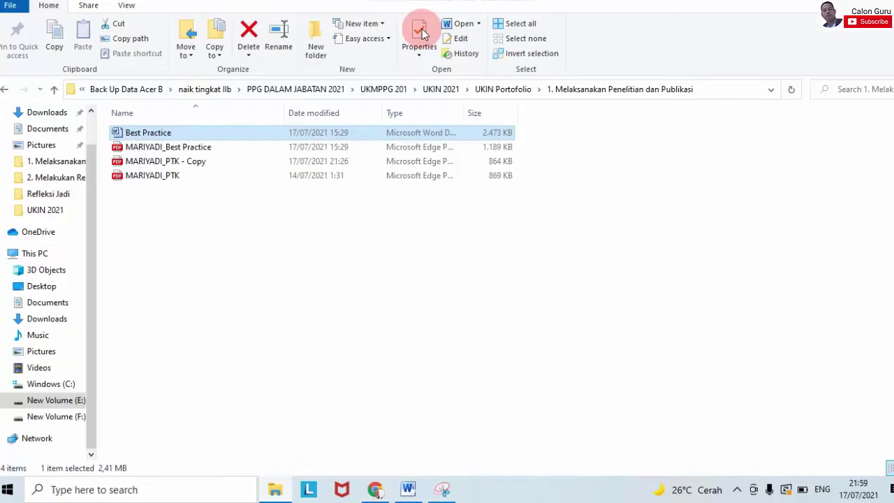
left_click(493, 90)
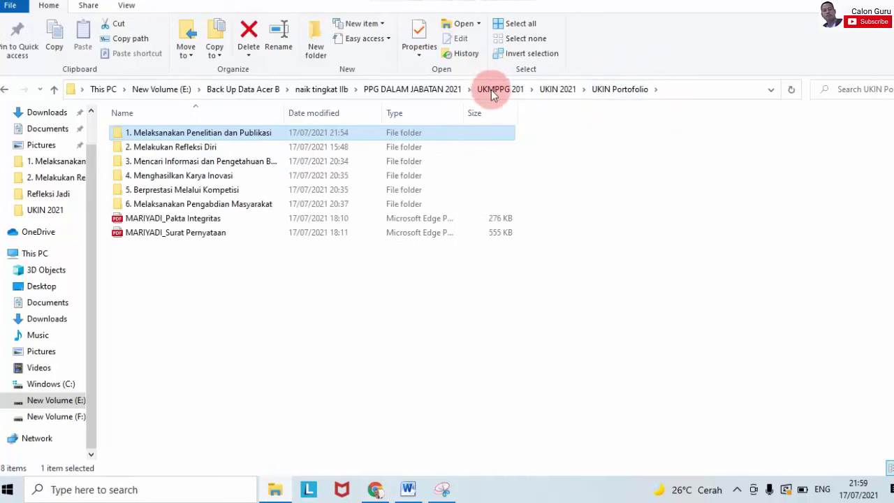
left_click(213, 161)
double_click(213, 162)
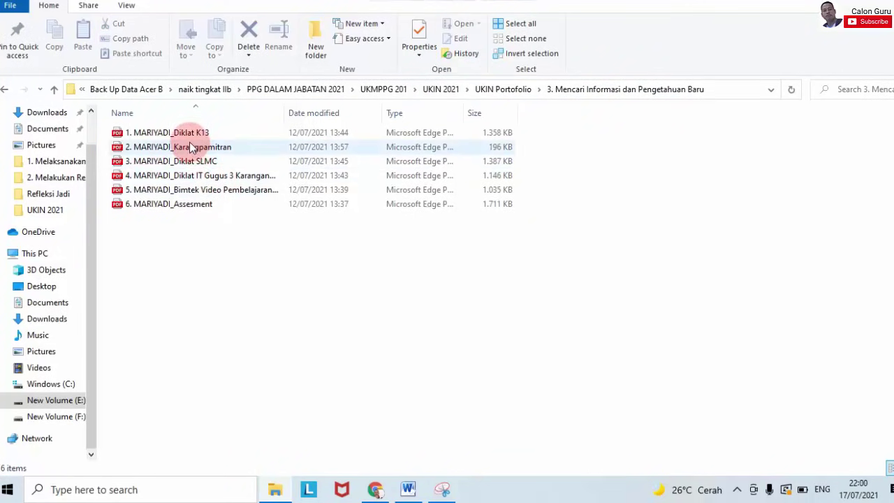
Step: Open the Diklat K13 certificate PDF in Edge and read its training title, organizer, dates and programme structure before returning to the entry form
left_click(187, 136)
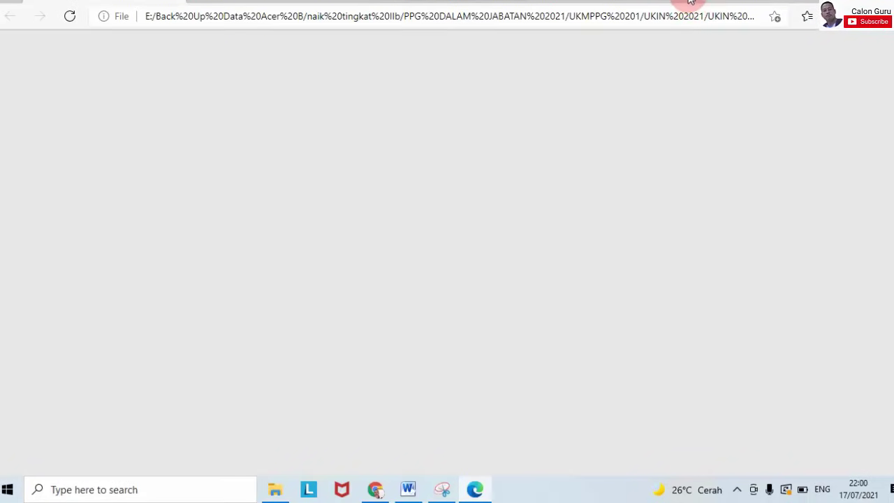
scroll(447, 265, "down", 5)
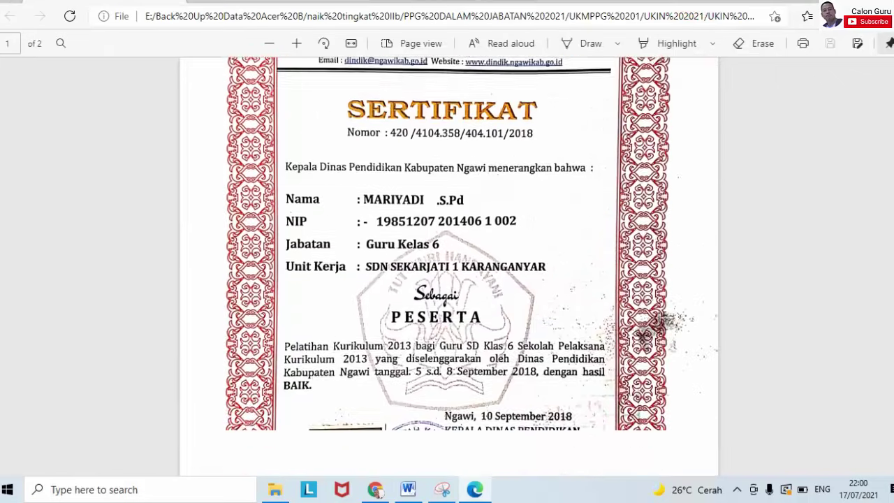
scroll(447, 266, "down", 5)
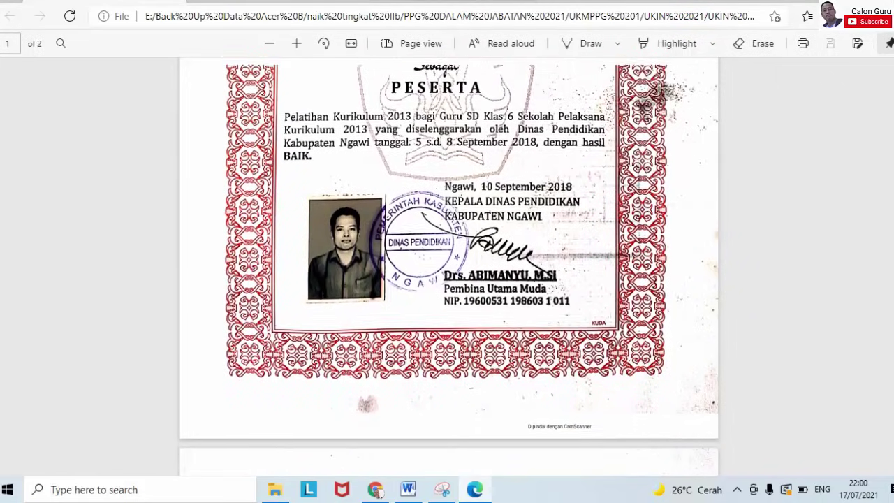
scroll(447, 266, "down", 5)
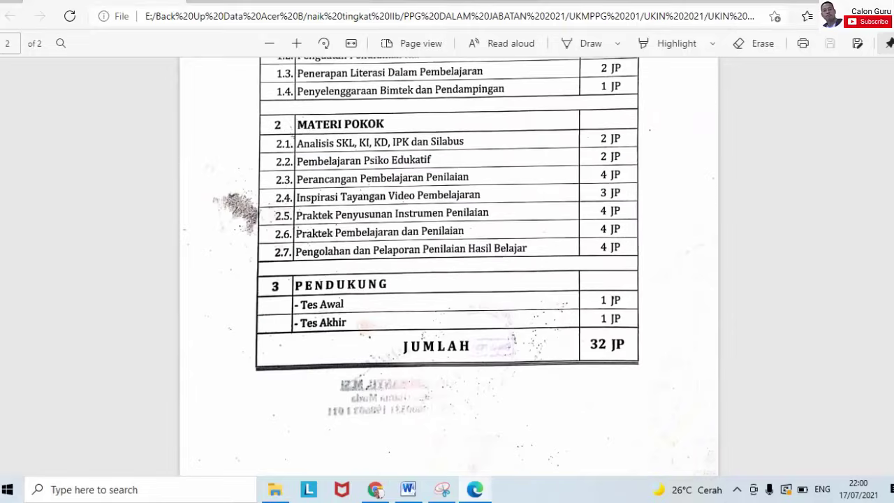
key("Home")
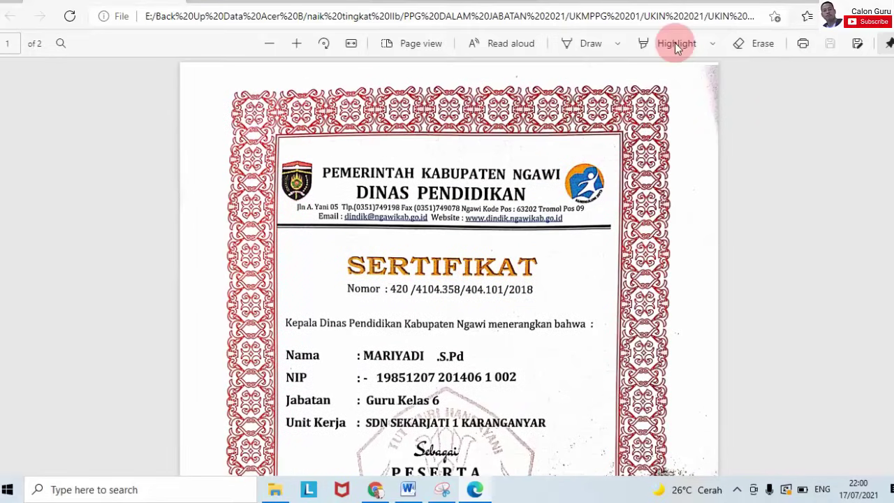
left_click(688, 3)
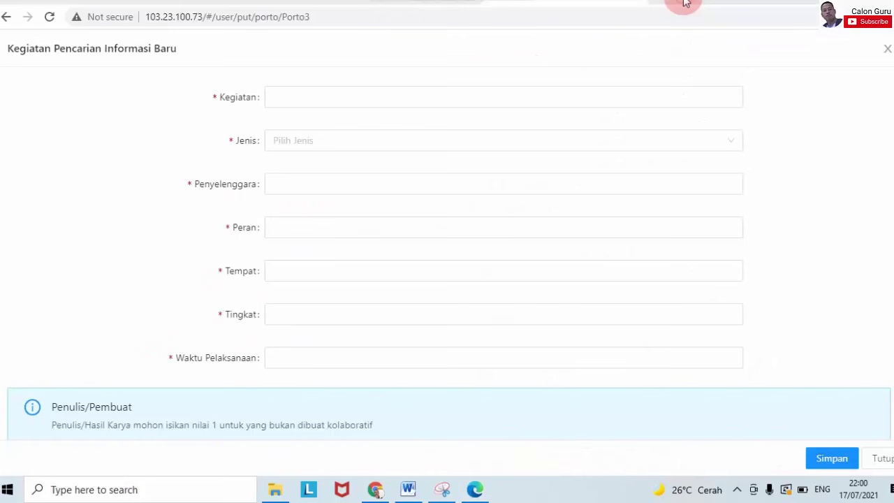
Step: Enter "Pelatihan Kurikulum 2013 untuk Guru Kelas 6" as the Kegiatan of the new entry
left_click(433, 95)
key("Caps_Lock")
type("P")
key("Caps_Lock")
type("elatihan")
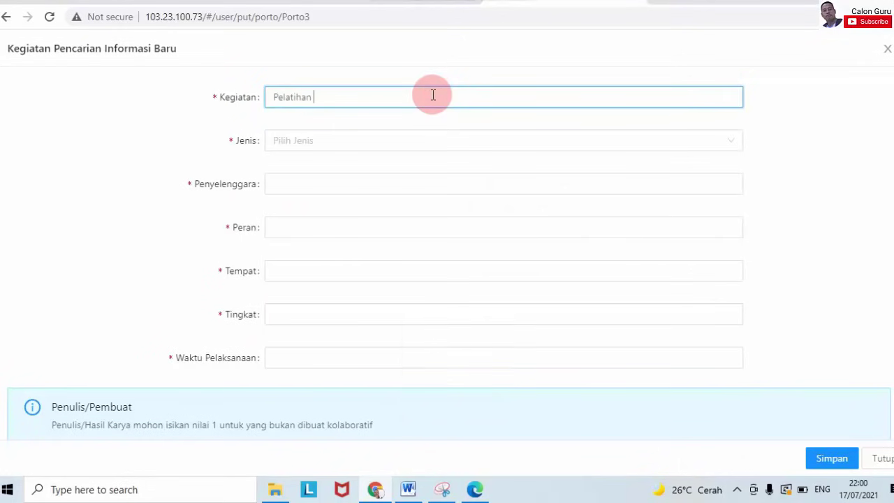
key("Caps_Lock")
type("K")
key("Caps_Lock")
type("urikulum 2013 untuk")
key("Caps_Lock")
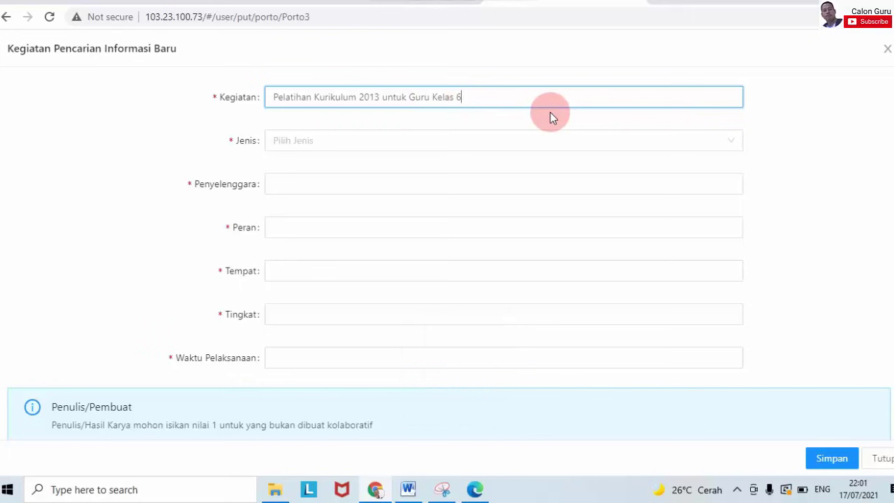
key("Tab")
key("Escape")
Step: Check the total training hours on the certificate in Edge, and back in Chrome set Jenis to "Diklat Latihan Fungsional dan Teknis (30 sd 80 jam)"
left_click(425, 185)
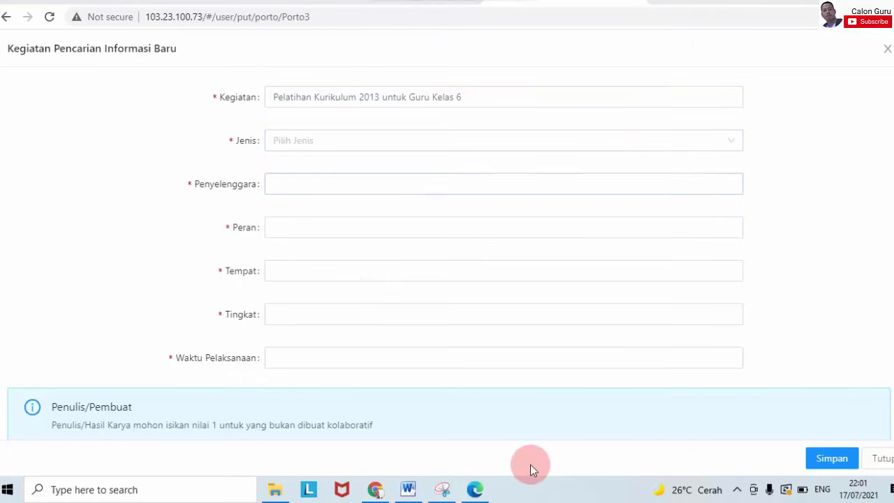
left_click(475, 489)
scroll(449, 266, "down", 10)
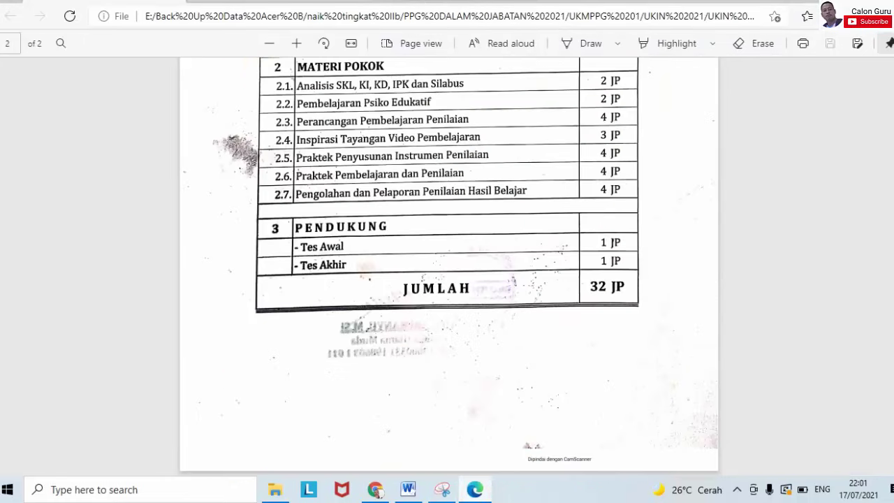
scroll(466, 400, "up", 10)
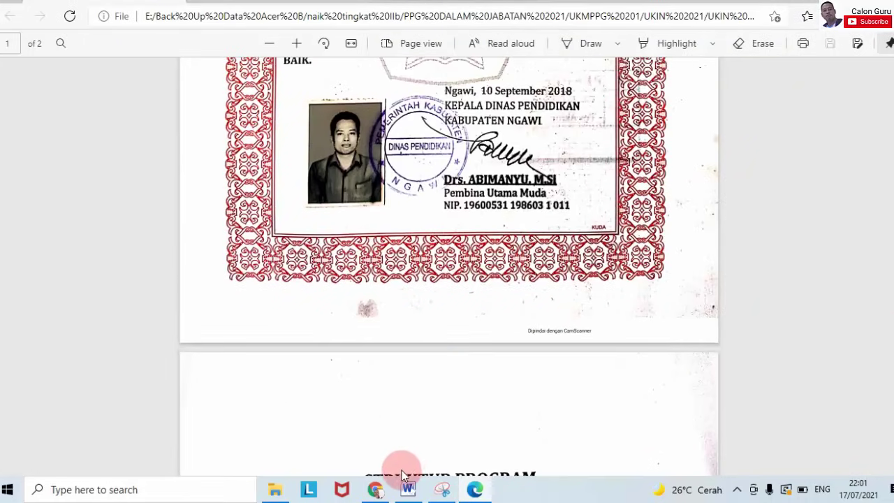
left_click(378, 491)
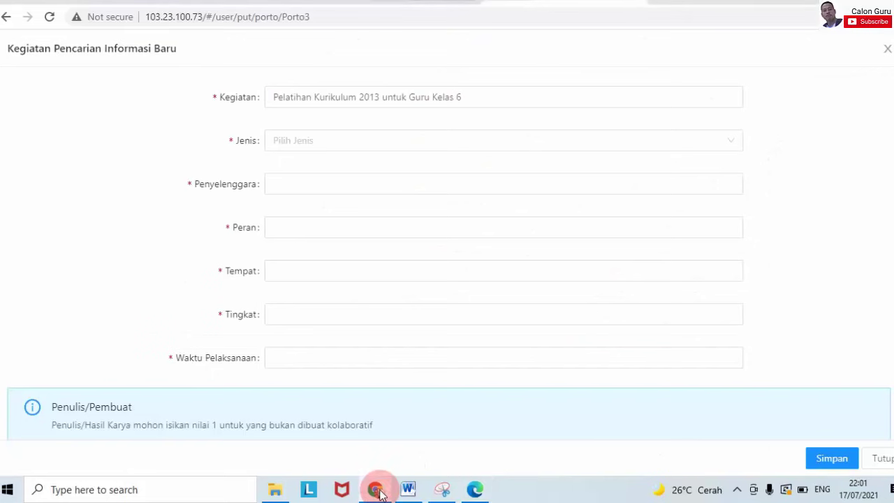
left_click(640, 144)
mouse_move(741, 207)
left_mouse_down()
mouse_move(742, 277)
mouse_move(740, 224)
left_mouse_up()
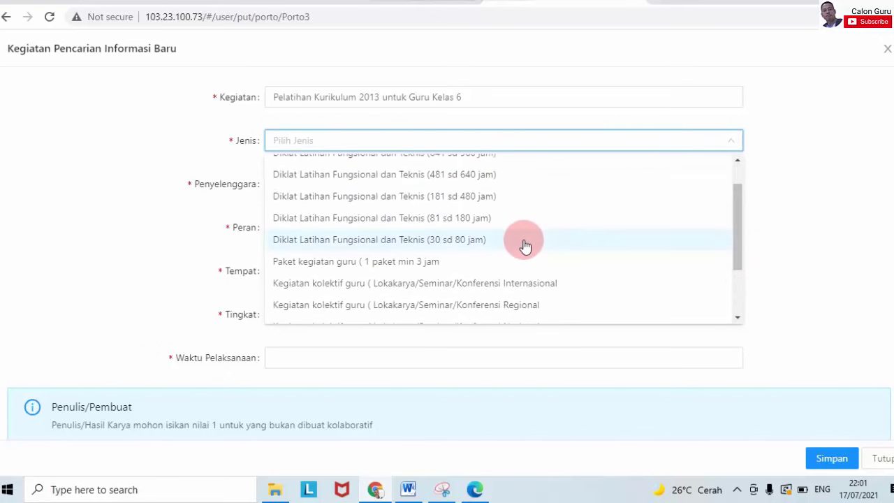
left_click(526, 245)
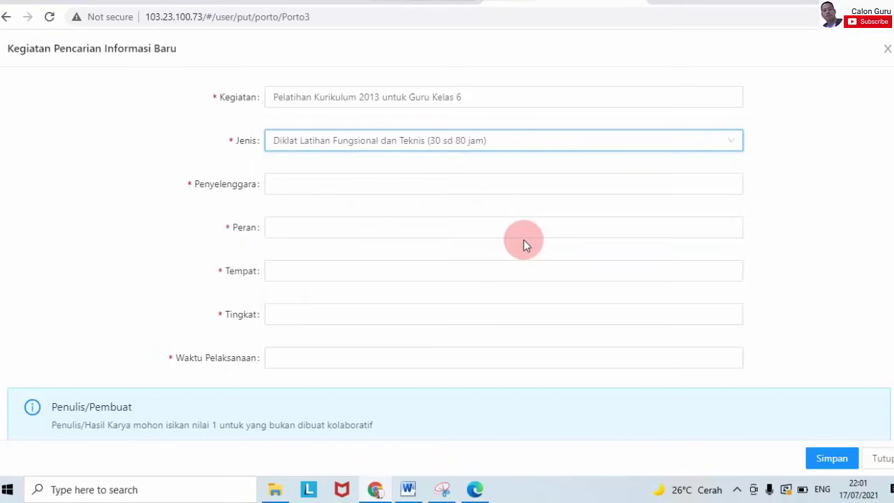
Step: Enter "Dinas Pendidikan Kabupaten Ngawi" as the Penyelenggara of the training
left_click(446, 185)
type("Dinas ")
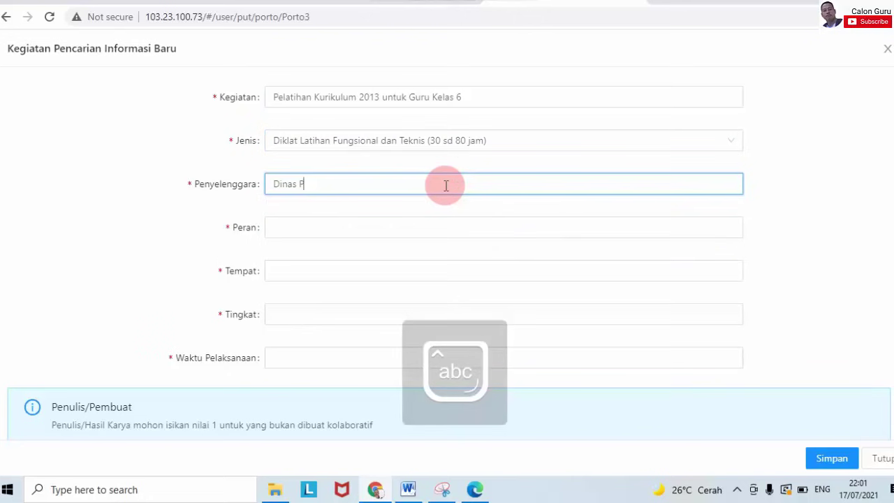
type("Pendidikan")
key("Caps_Lock")
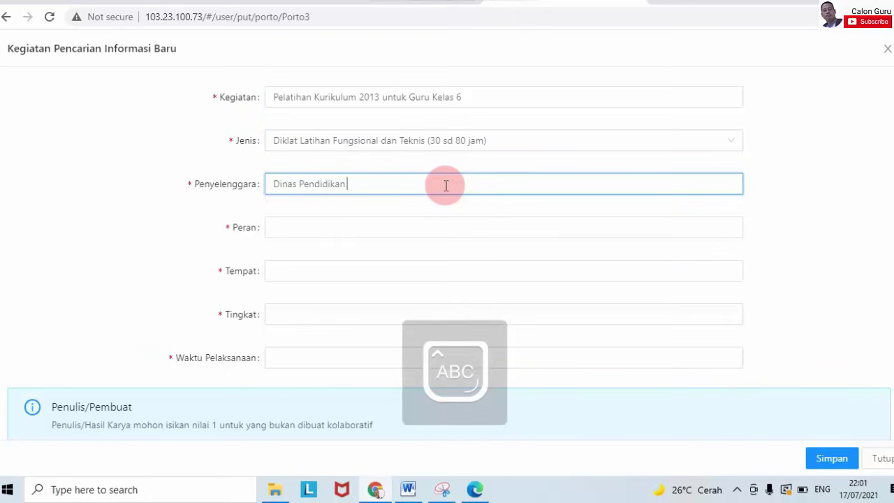
type("Kabupaten")
key("Caps_Lock")
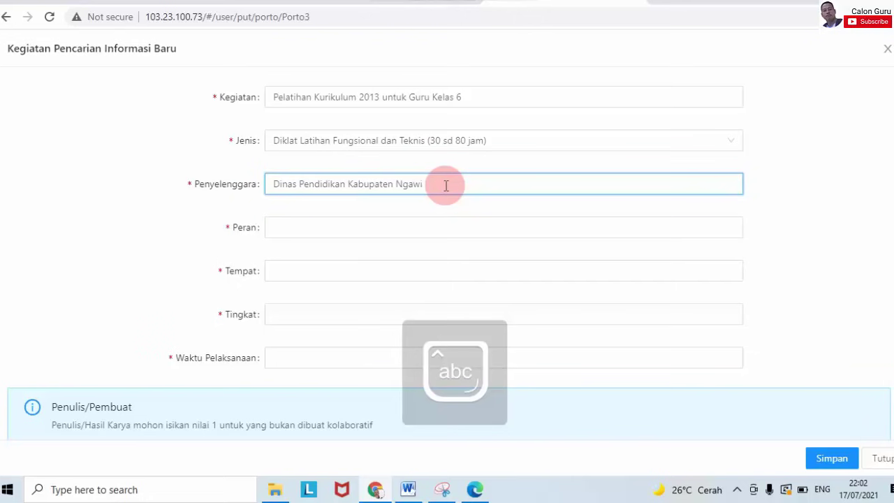
Step: Enter "Peserta" as the Peran of the Kurikulum 2013 training entry
left_click(443, 226)
key("Caps_Lock")
type("P")
key("Caps_Lock")
type("eserta")
Step: Check the certificate in Edge, and back in Chrome set Tempat to "Dinas Pendidikan Kabupaten Ngawi" and Tingkat to "Kabupaten"
left_click(422, 273)
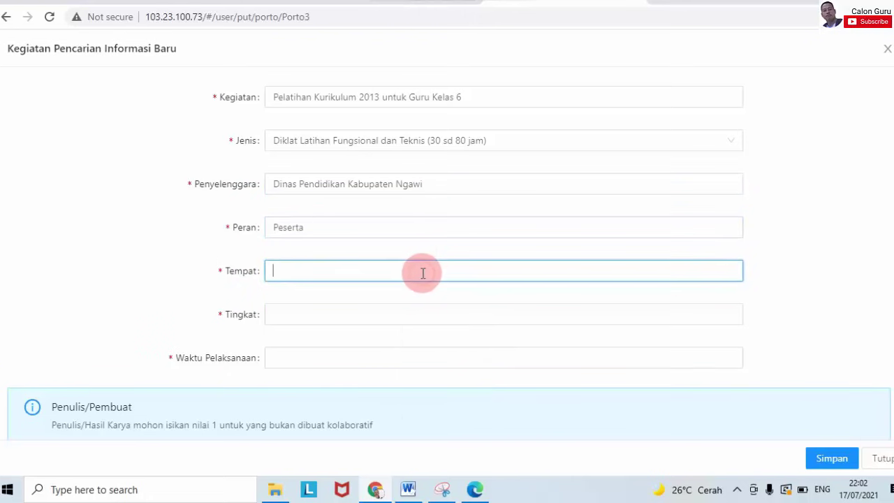
left_click(473, 488)
scroll(447, 266, "down", 3)
scroll(447, 266, "up", 8)
scroll(447, 266, "down", 3)
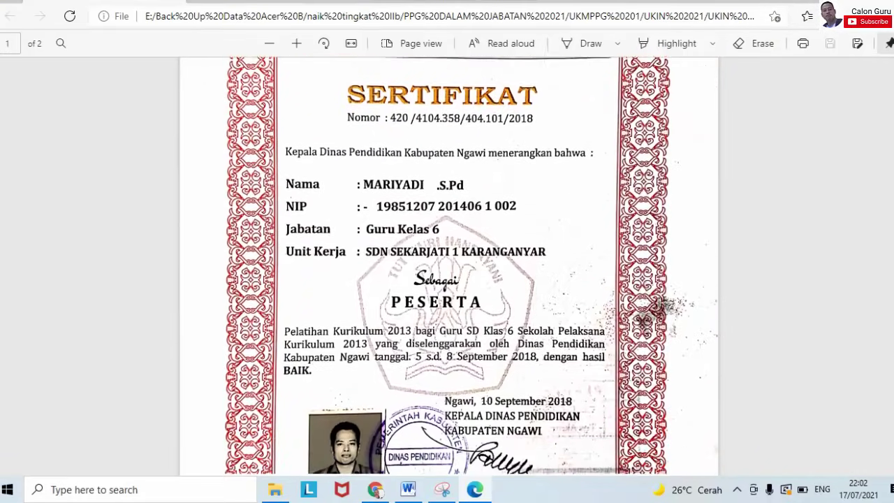
scroll(447, 266, "down", 1)
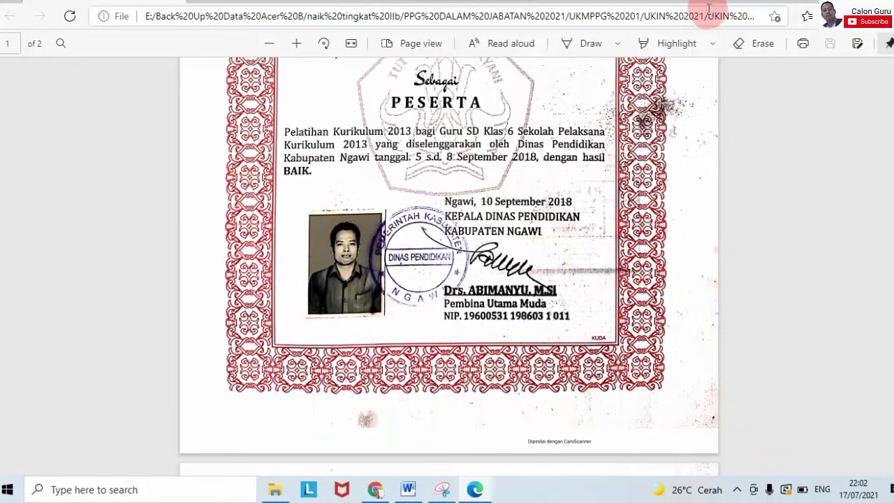
key("alt+Tab")
left_click(316, 304)
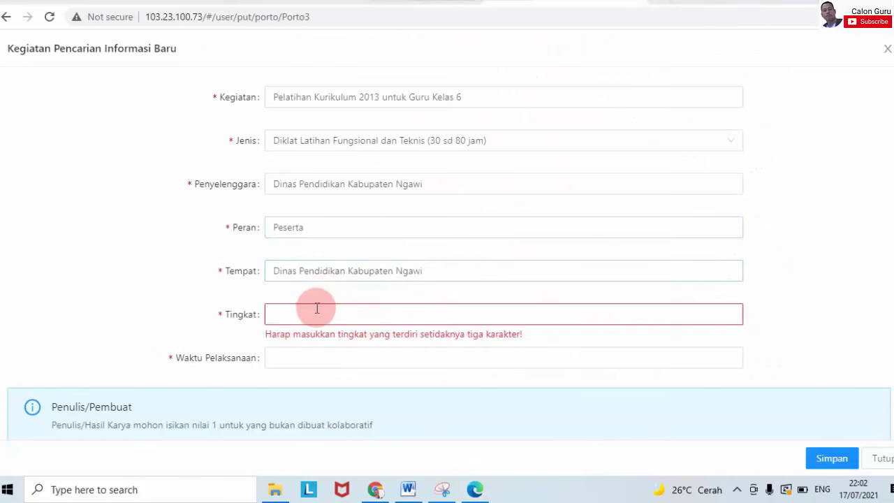
type("Kabupaten")
Step: Look up the training dates on the certificate in Edge, and back in Chrome enter "5-8 September 2018" as Waktu Pelaksanaan
left_click(309, 355)
left_click(475, 489)
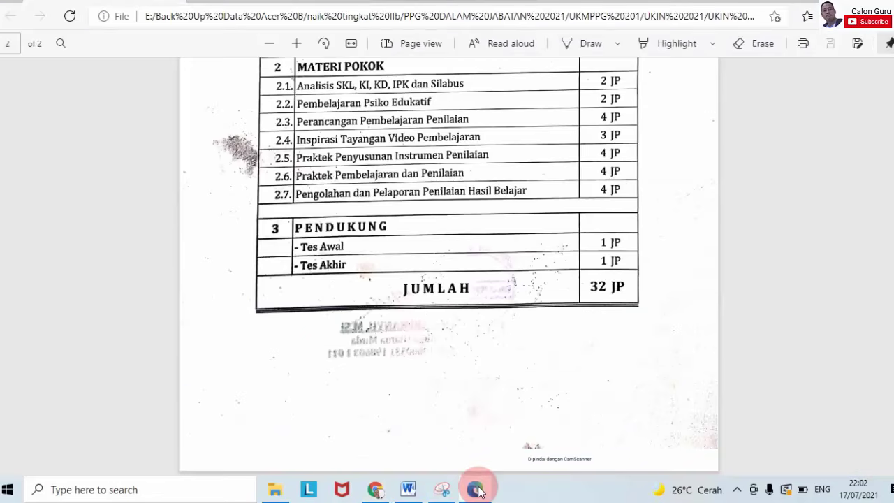
scroll(450, 266, "up", 5)
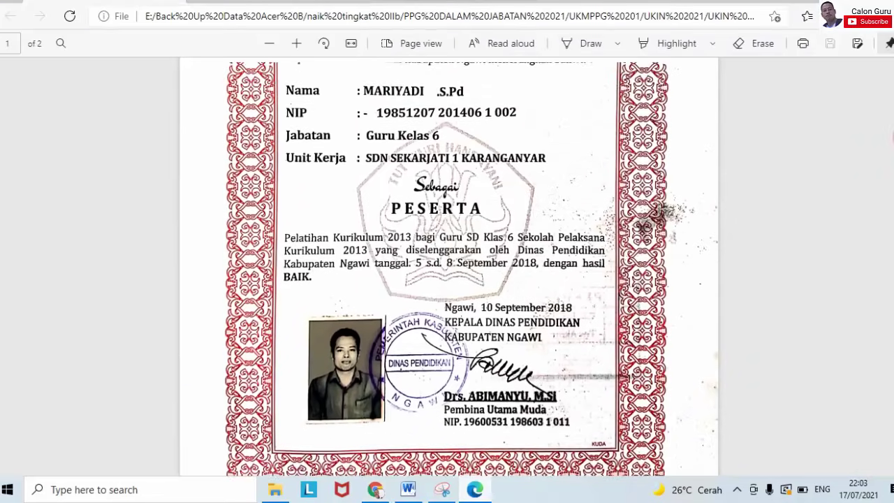
scroll(447, 272, "up", 1)
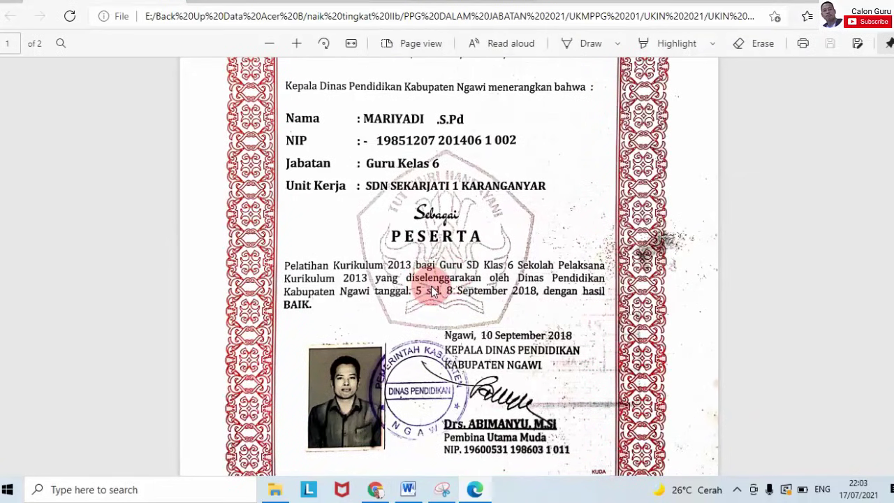
left_click(375, 490)
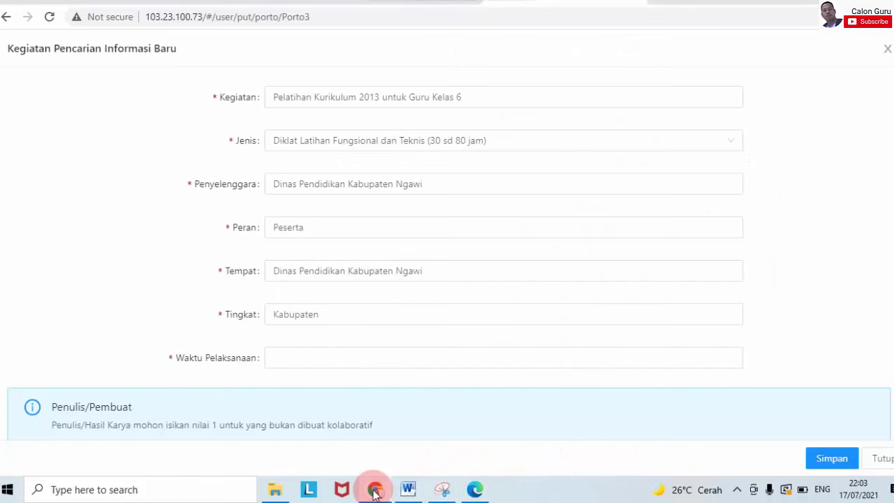
left_click(343, 360)
type("5-8")
key("Caps_Lock")
type("Se")
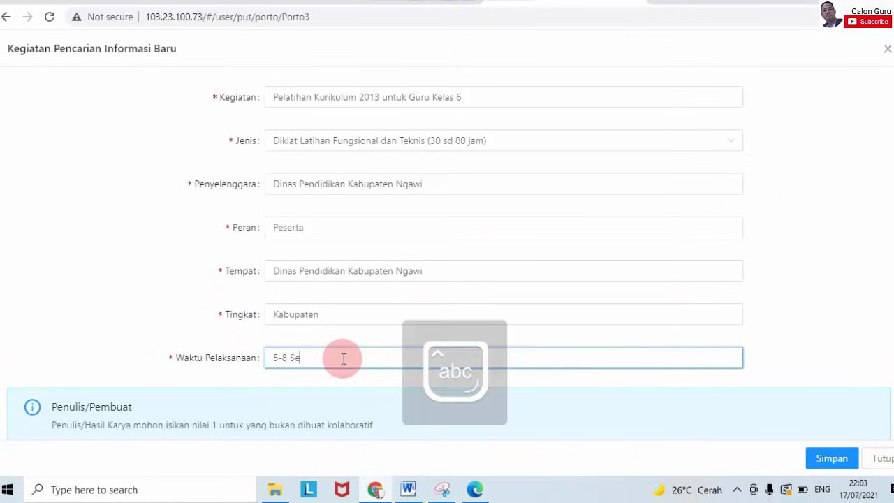
type("ptember 2018")
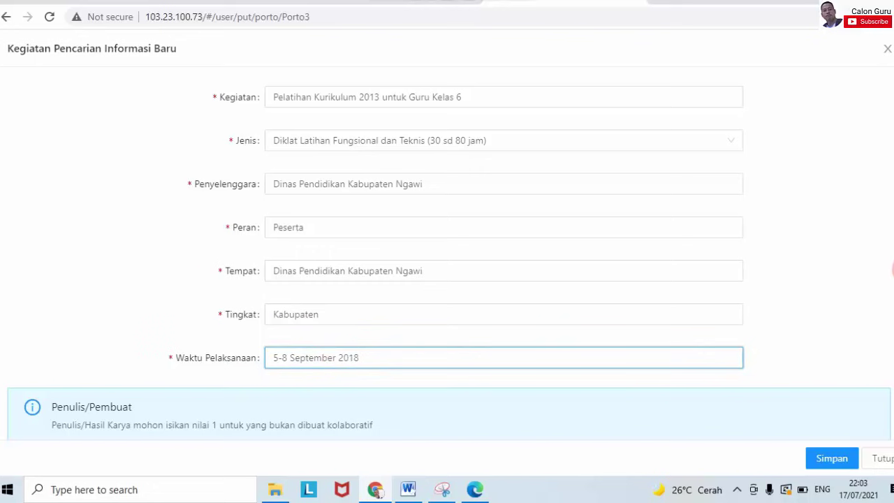
Step: Set the entry's Jenis Berkas to "Dokumen File"
left_click(893, 269)
scroll(447, 245, "down", 1)
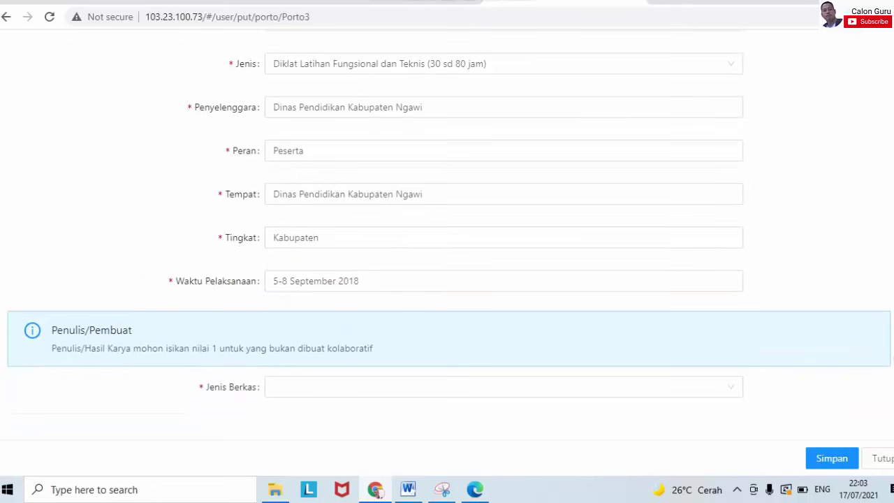
left_click(699, 388)
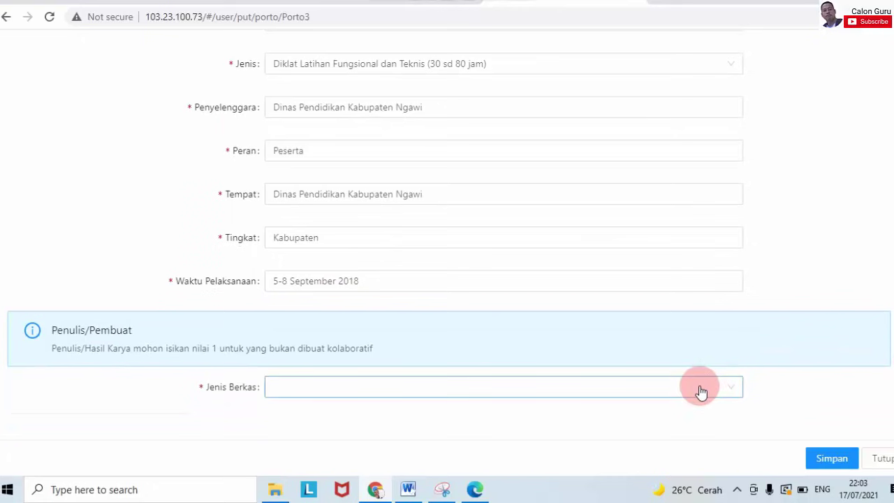
left_click(506, 417)
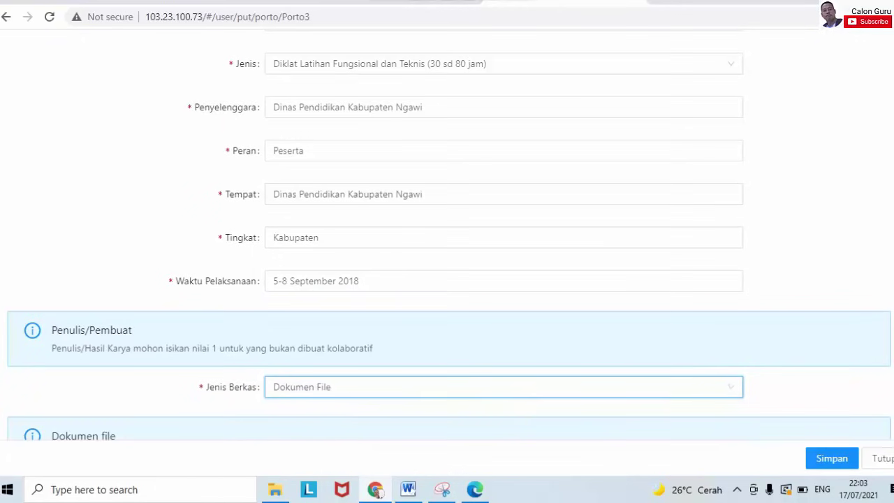
Step: Upload the Diklat K13 PDF from the "3. Mencari Informasi dan Pengetahuan Baru" folder as the Dokumen file and save the entry
scroll(356, 438, "down", 2)
left_click(356, 438)
left_click(296, 391)
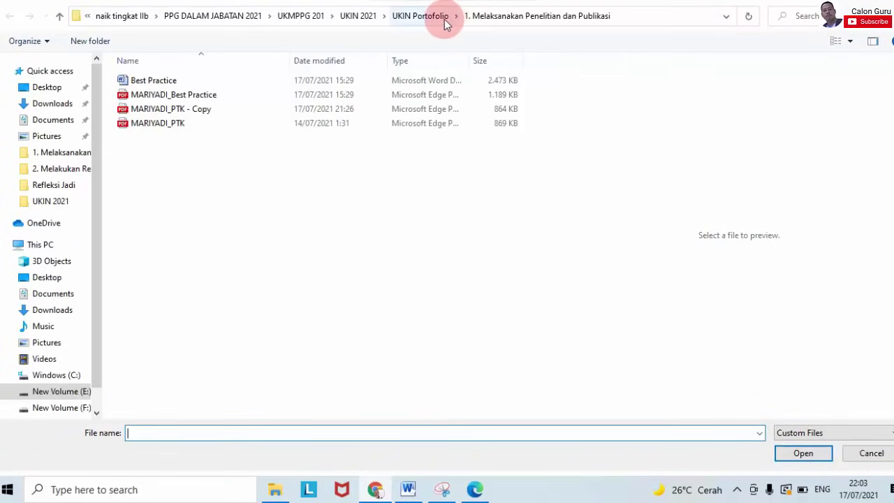
left_click(438, 17)
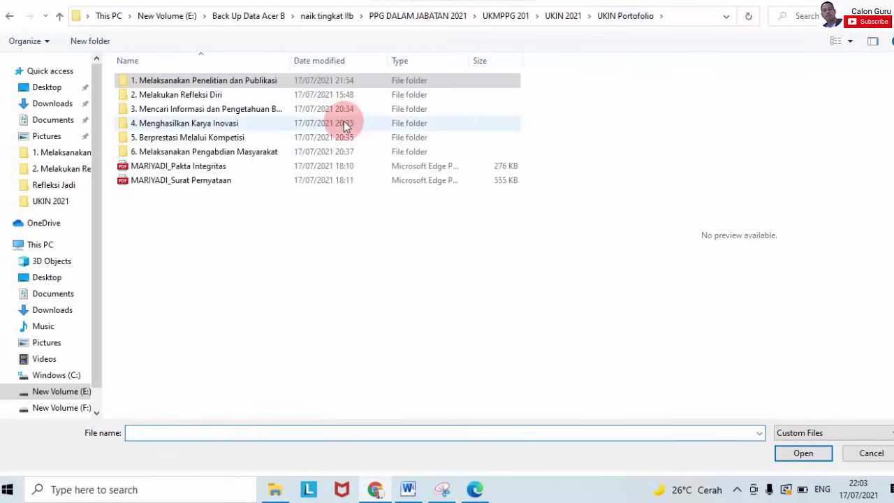
double_click(239, 108)
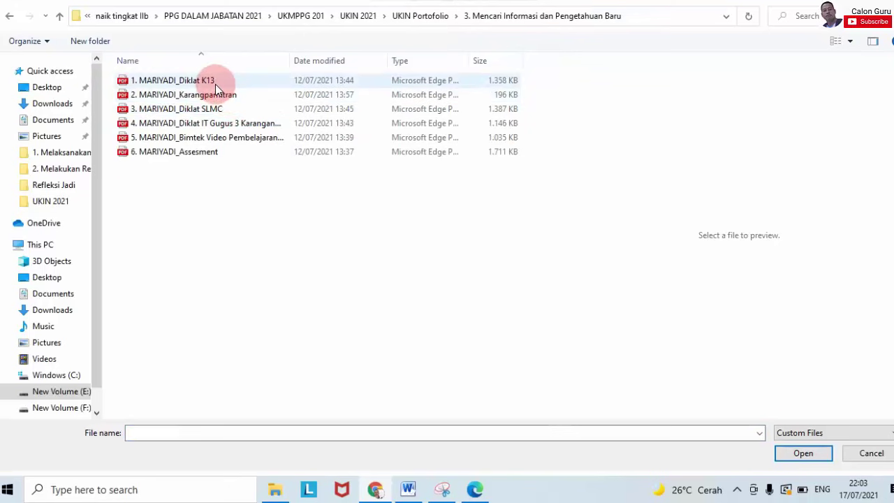
left_click(216, 86)
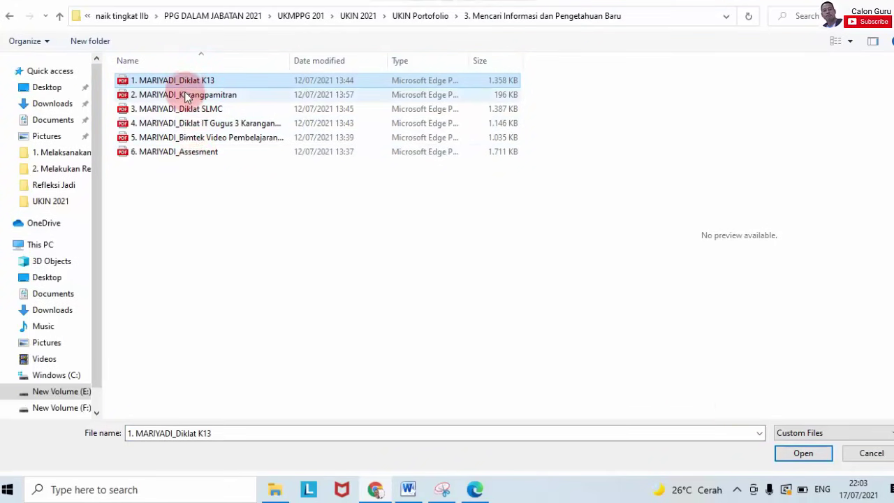
left_click(803, 453)
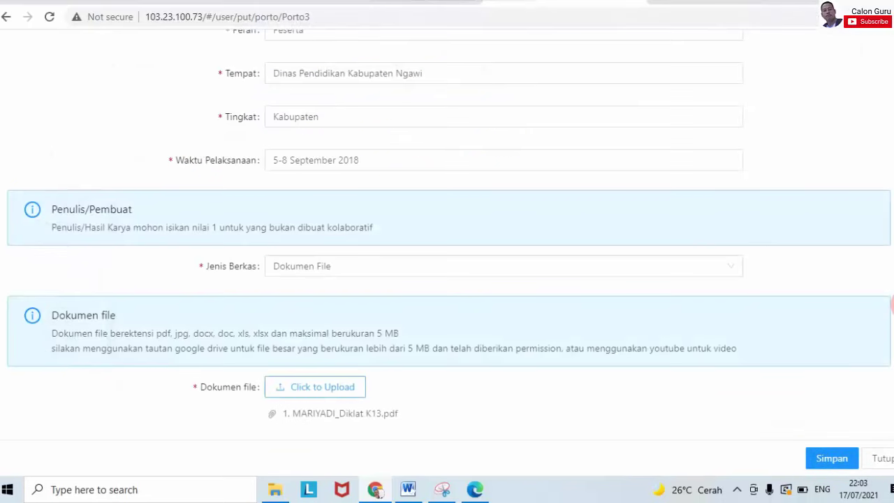
scroll(893, 304, "down", 1)
left_click(835, 458)
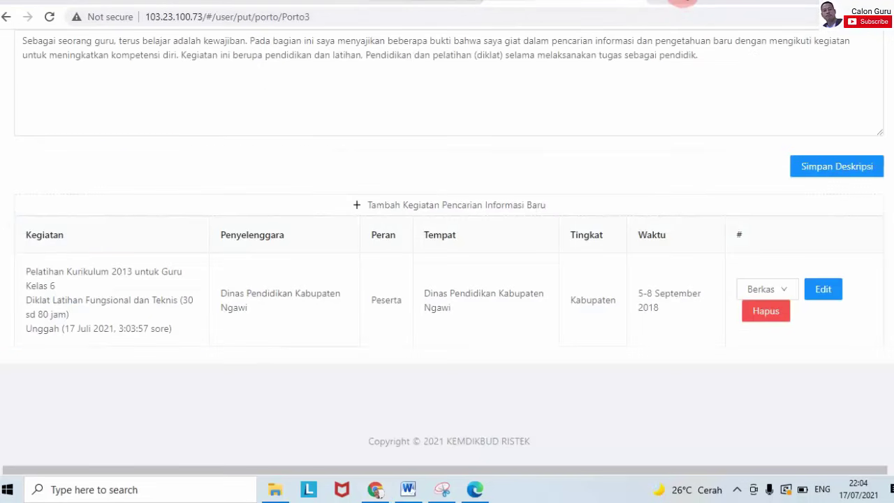
Step: Preview the uploaded certificate of the "Pelatihan Kurikulum 2013 untuk Guru Kelas 6" entry
scroll(723, 306, "up", 1)
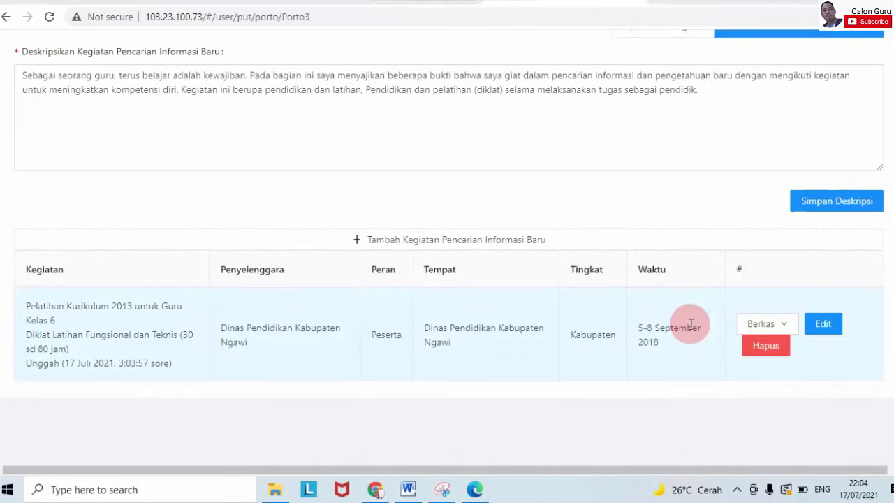
left_click(763, 325)
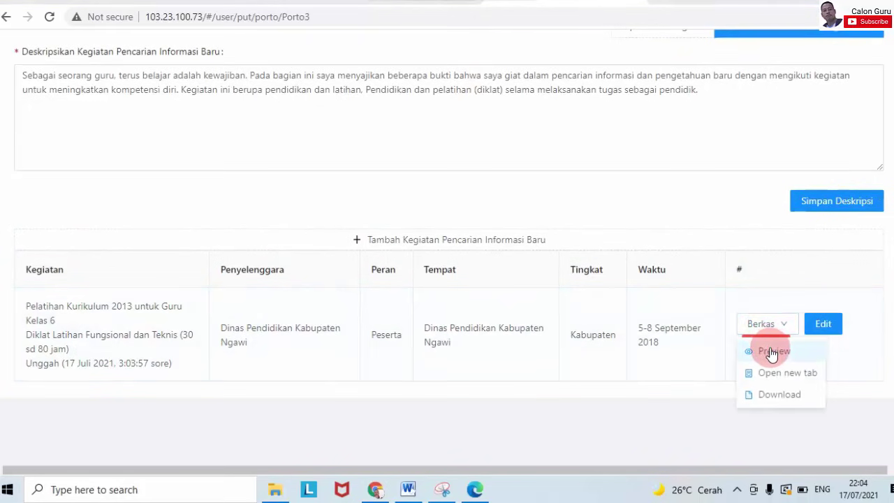
left_click(770, 350)
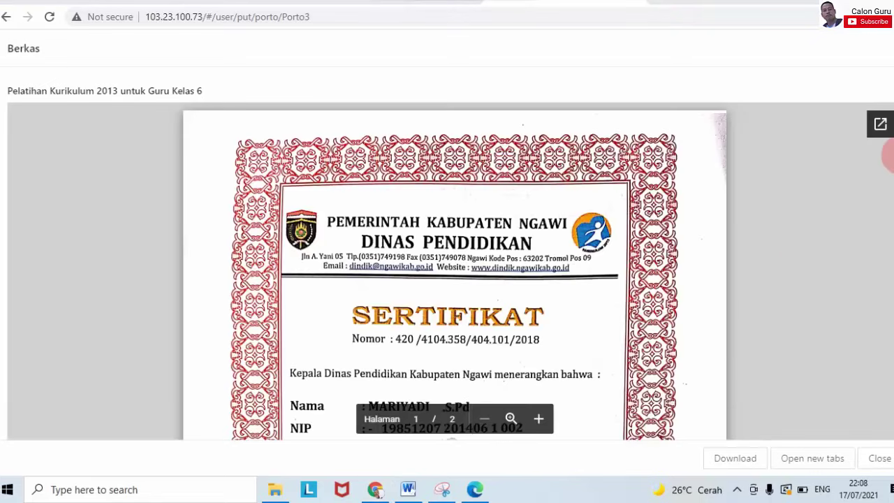
mouse_move(889, 157)
left_mouse_down()
mouse_move(889, 314)
mouse_move(889, 87)
left_mouse_up()
Step: Return to the portfolio overview, reopen Kegiatan Pencarian Informasi Baru and start a new activity entry
left_click(9, 21)
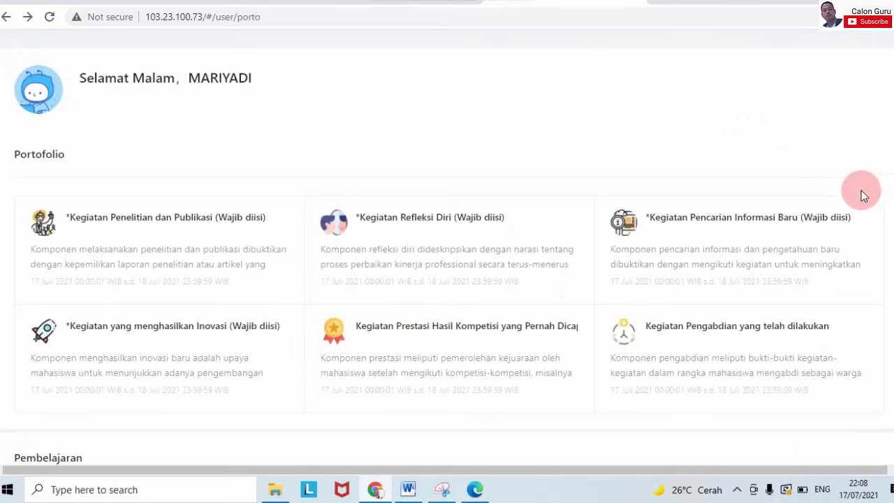
left_click(823, 214)
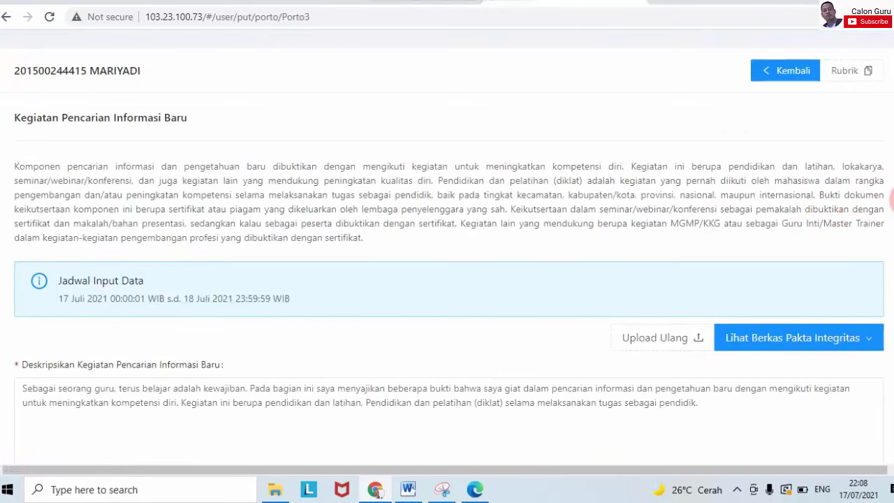
scroll(447, 251, "down", 5)
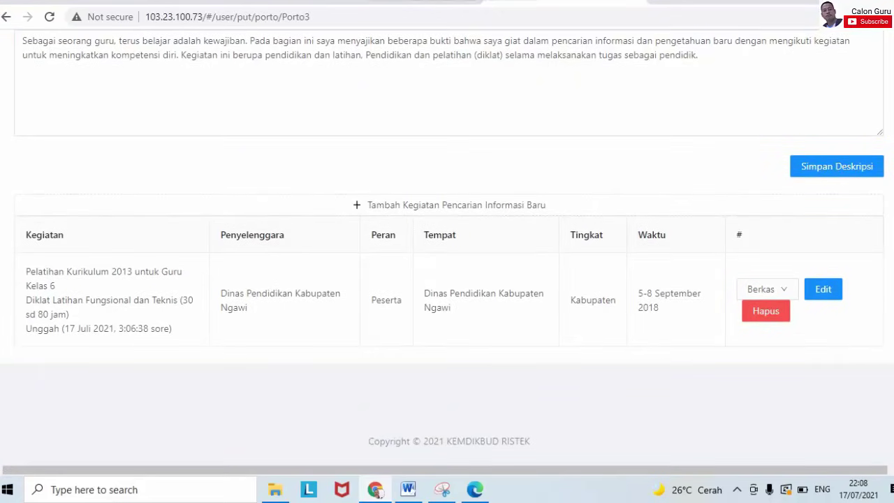
left_click(459, 206)
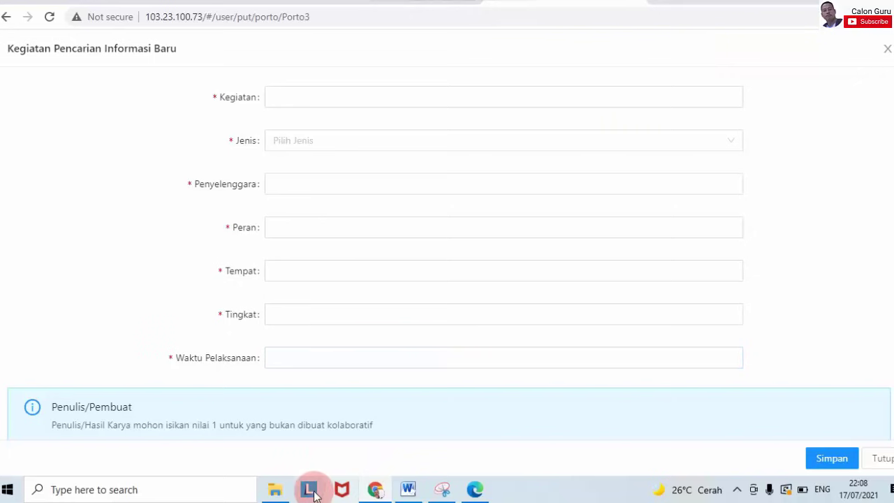
Step: Open the Karangpamitran certificate PDF from File Explorer in Edge and read its activity name, organizer, dates and venue
left_click(277, 490)
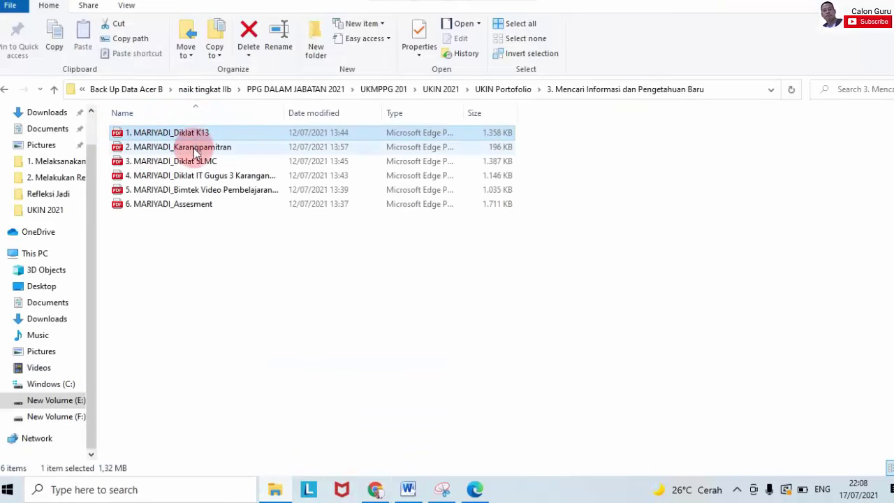
left_click(193, 148)
double_click(197, 153)
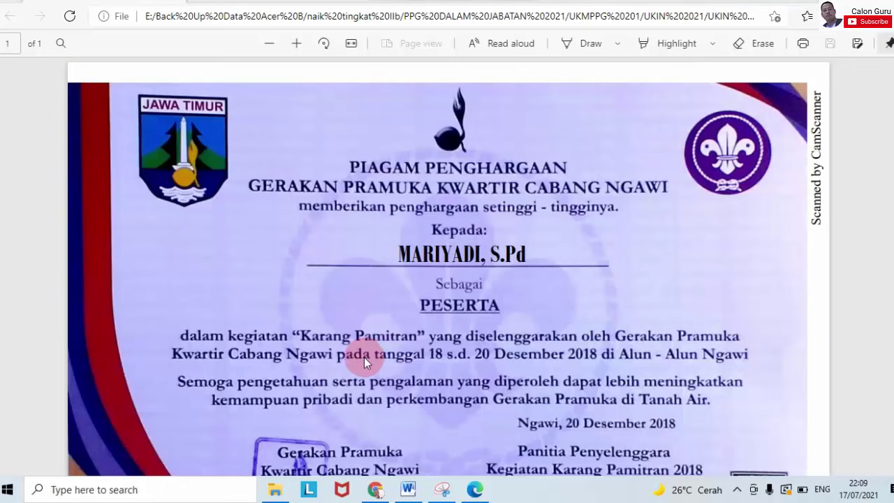
scroll(448, 280, "down", 2)
scroll(447, 279, "up", 2)
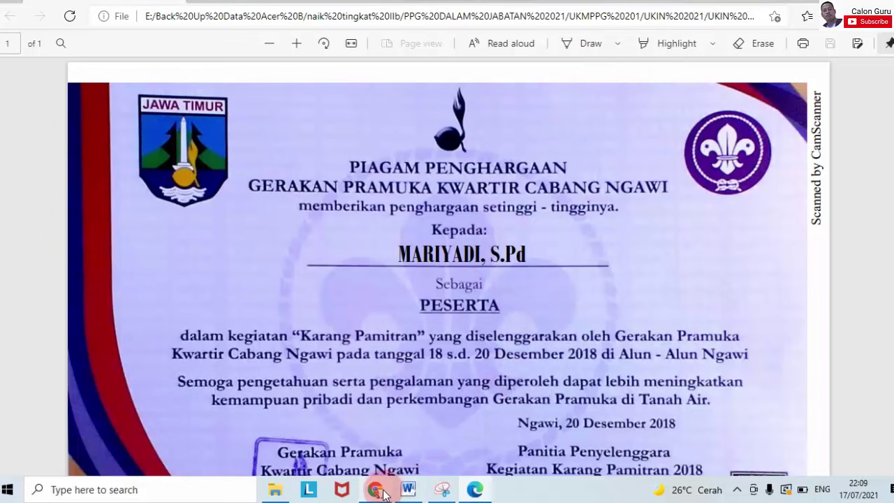
Step: Back in Chrome, enter "Karang pamitran Pramuka Kwarcab Ngawi" as the Kegiatan of the new entry
left_click(375, 489)
left_click(339, 100)
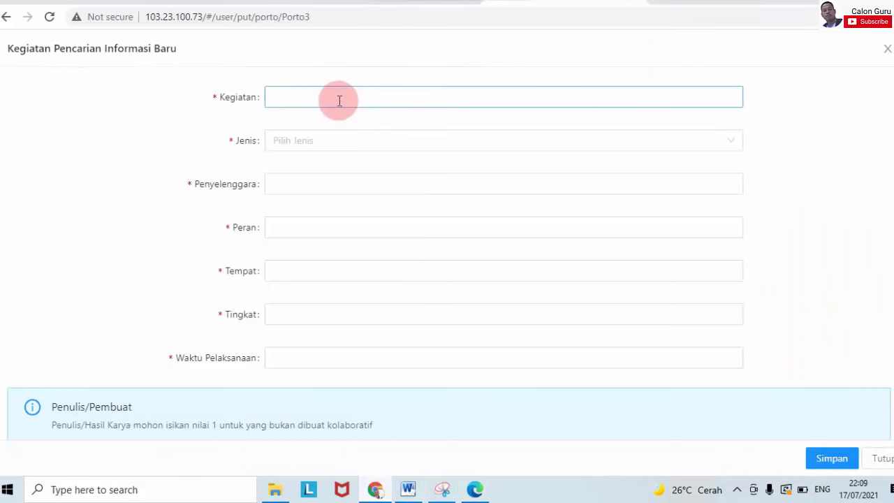
key("Caps_Lock")
type("K")
key("Caps_Lock")
type("arang")
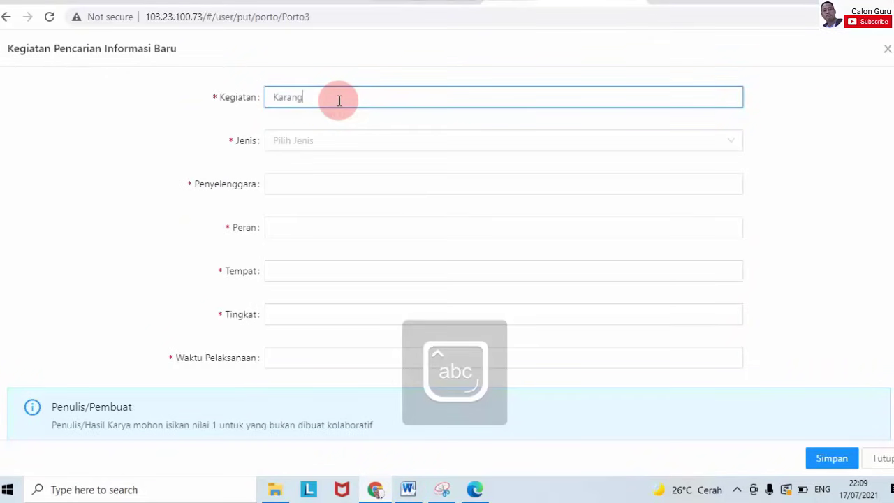
type("pamitran")
key("Caps_Lock")
type("Prak")
key("BackSpace")
type("muka")
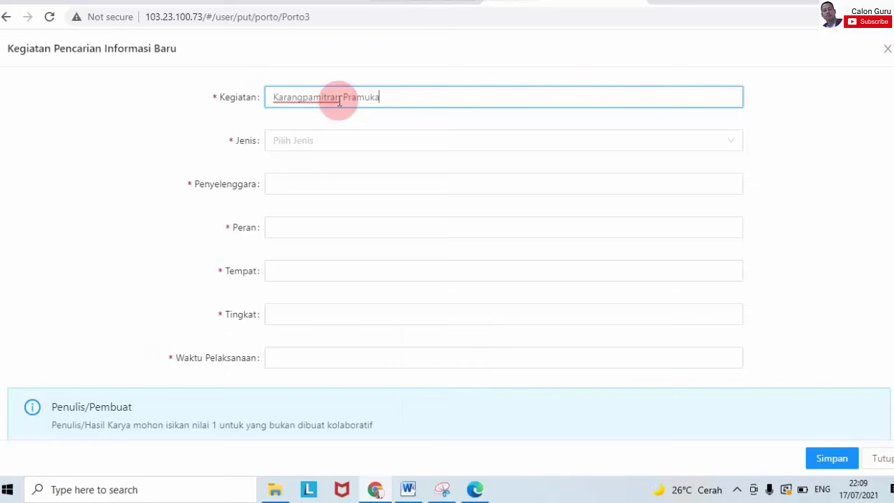
type(" K")
key("Caps_Lock")
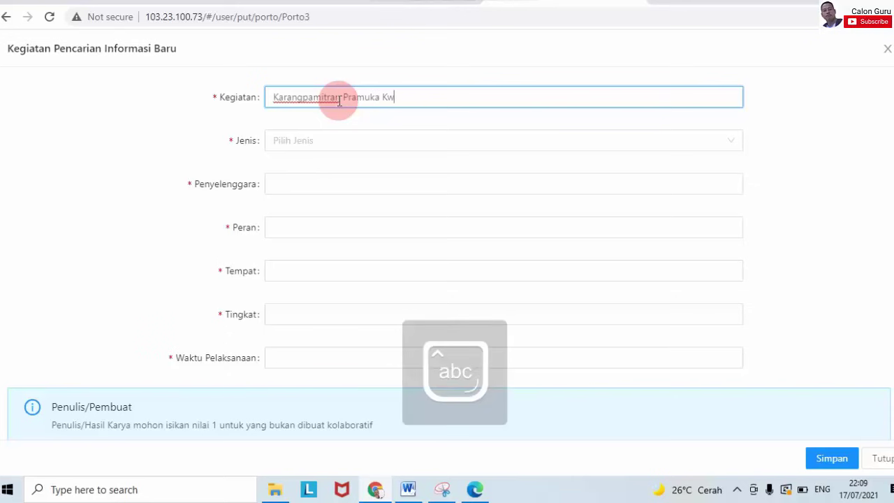
type("warcab Ngawi")
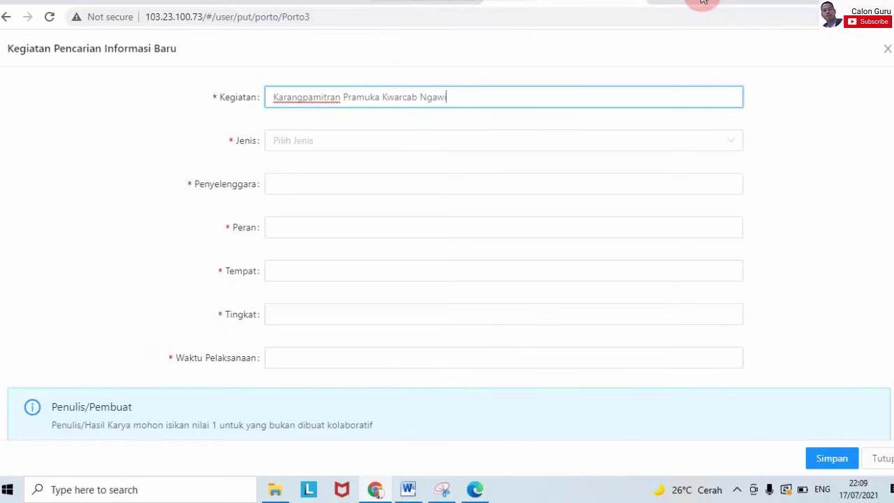
left_click(360, 144)
left_click(295, 96)
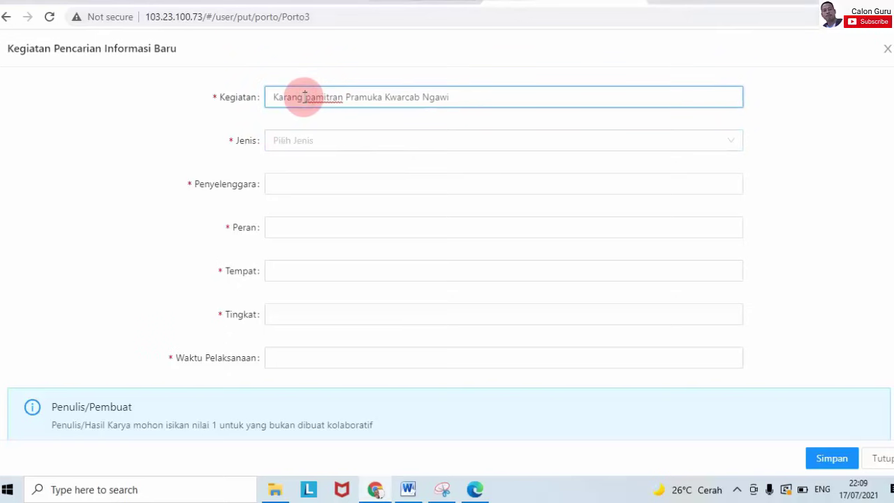
Step: Set the entry's Jenis to "Kegiatan kolektif guru ( Lokakarya/Seminar/Konferensi Kabupaten", checking the Karangpamitran certificate in Edge for the activity type
left_click(372, 143)
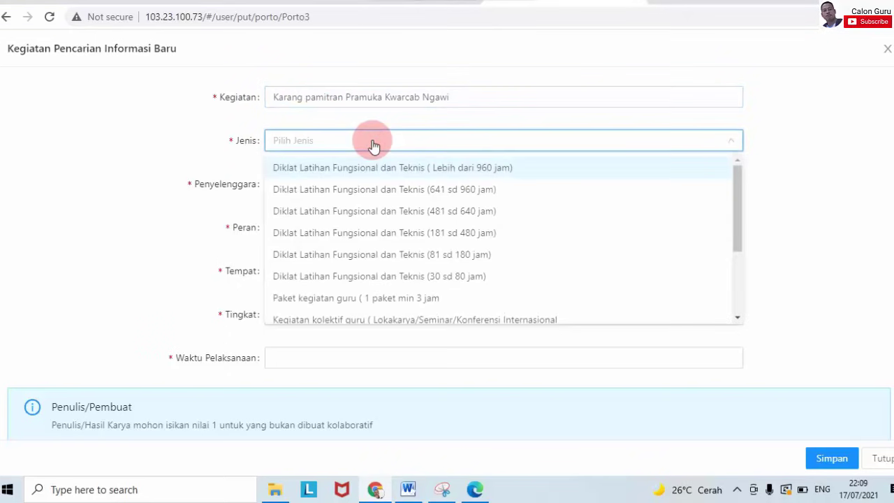
left_click_drag(739, 195, 738, 280)
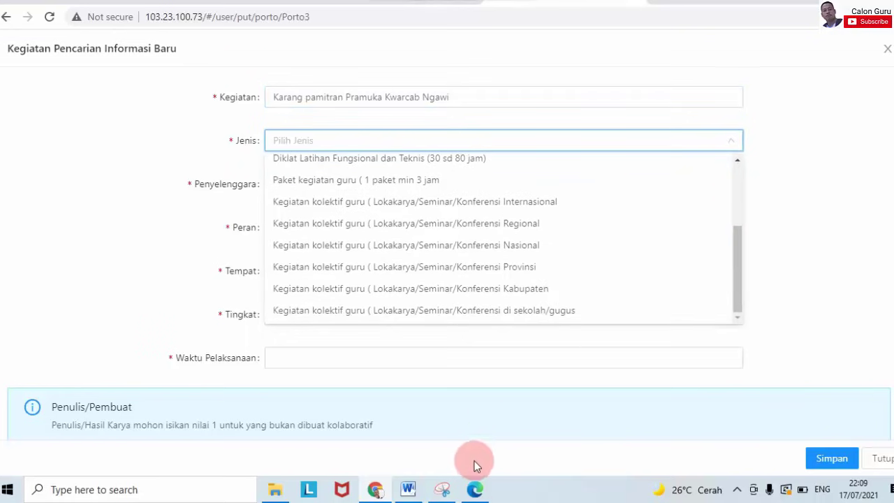
left_click(476, 489)
scroll(447, 280, "down", 2)
scroll(447, 280, "up", 2)
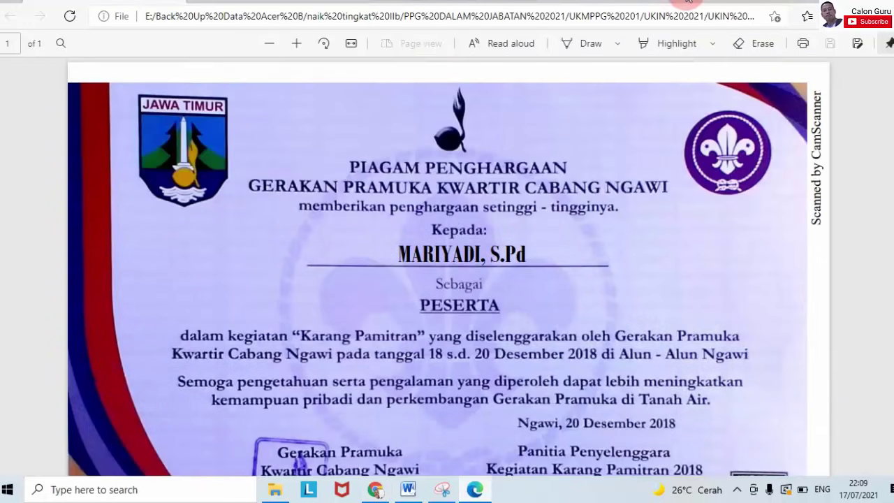
key("alt+Tab")
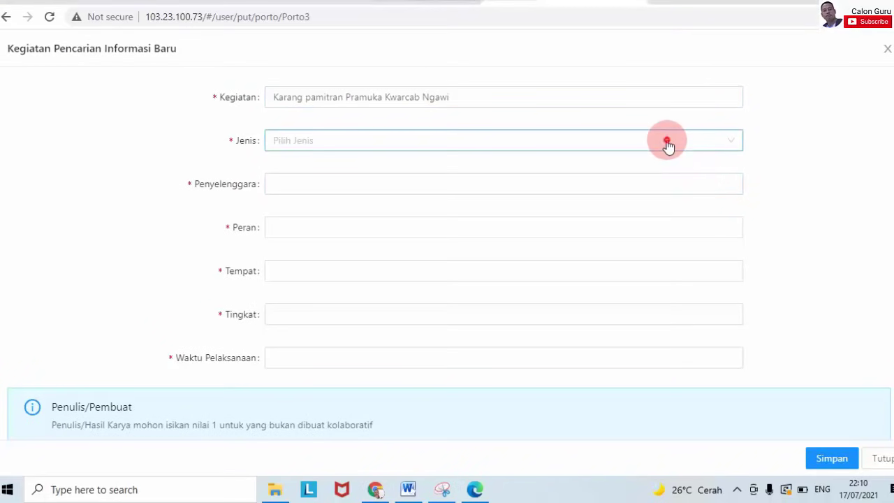
left_click(669, 143)
left_click_drag(739, 188, 740, 287)
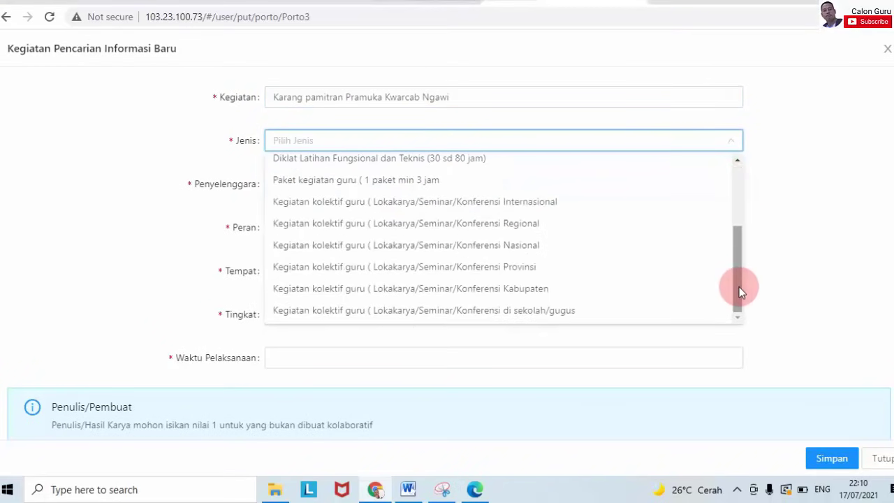
left_click(557, 289)
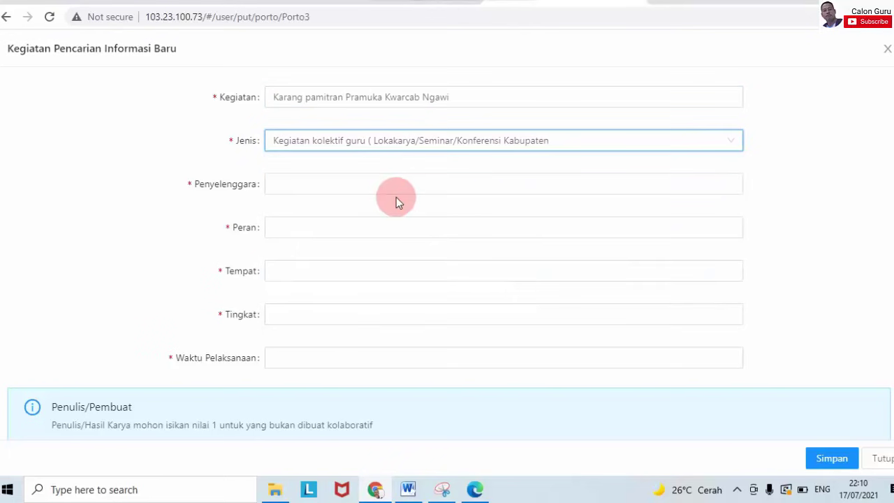
Step: Enter "Kwarcab Ngawi" as the Penyelenggara and "Peserta" as the Peran
left_click(376, 183)
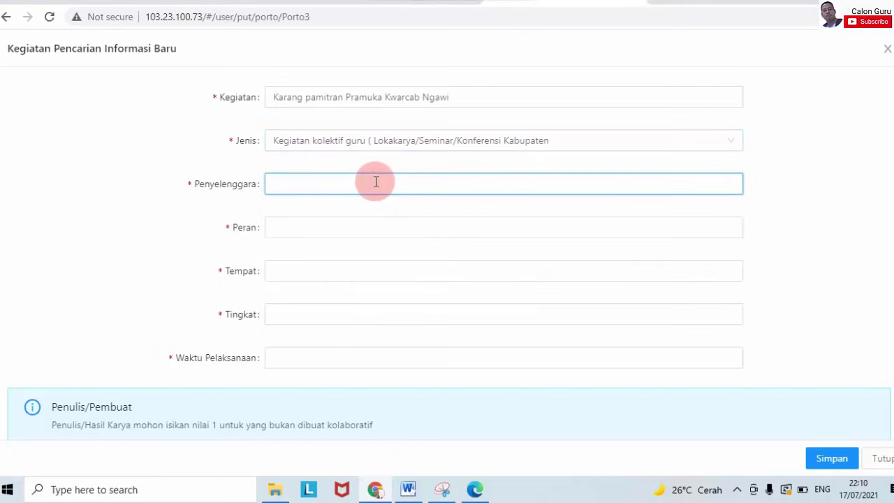
type("Kwarcab Ngawi")
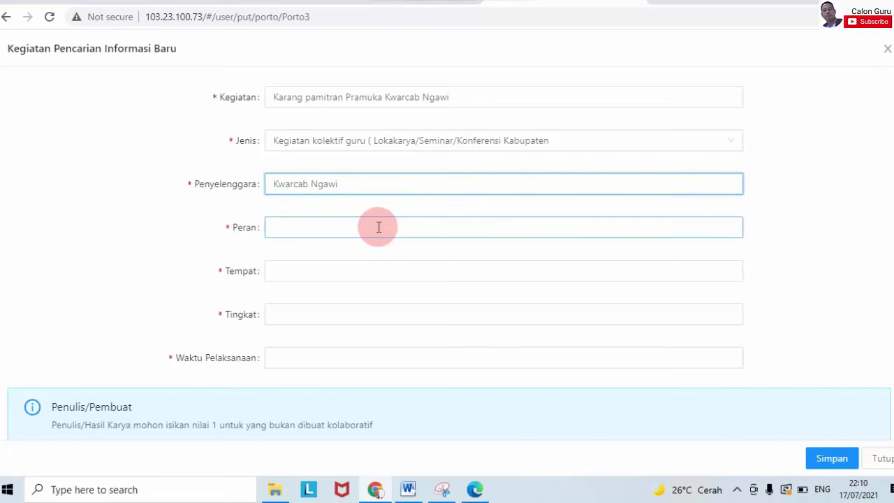
left_click(477, 431)
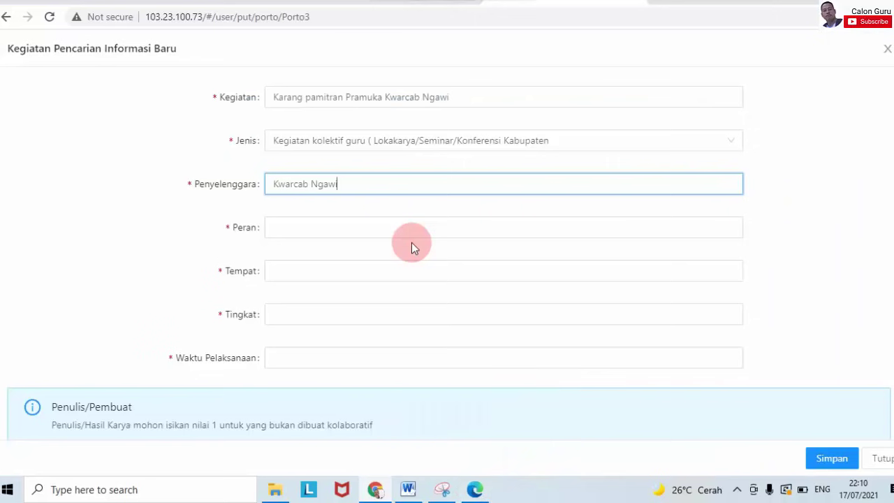
left_click(397, 232)
key("Caps_Lock")
type("P")
key("Caps_Lock")
type("eserta")
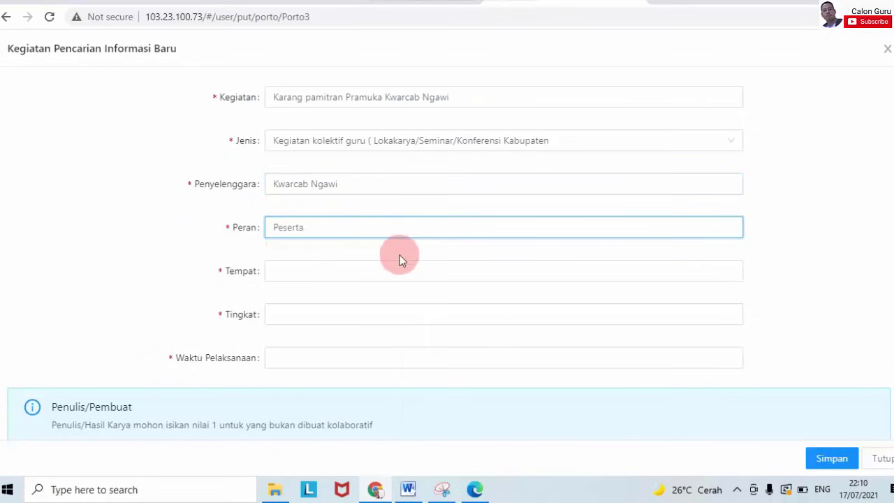
Step: Check the venue on the certificate in Edge, and back in Chrome enter "Alun-alun Ngawi" as Tempat and "Kabupaten" as Tingkat
left_click(475, 487)
scroll(447, 265, "down", 3)
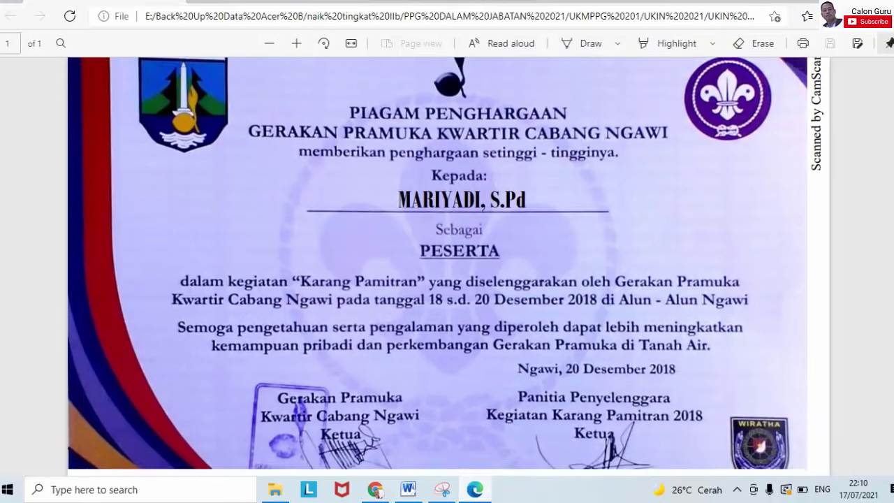
left_click(378, 490)
left_click(361, 270)
key("Caps_Lock")
type("A")
key("Caps_Lock")
type("lu")
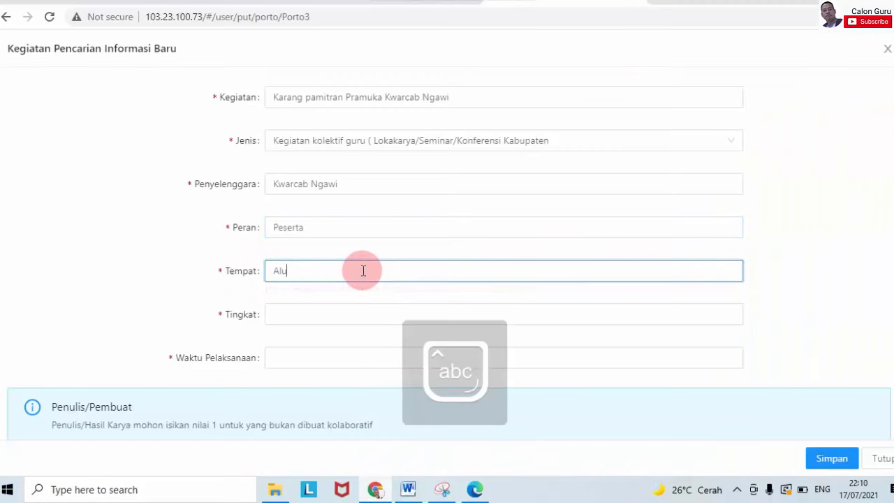
type("n N")
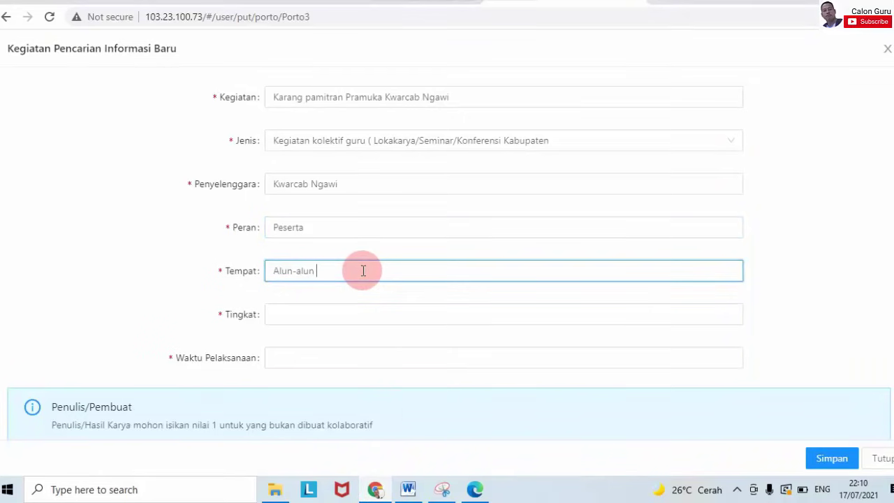
left_click(353, 313)
type("Kabupaten")
Step: Enter "18-20 Desember 2018" as the Waktu Pelaksanaan, taking the dates from the Karangpamitran certificate
left_click(344, 355)
mouse_move(475, 489)
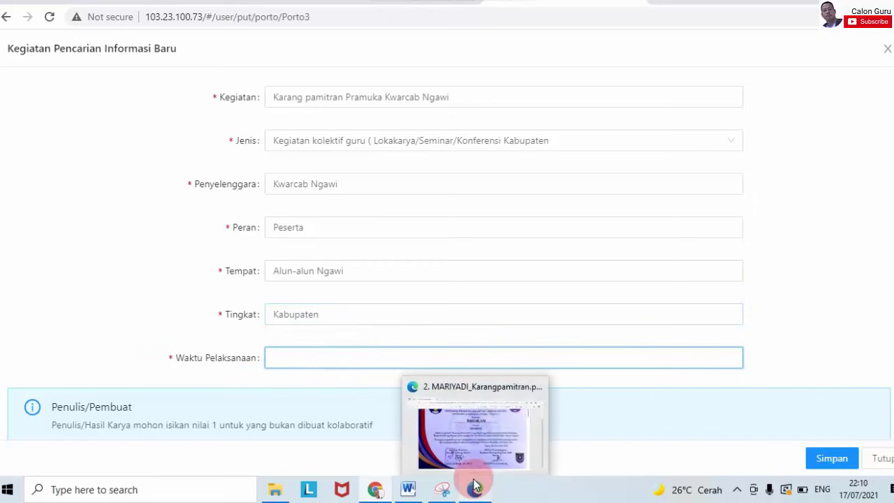
mouse_move(505, 417)
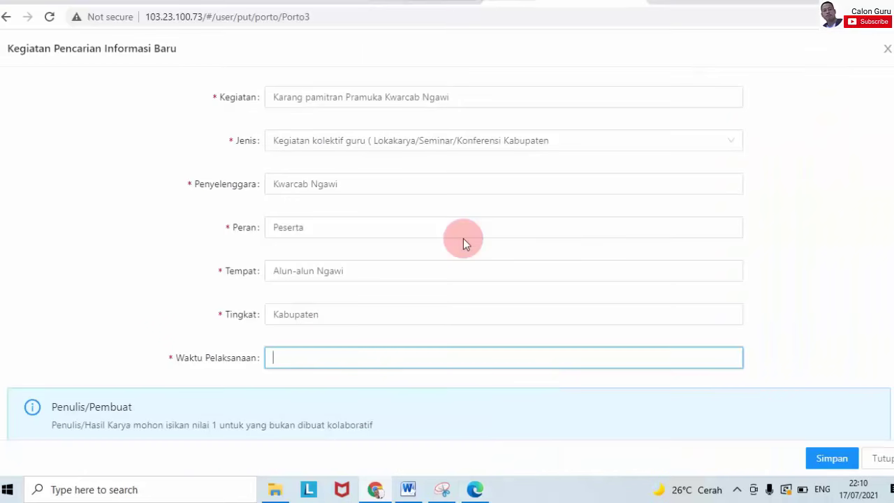
type("18-20")
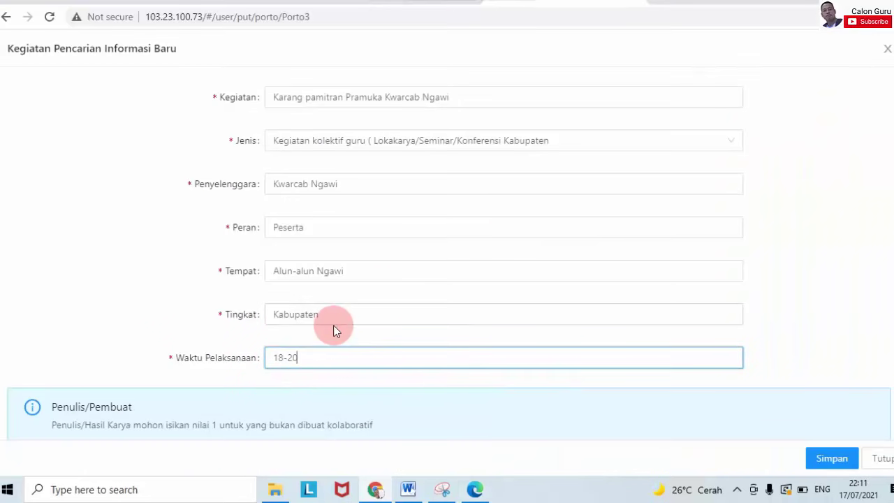
key("Caps_Lock")
type("D")
key("Caps_Lock")
type("es")
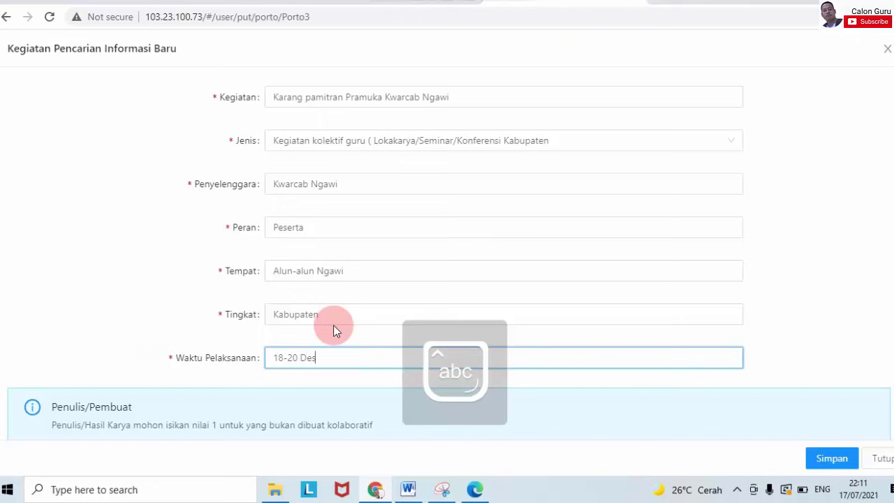
type("ember 2018")
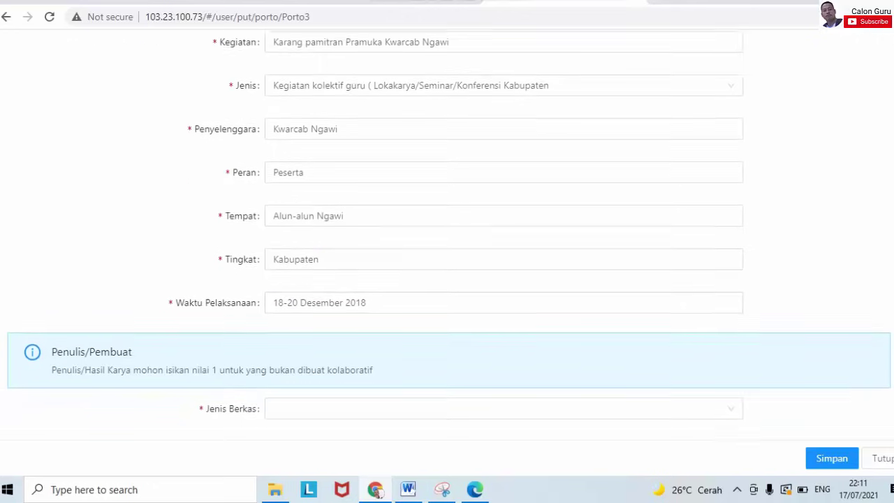
Step: Set Jenis Berkas to Dokumen File, upload the Karangpamitran certificate PDF and save the entry
scroll(518, 389, "down", 2)
left_click(518, 388)
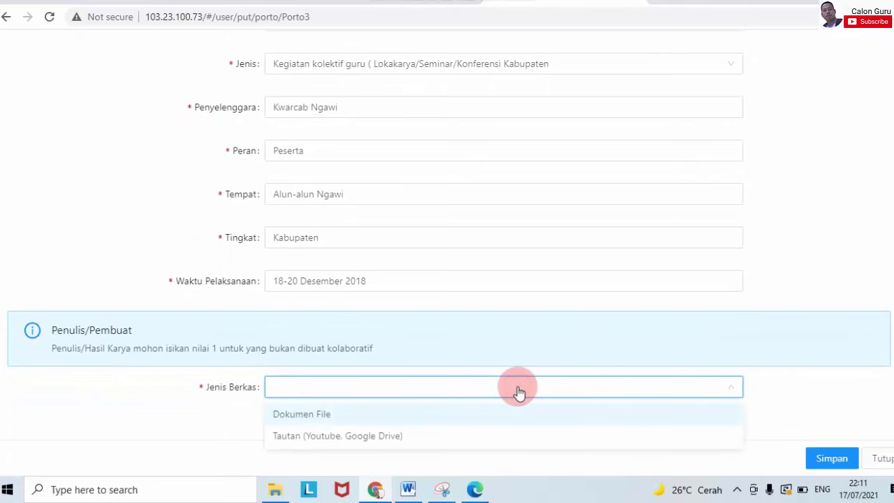
left_click(437, 420)
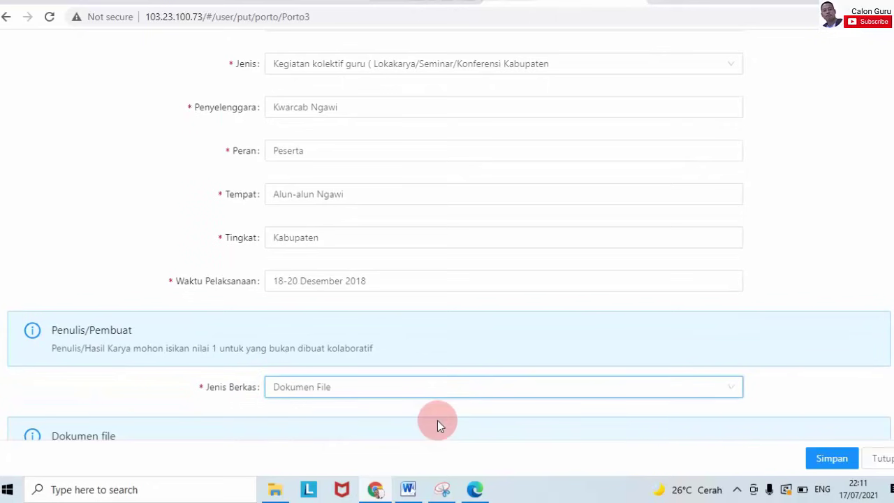
scroll(448, 251, "down", 3)
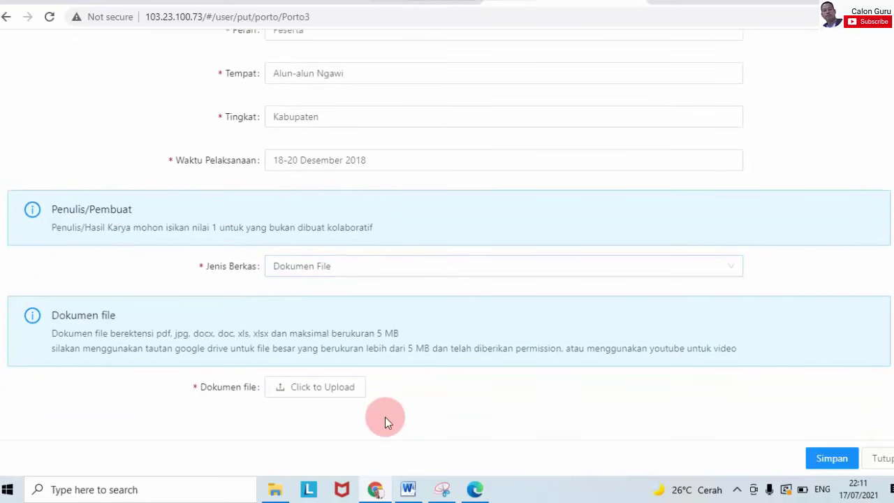
left_click(316, 386)
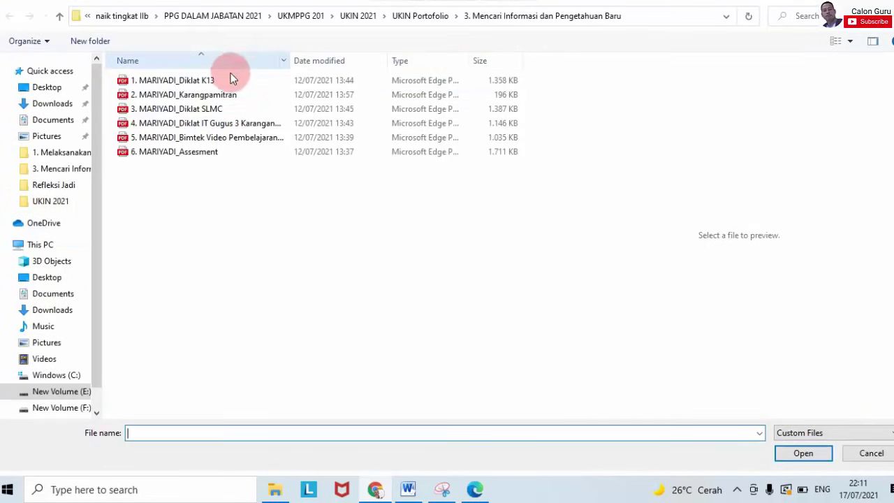
left_click(230, 94)
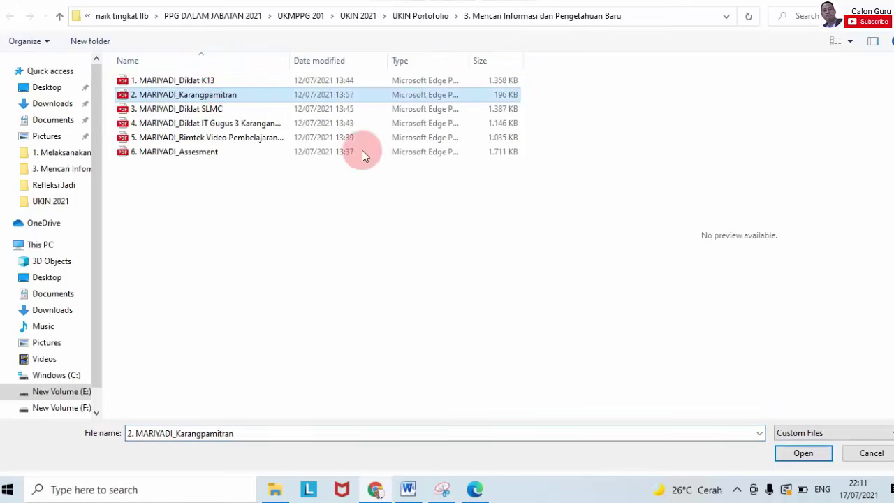
left_click(803, 453)
scroll(449, 224, "down", 1)
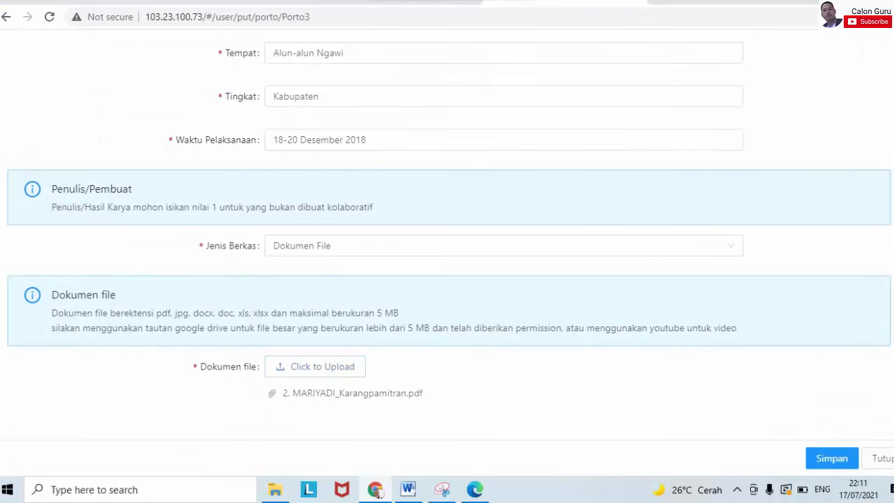
left_click(832, 459)
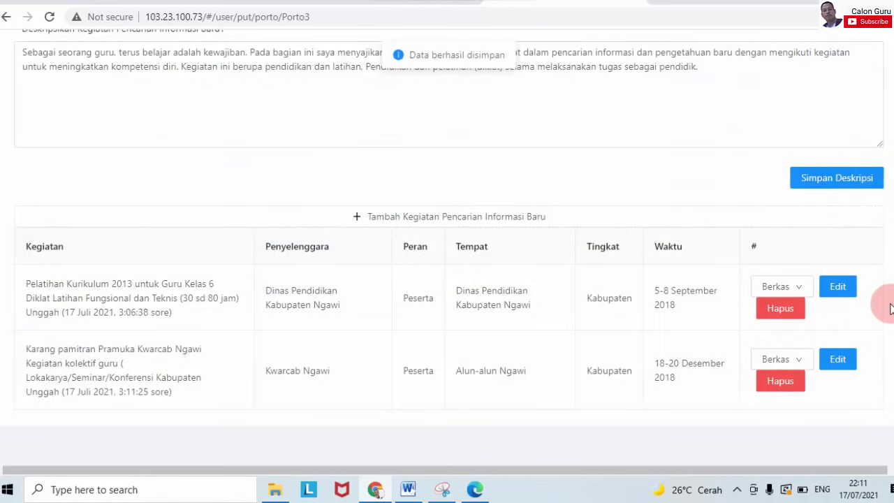
Step: Preview the uploaded certificate of the "Karang pamitran Pramuka Kwarcab Ngawi" entry
left_click(793, 359)
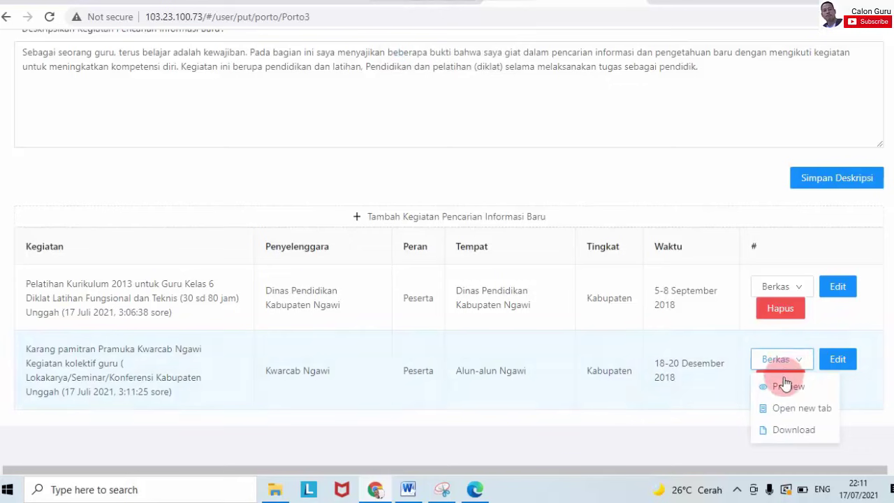
left_click(785, 385)
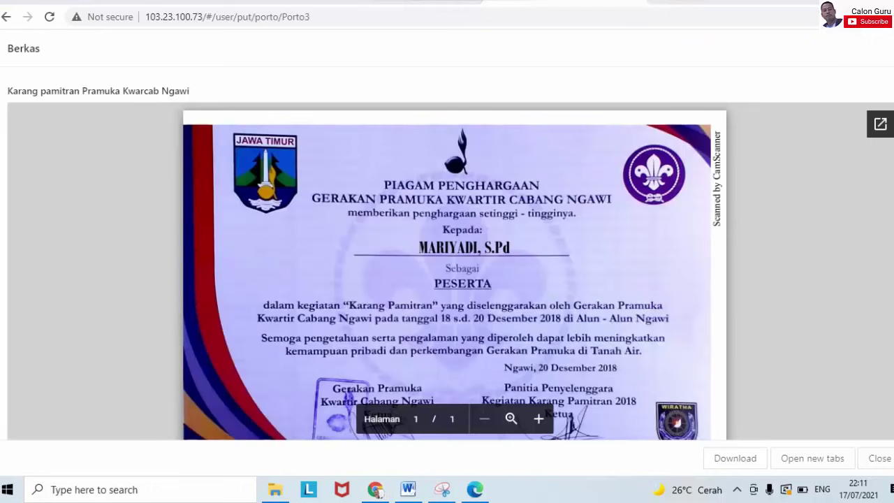
scroll(887, 246, "down", 2)
scroll(887, 246, "up", 2)
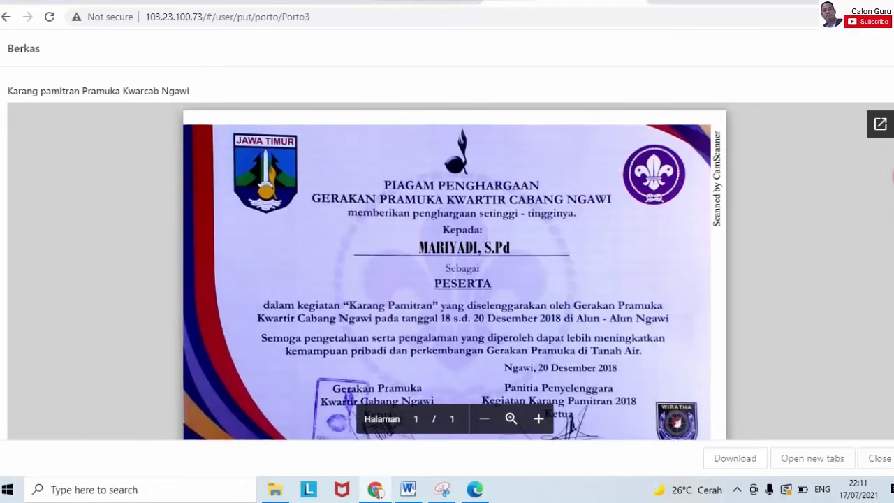
Step: Return to the portfolio overview and reopen the list of activities in Kegiatan Pencarian Informasi Baru
left_click(7, 17)
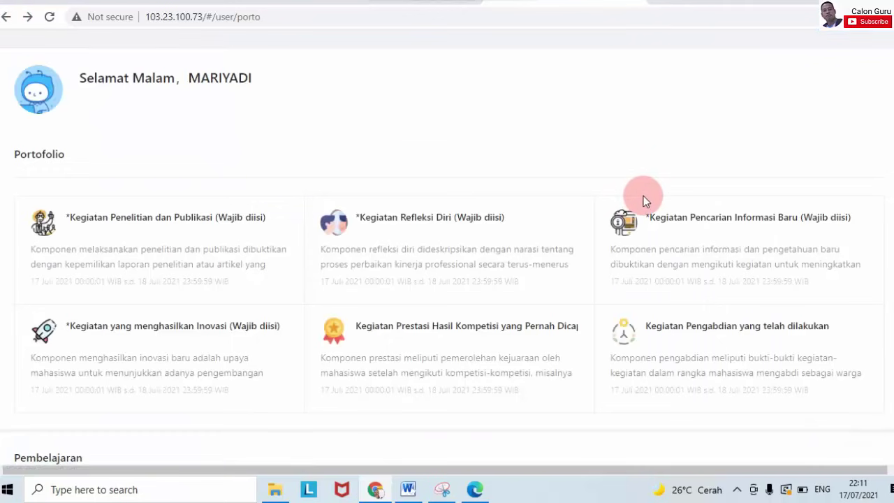
left_click(695, 219)
scroll(543, 243, "down", 6)
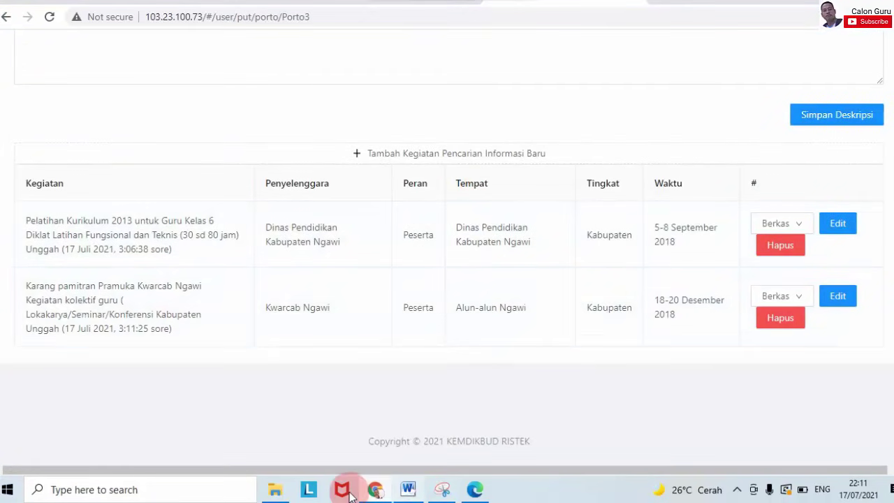
left_click(274, 489)
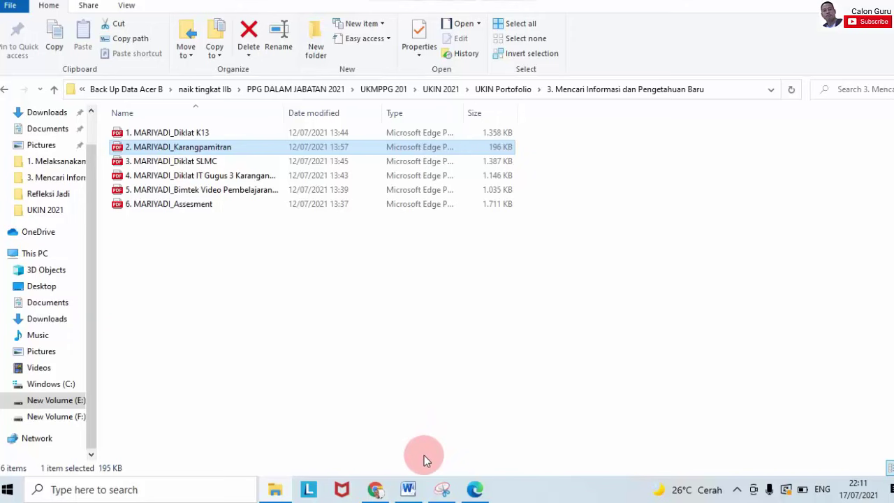
left_click(375, 489)
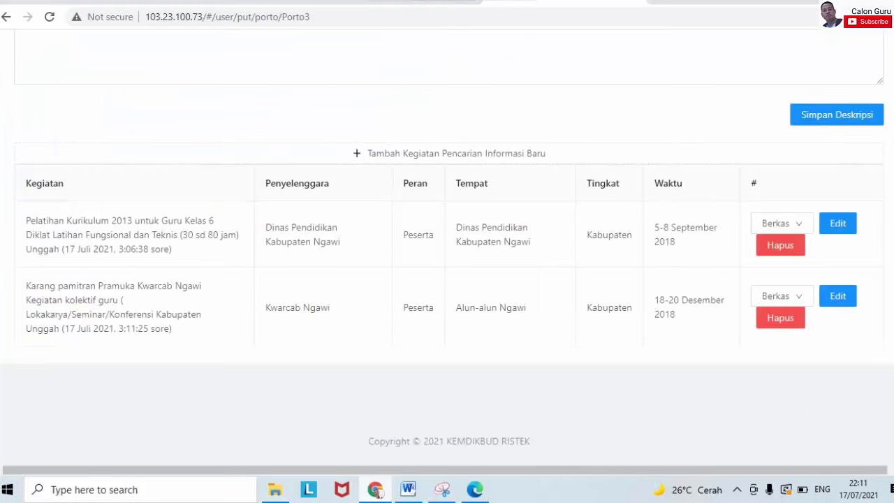
left_click(688, 5)
Step: Review the description and the list of training activities in Kegiatan Pencarian Informasi Baru
scroll(449, 248, "up", 5)
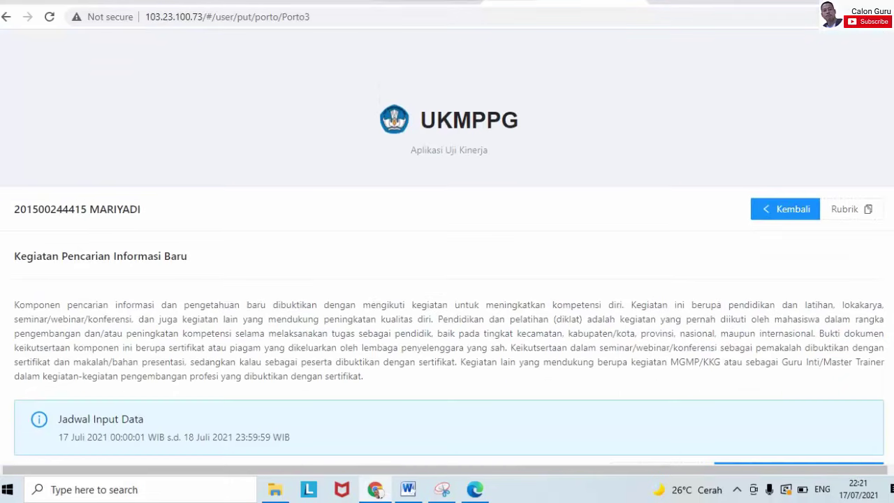
scroll(338, 126, "down", 2)
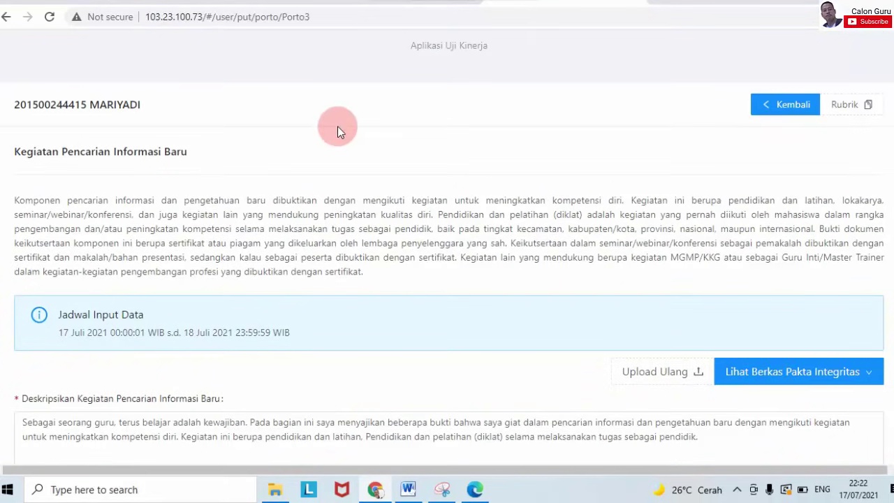
scroll(450, 248, "down", 10)
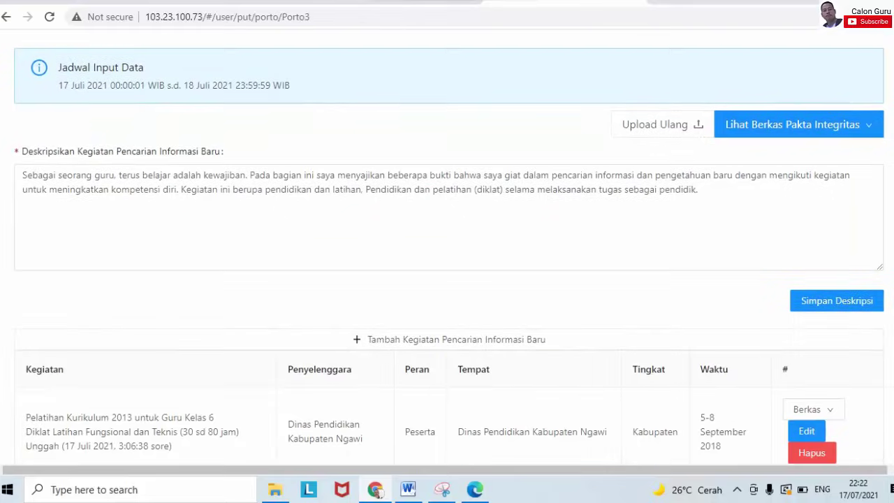
scroll(448, 251, "up", 5)
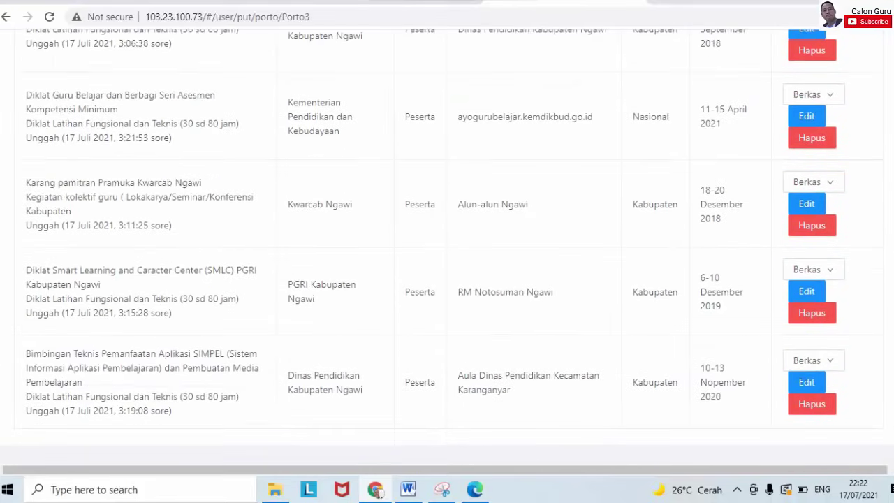
scroll(447, 251, "down", 5)
scroll(447, 252, "down", 1)
scroll(447, 252, "up", 12)
scroll(447, 251, "up", 1)
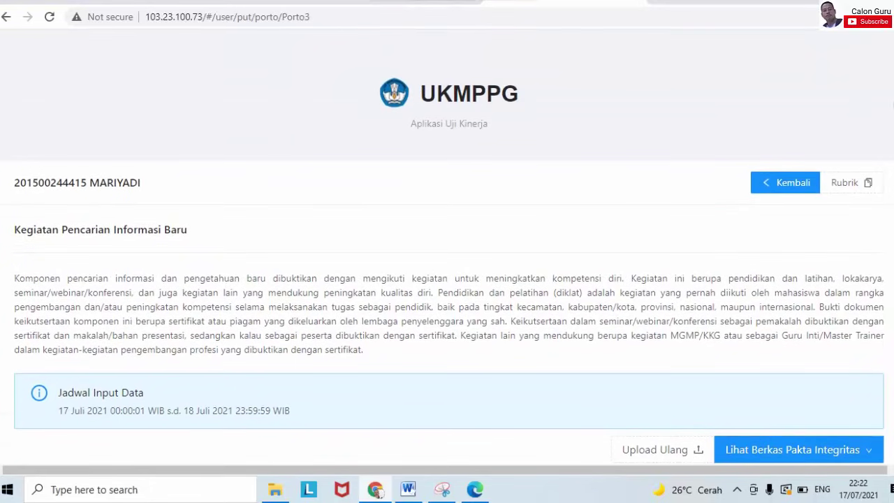
Step: Open the Kegiatan yang menghasilkan Inovasi section and, in File Explorer, the "4. Menghasilkan Karya Inovasi" folder of UKIN Portofolio
left_click(792, 208)
scroll(447, 252, "down", 3)
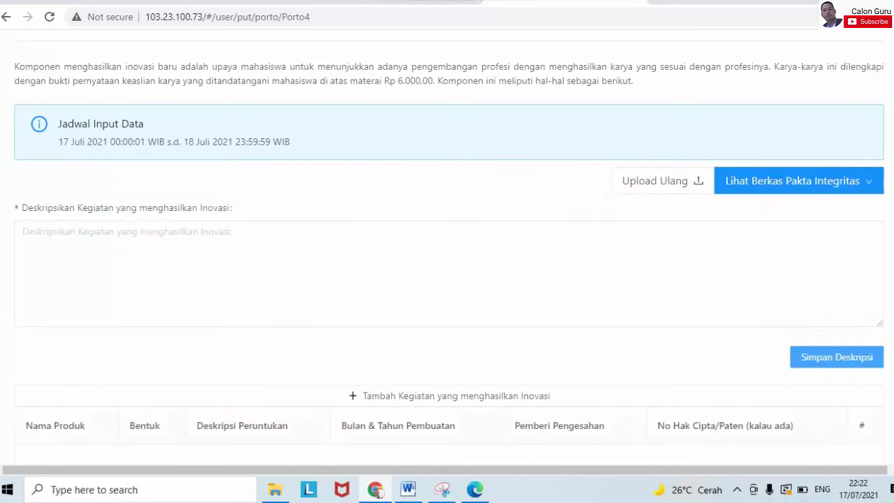
left_click(467, 267)
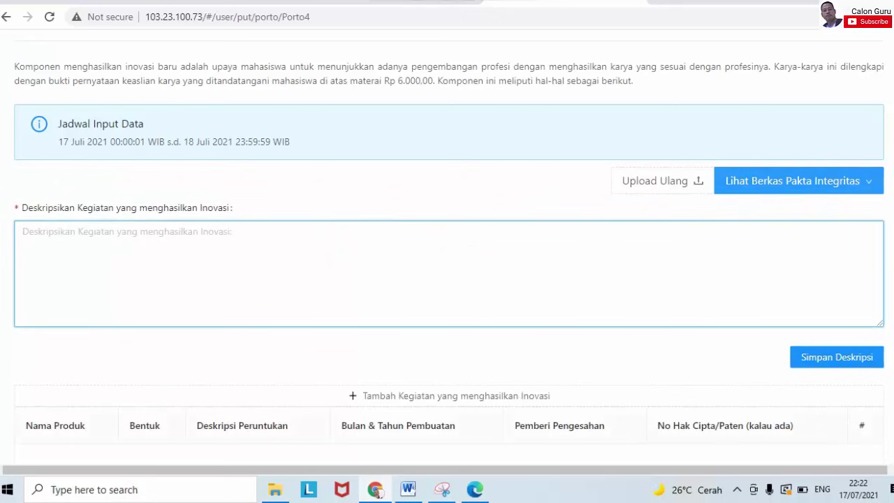
scroll(449, 457, "down", 1)
scroll(449, 458, "up", 3)
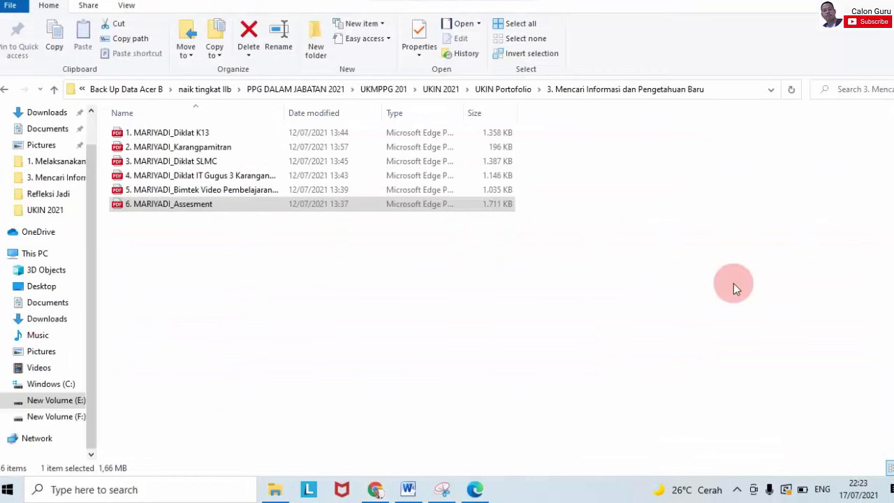
left_click(504, 90)
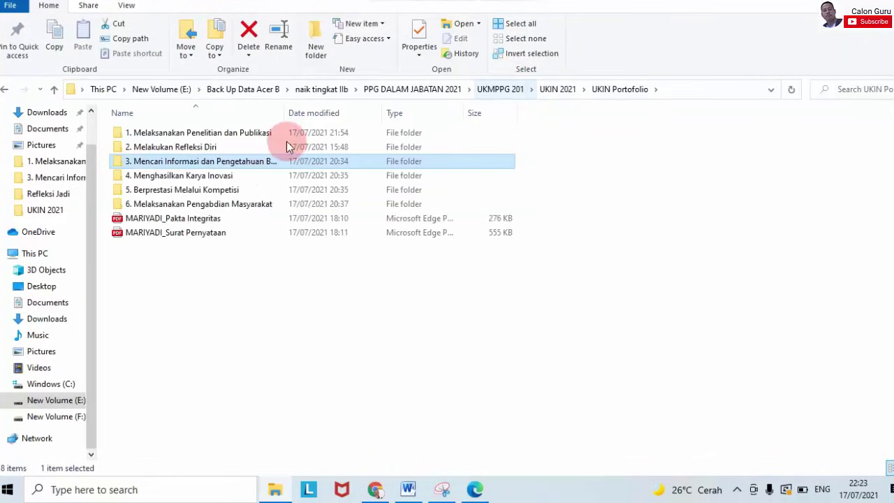
double_click(225, 175)
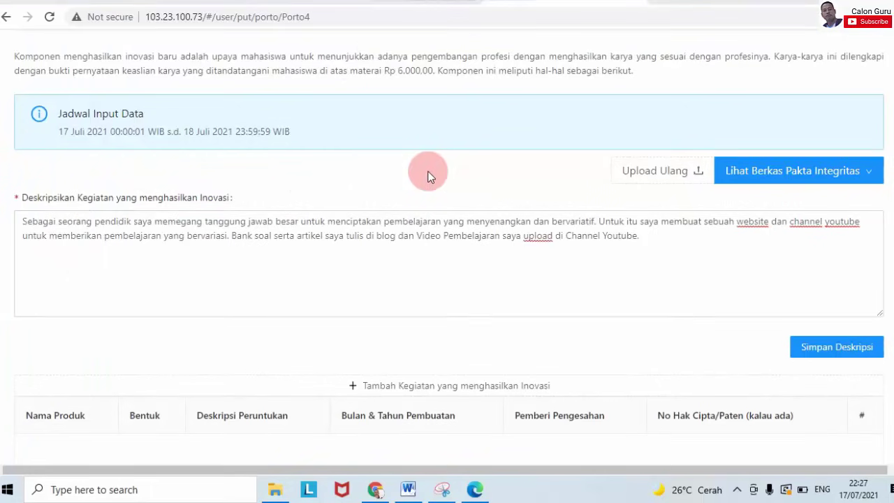
Step: Enter and save the innovation description about creating a website and YouTube channel for varied learning, and start a new activity entry
left_click(235, 250)
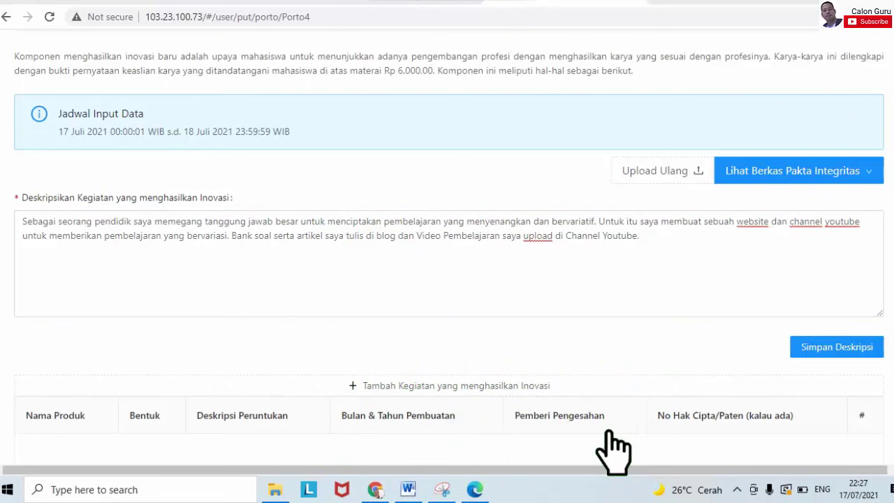
scroll(684, 261, "down", 3)
scroll(447, 279, "up", 4)
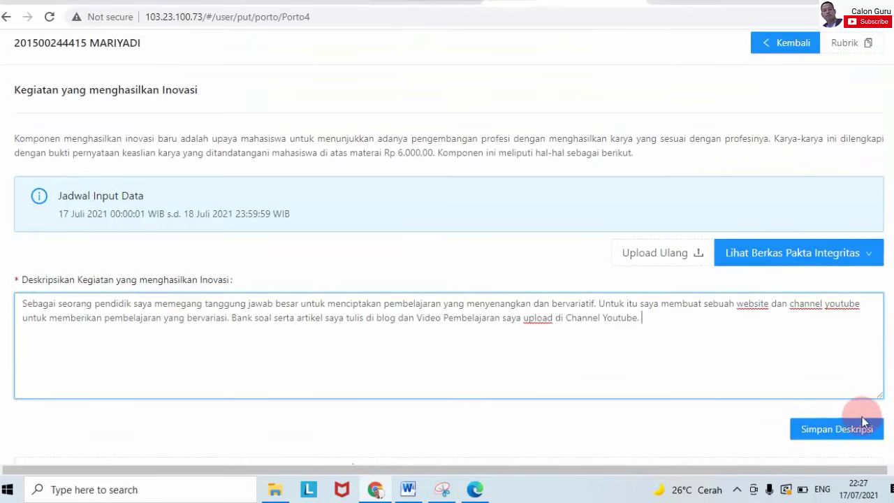
left_click(865, 429)
scroll(865, 429, "down", 4)
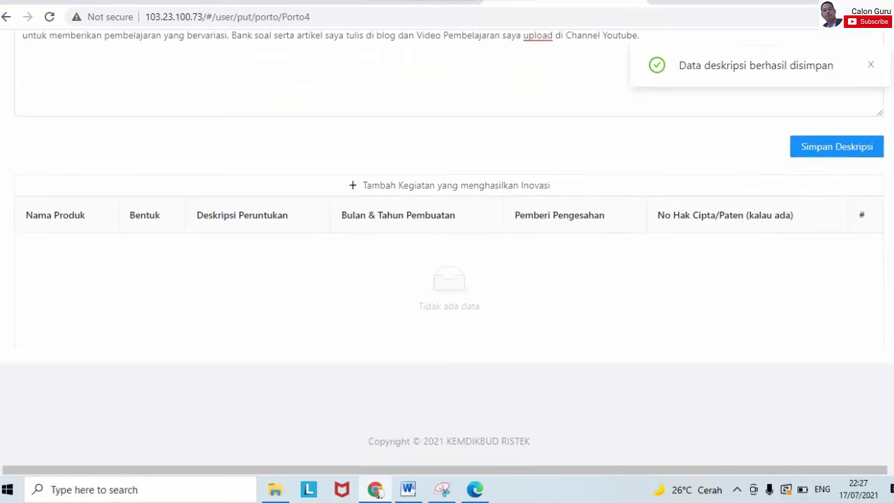
left_click(445, 185)
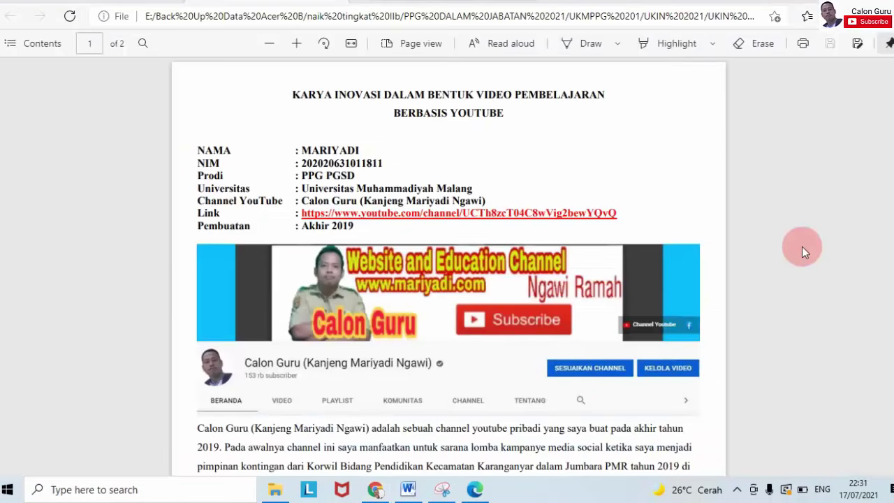
Step: Examine the PDF "Karya Inovasi dalam Bentuk Video Pembelajaran Berbasis YouTube", including its video links and the statement of originality
scroll(447, 265, "down", 15)
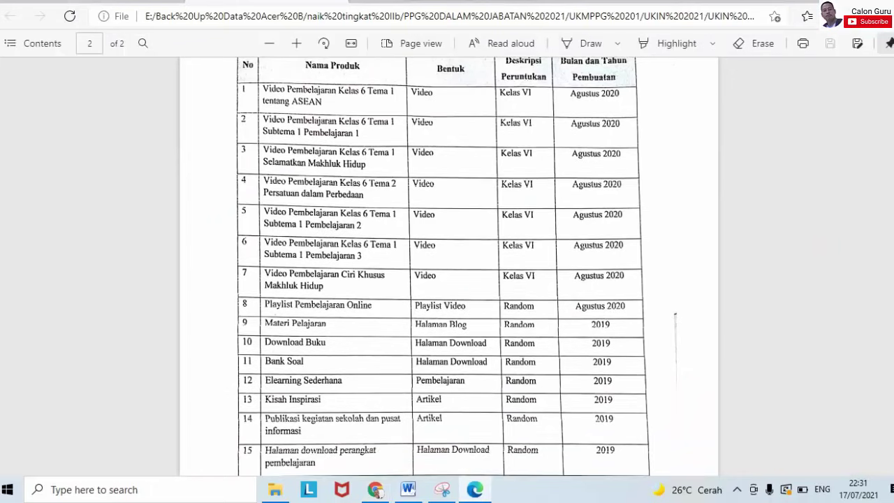
scroll(447, 265, "up", 6)
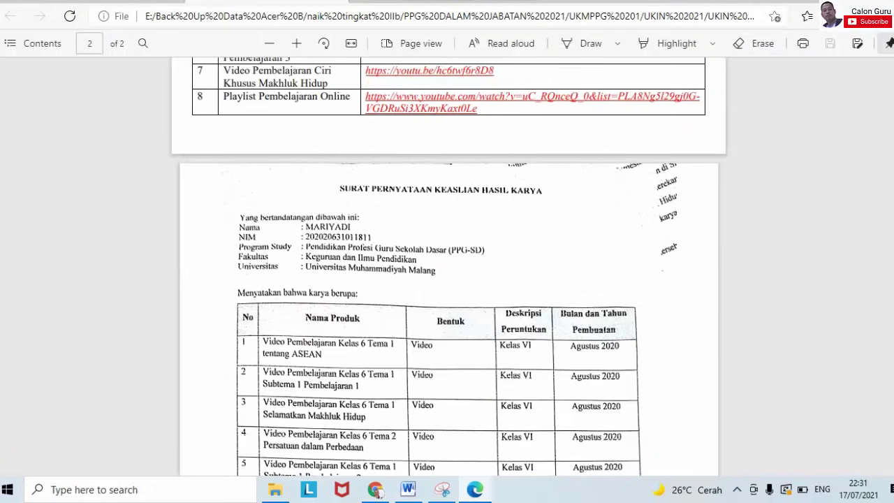
scroll(472, 227, "down", 1)
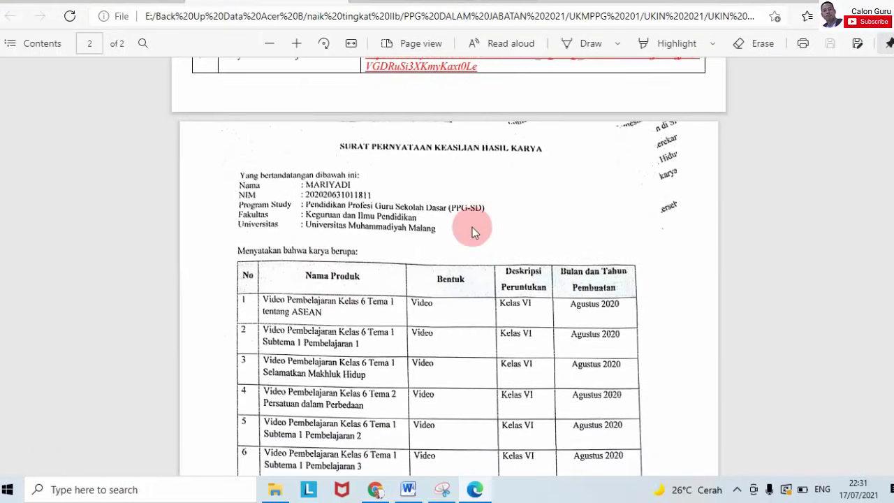
scroll(448, 266, "up", 5)
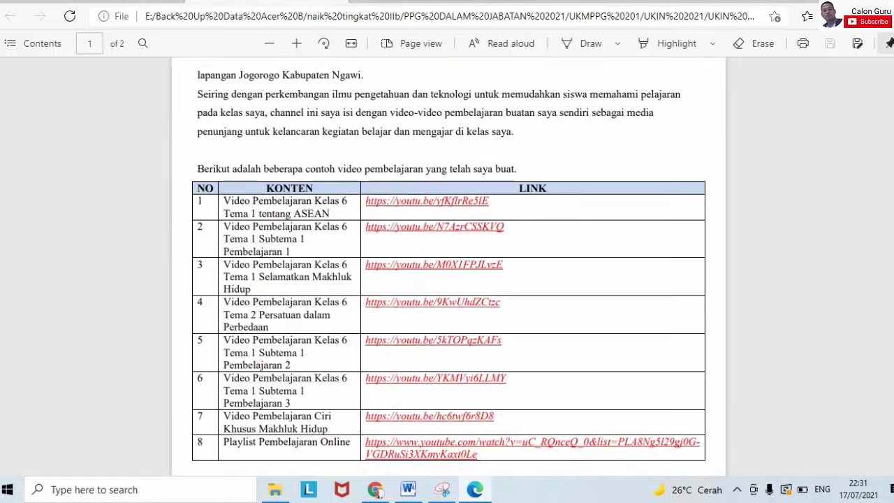
scroll(447, 266, "down", 10)
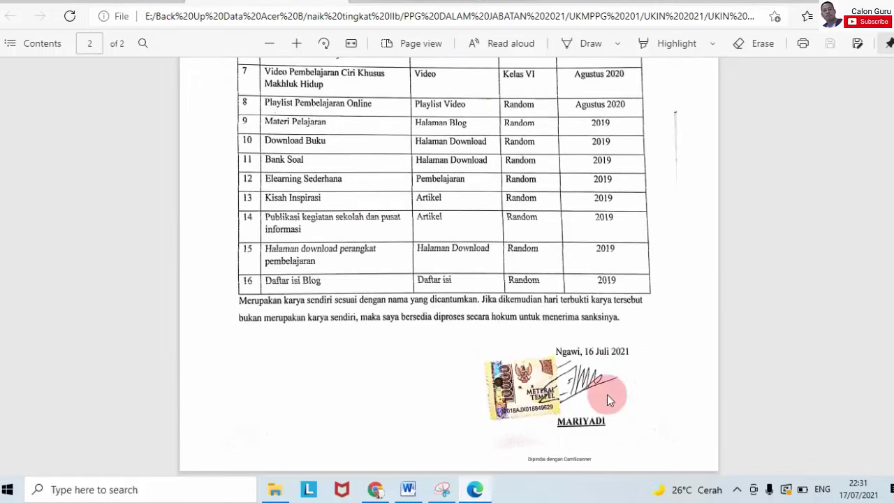
scroll(447, 266, "up", 10)
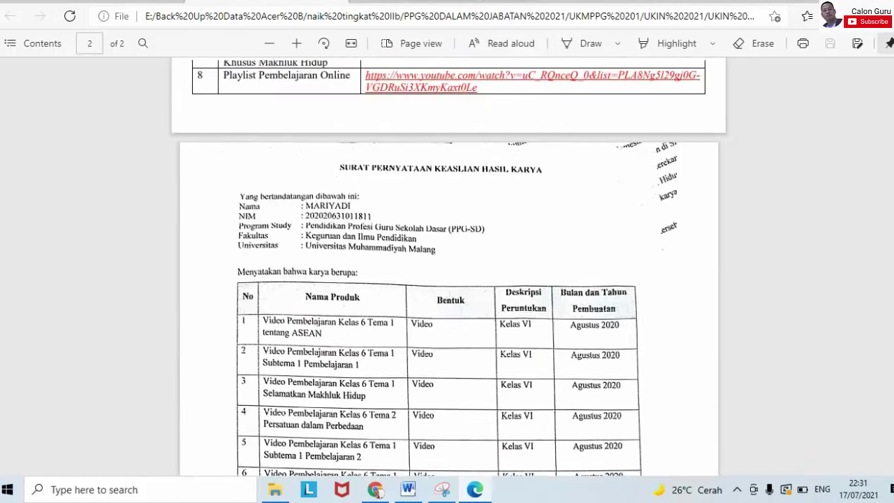
scroll(893, 255, "up", 3)
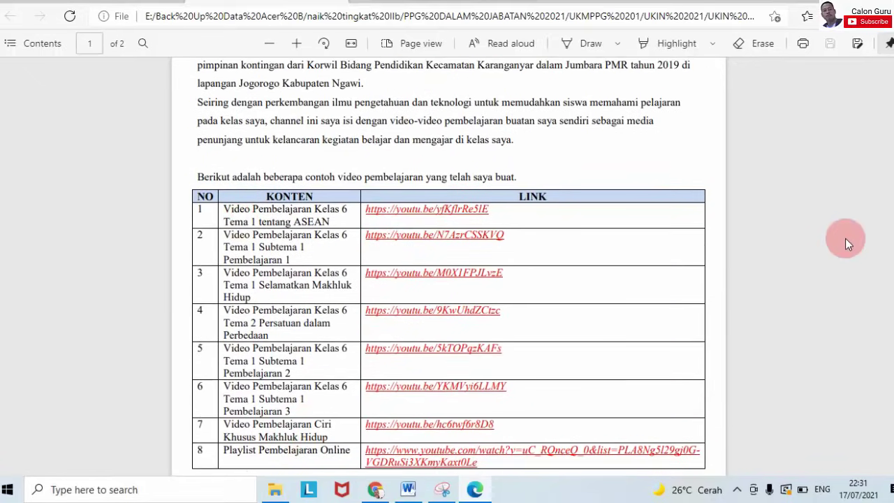
scroll(423, 227, "down", 1)
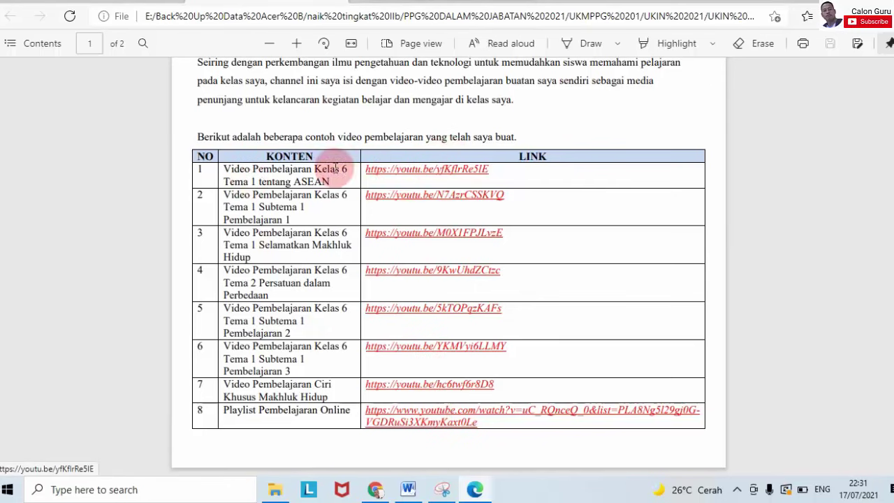
scroll(447, 265, "up", 5)
scroll(447, 265, "up", 3)
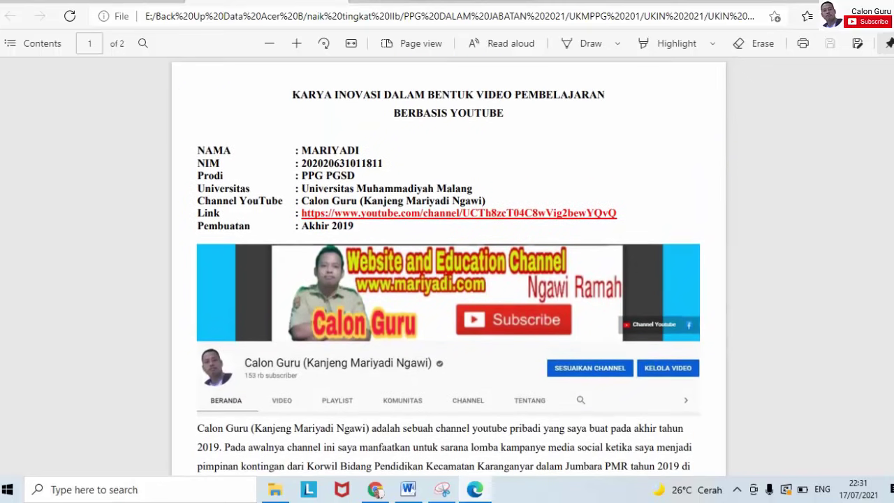
scroll(565, 170, "down", 3)
scroll(564, 170, "up", 2)
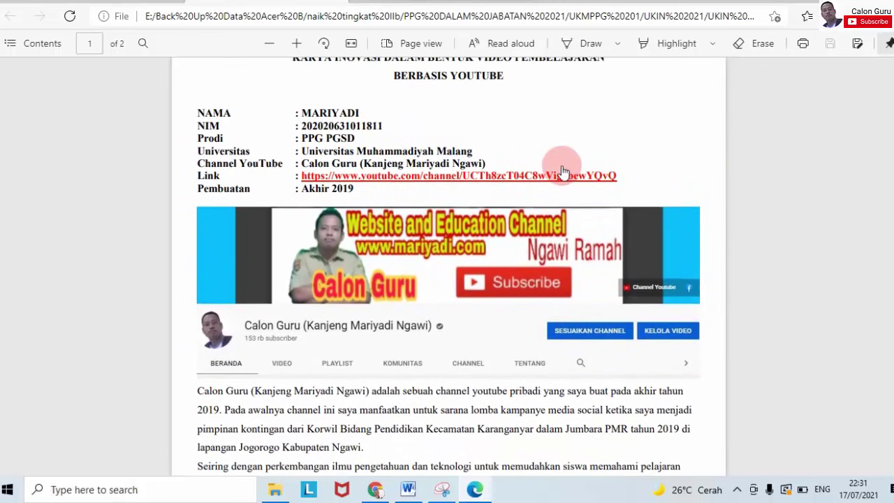
scroll(461, 245, "down", 7)
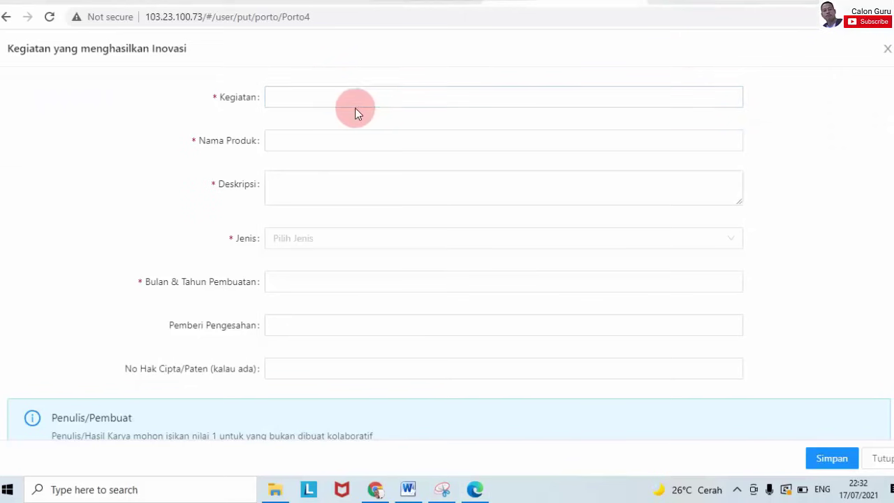
Step: Enter "Membuat Video Pembelajaran" as the Kegiatan of the new innovation entry
left_click(339, 97)
key("Caps_Lock")
type("M")
key("Caps_Lock")
type("embuat V")
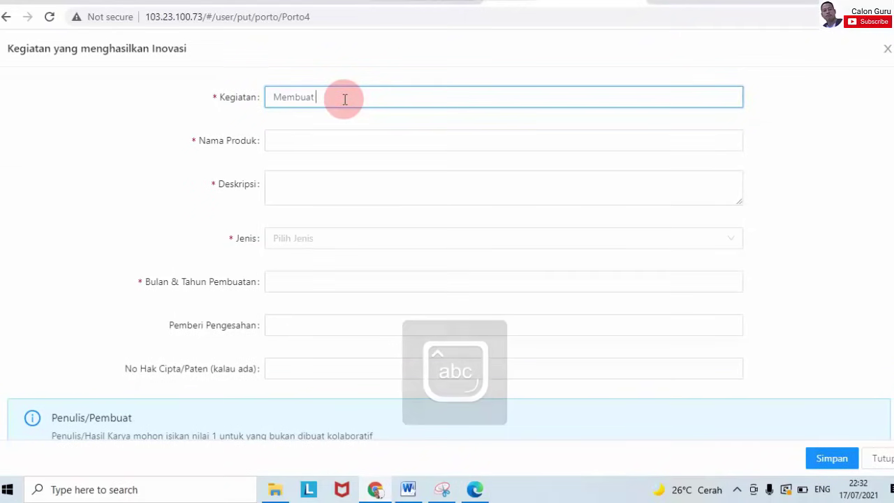
key("BackSpace")
key("BackSpace")
type("eo")
key("Caps_Lock")
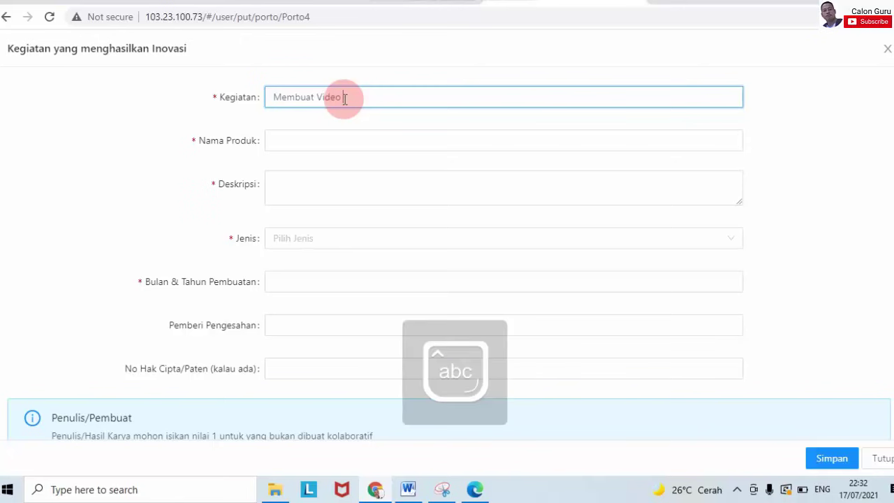
type("Pembelajaran")
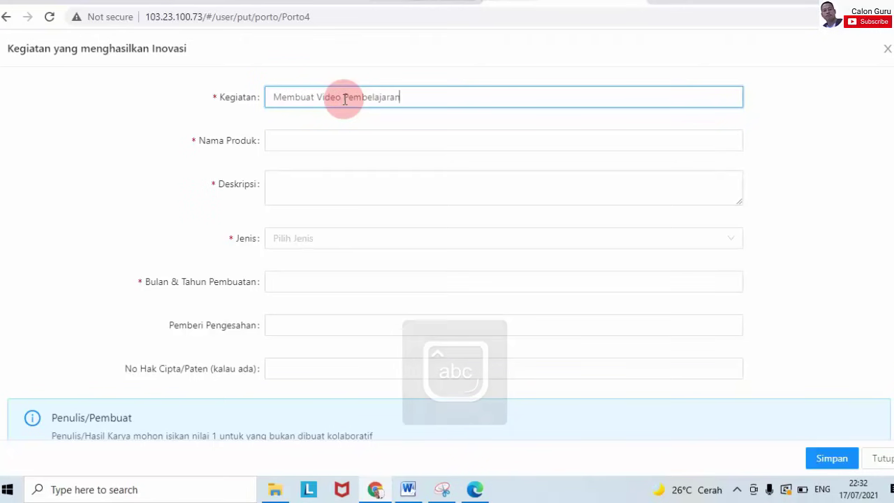
Step: Enter "Video Pembelajaran" as the Nama Produk
left_click(344, 138)
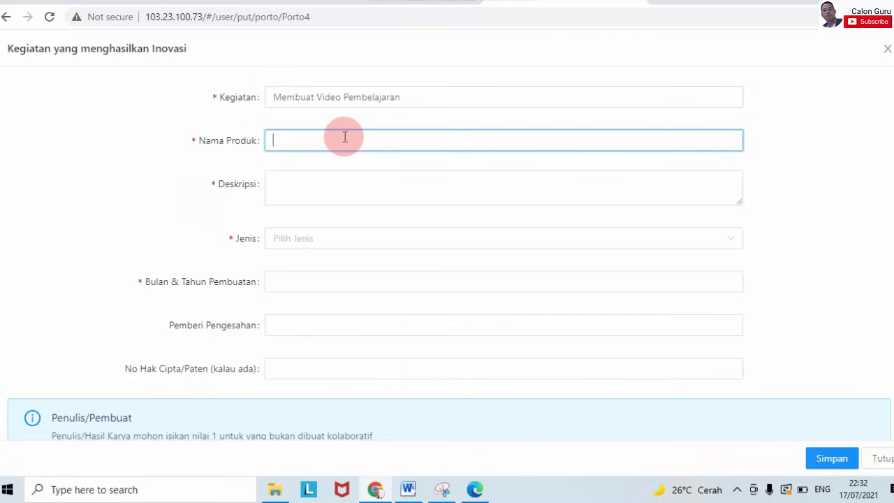
key("Caps_Lock")
type("V")
key("Caps_Lock")
type("ideo")
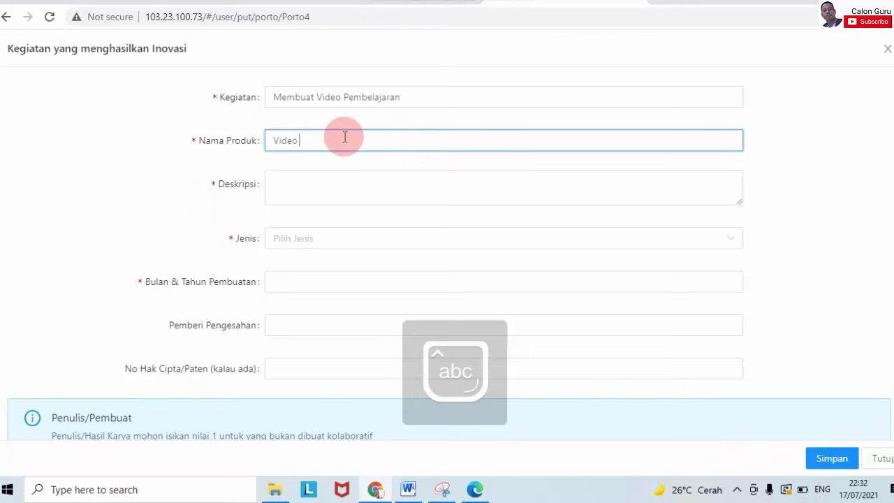
type(" Pembelajaran")
Step: Fill in the Deskripsi with the channel description from the Karya Inovasi PDF, ending with "kegiatan belajar dan mengajar di kelas saya"
left_click(323, 190)
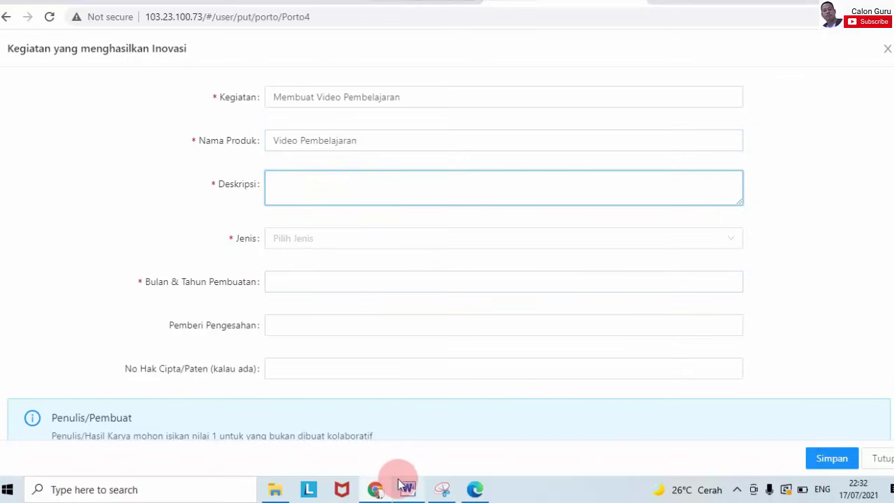
left_click(471, 491)
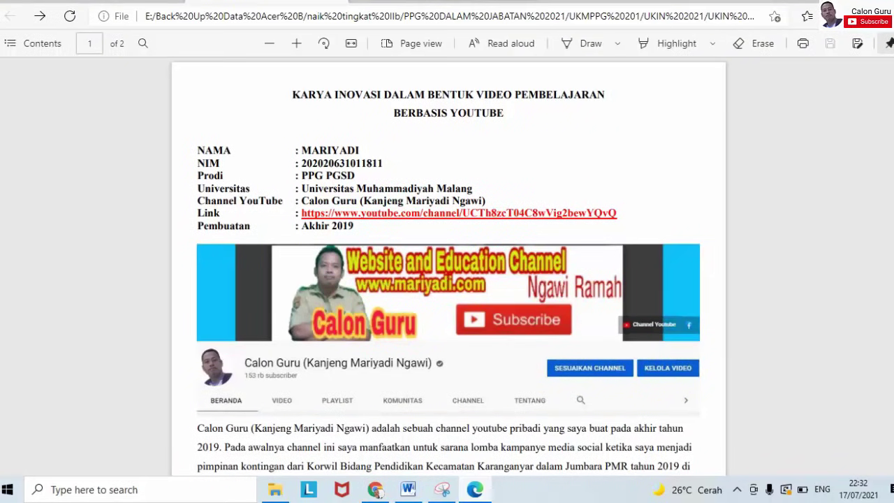
scroll(447, 266, "down", 5)
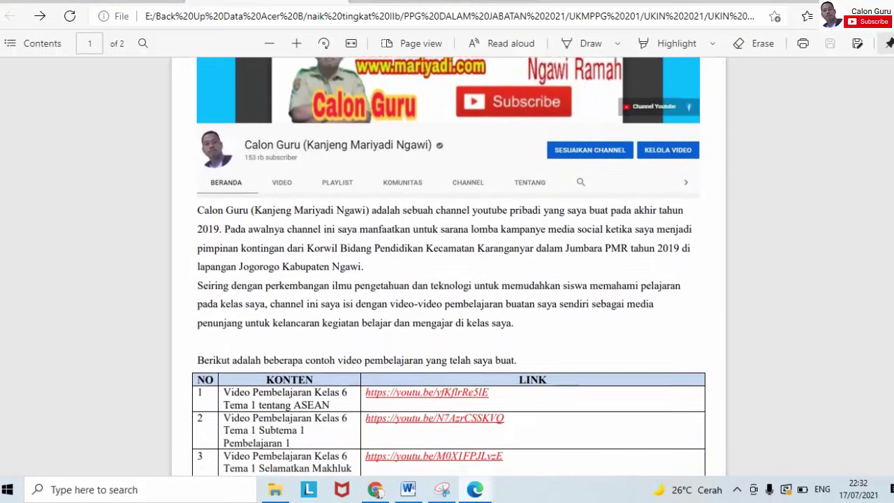
key("alt+Tab")
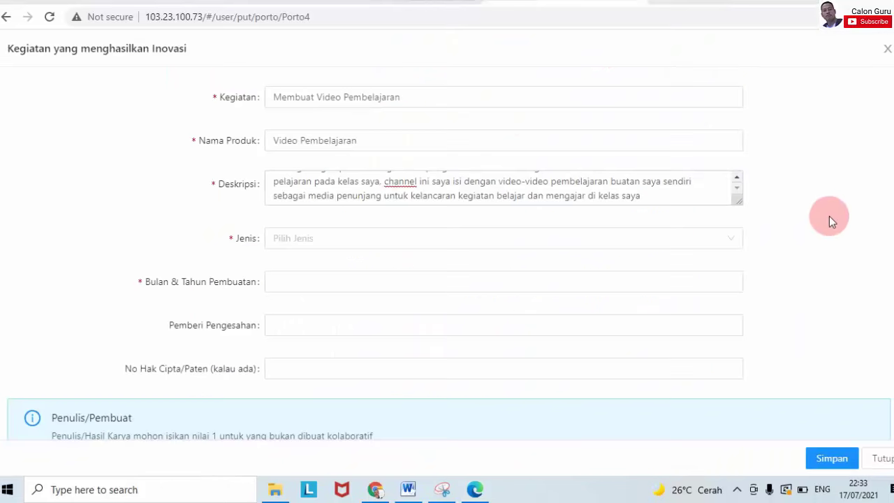
Step: Set Jenis to "Alat peraga sederhana" and Bulan & Tahun Pembuatan to "Agustus 2020"
left_click(388, 236)
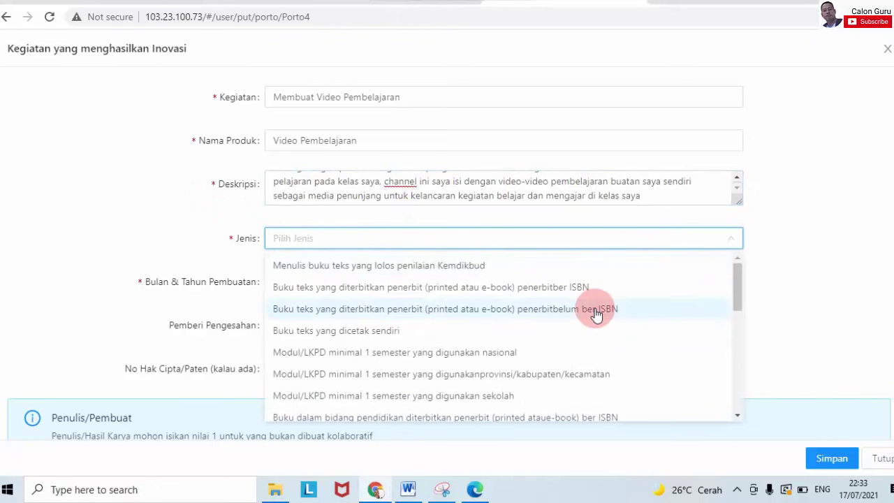
left_click_drag(739, 295, 733, 399)
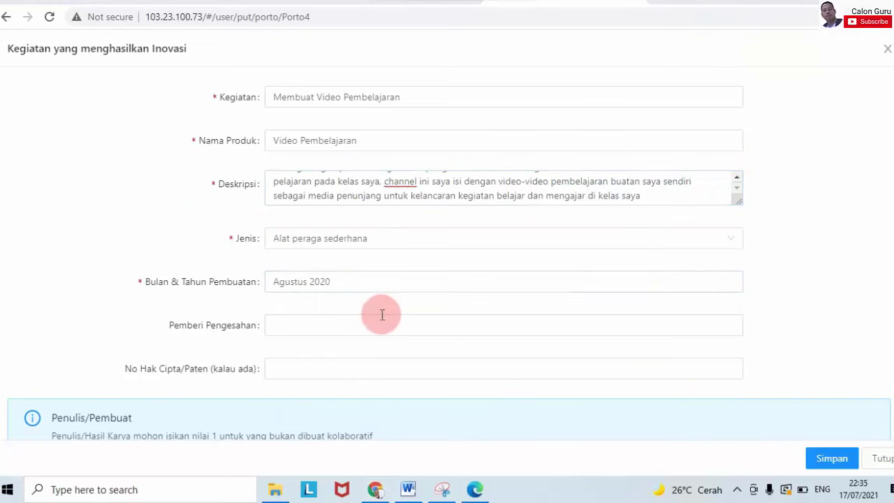
Step: Enter "Kepala Sekolah" as the Pemberi Pengesahan and start filling in No Hak Cipta/Paten
left_click(366, 324)
key("Caps_Lock")
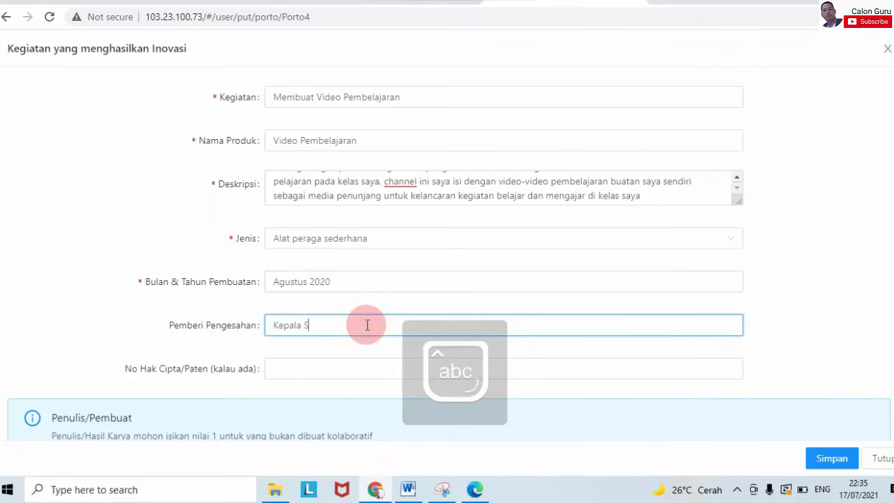
left_click(297, 378)
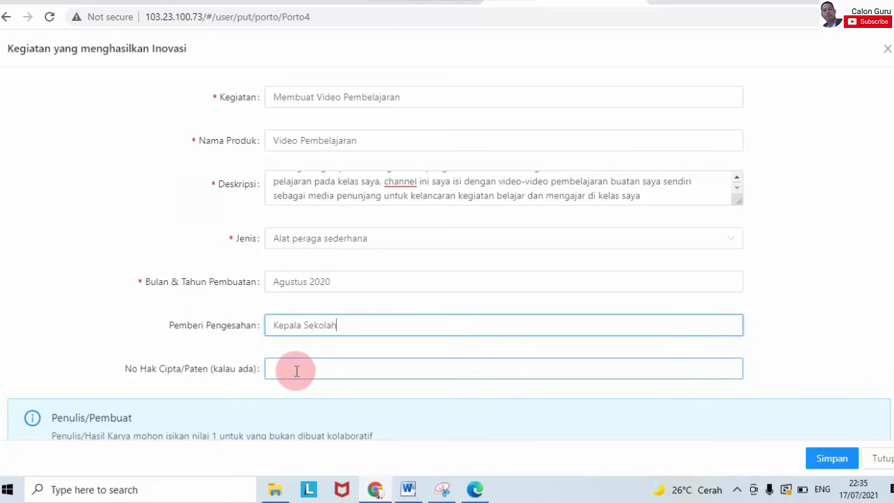
key("Caps_Lock")
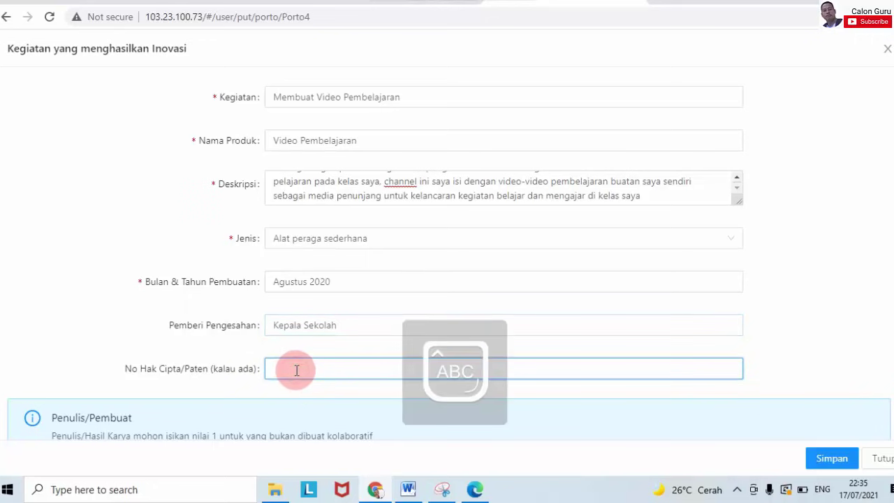
Step: Enter "Ada" as the copyright/patent number (No Hak Cipta/Paten) of the innovation activity
type("Adsa")
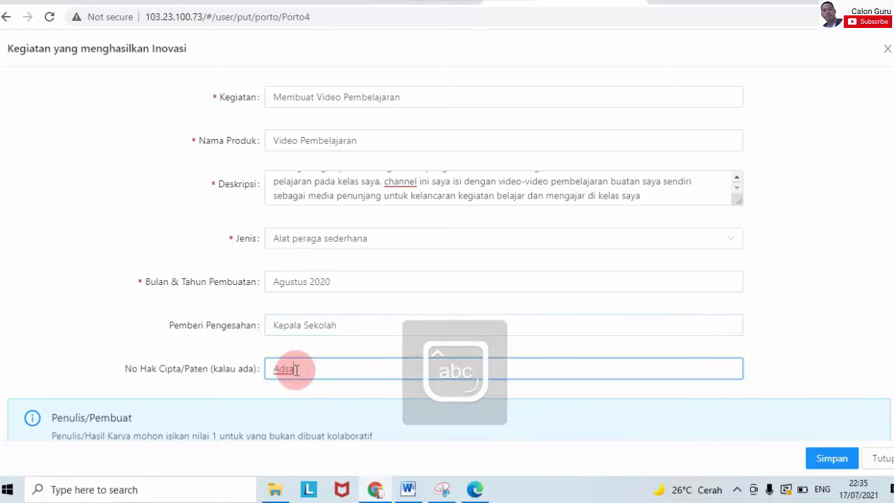
key("BackSpace")
key("BackSpace")
type("a")
left_click(791, 373)
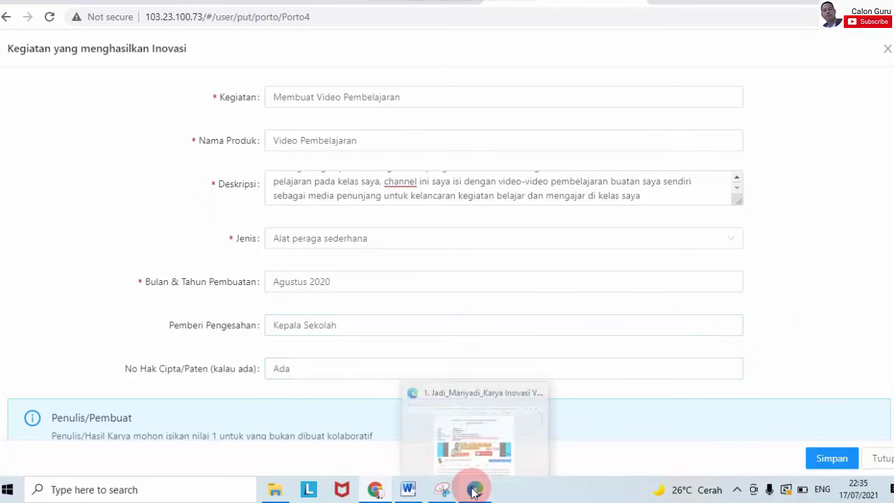
left_click(472, 448)
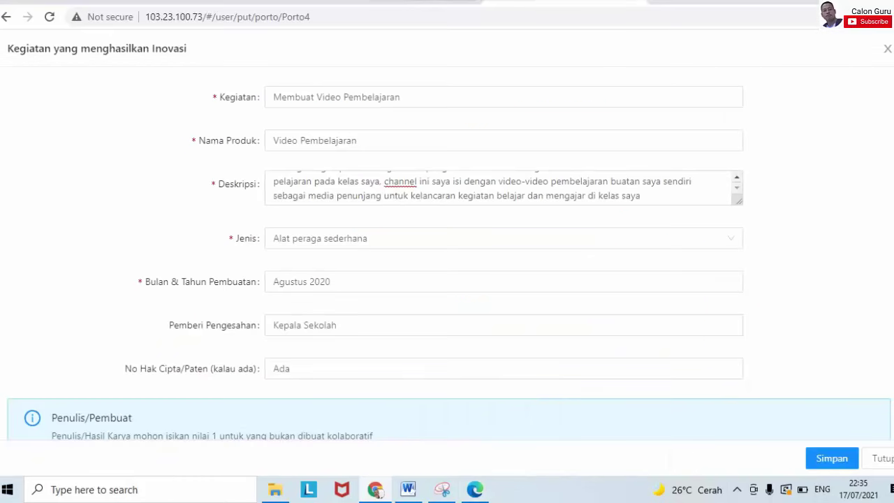
scroll(447, 238, "down", 2)
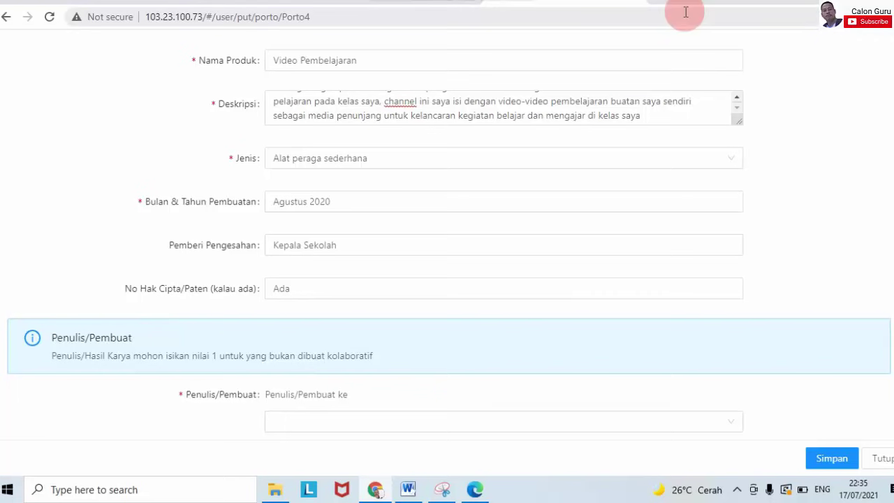
left_click(380, 241)
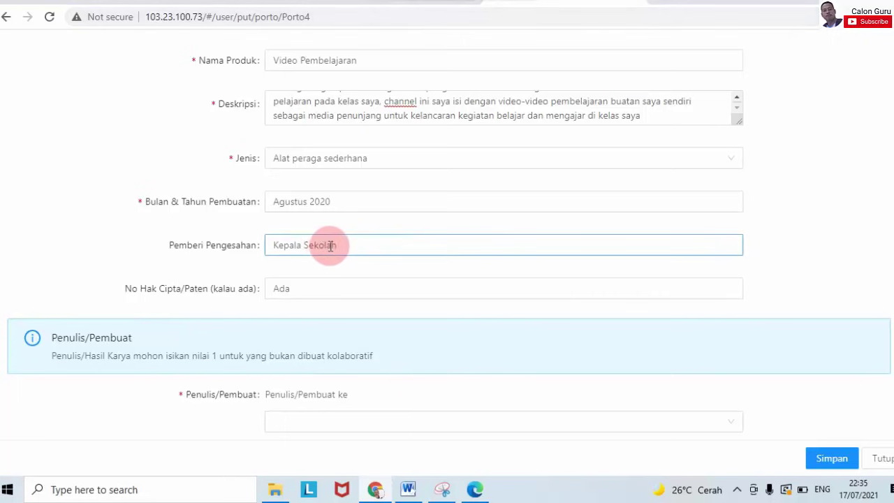
left_click(595, 136)
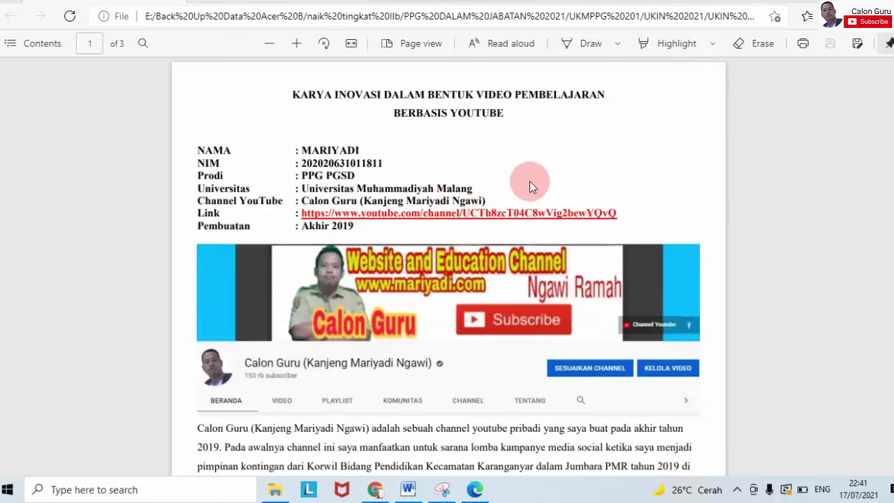
Step: Review the three-page innovation PDF in Edge, including the video link table, authenticity statement and school letter, and return to the form
scroll(447, 266, "down", 5)
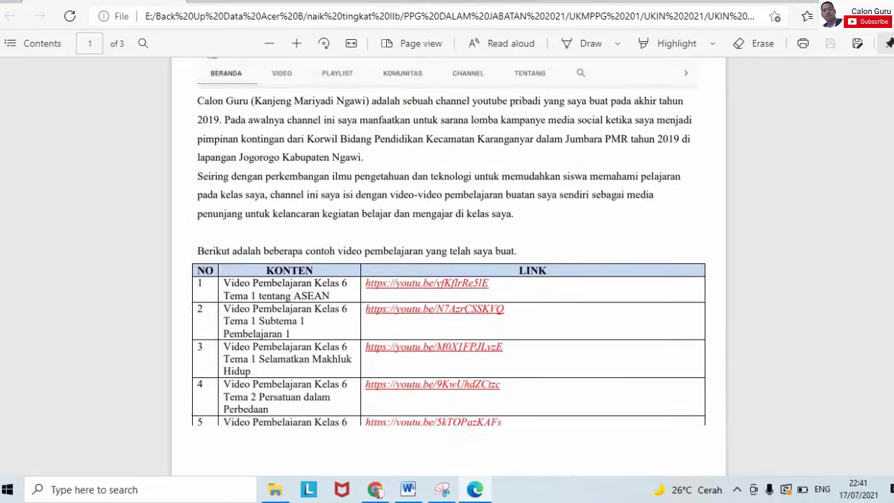
scroll(447, 265, "down", 7)
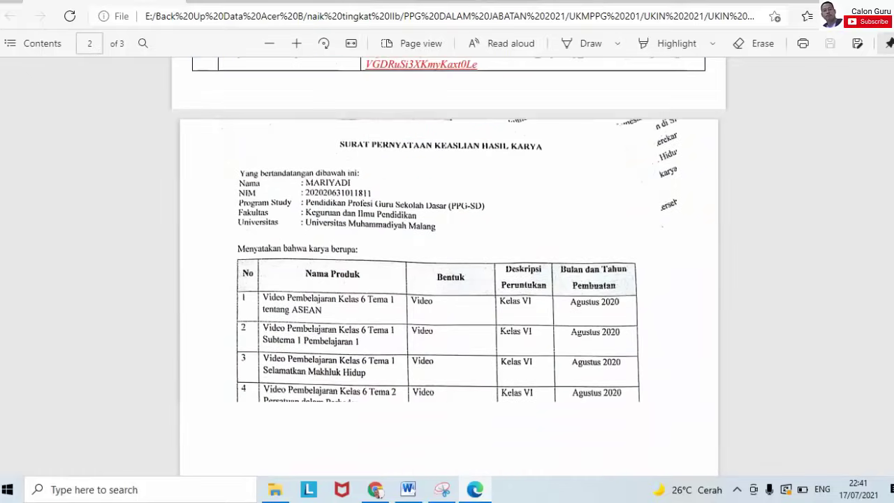
scroll(447, 266, "up", 2)
scroll(447, 266, "down", 7)
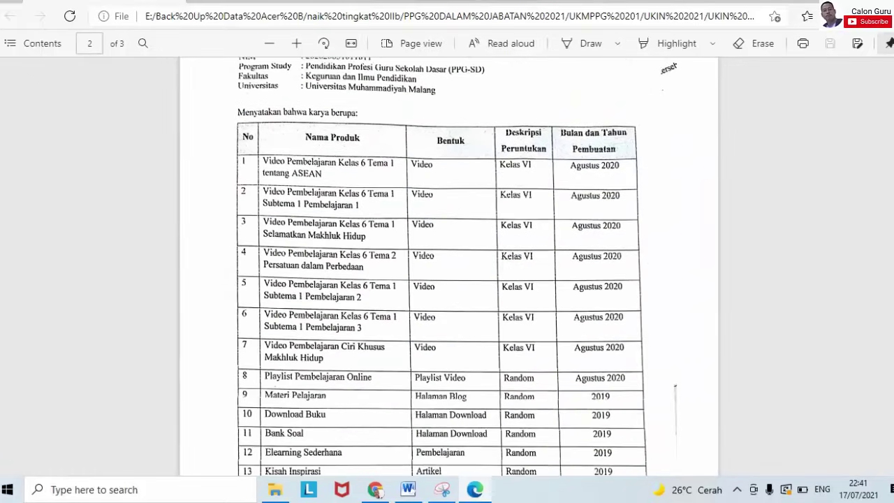
scroll(448, 265, "down", 5)
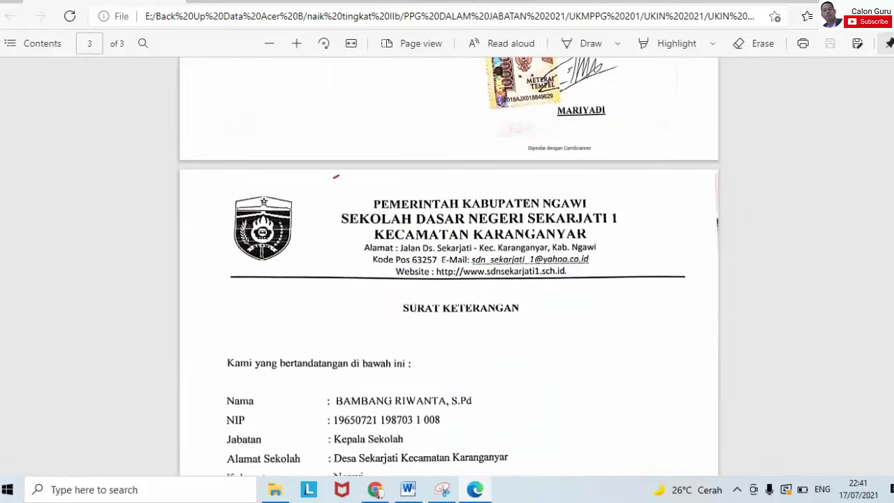
scroll(447, 265, "down", 4)
scroll(447, 265, "up", 5)
scroll(448, 265, "up", 10)
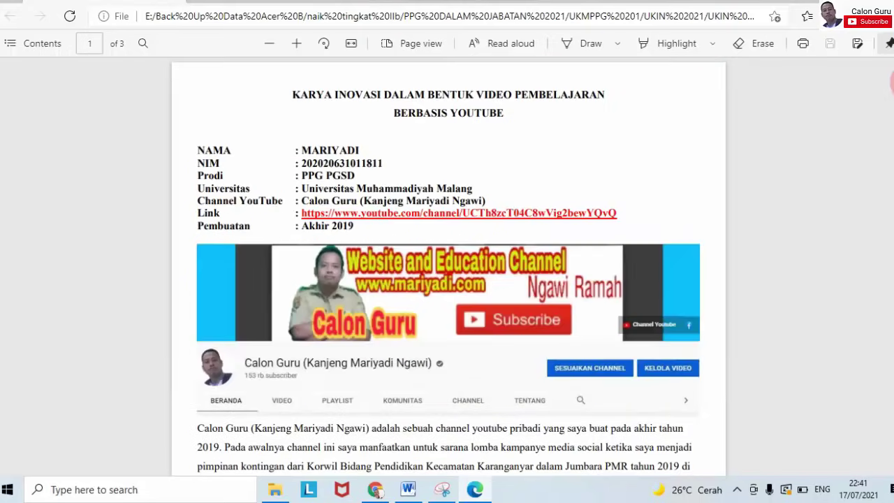
left_click(687, 5)
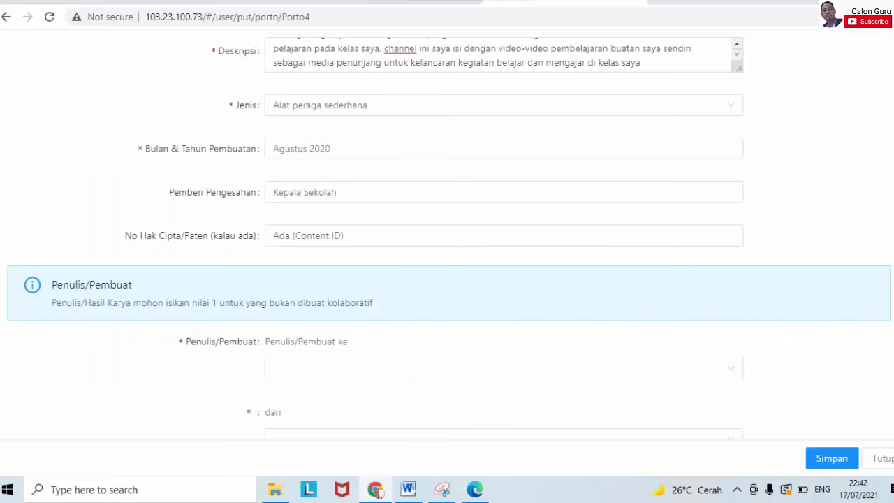
Step: Set the Penulis/Pembuat entry to author 1 out of 1
scroll(448, 237, "down", 2)
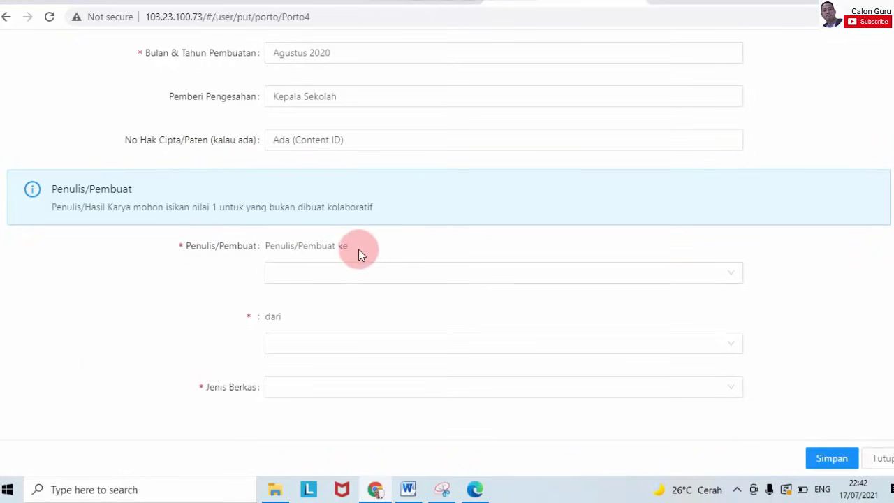
left_click(329, 279)
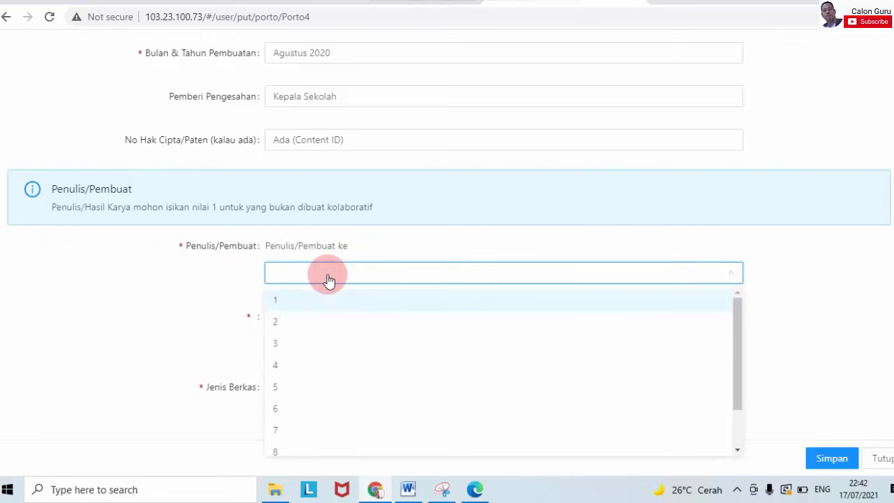
left_click(318, 301)
left_click(311, 345)
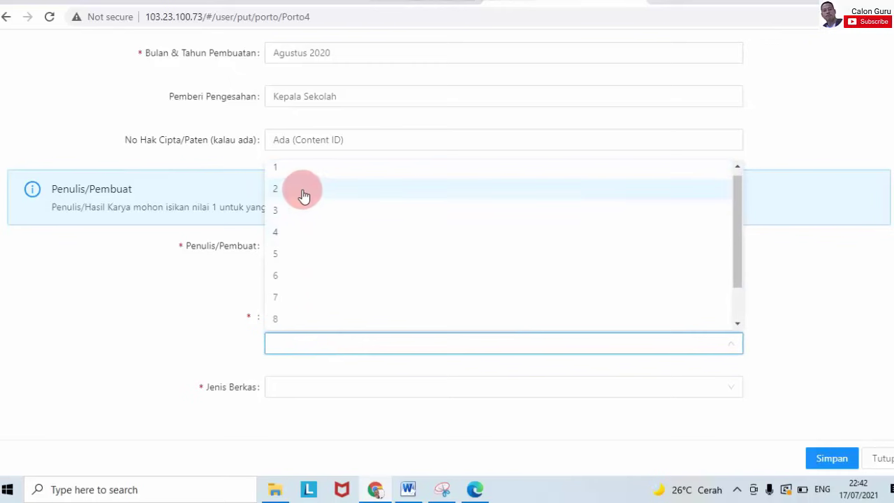
left_click(298, 173)
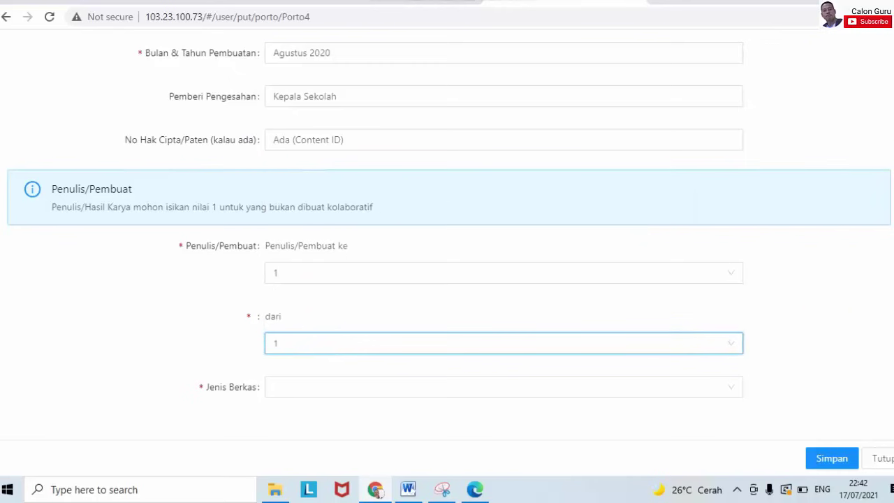
Step: Set the Jenis Berkas of the innovation entry to Dokumen File
left_click(531, 389)
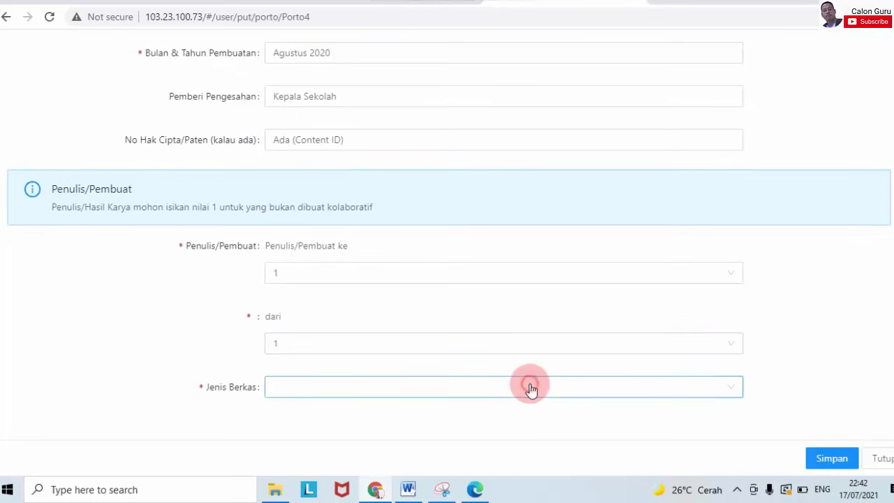
left_click(414, 415)
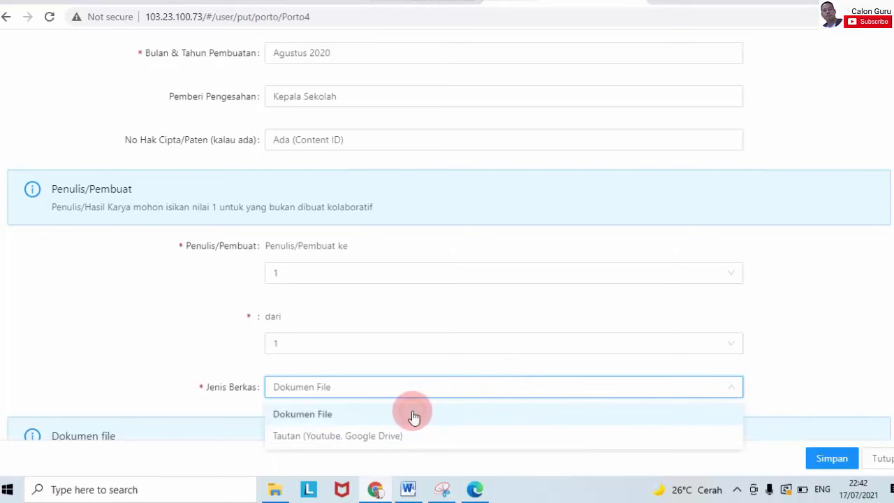
scroll(447, 279, "down", 2)
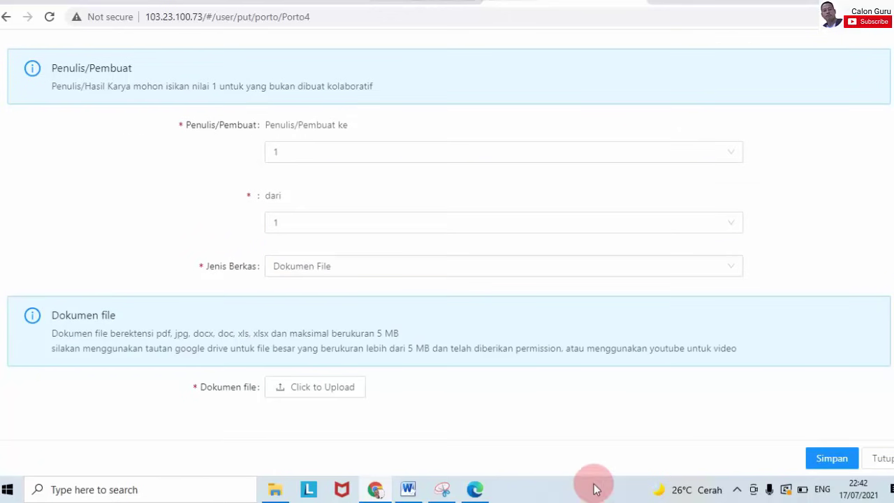
Step: Check the innovation PDF, upload the Full version of "Karya Inovasi Video Pembelajaran" from "4. Menghasilkan Karya Inovasi", and save the entry
mouse_move(485, 494)
left_click(490, 455)
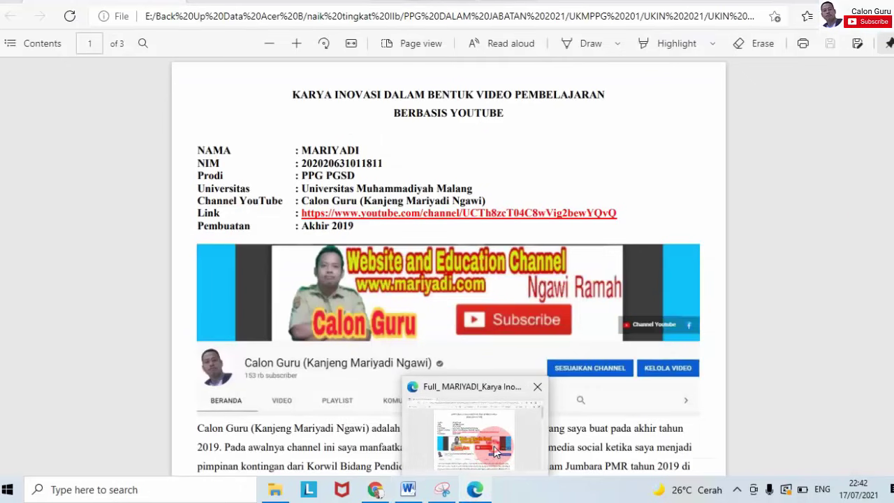
scroll(448, 265, "down", 6)
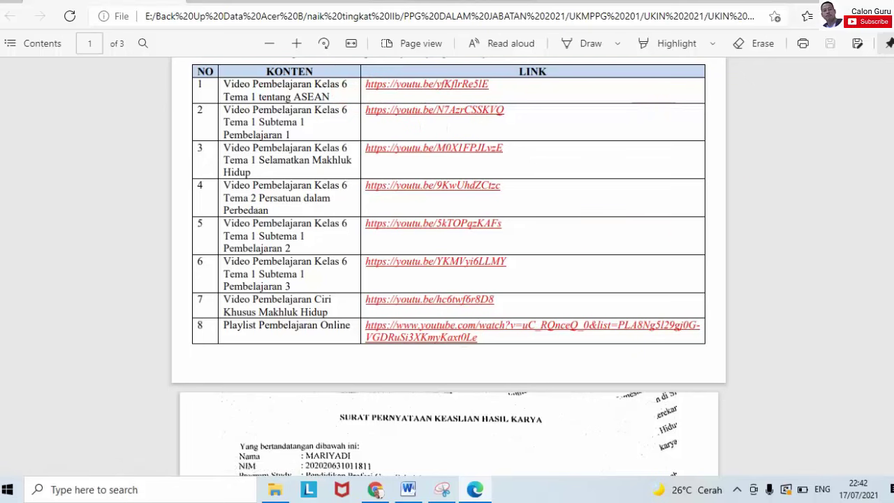
scroll(447, 265, "up", 6)
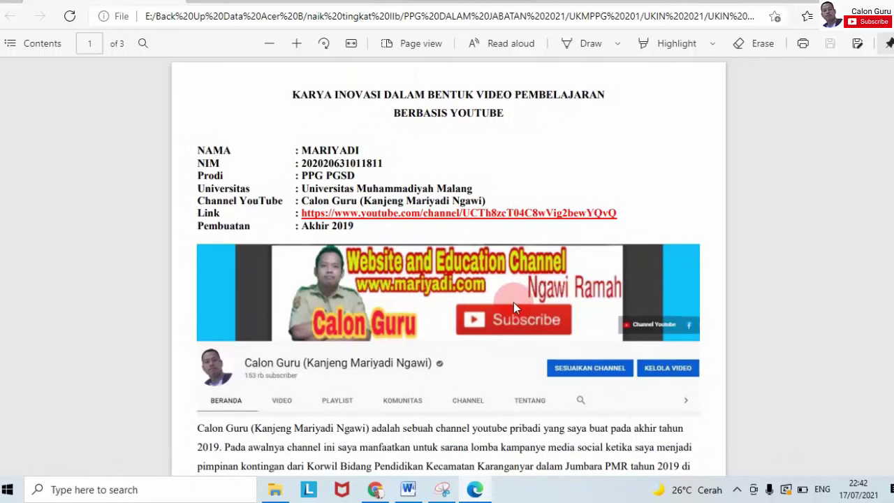
left_click(373, 491)
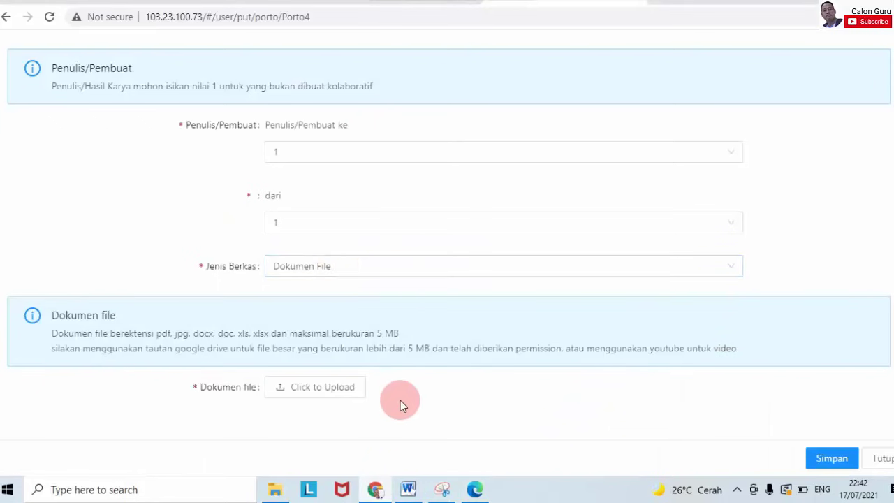
left_click(325, 388)
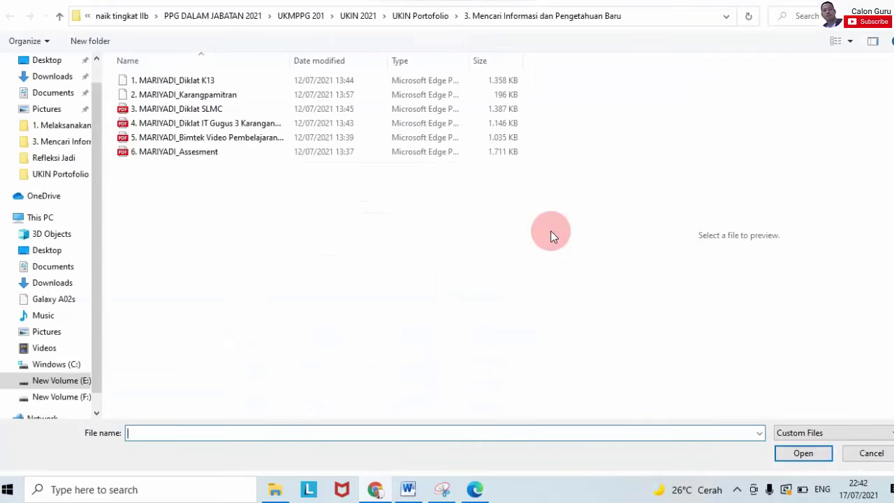
left_click(423, 18)
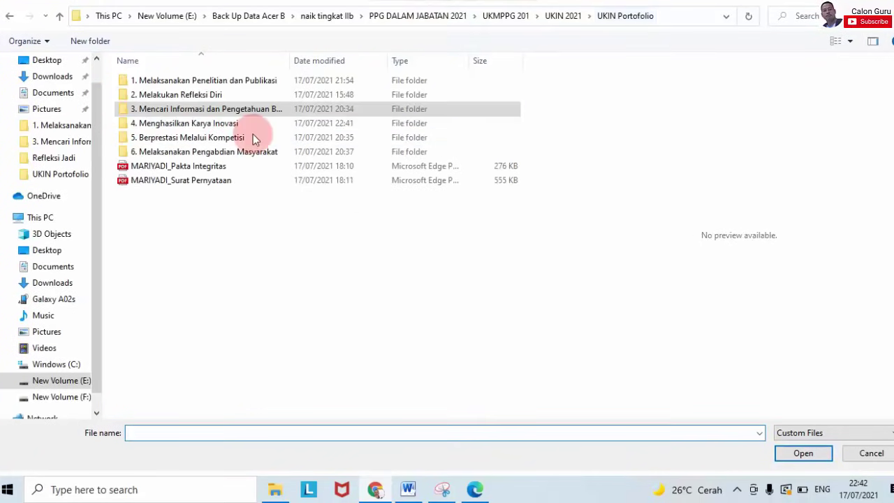
double_click(201, 124)
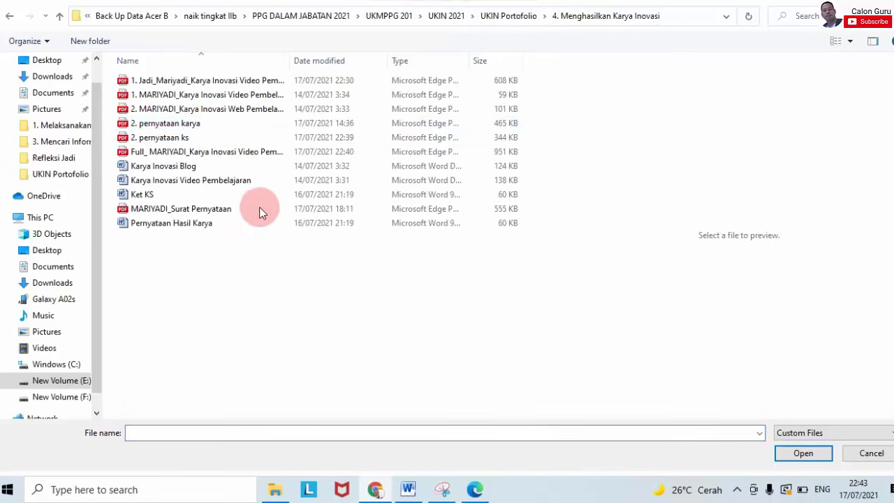
left_click(231, 152)
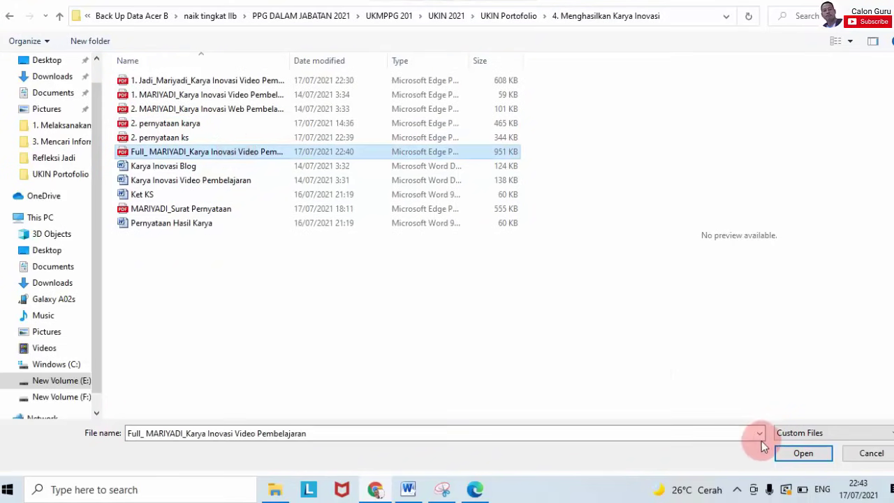
left_click(797, 455)
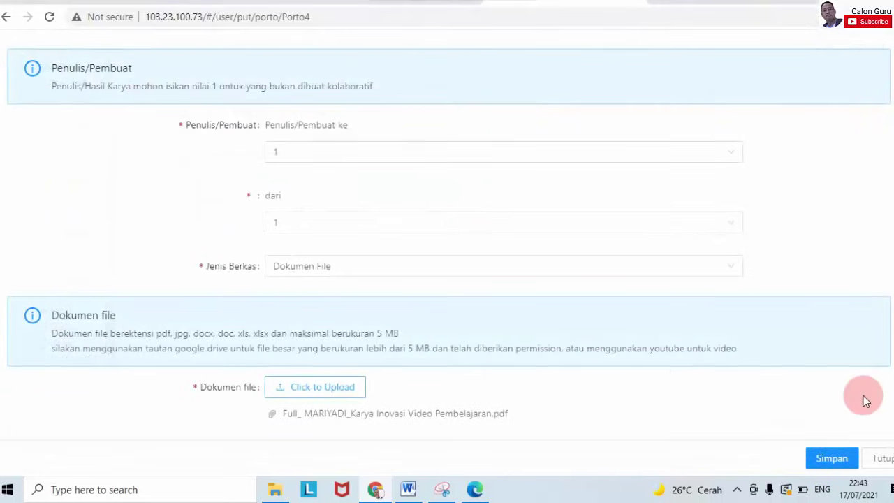
left_click(835, 465)
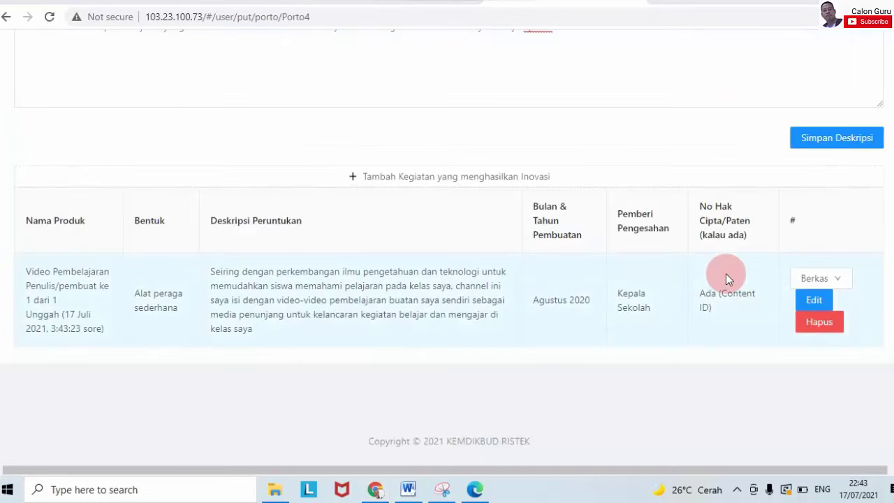
Step: Preview the file uploaded for the Video Pembelajaran entry and check its video link table, authenticity statement and school letter
left_click(796, 283)
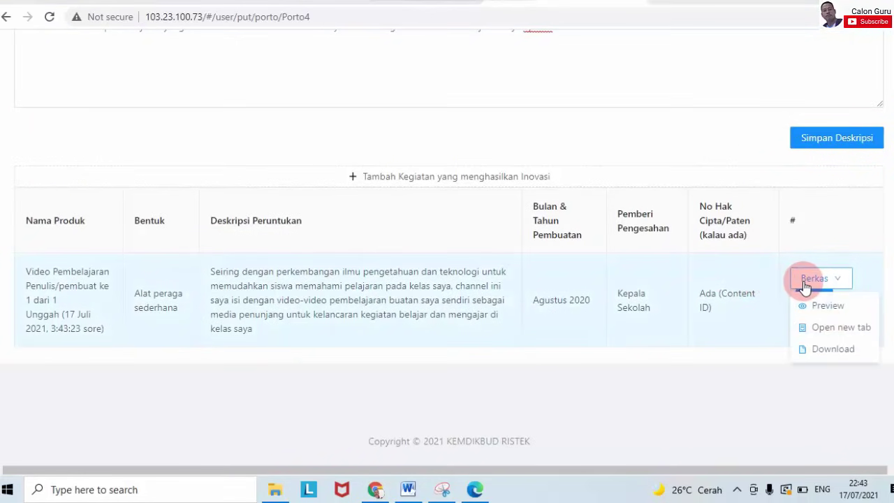
left_click(816, 305)
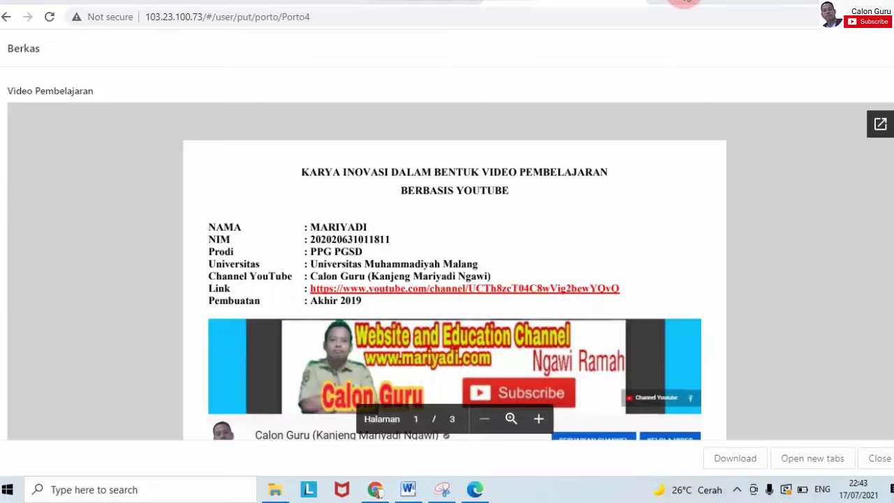
scroll(892, 143, "down", 10)
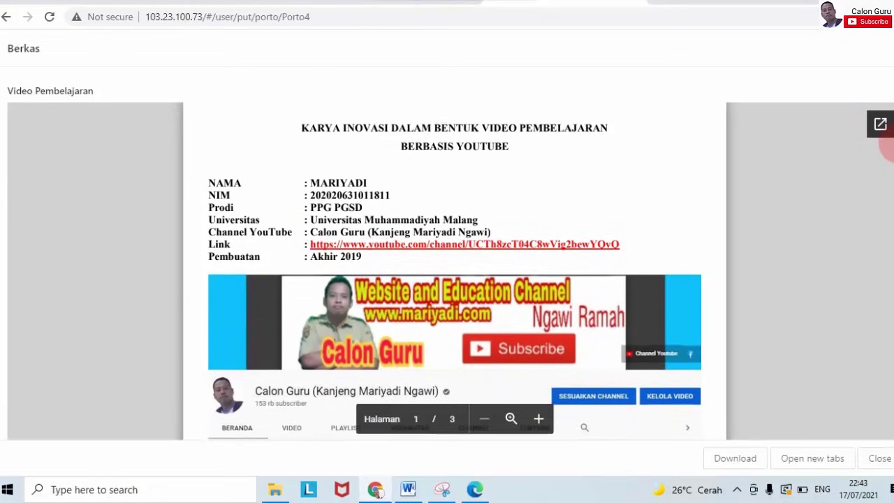
scroll(891, 195, "down", 5)
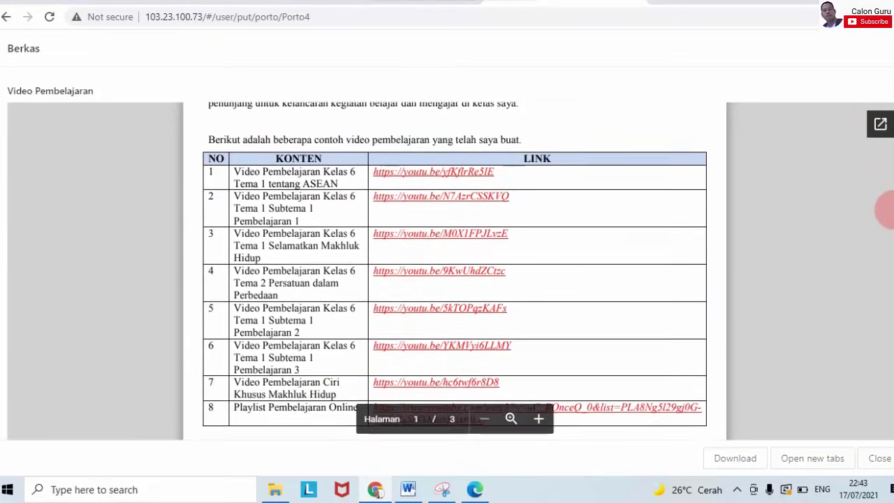
scroll(889, 223, "down", 4)
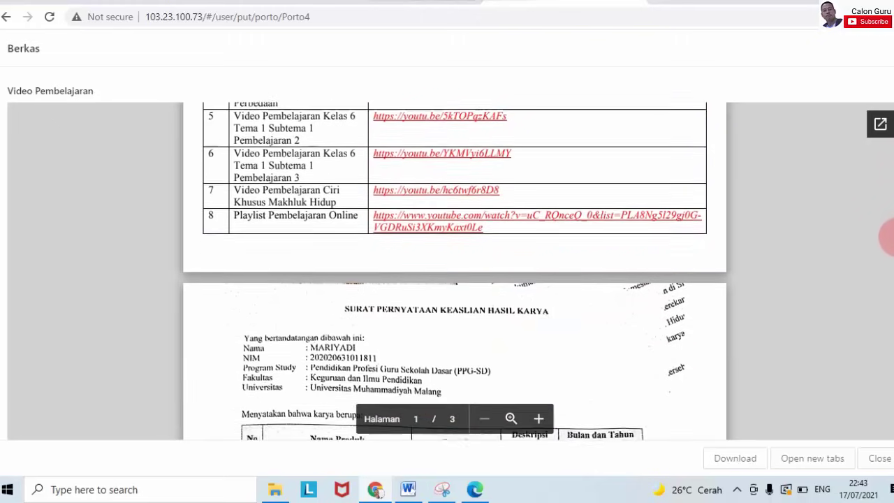
scroll(888, 243, "down", 9)
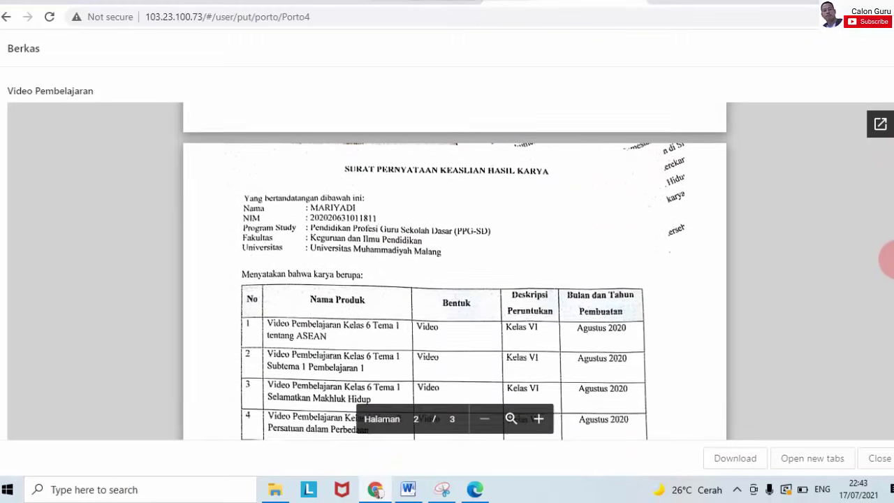
scroll(886, 304, "down", 15)
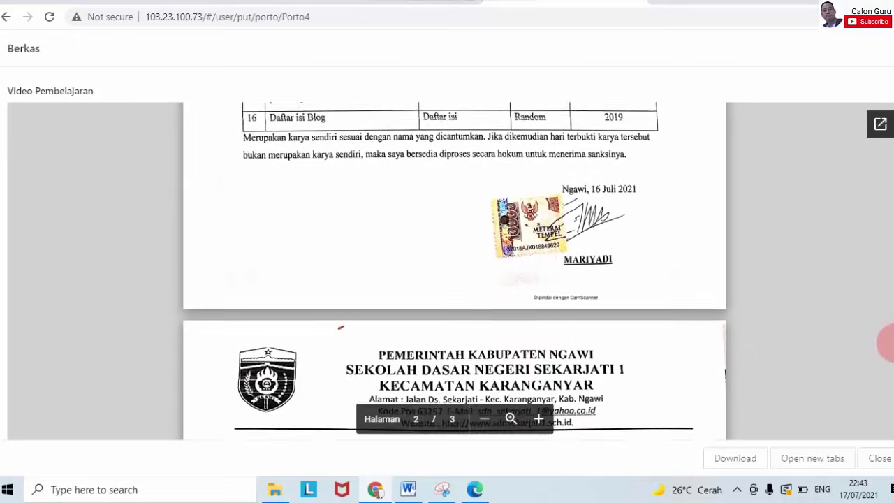
mouse_move(886, 408)
left_mouse_down()
mouse_move(884, 429)
mouse_move(891, 84)
left_mouse_up()
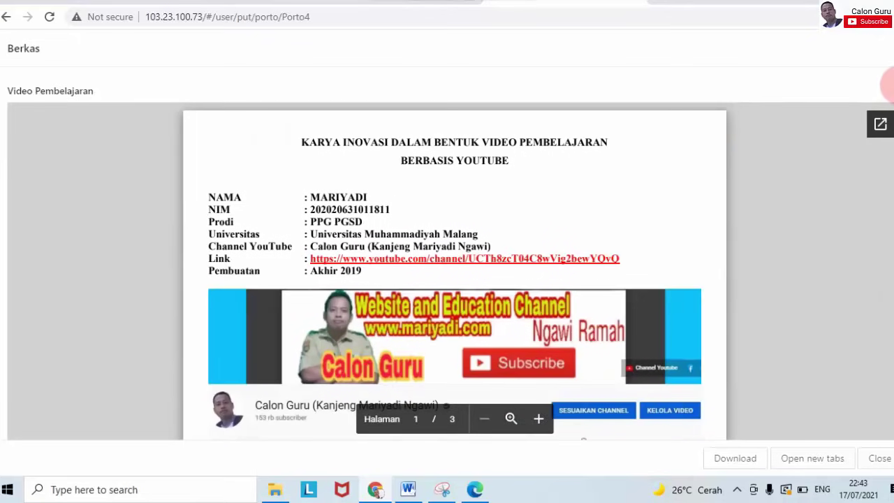
Step: Leave the file preview for the portfolio overview and reopen the "Kegiatan yang menghasilkan Inovasi" section to its table of entries
left_click(7, 16)
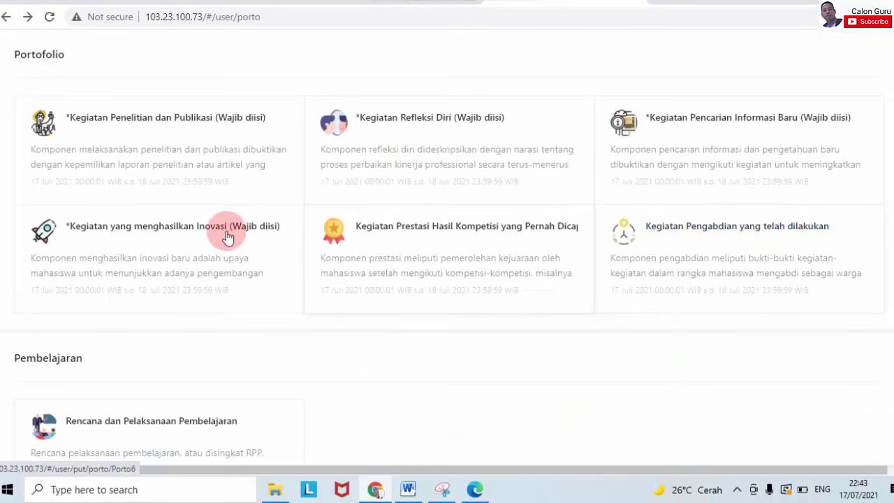
left_click(187, 233)
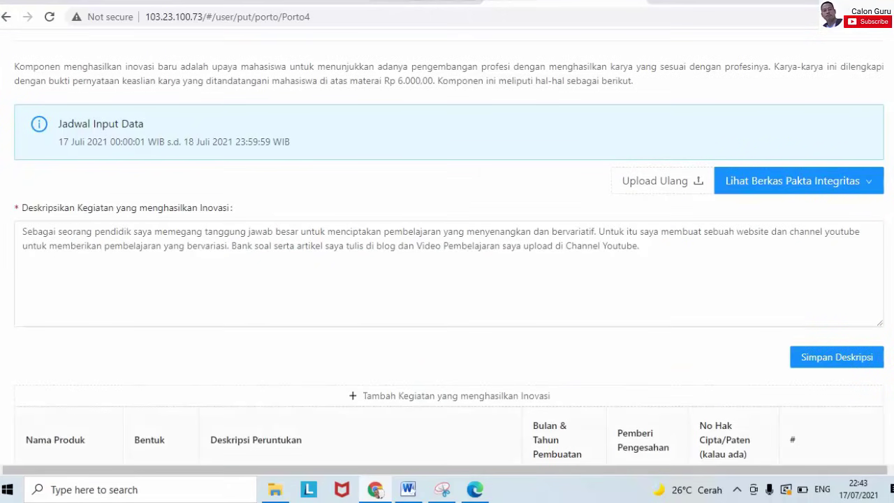
scroll(739, 150, "down", 2)
scroll(801, 231, "down", 1)
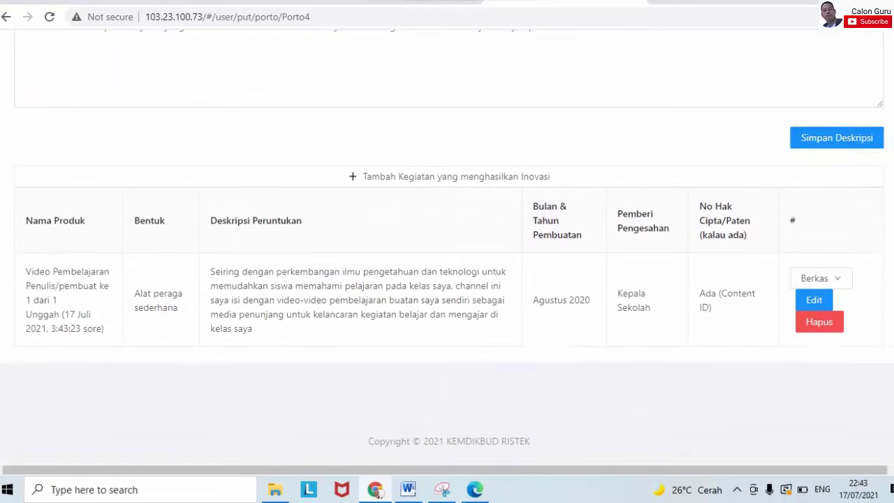
Step: Start a new innovation activity entry and look over the fields of its blank form
left_click(511, 178)
scroll(447, 245, "down", 3)
scroll(447, 244, "up", 3)
scroll(447, 245, "down", 3)
scroll(447, 244, "up", 3)
left_click(703, 98)
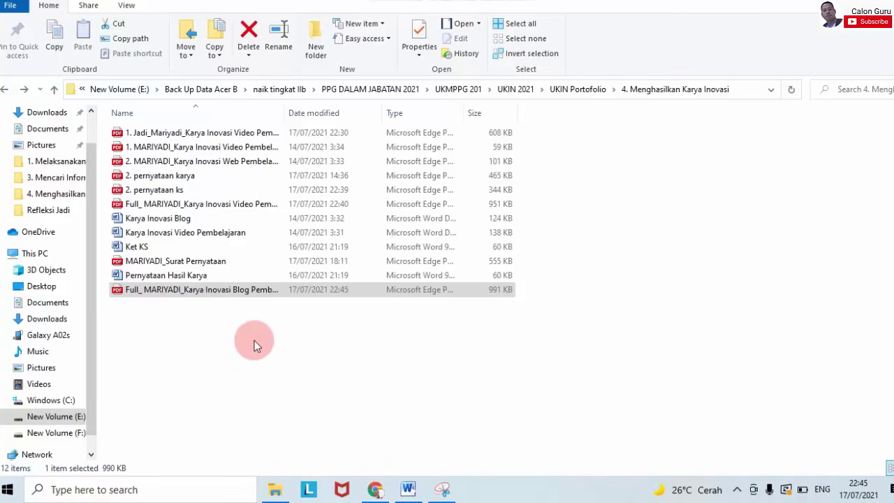
Step: Open the Full version of the "Karya Inovasi Blog" PDF from "4. Menghasilkan Karya Inovasi" and review its link table and authenticity statement
left_click(190, 289)
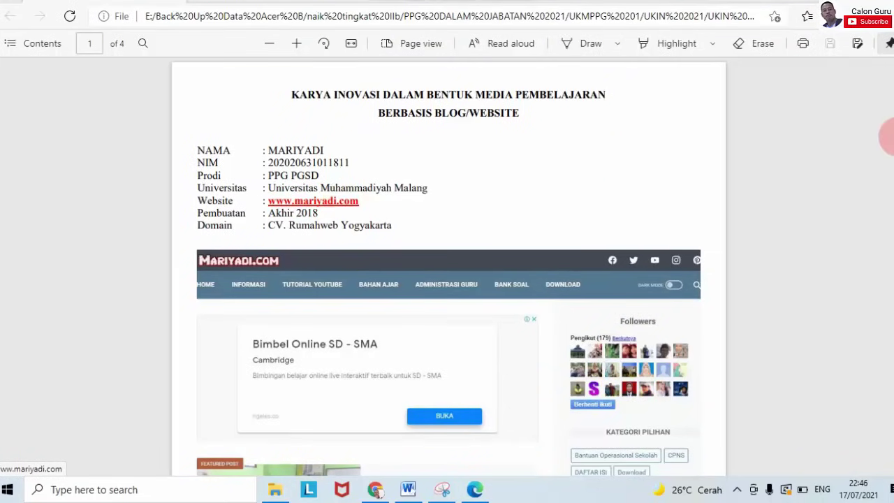
scroll(447, 266, "down", 5)
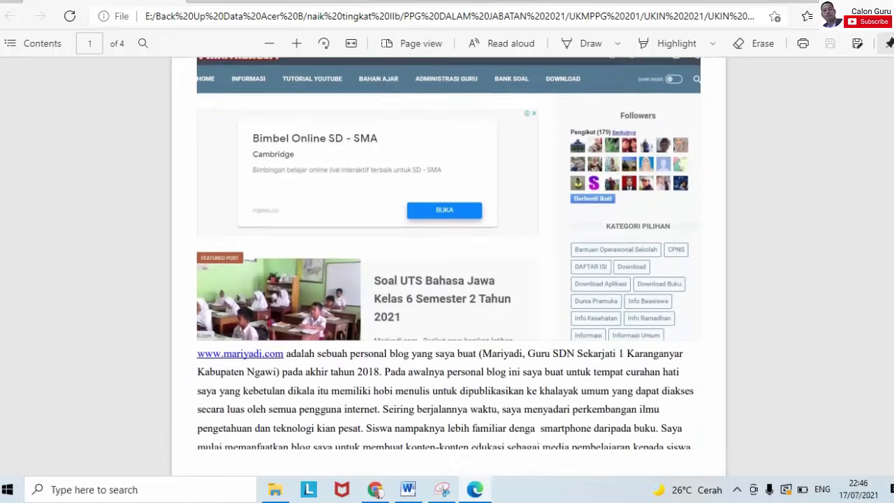
scroll(437, 121, "down", 4)
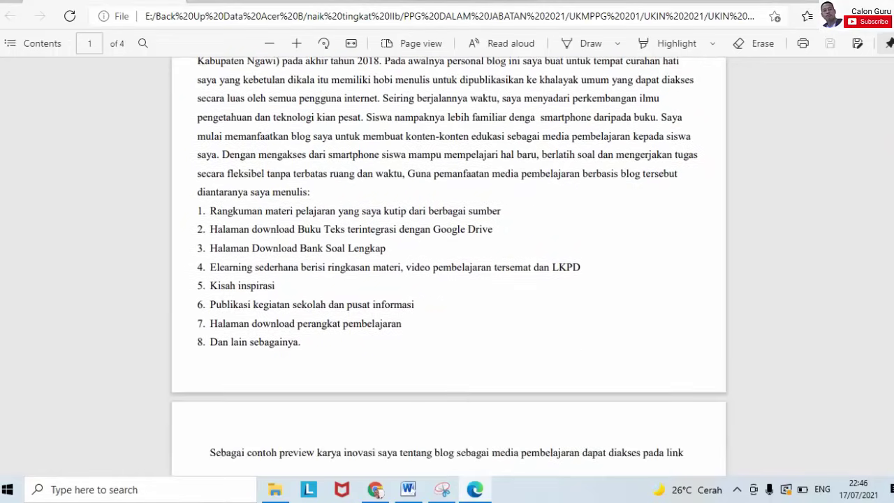
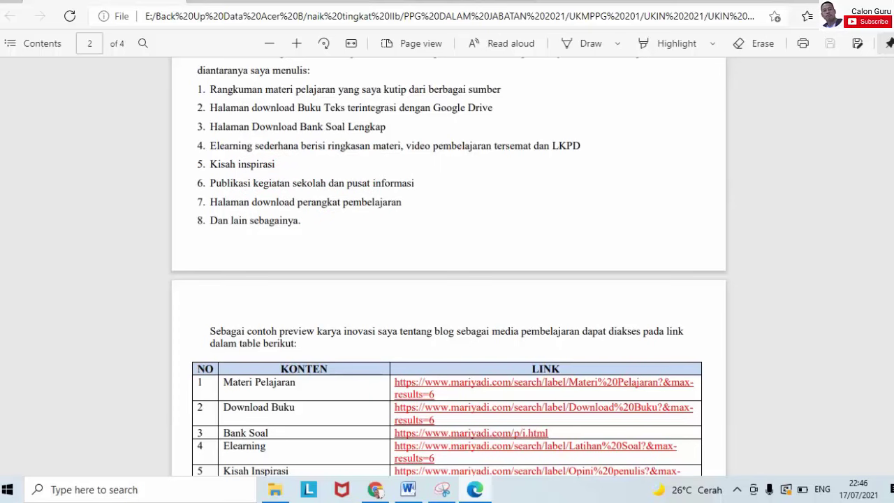
scroll(448, 265, "down", 4)
scroll(447, 293, "down", 2)
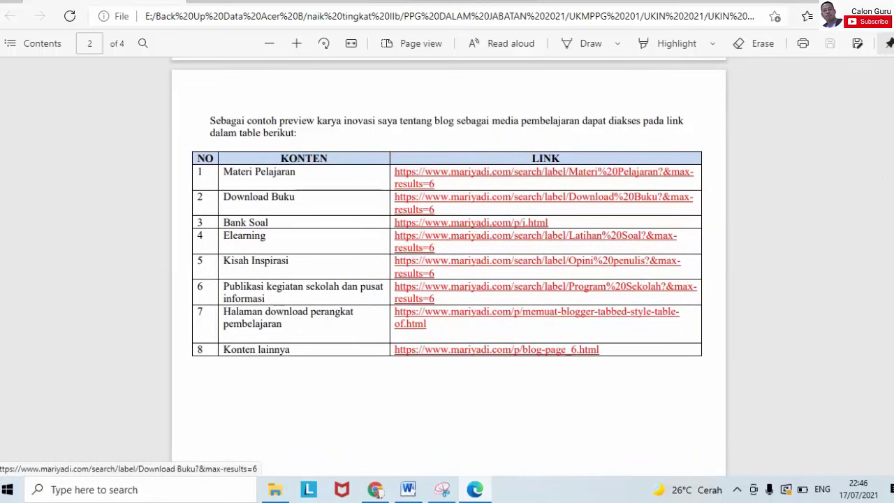
scroll(419, 203, "up", 10)
scroll(447, 265, "down", 10)
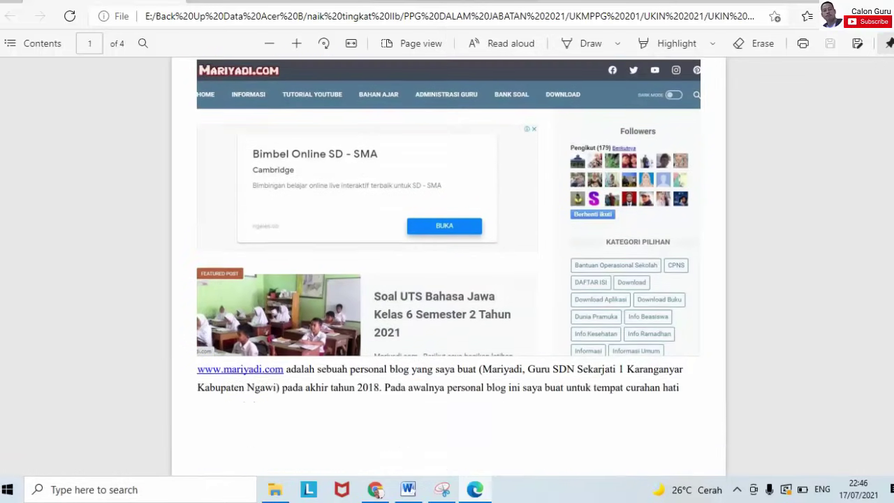
scroll(447, 265, "down", 6)
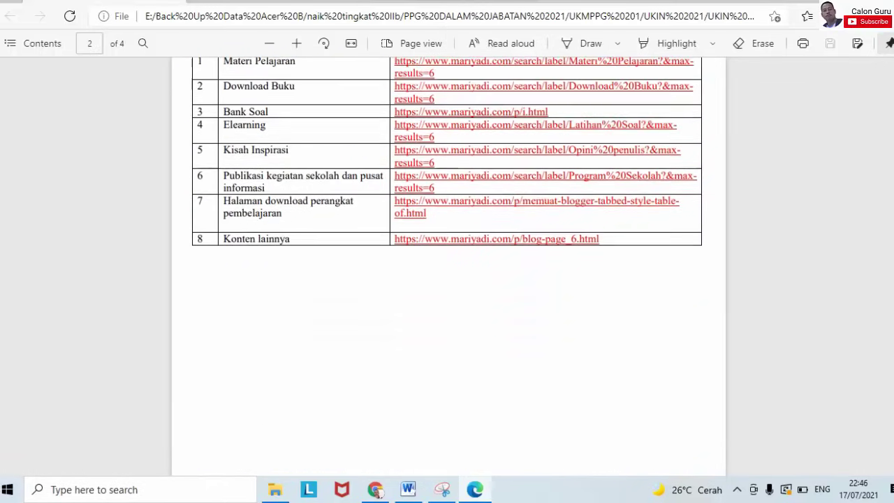
scroll(448, 266, "down", 5)
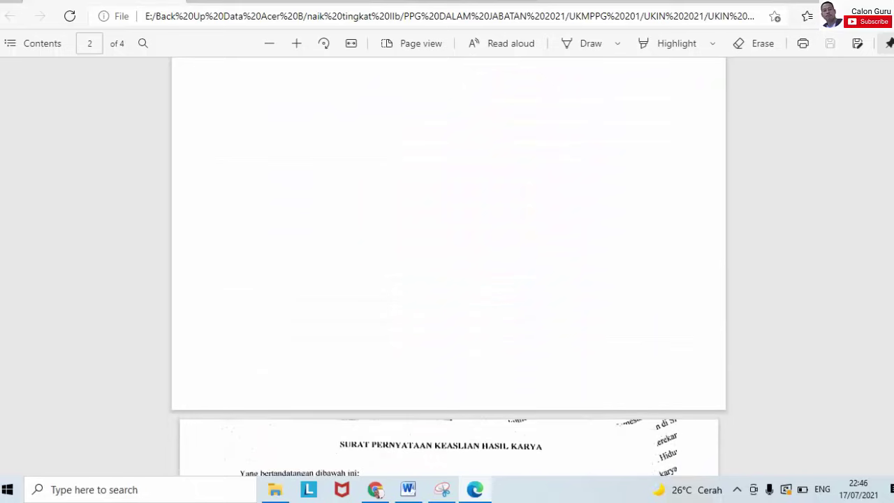
scroll(499, 189, "down", 1)
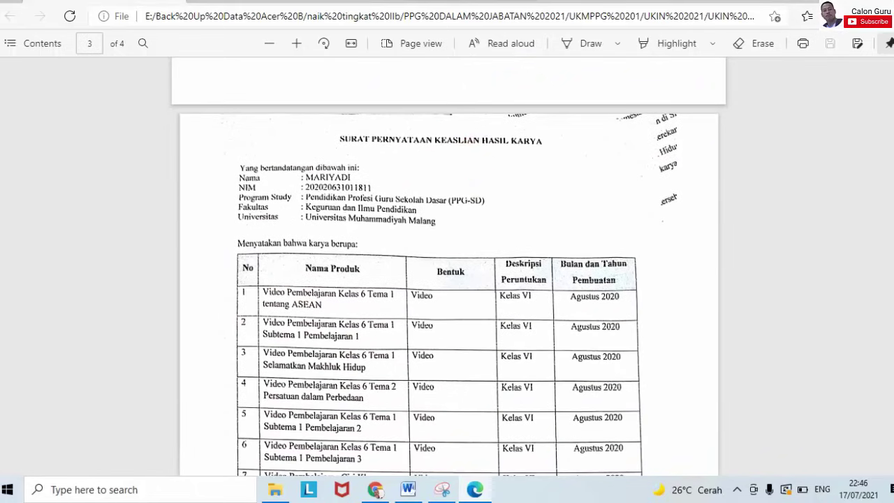
scroll(447, 266, "down", 10)
scroll(447, 266, "down", 2)
scroll(447, 265, "up", 15)
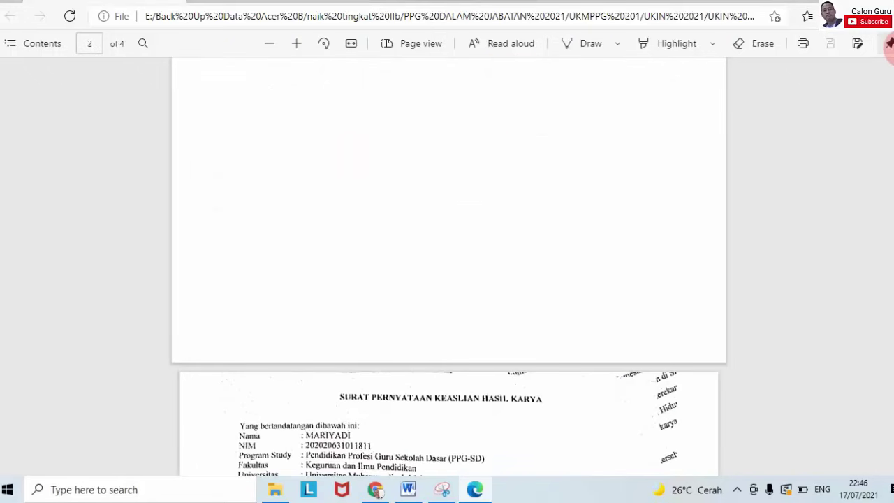
scroll(448, 265, "up", 15)
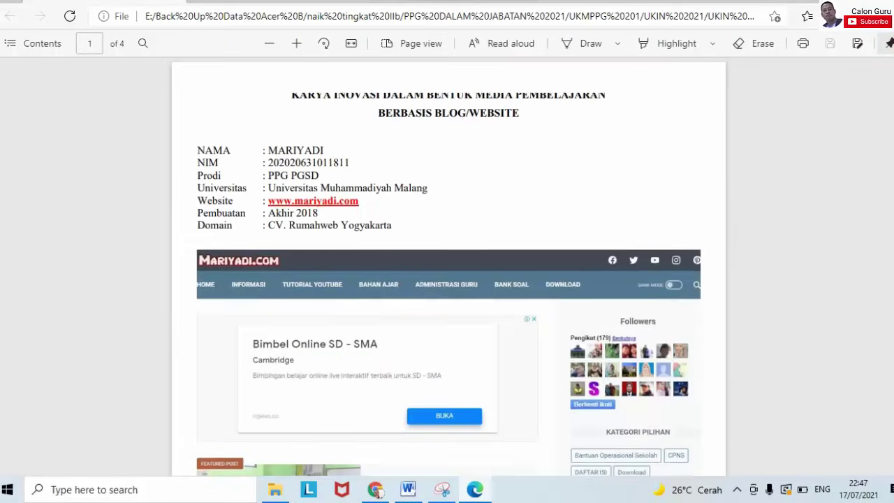
Step: Reread the blog innovation PDF's first page, including the website details, the blog description and the list of content types
scroll(447, 265, "down", 3)
scroll(448, 266, "up", 3)
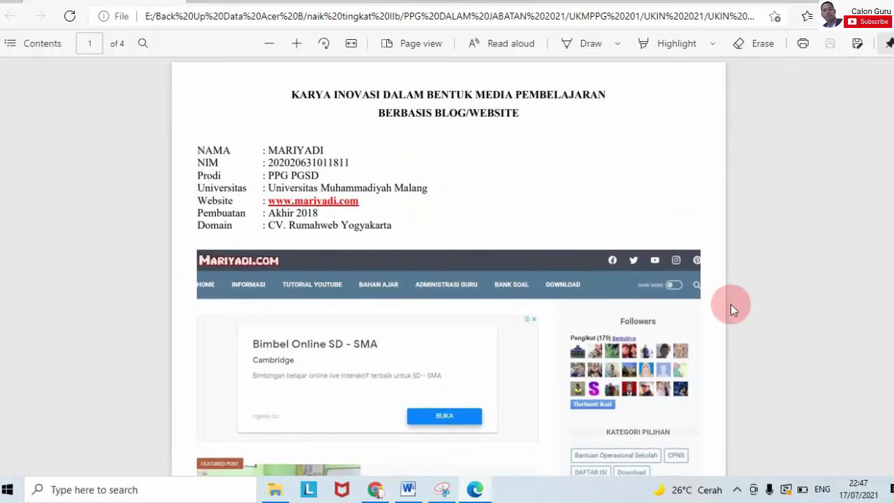
scroll(521, 245, "down", 3)
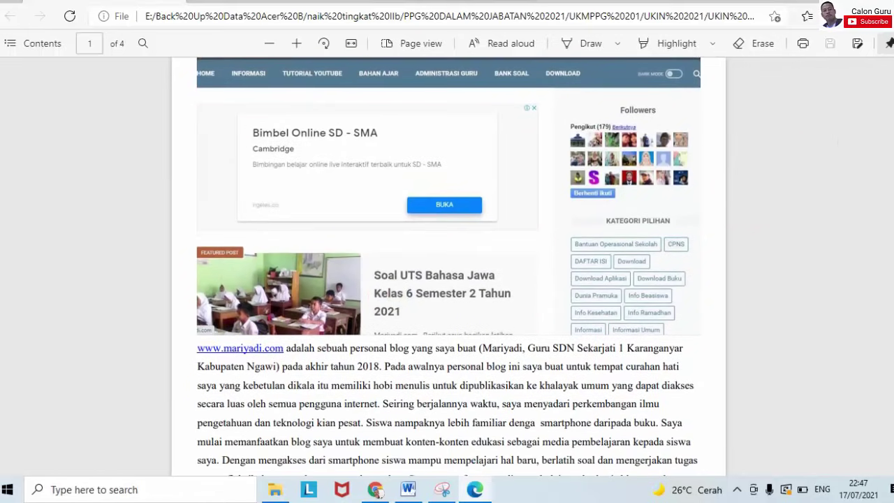
scroll(448, 265, "down", 1)
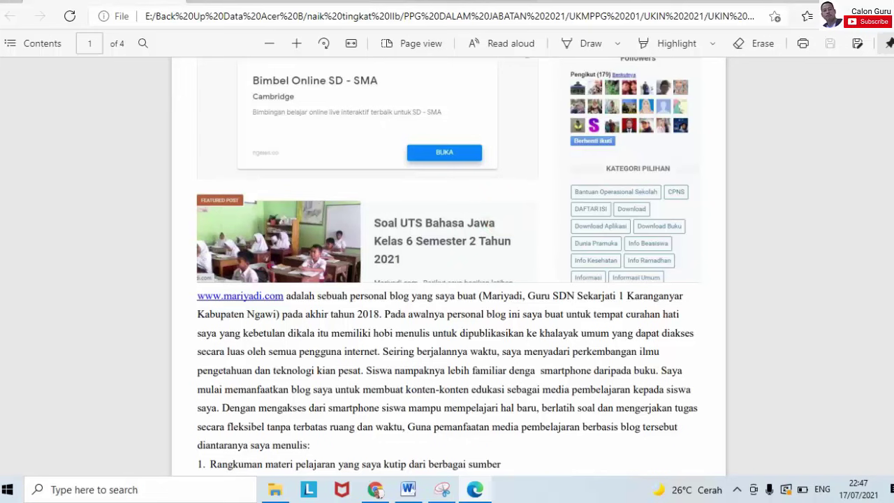
scroll(549, 203, "down", 1)
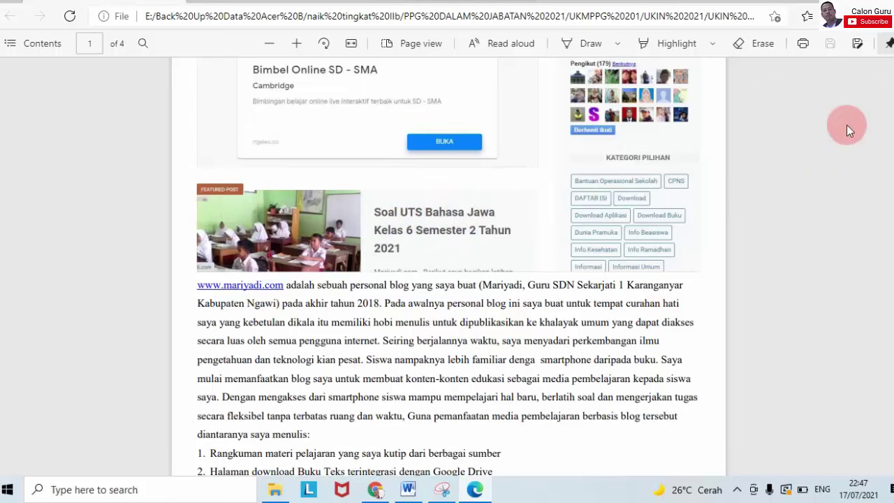
scroll(448, 269, "down", 4)
scroll(447, 269, "up", 3)
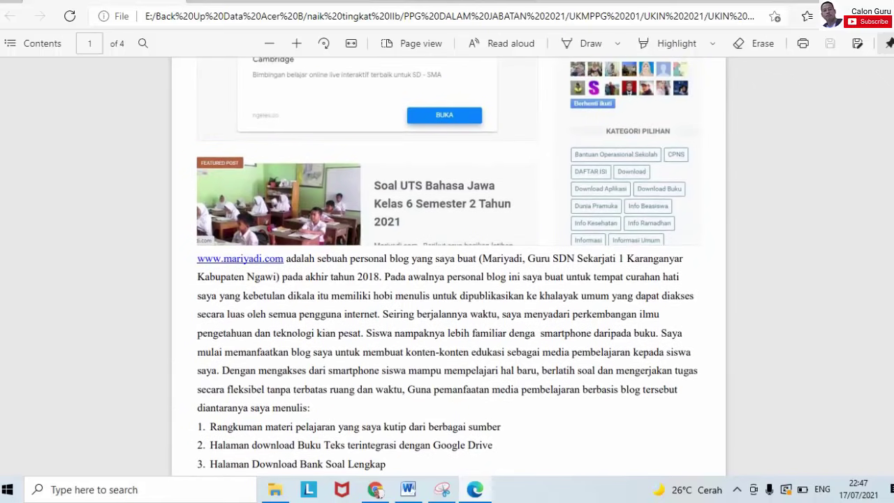
scroll(448, 269, "up", 4)
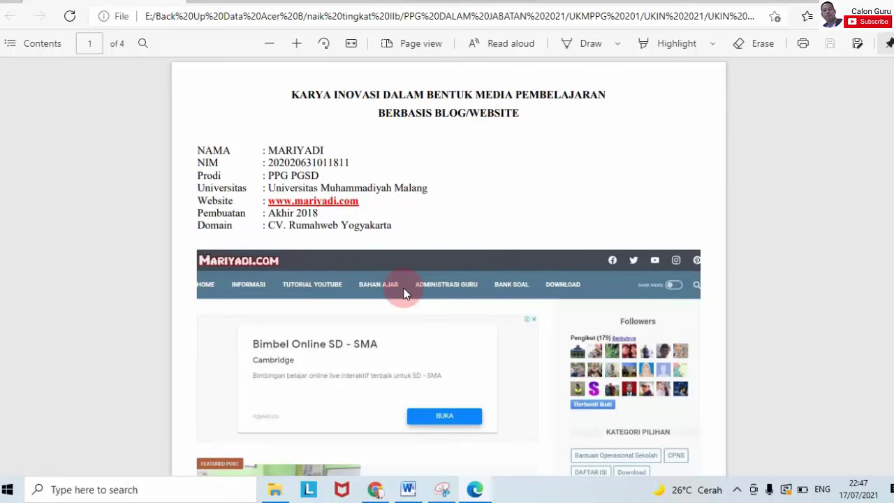
Step: Return to the new innovation form in Chrome and set Kegiatan to "Pembuatan Website Pembelajaran"
left_click(693, 2)
left_click(403, 131)
left_click(360, 100)
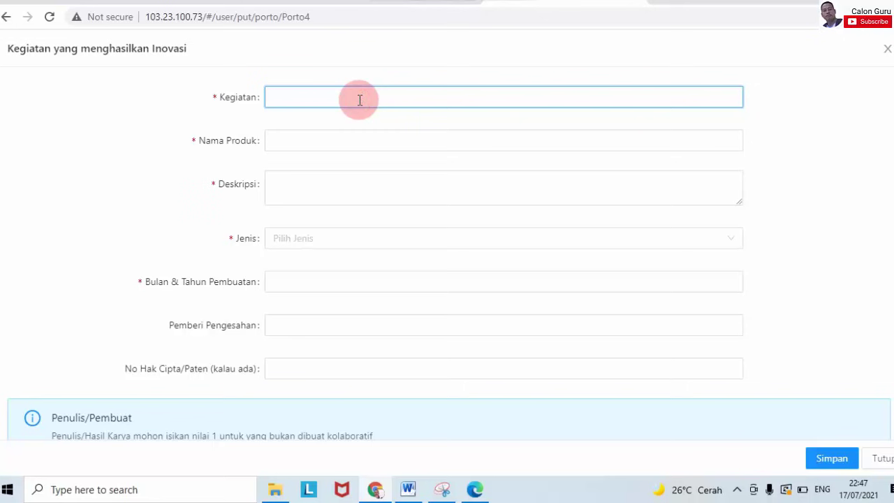
type("M")
type("Pembuatan Web")
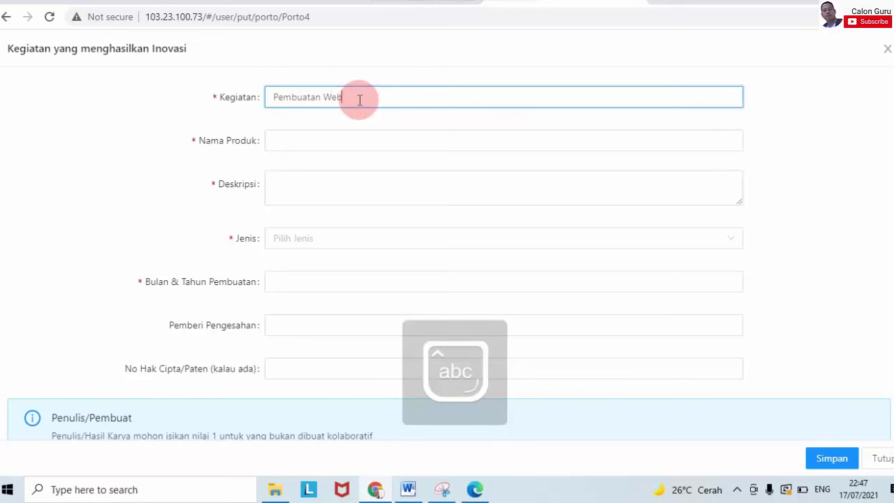
type("site Pembelajaran")
Step: Set Nama Produk of the new innovation entry to "Website Pembelajaran"
left_click(362, 137)
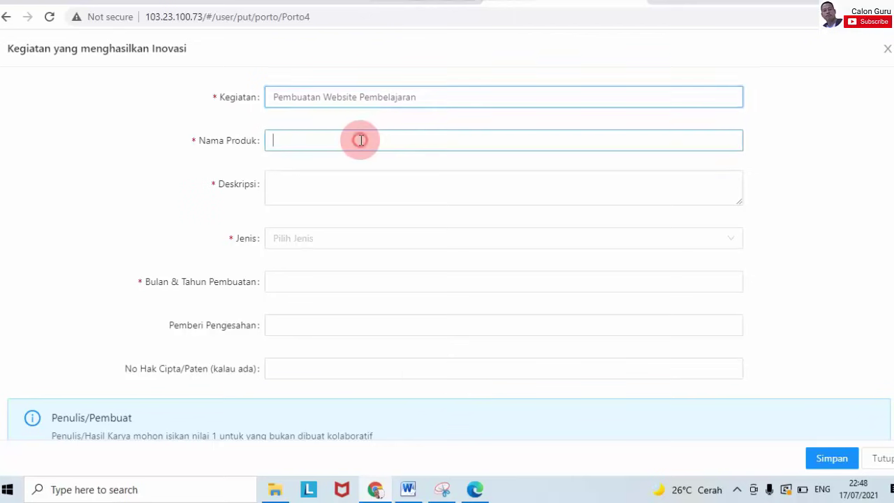
type("W")
key("Caps_Lock")
type("ebsite")
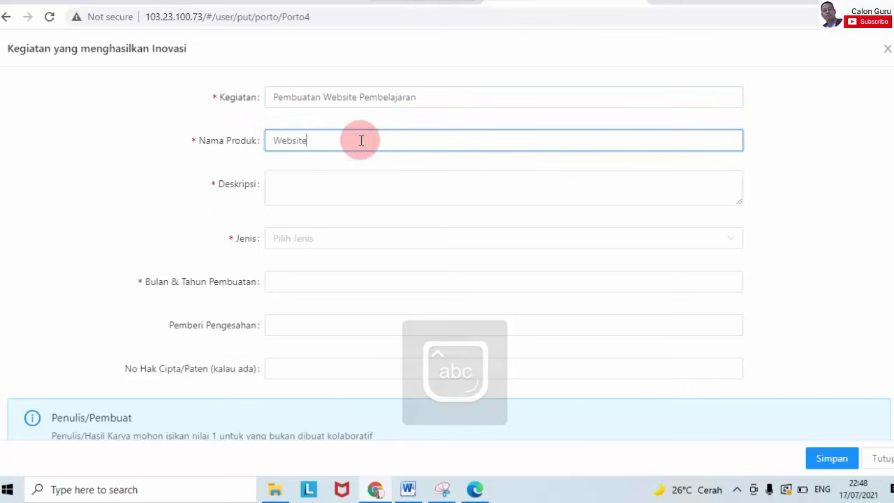
key("Caps_Lock")
type("P")
key("Caps_Lock")
type("embelajaran")
Step: Copy the blog description and its numbered content list from the Word document into the innovation form's Deskripsi in Chrome
left_click(357, 181)
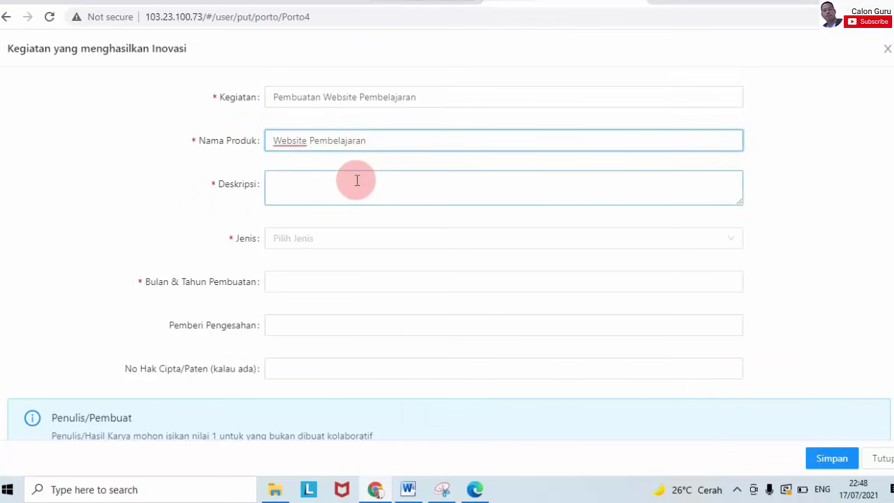
left_click(473, 492)
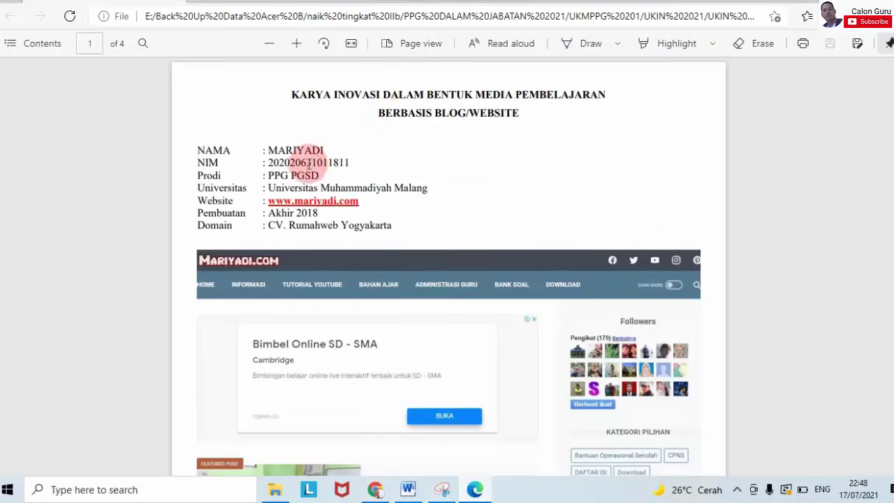
left_click_drag(296, 162, 320, 188)
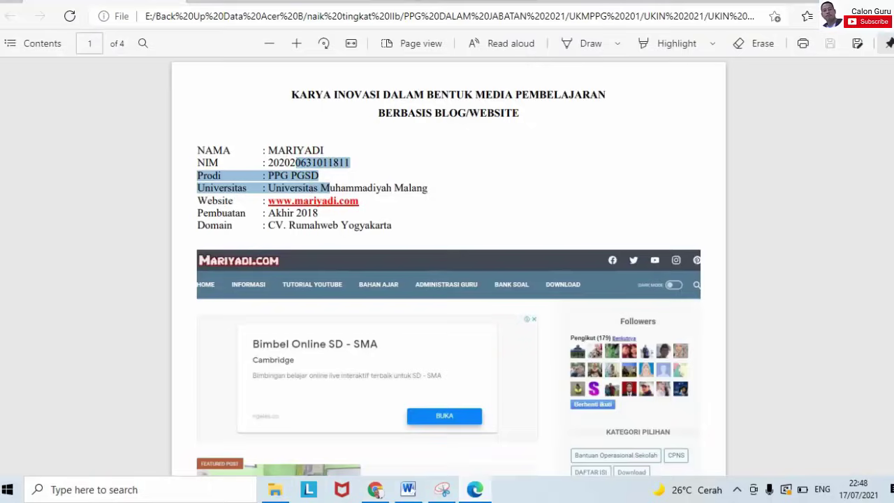
scroll(448, 266, "down", 8)
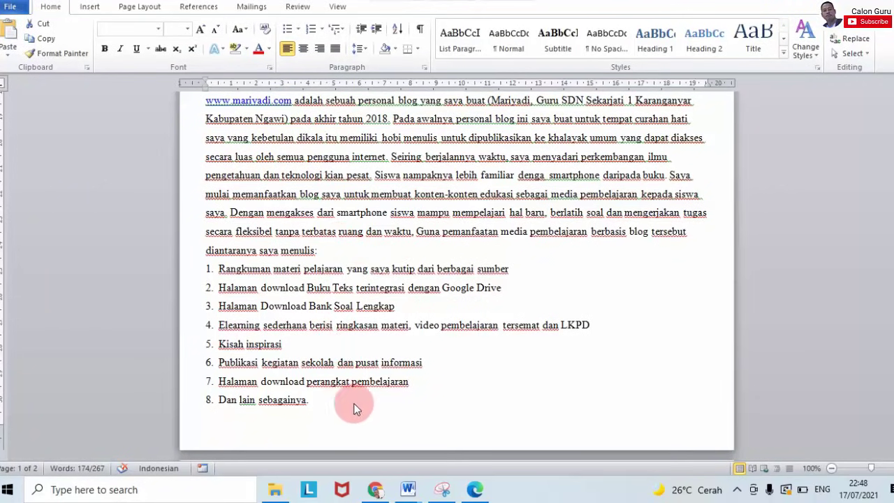
left_click(376, 491)
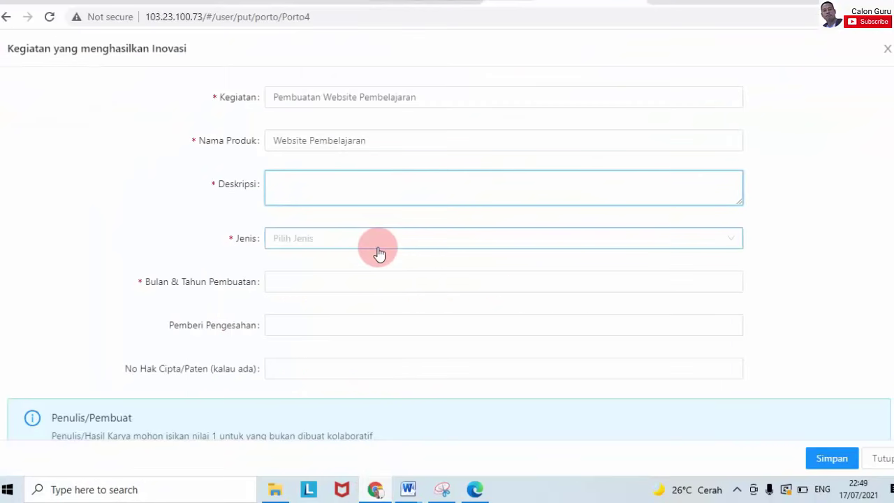
key("ctrl+v")
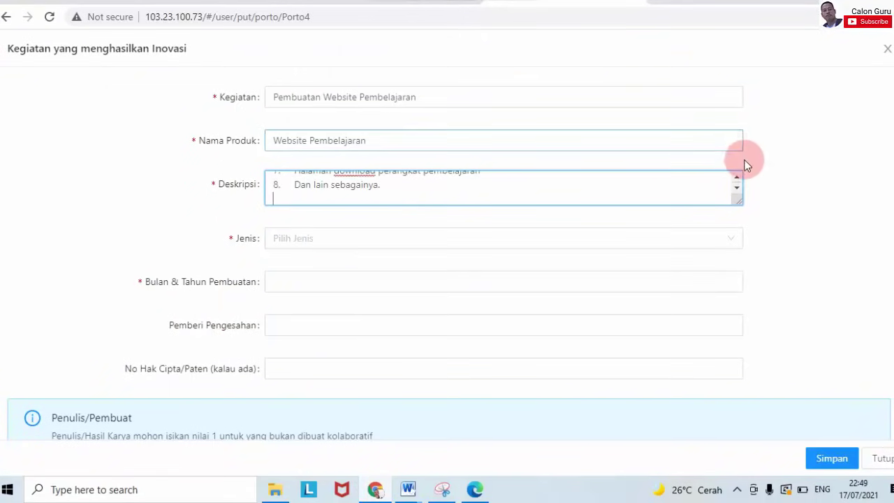
left_click(738, 178)
left_click_drag(739, 178, 740, 180)
Step: Set Jenis of the Website Pembelajaran entry to "Alat peraga sederhana"
left_click(360, 237)
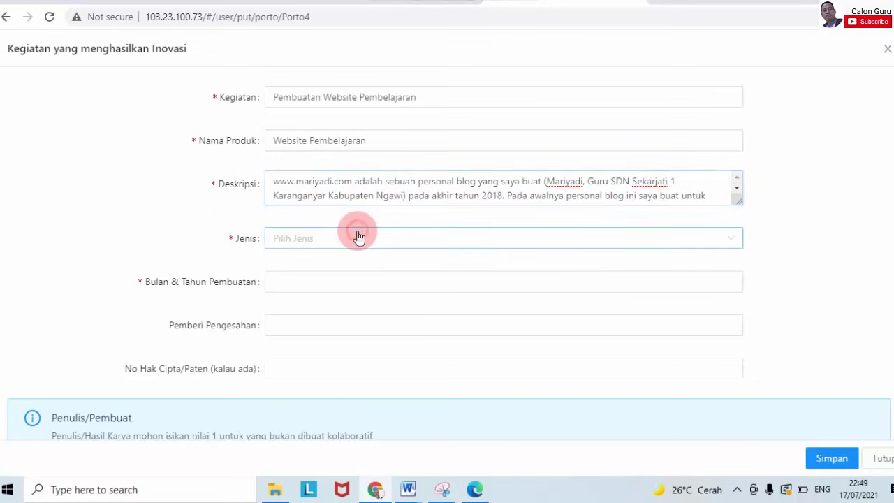
left_click_drag(741, 295, 737, 394)
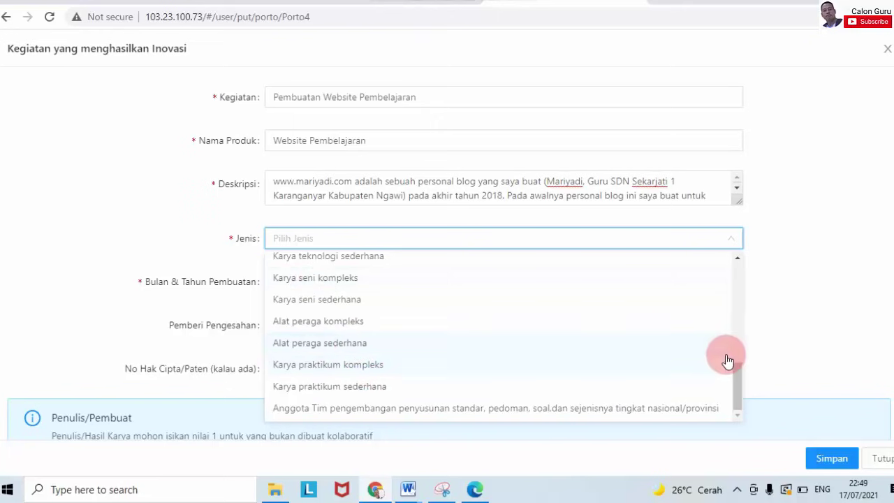
mouse_move(739, 389)
left_mouse_down()
mouse_move(733, 329)
mouse_move(738, 399)
left_mouse_up()
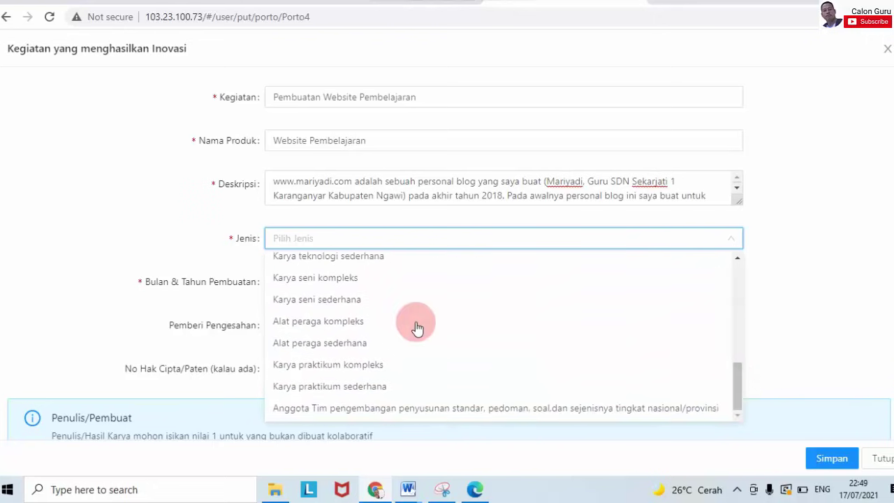
left_click(362, 344)
Step: Set Bulan & Tahun Pembuatan of the innovation entry to "Desember 2019"
left_click(428, 278)
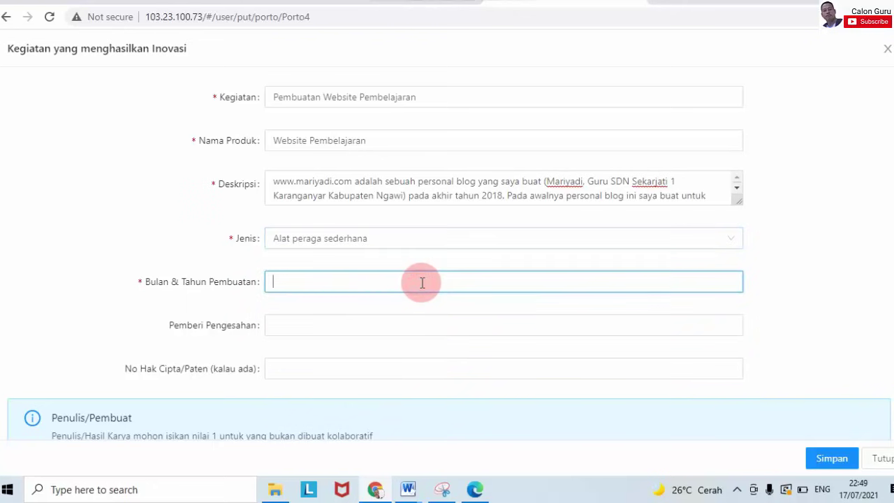
type("2019")
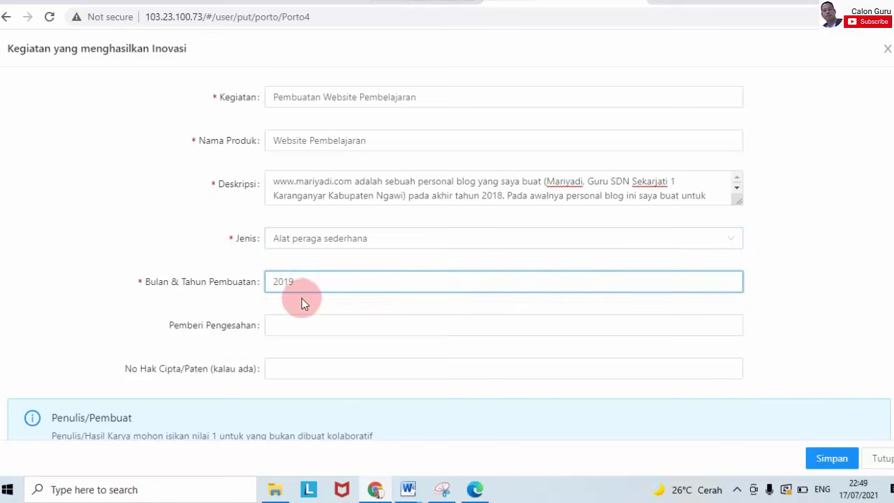
type("Desembe")
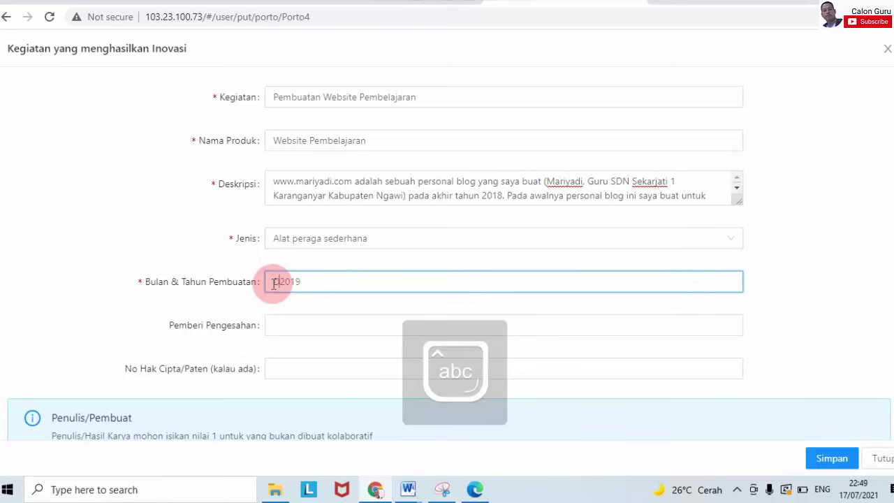
type("r")
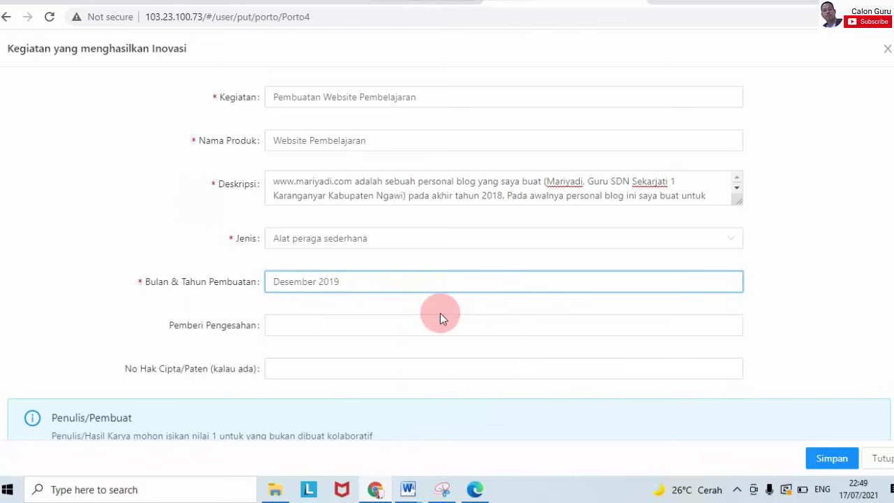
Step: Enter "Kepala Sekolah" as the Pemberi Pengesahan of the innovation entry
left_click(373, 326)
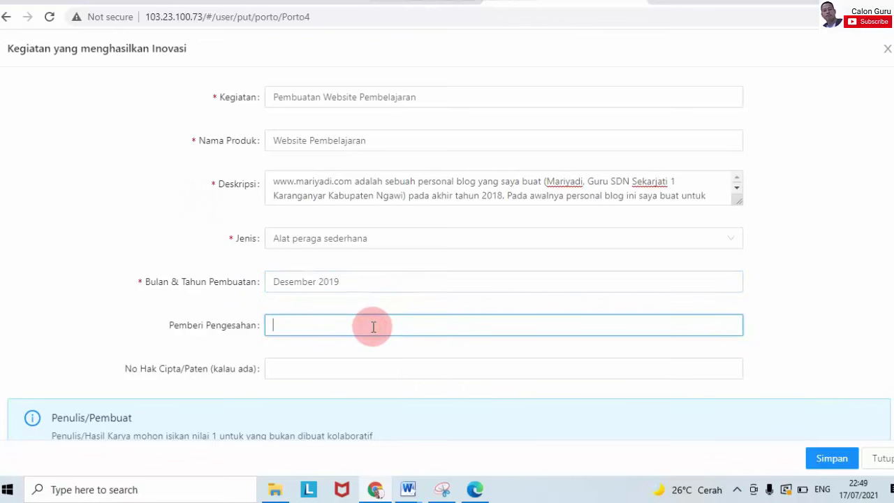
type("Goo")
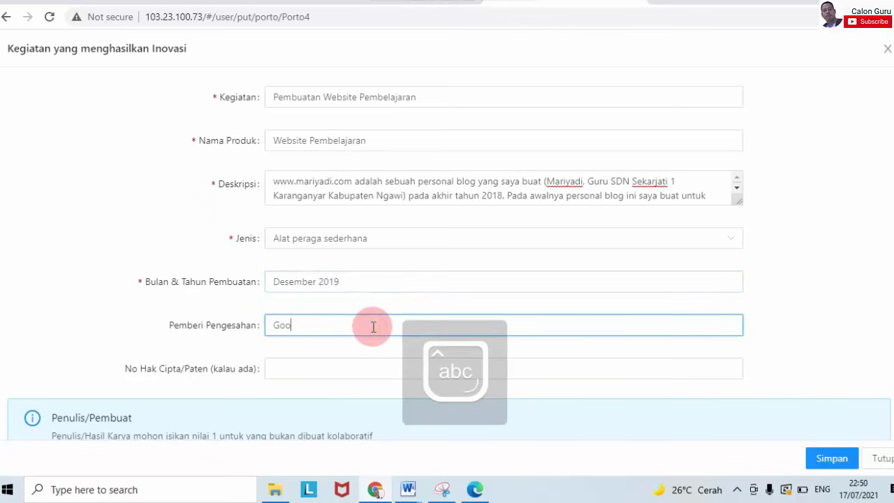
type("gle")
key("BackSpace")
key("BackSpace")
key("BackSpace")
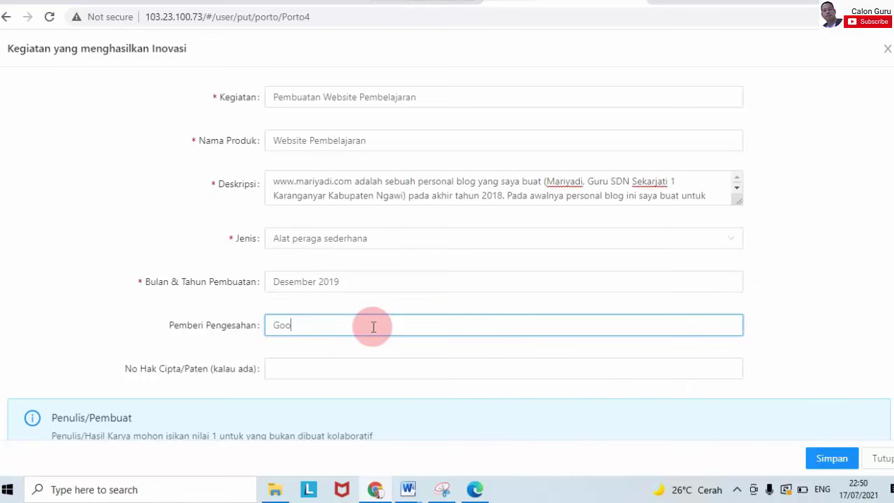
key("BackSpace")
key("Caps_Lock")
type("K")
key("Caps_Lock")
type("epala")
key("Caps_Lock")
type("S")
key("Caps_Lock")
type("ekolah")
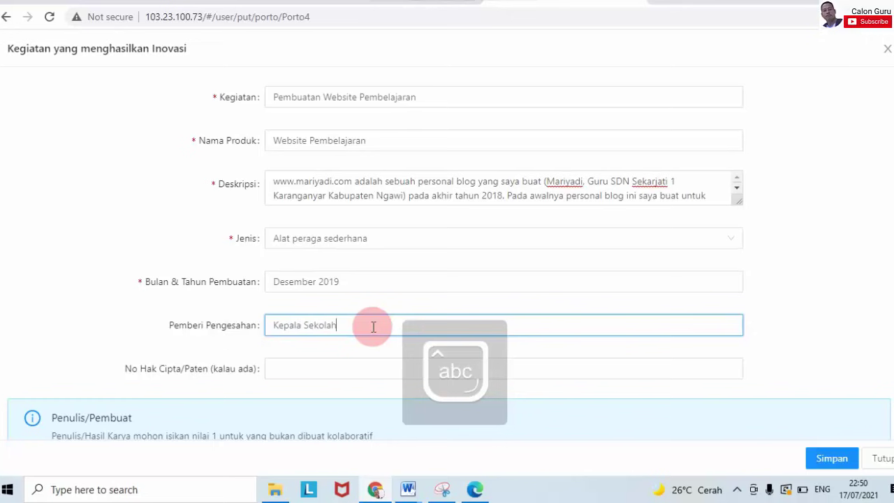
left_click(446, 309)
Step: Fill in No Hak Cipta/Paten with "Hak Cipta dari DMCA"
scroll(480, 300, "down", 1)
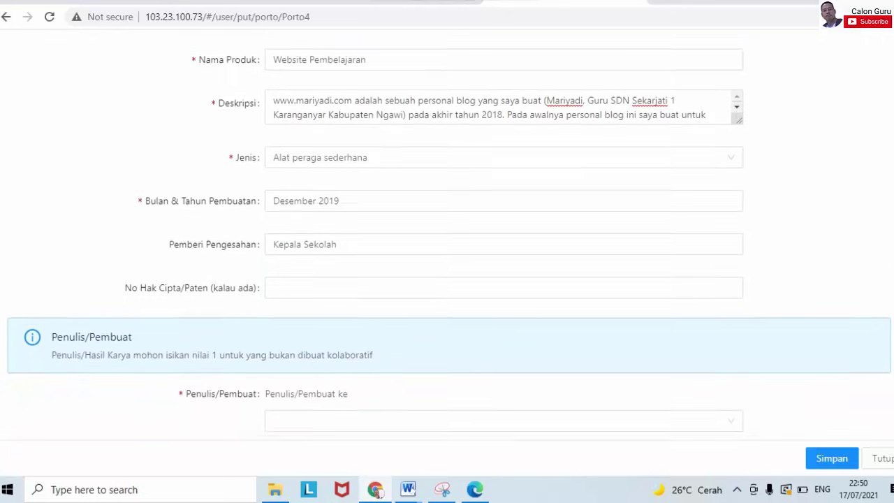
left_click(418, 278)
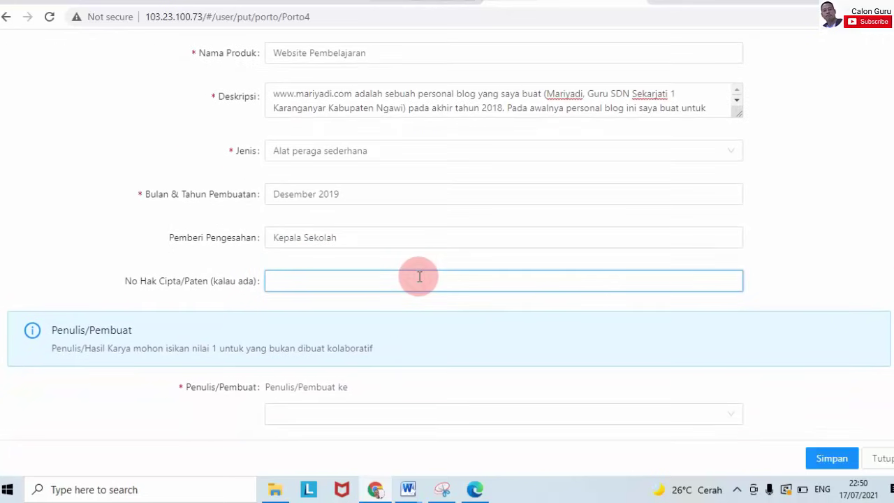
key("Caps_Lock")
type("DMCA")
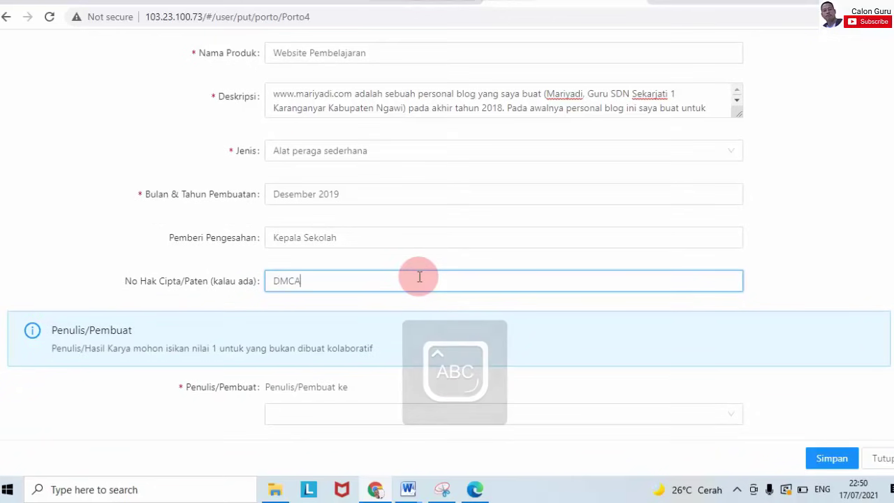
left_click(276, 283)
type("H")
key("Caps_Lock")
type("ak")
key("Caps_Lock")
type("C")
key("Caps_Lock")
type("ipta dar")
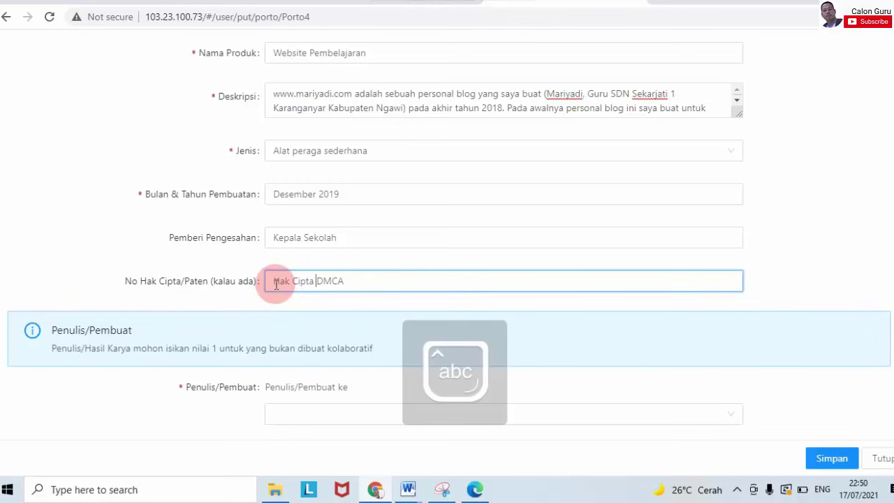
type("i")
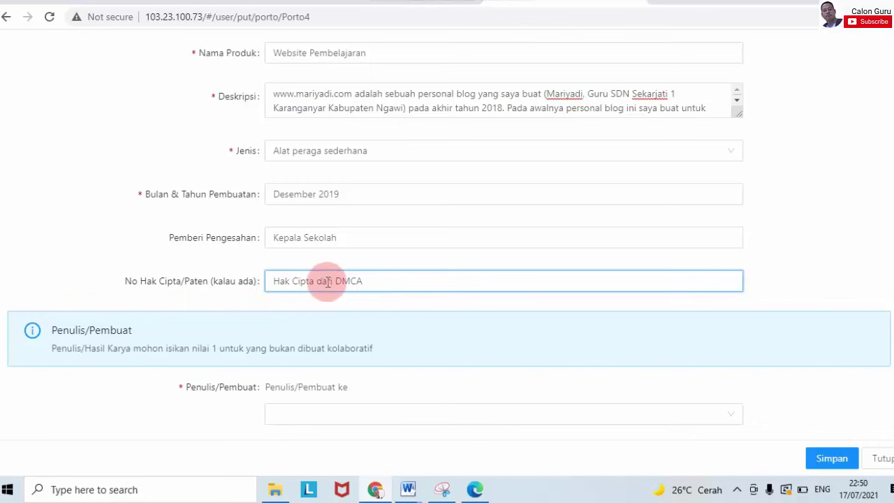
Step: Append "(Digital Millenium Copyright Act)" to the DMCA text in No Hak Cipta/Paten
left_click(376, 285)
type("(")
key("Caps_Lock")
type("D")
key("Caps_Lock")
type("igital")
key("Caps_Lock")
type("M")
key("Caps_Lock")
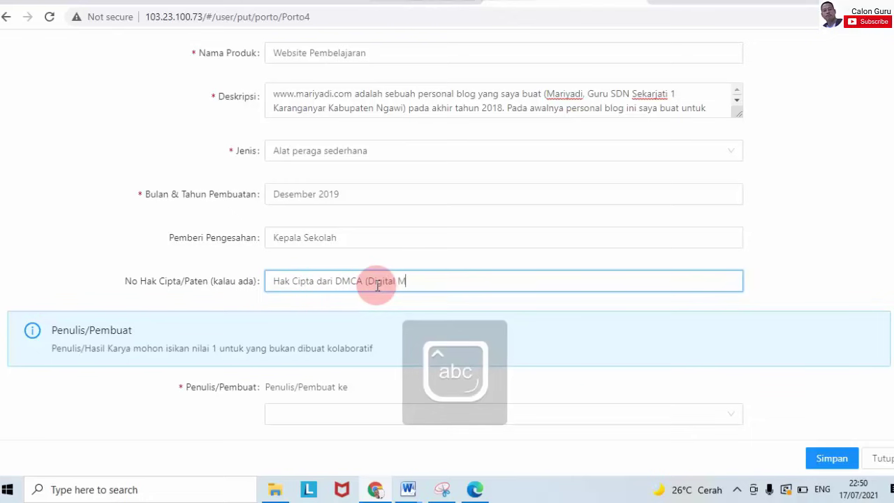
type("illenium")
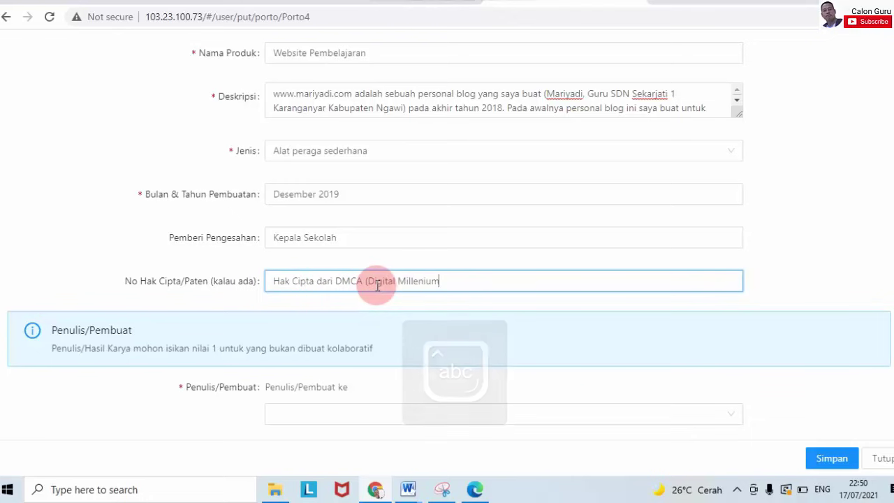
key("Caps_Lock")
type("C")
key("Caps_Lock")
type("opyright")
key("Caps_Lock")
type("A")
key("Caps_Lock")
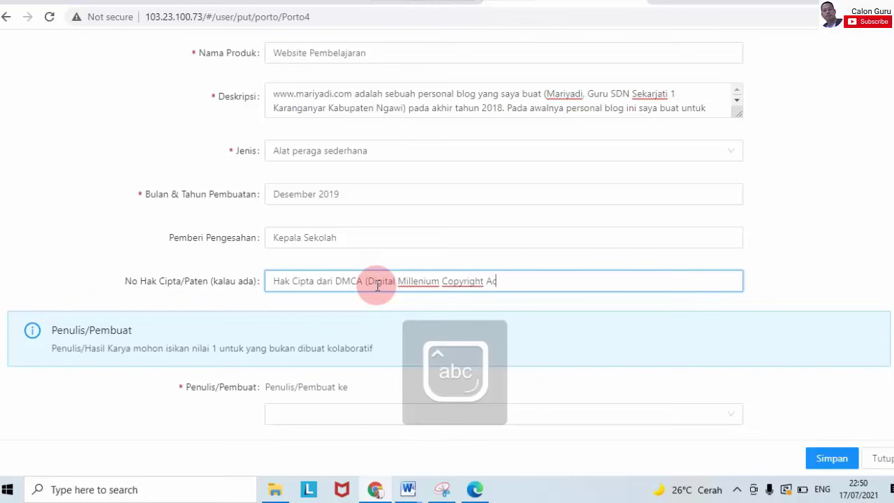
type("ct)")
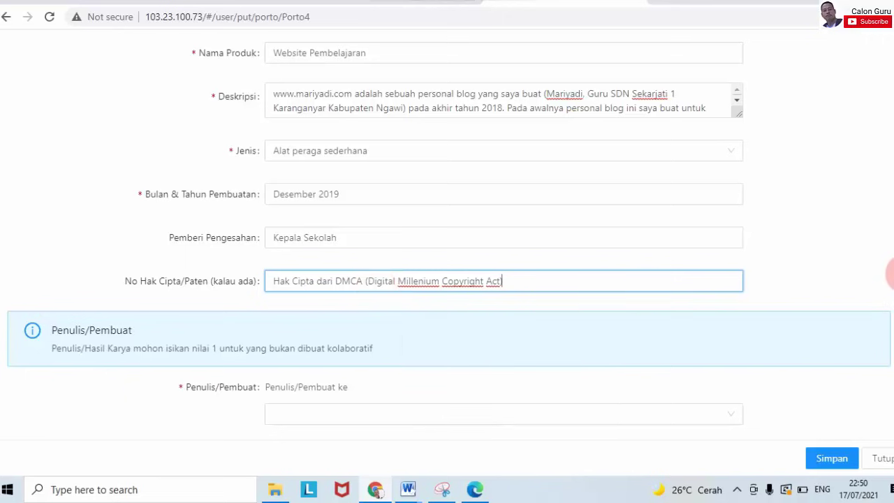
Step: Review the filled-in form and set Penulis/Pembuat to author 1 of 1
left_click(893, 252)
left_click_drag(892, 250, 893, 276)
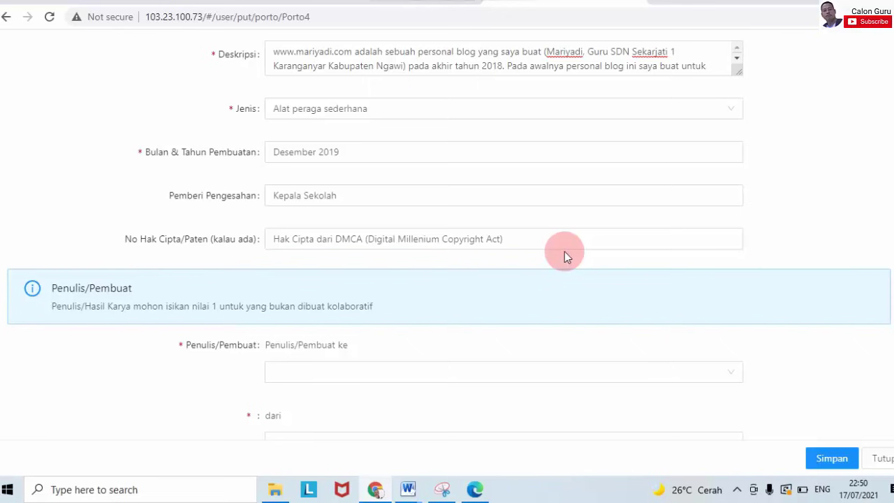
scroll(888, 269, "up", 2)
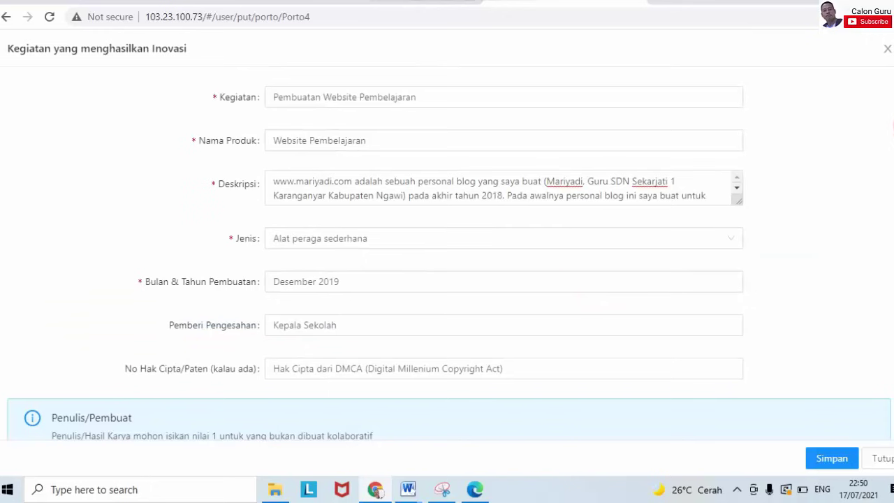
scroll(892, 125, "down", 3)
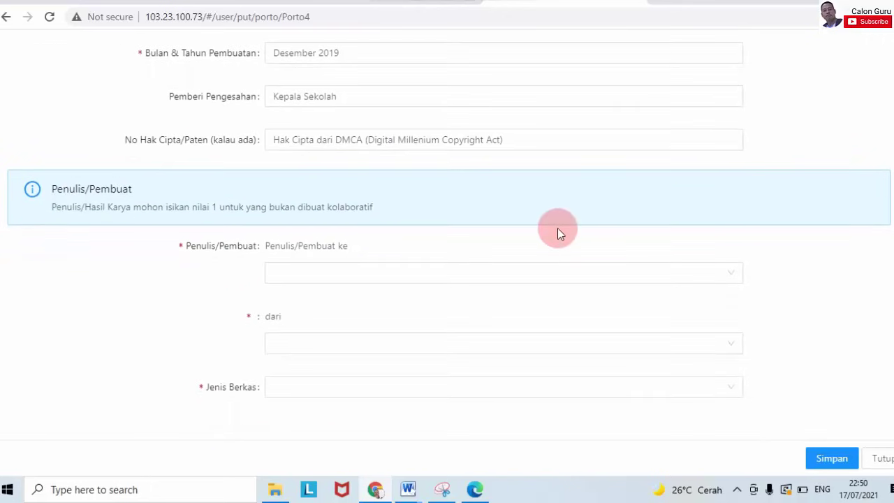
left_click(443, 276)
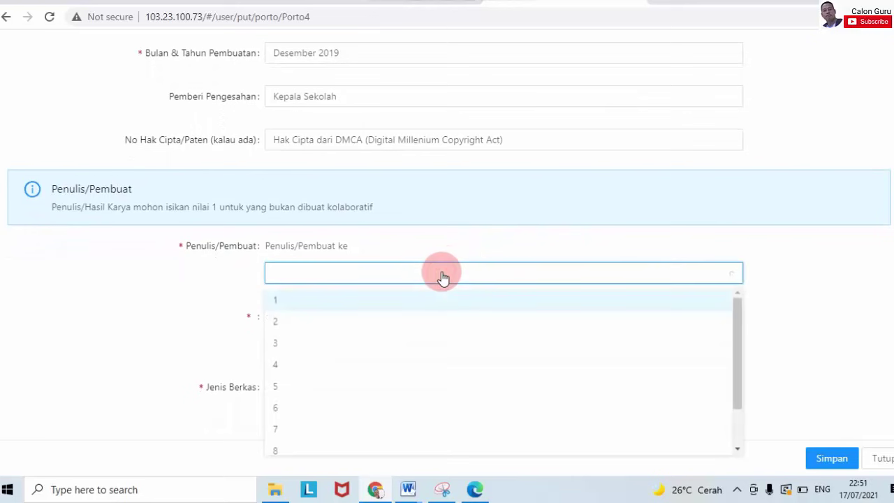
left_click(398, 301)
left_click(372, 343)
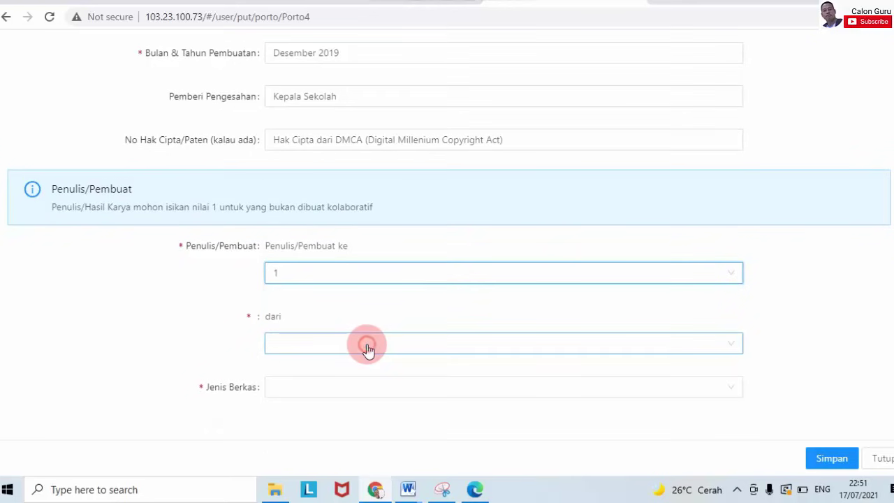
left_click(337, 175)
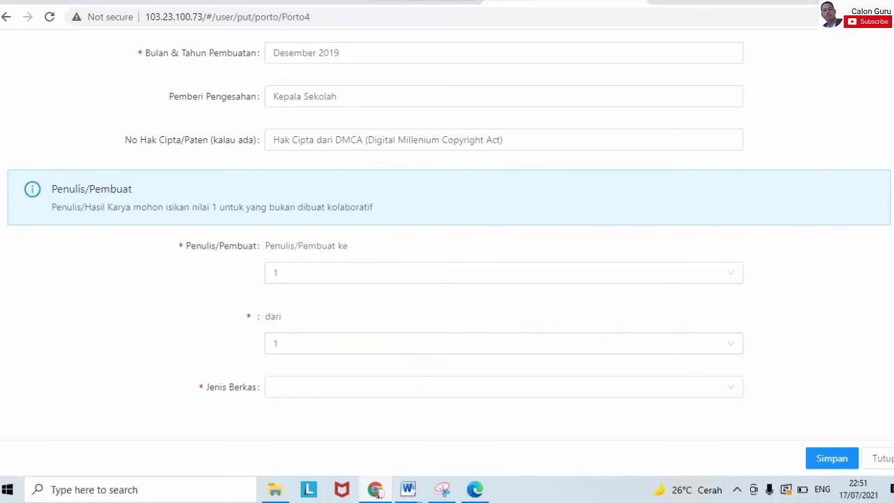
Step: Choose "Dokumen File" as the Jenis Berkas of the innovation entry
left_click(531, 395)
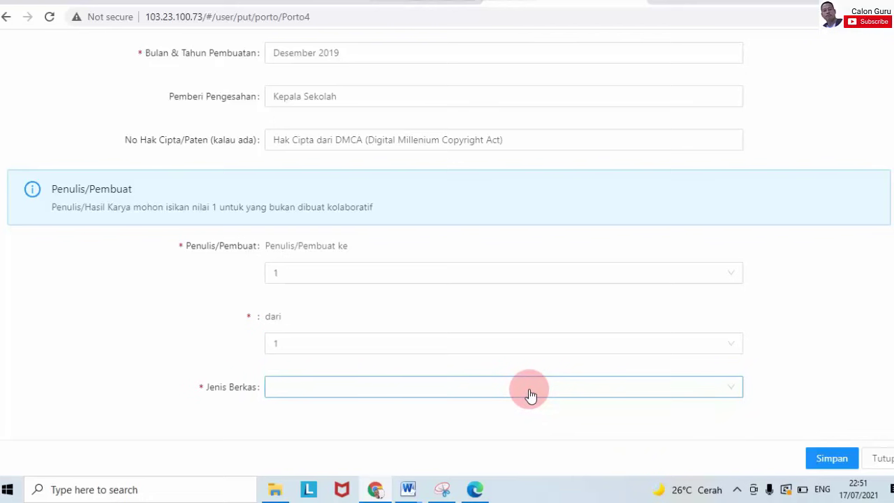
left_click(531, 394)
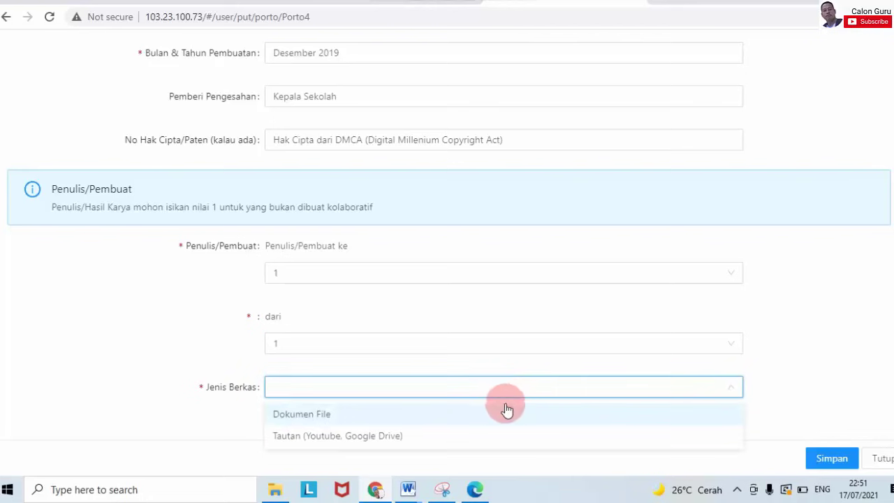
left_click(496, 416)
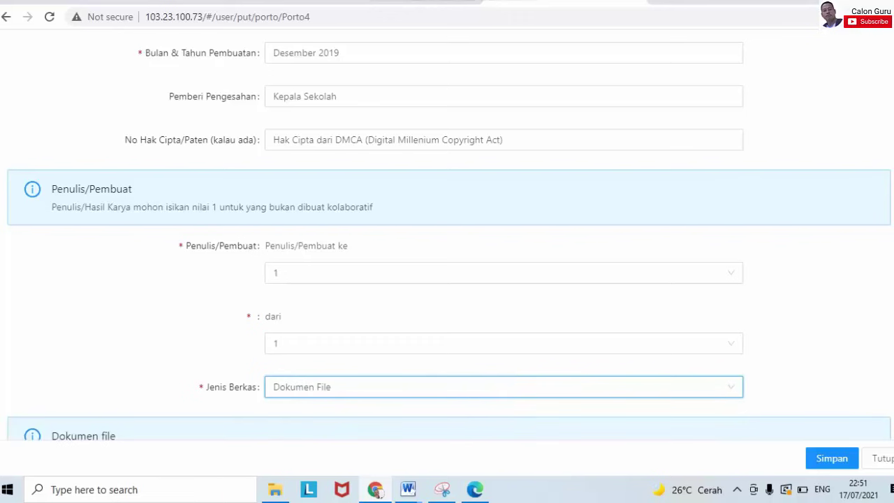
Step: Upload the full "Karya Inovasi Blog Pembelajaran" PDF as the Dokumen file and save the innovation entry
scroll(447, 279, "down", 2)
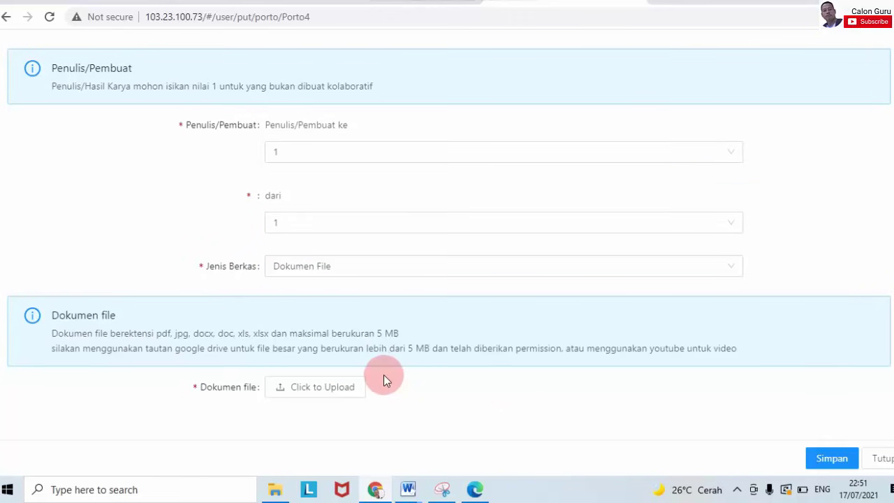
left_click(343, 392)
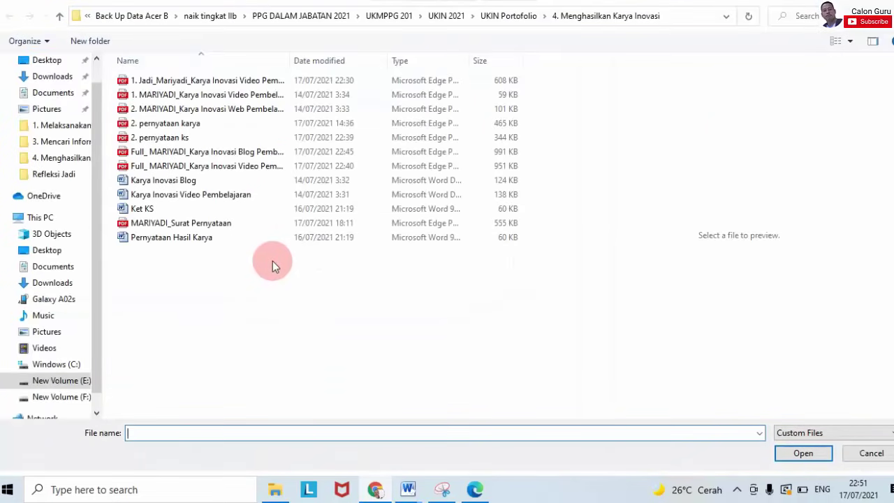
left_click(243, 155)
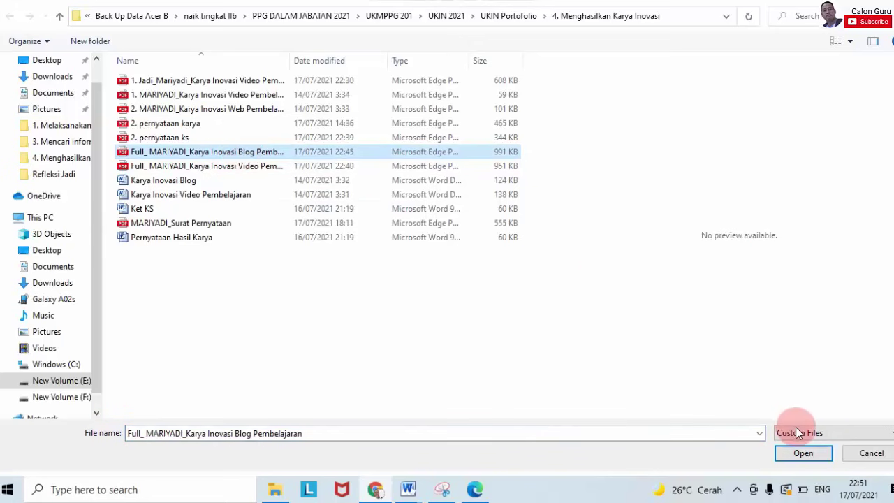
left_click(798, 451)
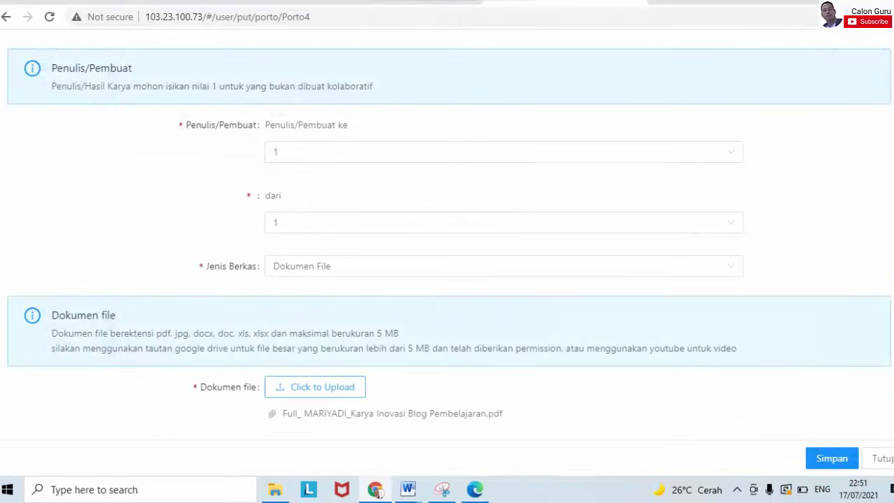
scroll(804, 420, "down", 1)
left_click(841, 462)
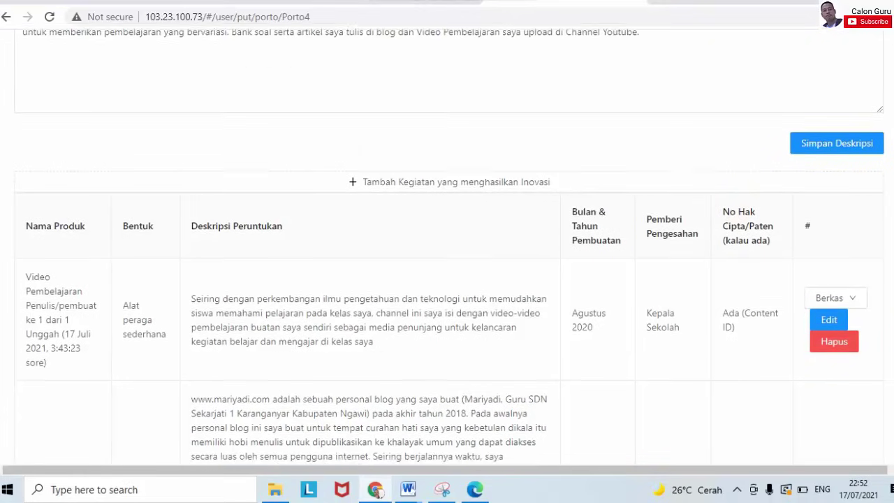
Step: Review the saved Website Pembelajaran entry in the innovation table and preview its attached file
scroll(447, 252, "down", 4)
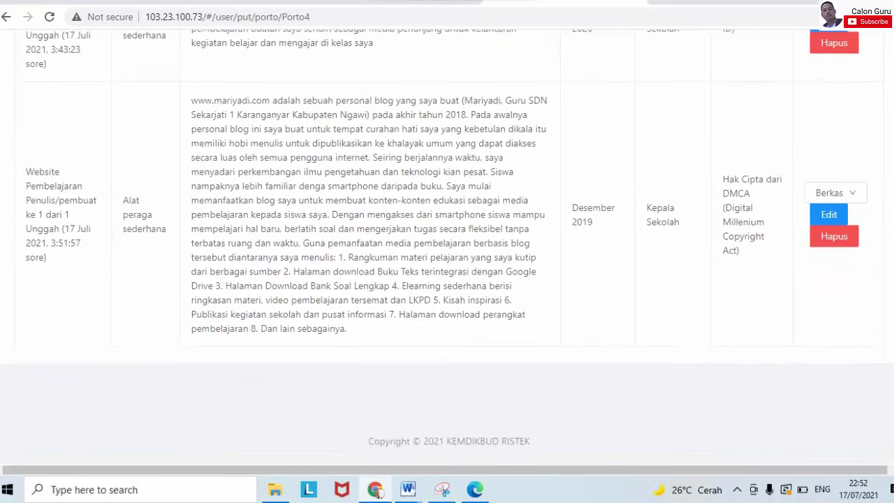
scroll(447, 251, "up", 5)
scroll(447, 252, "down", 5)
scroll(459, 176, "up", 1)
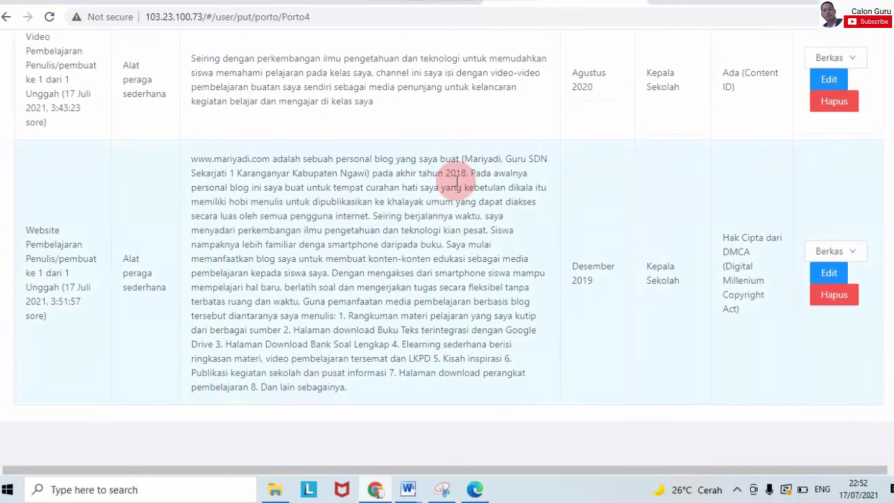
mouse_move(832, 251)
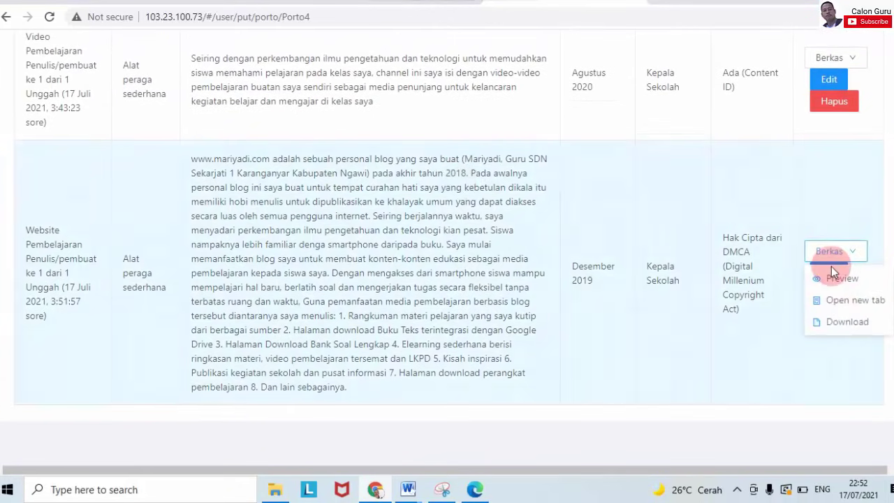
left_click(832, 280)
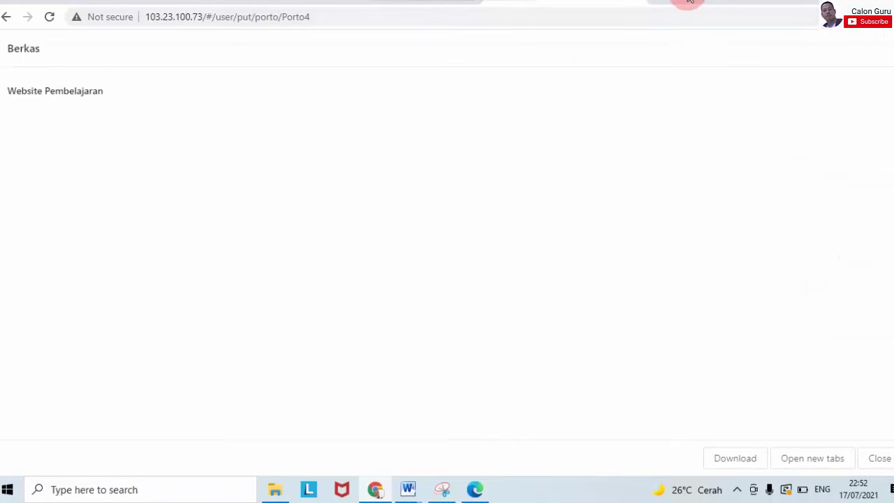
Step: Check the pages of the blog innovation PDF in Microsoft Edge, returning to Chrome to close the file preview
left_click(475, 489)
scroll(447, 266, "up", 7)
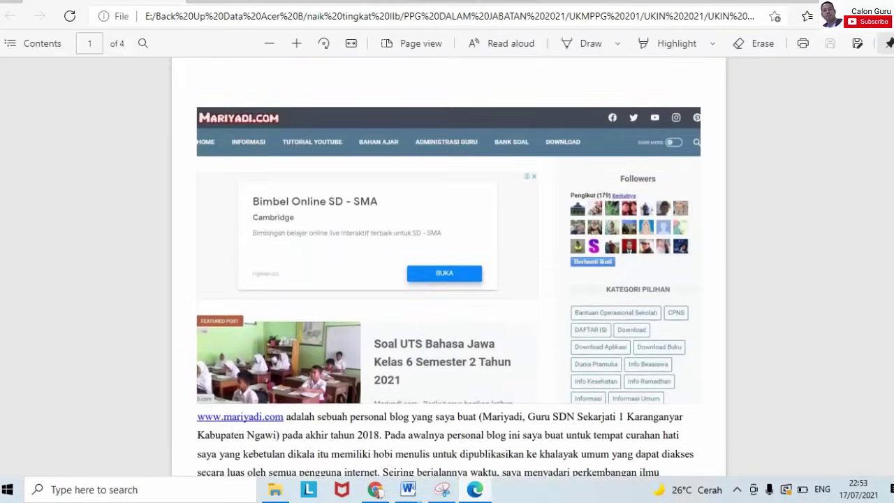
scroll(447, 266, "down", 20)
scroll(447, 266, "up", 15)
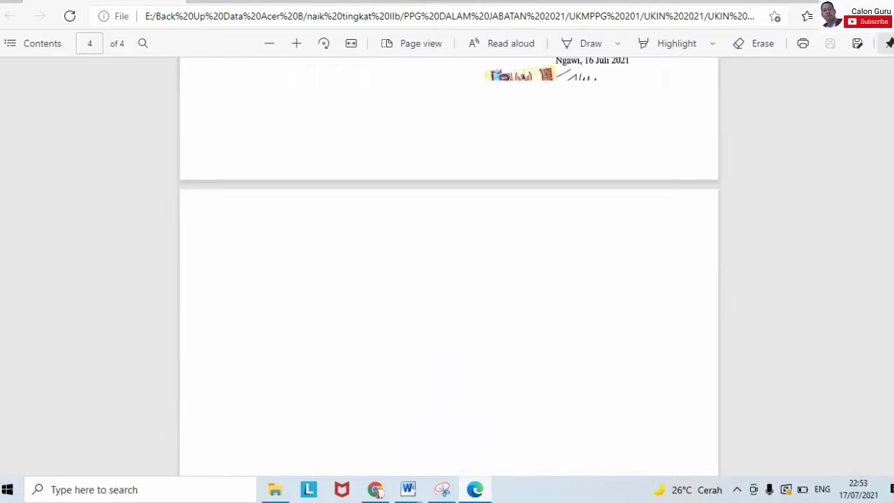
left_click(502, 433)
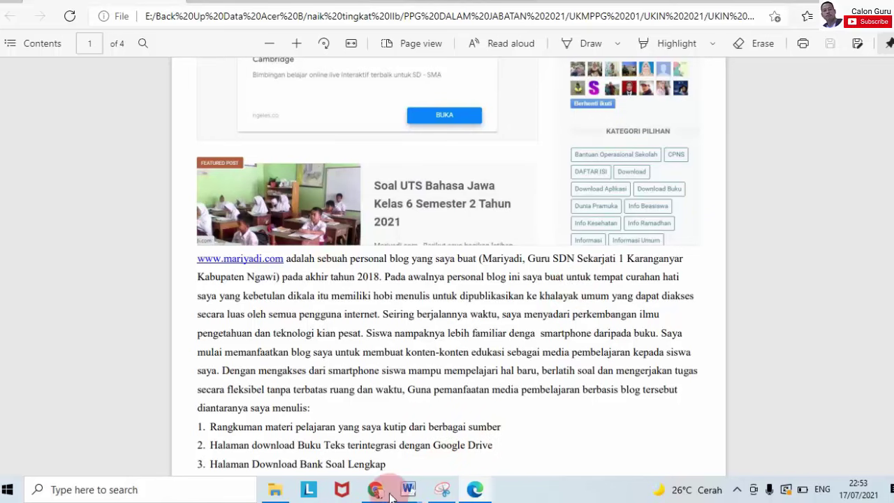
left_click(375, 489)
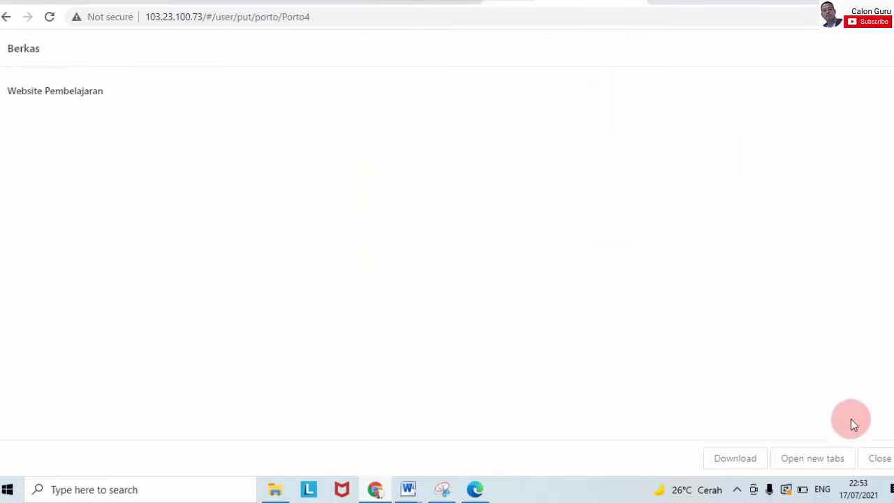
left_click(884, 461)
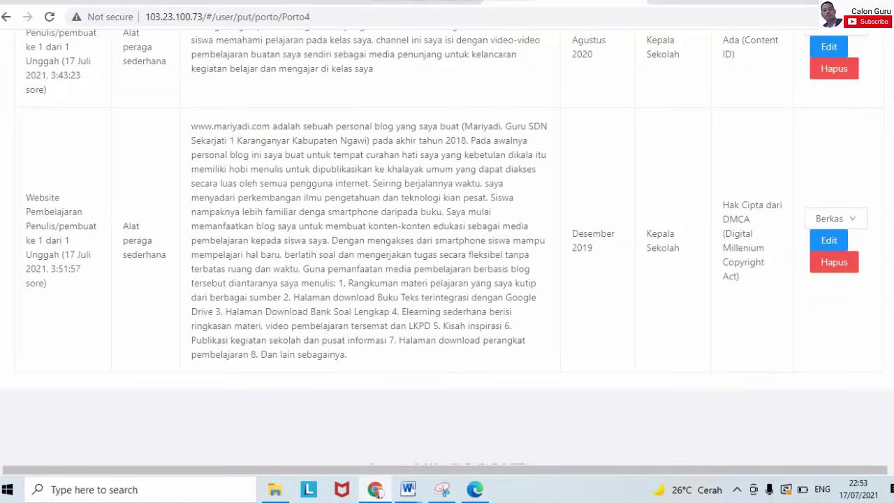
Step: Return to the portfolio overview and open the section Kegiatan Prestasi Hasil Kompetisi yang Pernah Dicapai
scroll(888, 466, "up", 15)
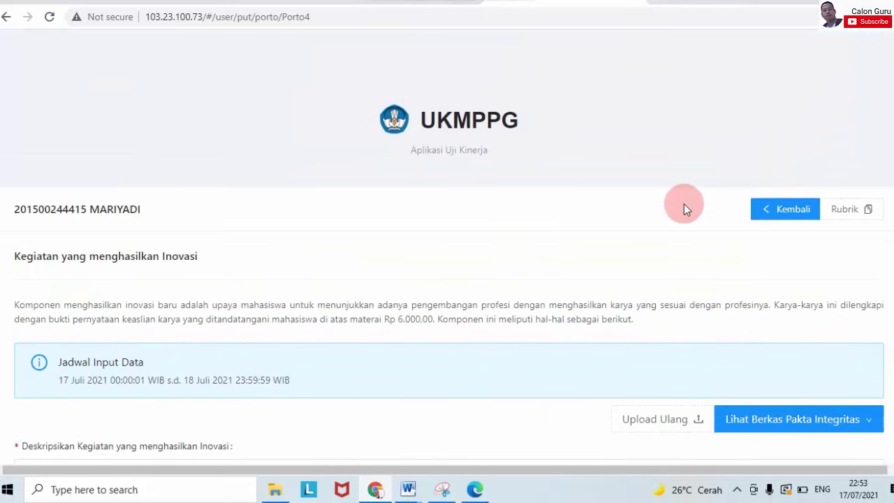
left_click(764, 207)
scroll(500, 293, "down", 3)
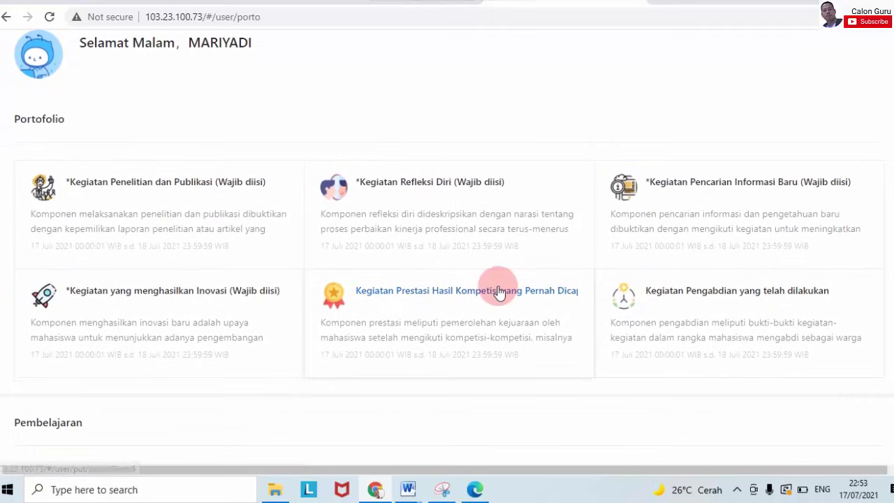
left_click(501, 293)
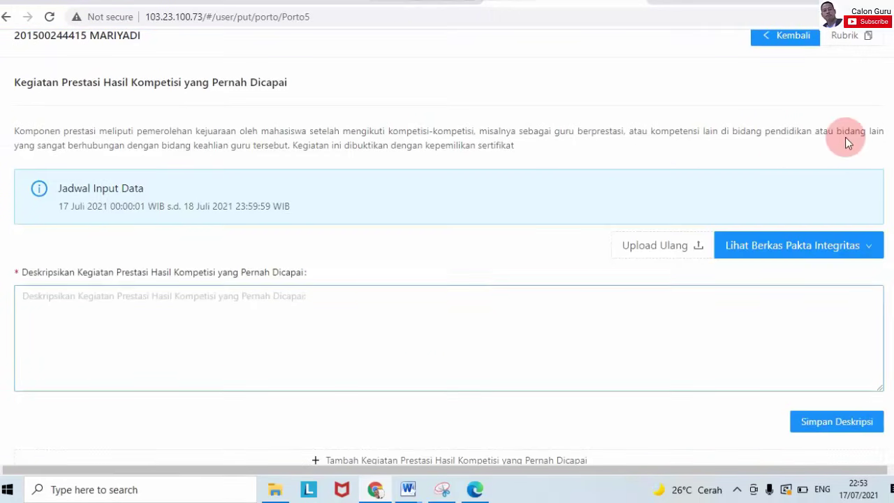
Step: Examine the competition achievement section's instructions, description field and activity table
scroll(449, 255, "down", 3)
scroll(734, 97, "up", 2)
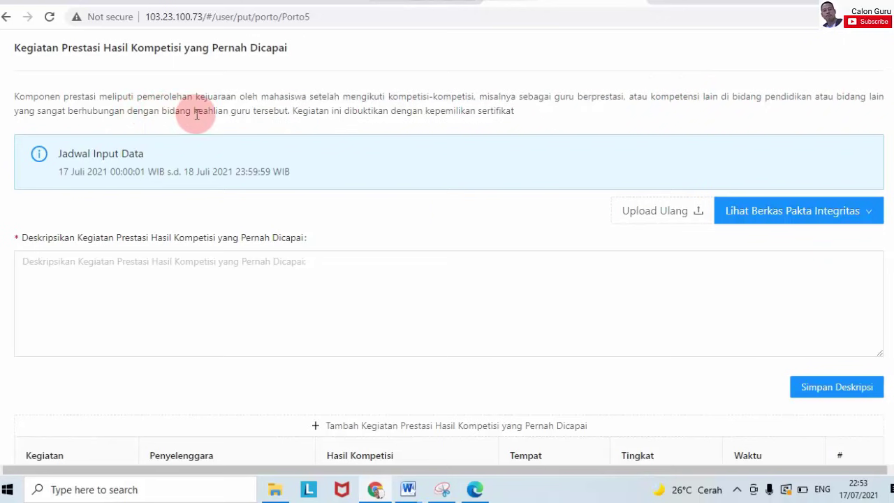
left_click(273, 263)
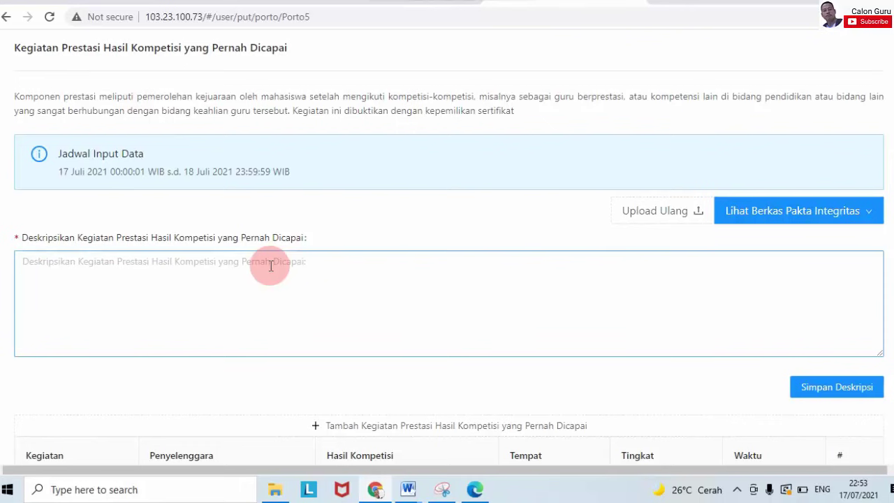
scroll(888, 151, "down", 3)
scroll(888, 151, "up", 5)
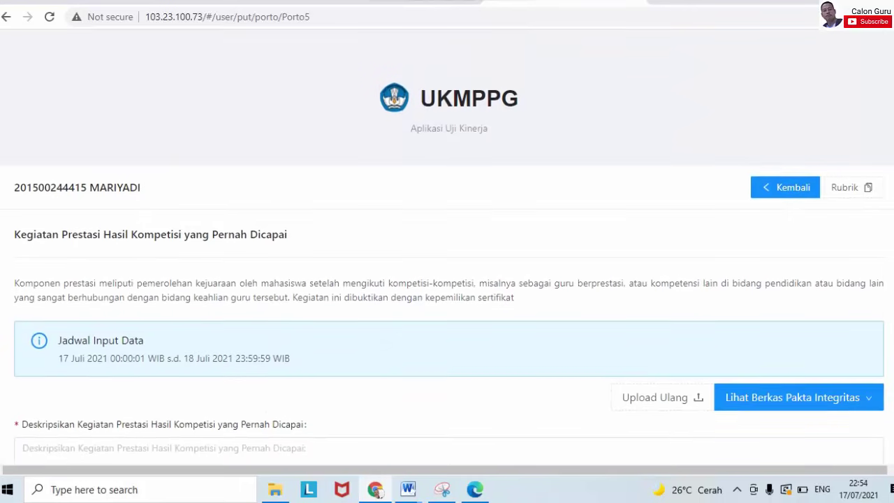
scroll(447, 244, "down", 3)
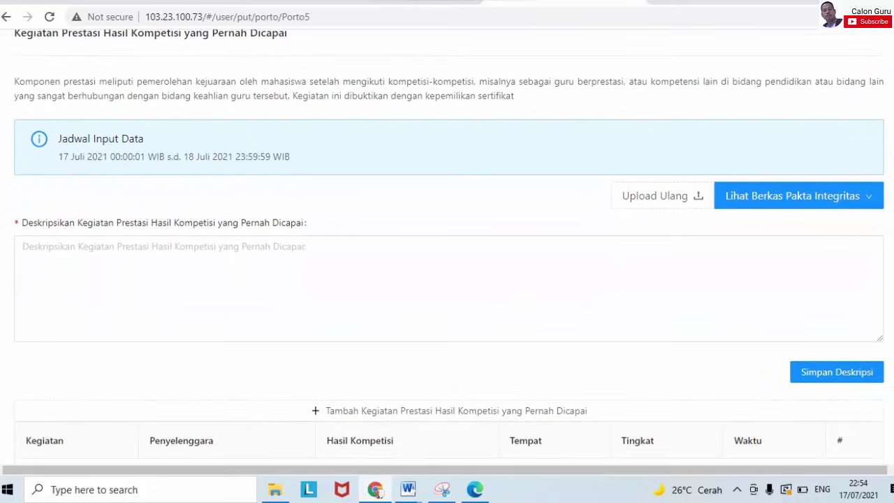
scroll(447, 244, "down", 1)
scroll(447, 244, "up", 4)
scroll(447, 245, "down", 4)
scroll(447, 244, "down", 1)
scroll(447, 244, "up", 3)
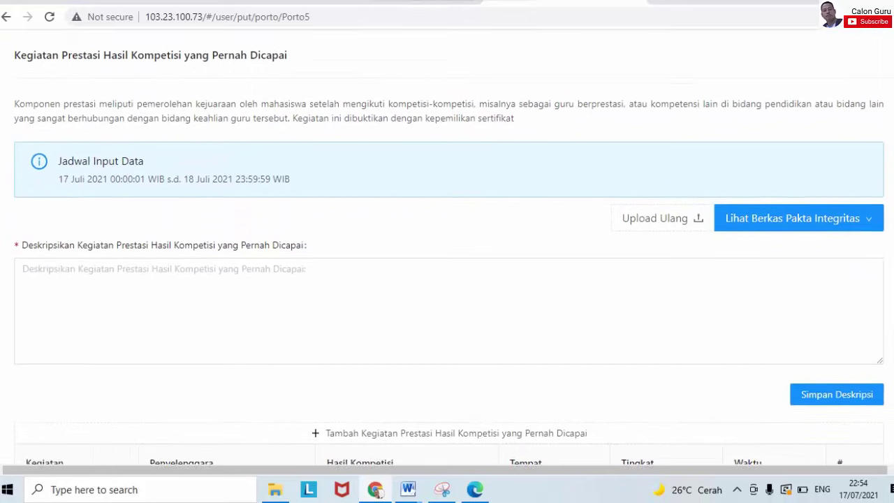
scroll(447, 244, "up", 1)
scroll(448, 245, "down", 1)
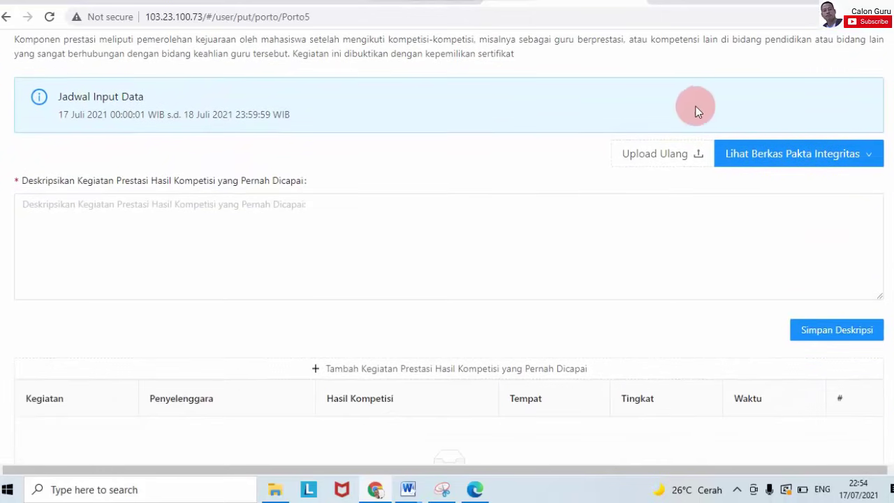
Step: Switch to File Explorer and open the Kegiatan Lomba Jumbara PDF from the folder "5. Berprestasi Melalui Kompetisi"
left_click(685, 2)
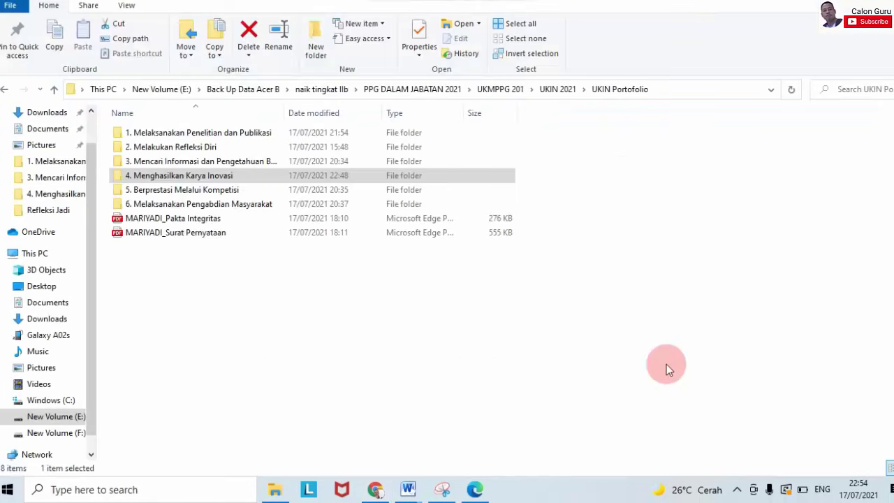
double_click(225, 189)
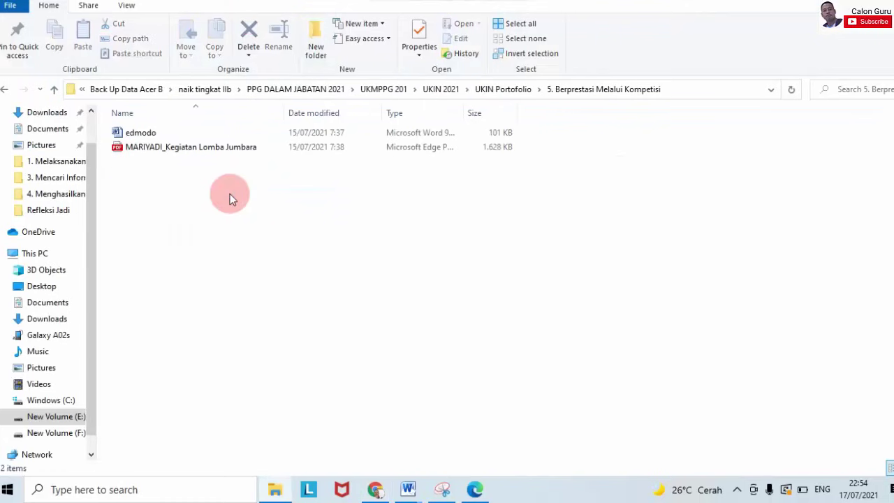
double_click(187, 148)
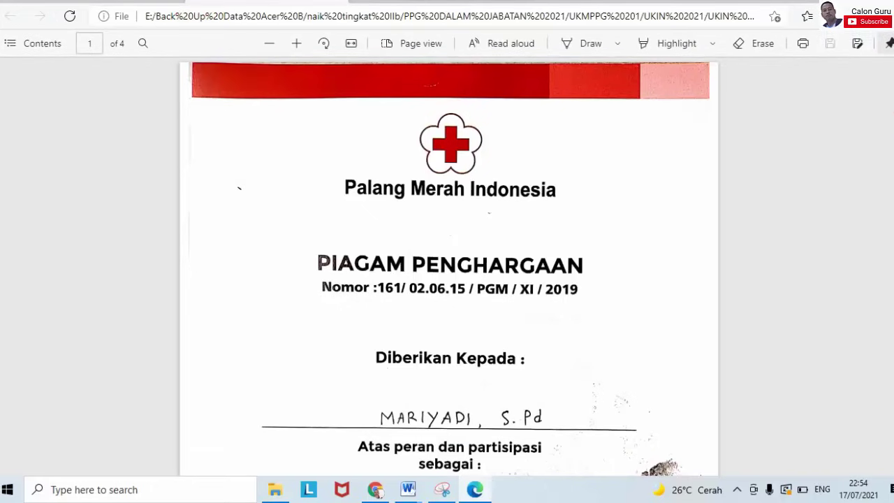
Step: Look through the award certificate and the activity photos in the Jumbara competition PDF
scroll(447, 266, "down", 10)
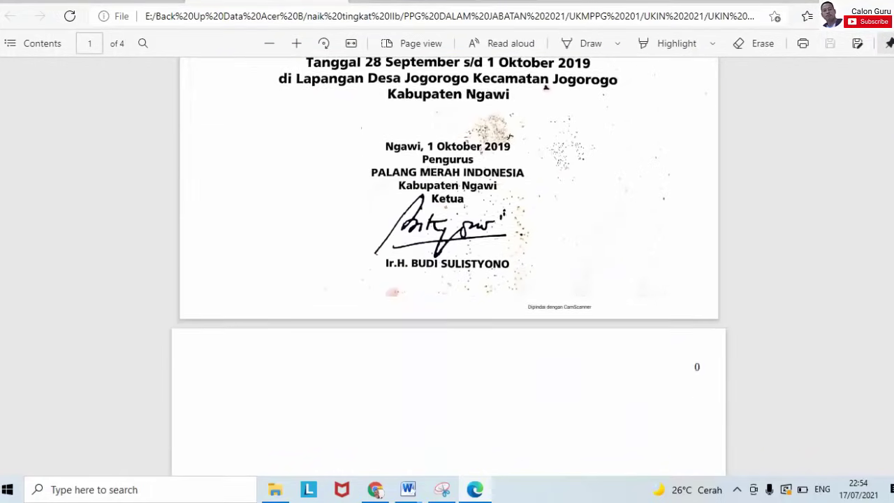
scroll(697, 341, "down", 8)
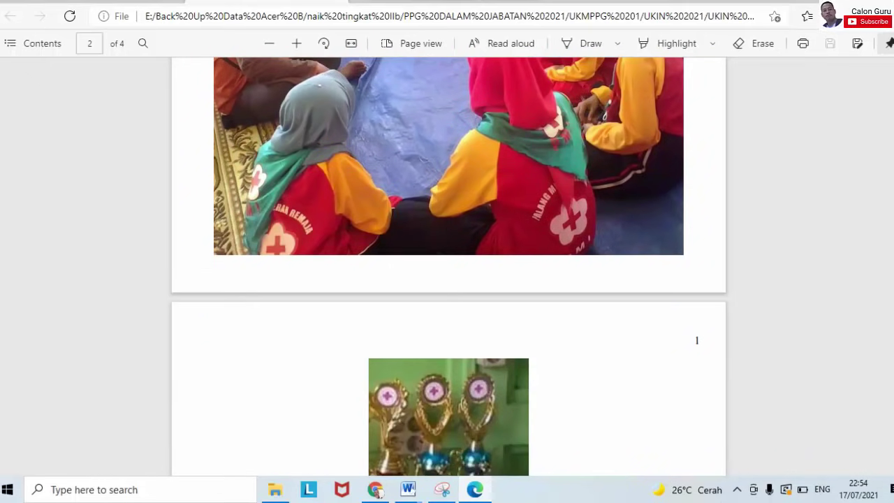
scroll(696, 340, "up", 4)
scroll(697, 341, "down", 8)
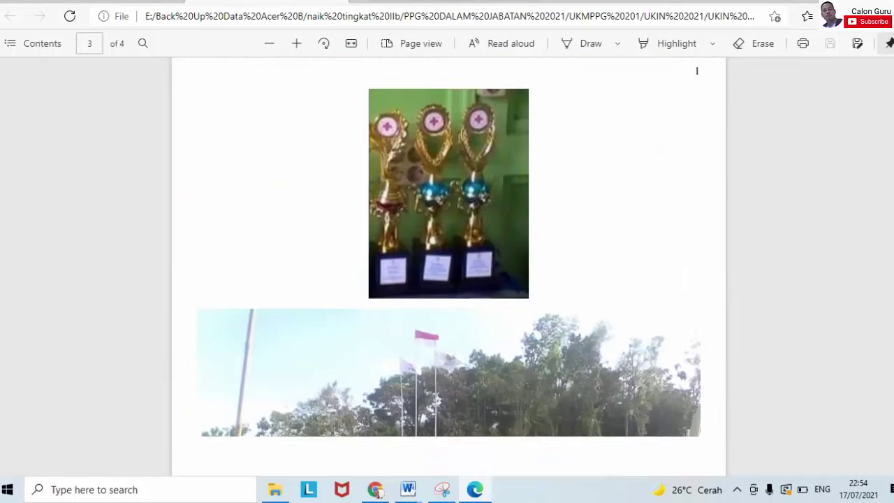
scroll(448, 266, "down", 10)
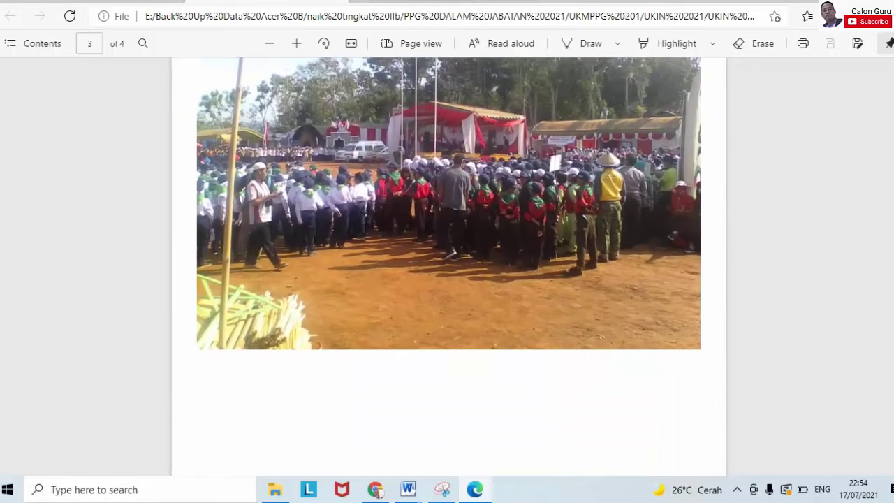
scroll(448, 267, "down", 5)
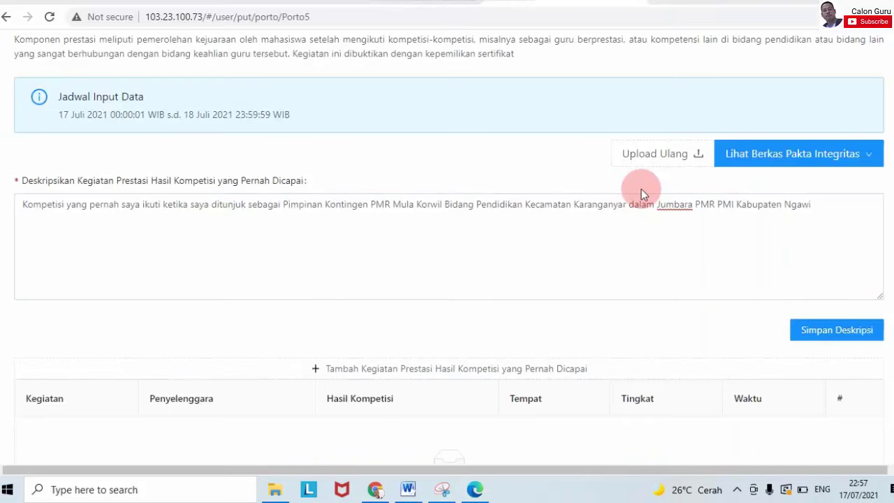
Step: Save the description of the competition achievement activities
left_click(208, 279)
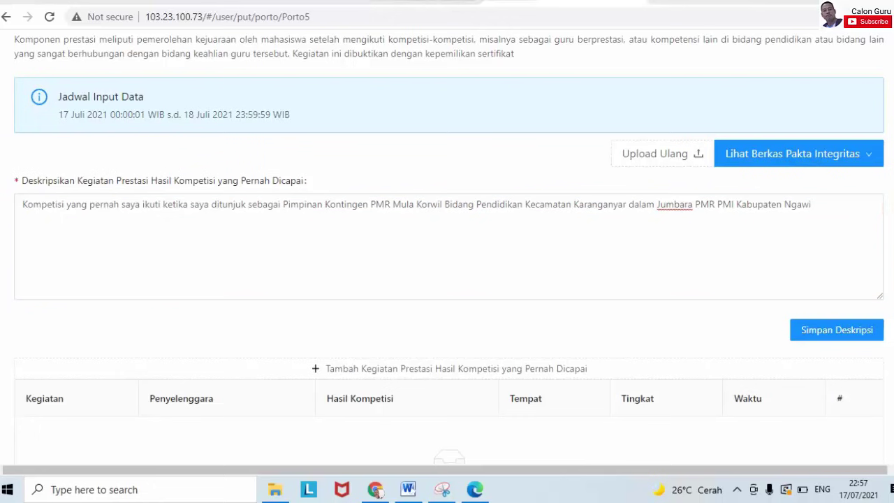
scroll(447, 245, "down", 2)
left_click(848, 203)
scroll(886, 273, "down", 1)
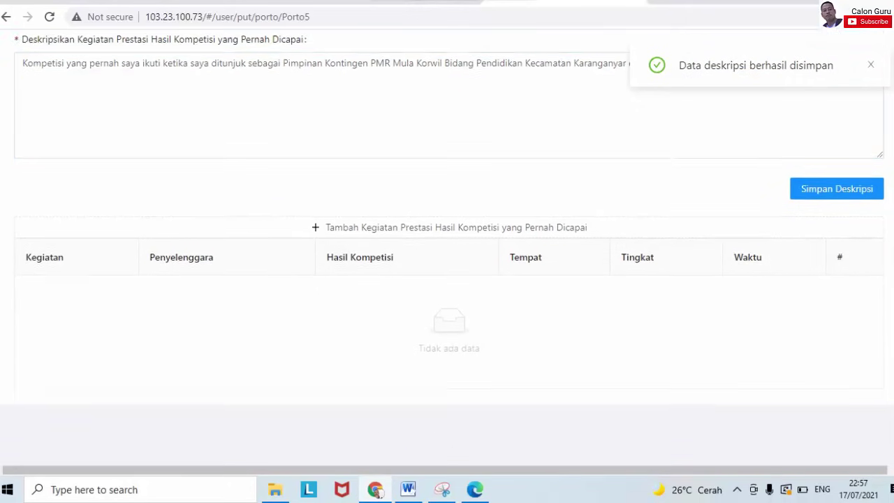
Step: Add a competition entry with Kegiatan "Jumbara PMR XI PMI Kabupaten Ngawi" and Jenis "Mengikuti kompetisi tingkat Kabupaten (Juara 1 sd 5)"
scroll(555, 186, "down", 1)
left_click(501, 184)
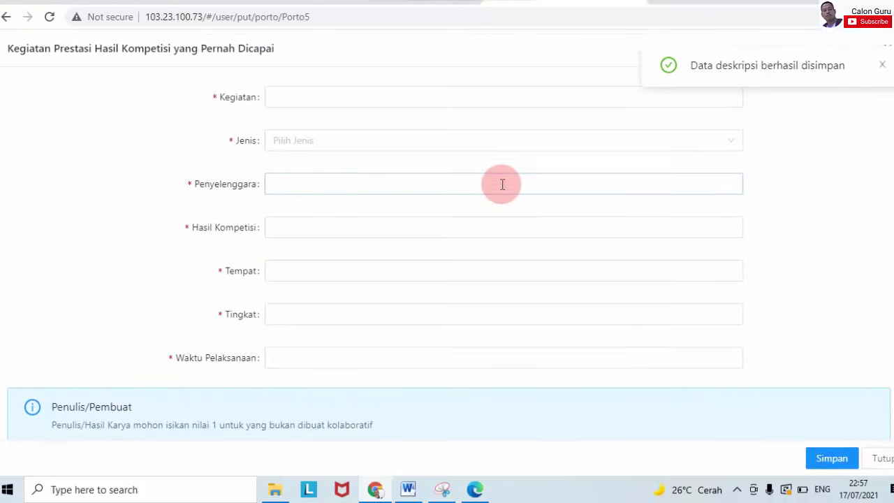
left_click(771, 235)
left_click(481, 104)
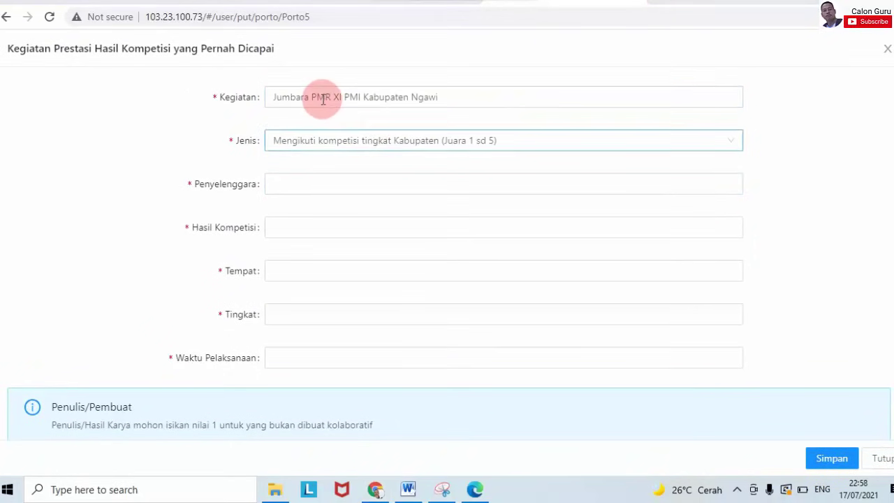
Step: Fill in the Penyelenggara as "PMI Kabupaten Ngawi", copied from the Kegiatan value
left_click(319, 189)
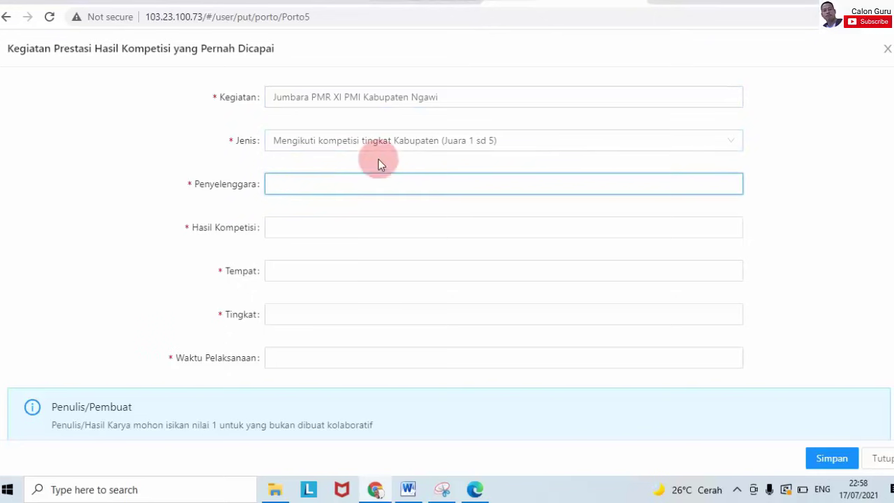
left_click(443, 97)
left_click_drag(447, 97, 345, 97)
key("ctrl+c")
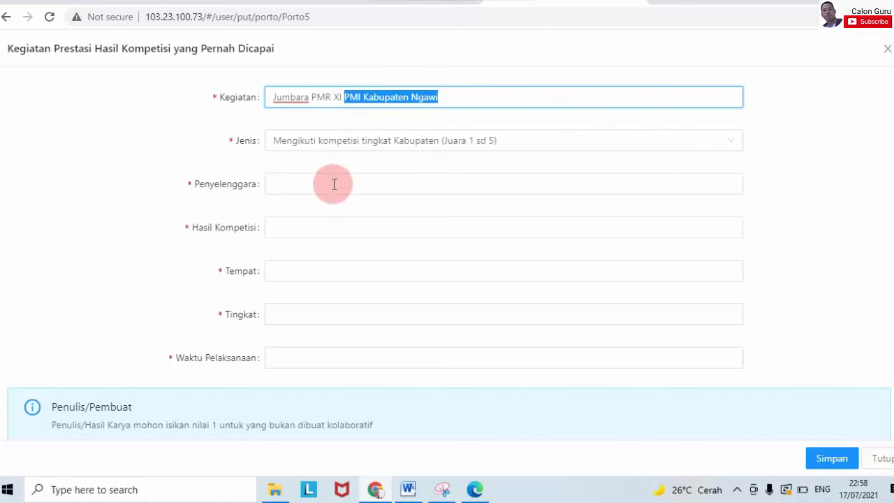
left_click(330, 186)
key("ctrl+v")
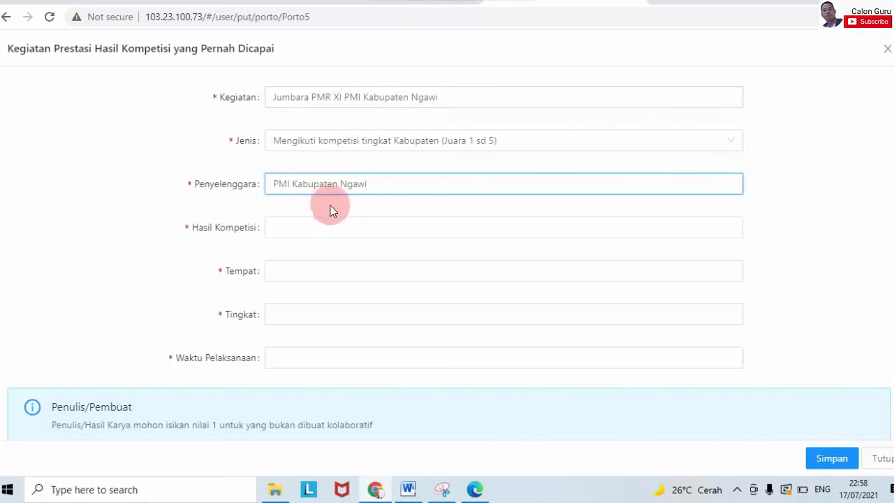
Step: Enter "Juara Harapan" as the Hasil Kompetisi
left_click(325, 228)
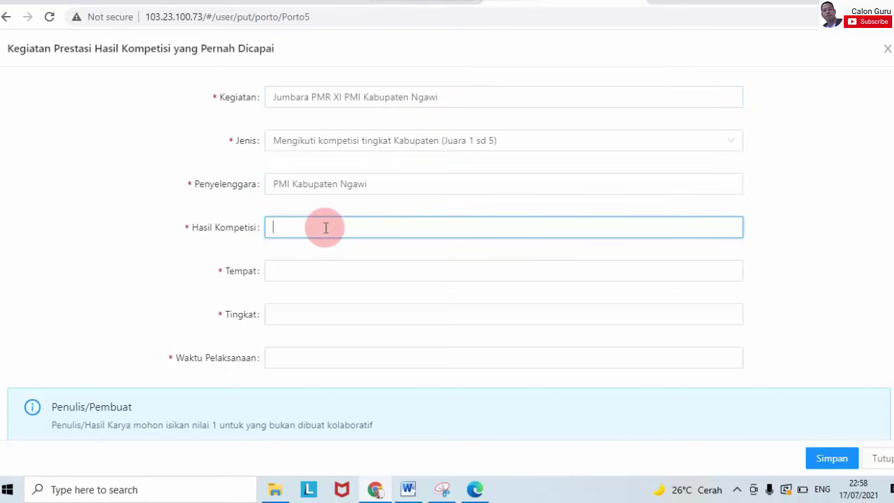
key("Caps_Lock")
type("J")
key("Caps_Lock")
type("uar")
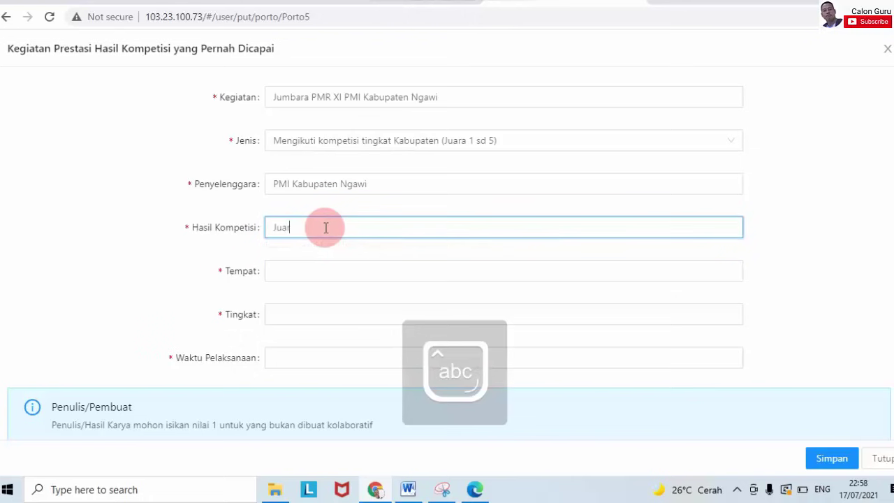
type("a Harapan")
Step: Paste "Lapangan Desa Jogorogo Kecamatan Jogorogo Kabupaten Ngawi" as the Tempat and set the Tingkat to "Kabupaten"
left_click(373, 271)
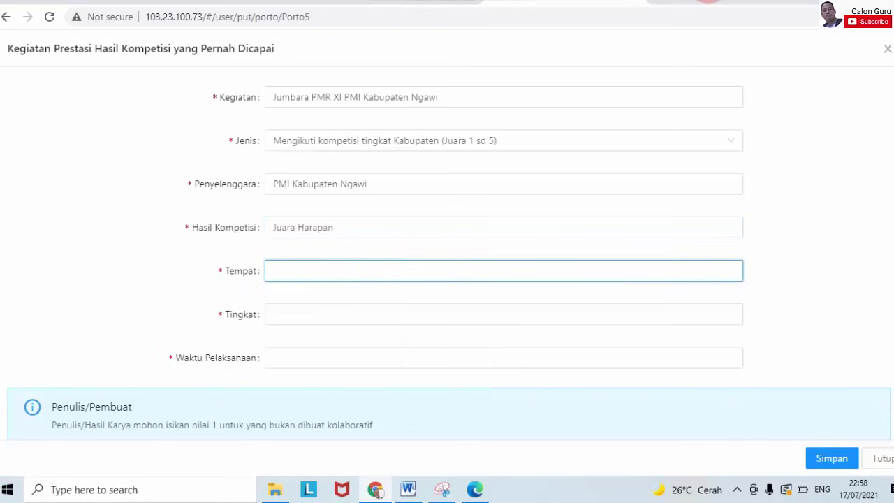
key("ctrl+v")
left_click(390, 314)
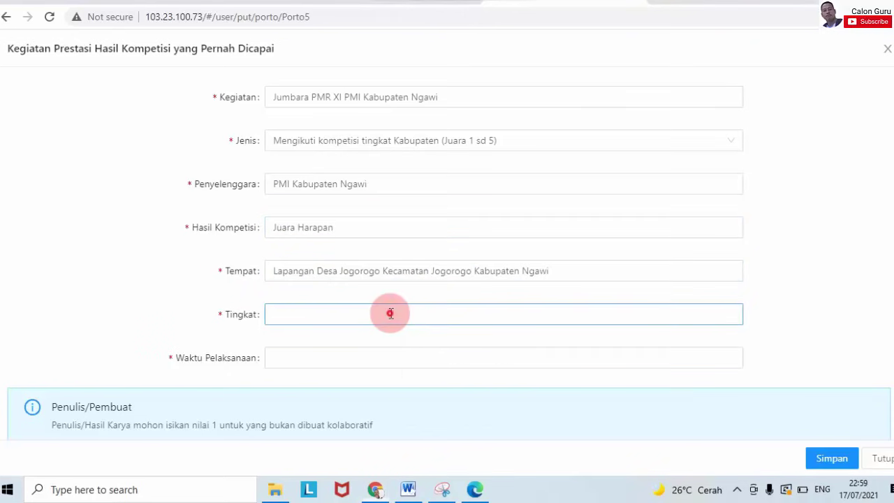
key("Caps_Lock")
type("K")
key("Caps_Lock")
type("abupaten")
Step: Check the event dates in the Jumbara PDF and begin the Waktu Pelaksanaan with "28 Oktober - 1"
left_click(373, 355)
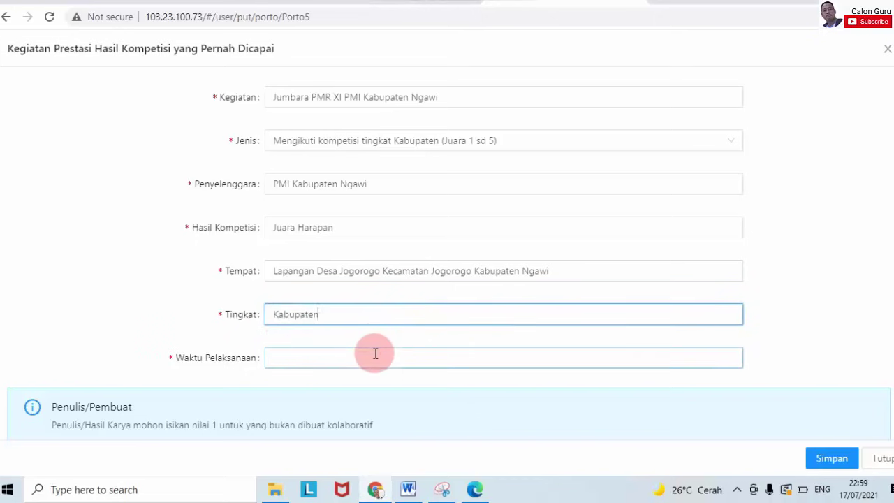
mouse_move(482, 491)
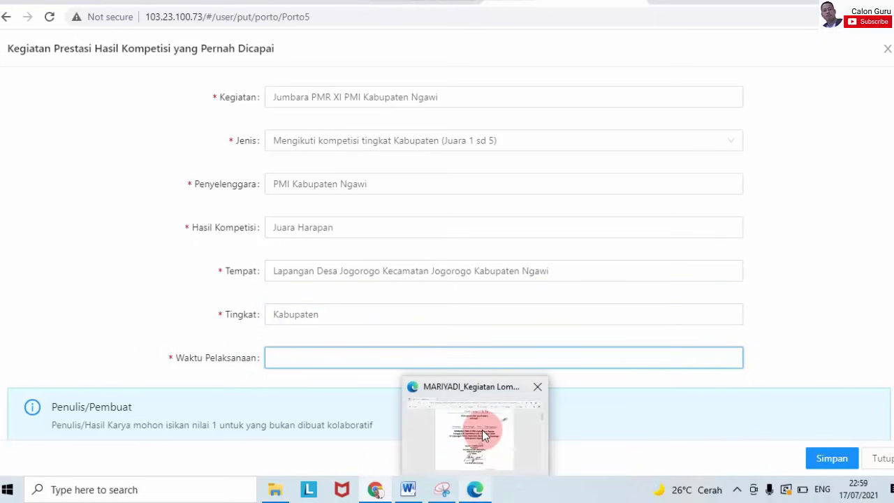
left_click(482, 430)
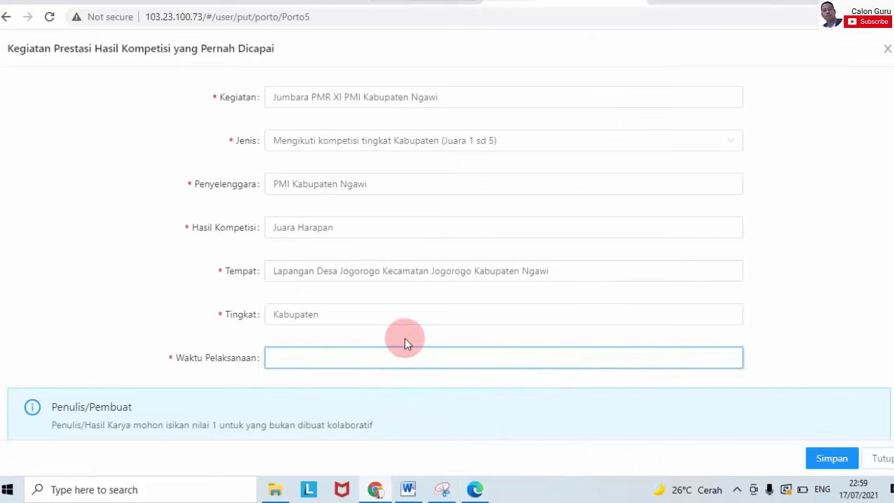
type("28 ")
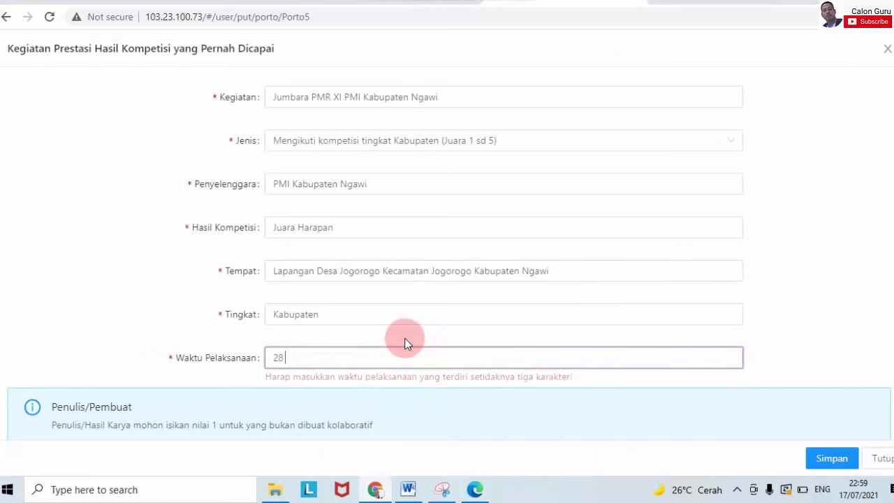
type("Oktober")
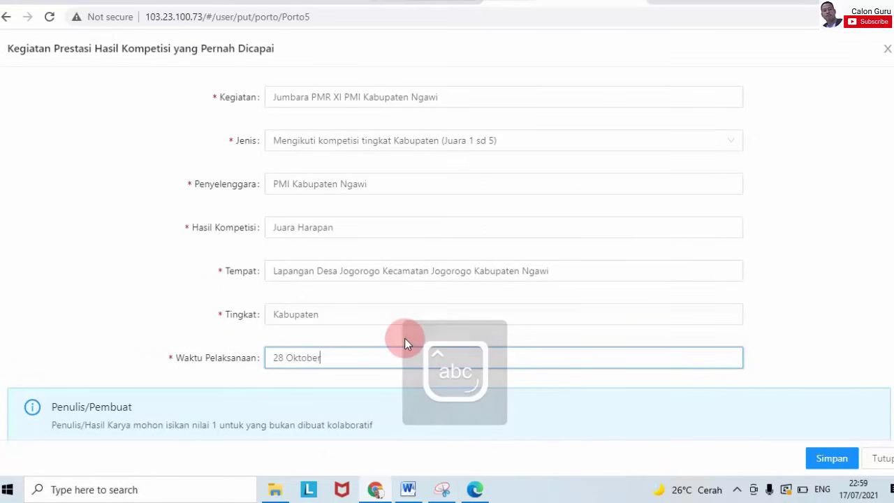
type(" - 1")
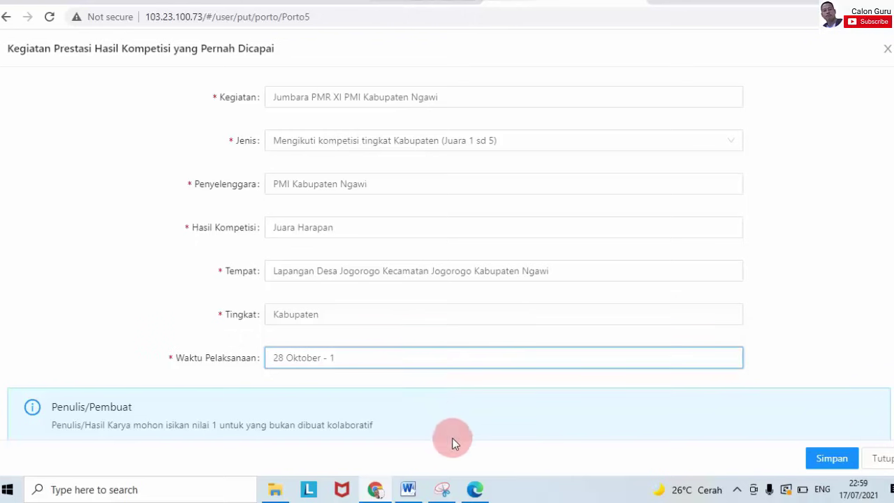
mouse_move(473, 487)
mouse_move(486, 447)
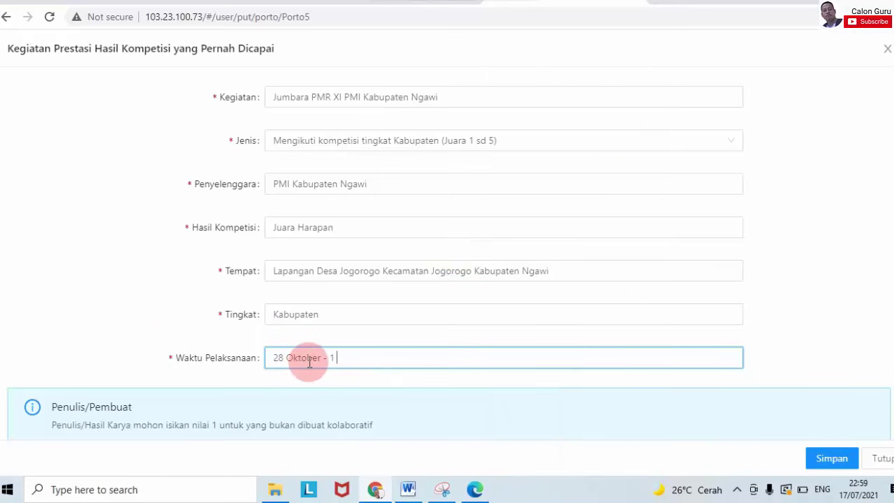
Step: Correct the start month to September and complete the Waktu Pelaksanaan as "28 September - 1 Oktober 2019"
left_click_drag(321, 359, 289, 358)
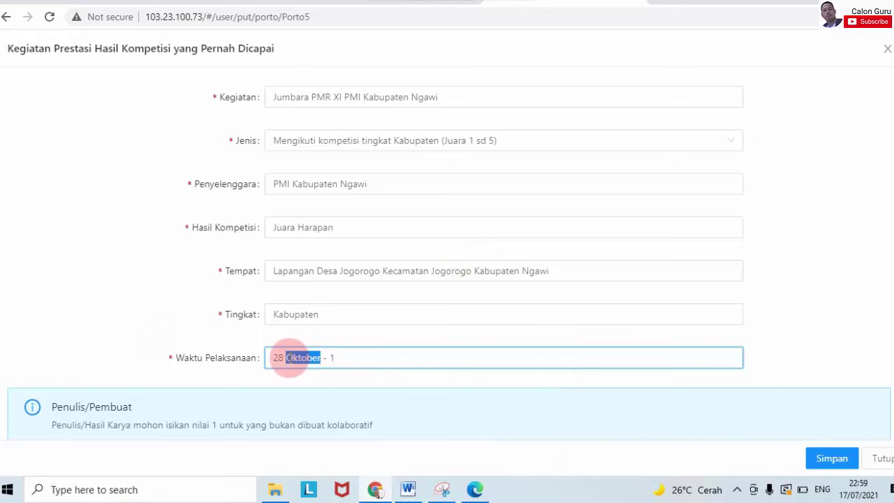
key("Caps_Lock")
type("S")
key("Caps_Lock")
type("eptember")
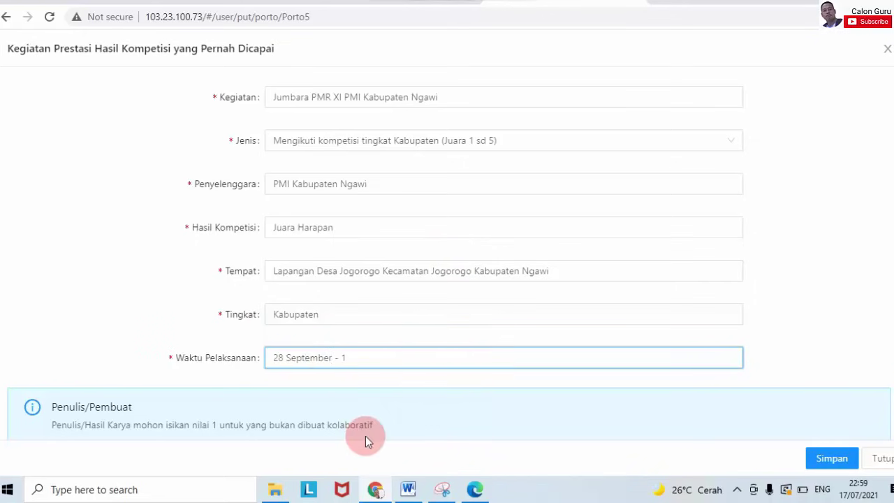
mouse_move(506, 407)
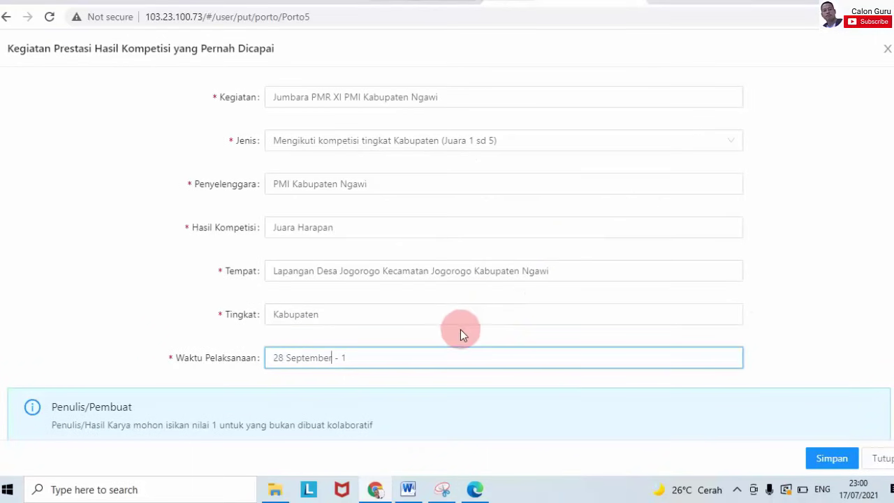
type("Oktobe")
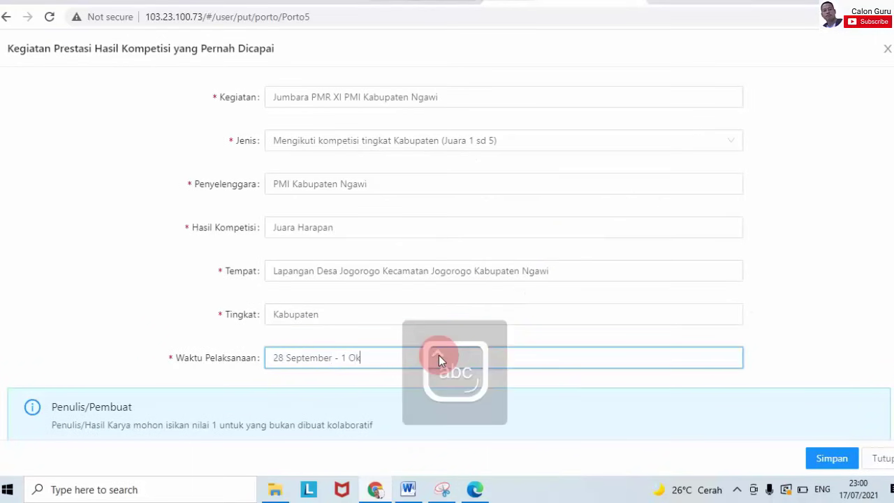
type("r 2019")
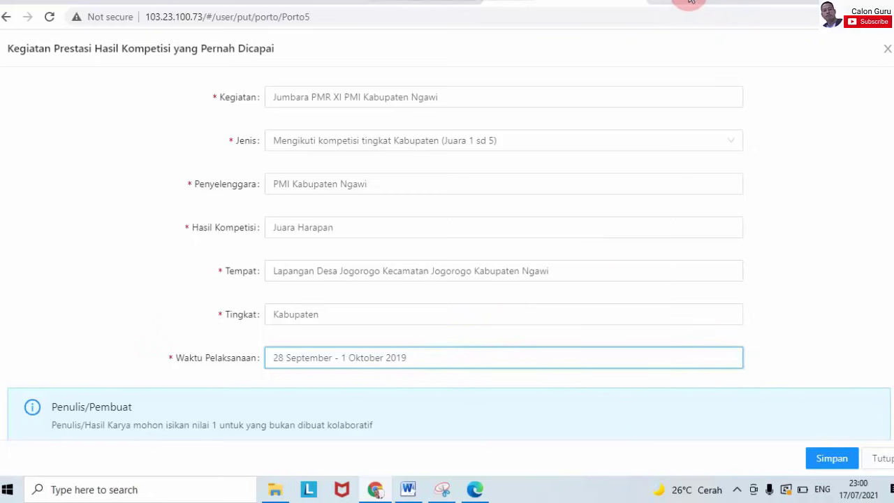
Step: Set the Jenis Berkas of the competition entry to "Dokumen File"
scroll(447, 244, "down", 1)
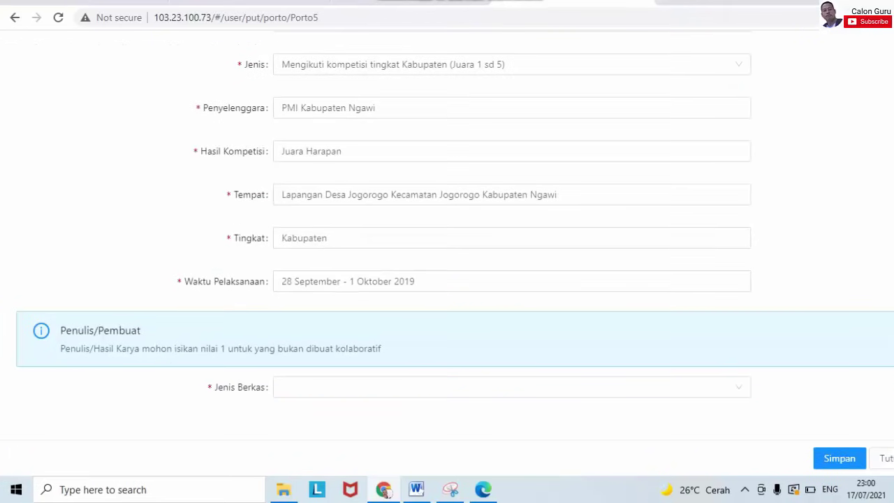
left_click(522, 387)
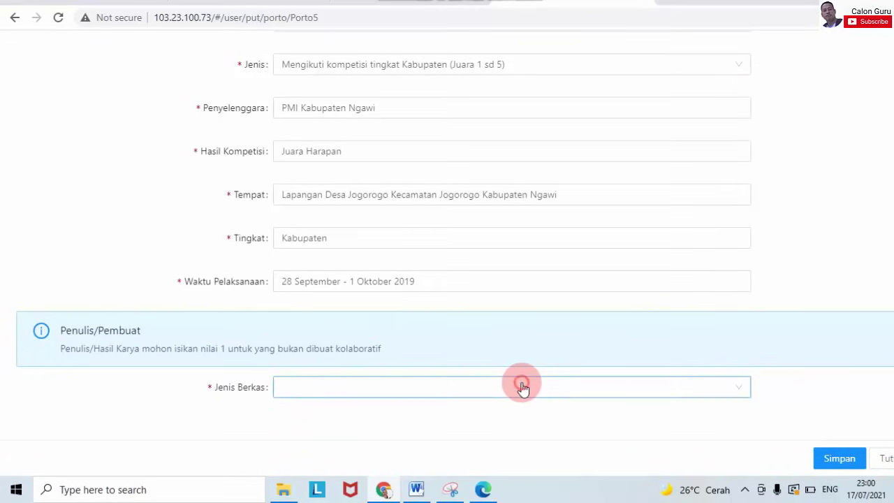
left_click(431, 421)
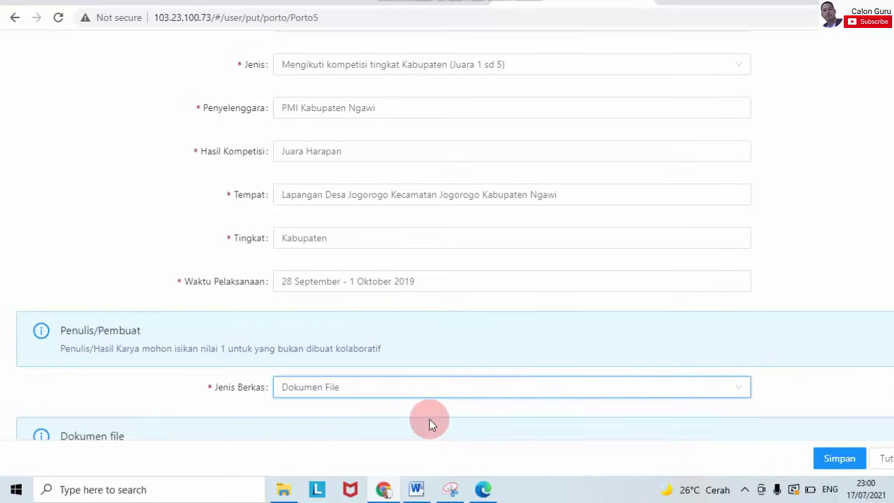
scroll(432, 364, "down", 2)
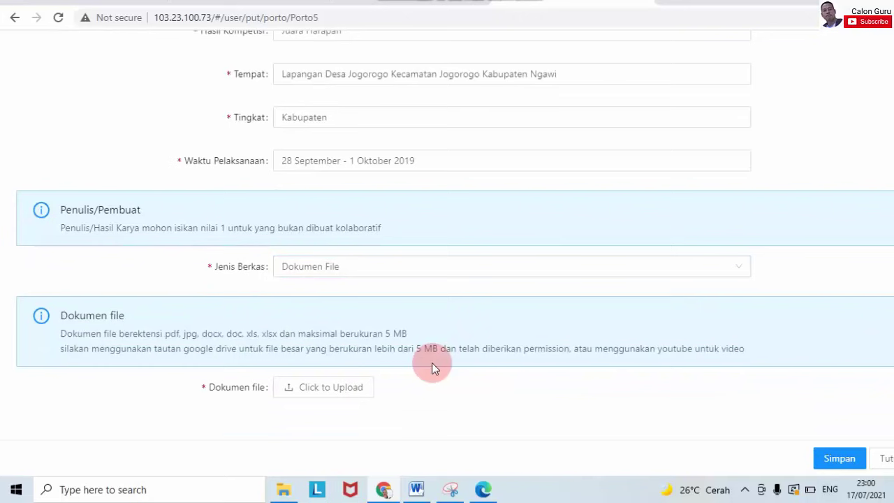
Step: Upload the Kegiatan Lomba Jumbara PDF from the folder "5. Berprestasi Melalui Kompetisi" and save the competition entry
left_click(330, 389)
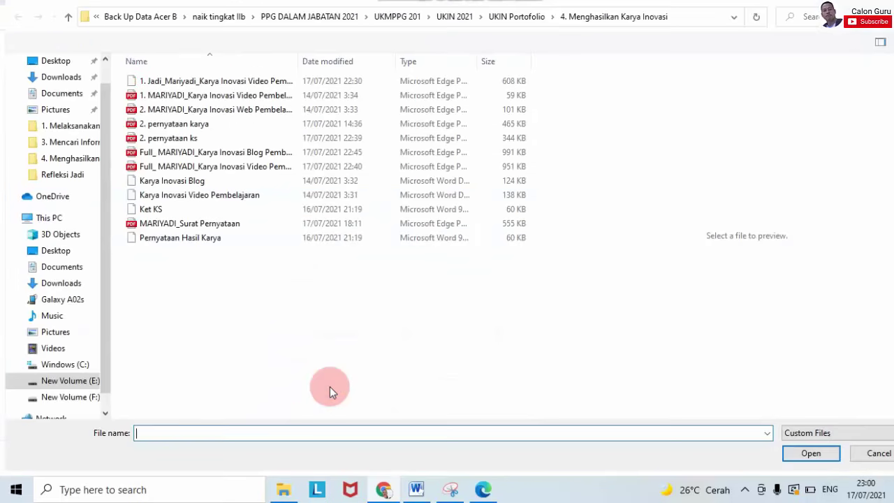
left_click(361, 381)
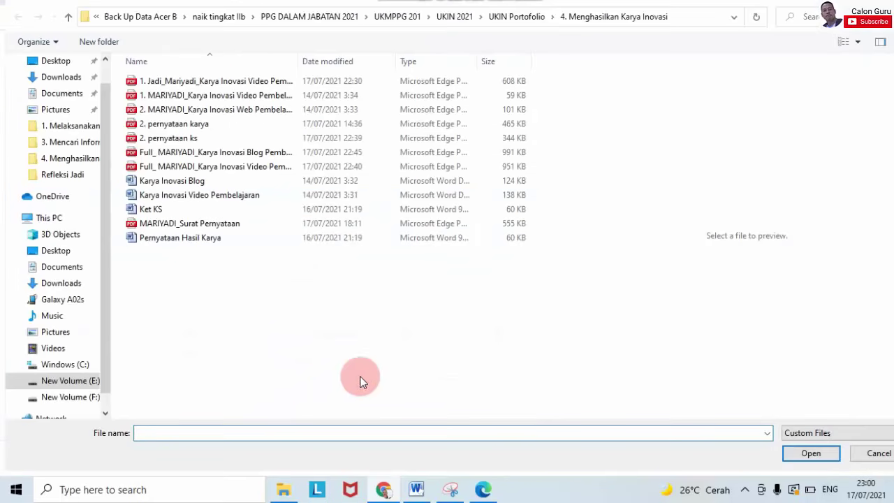
left_click(521, 17)
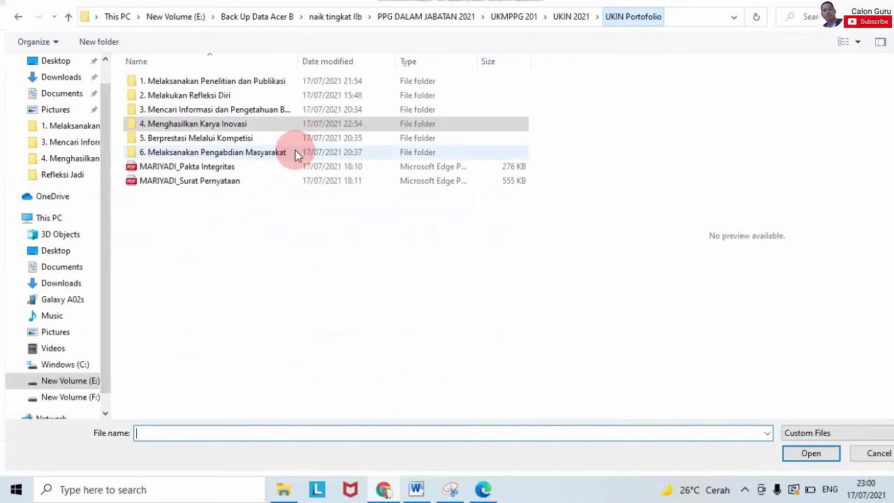
double_click(219, 137)
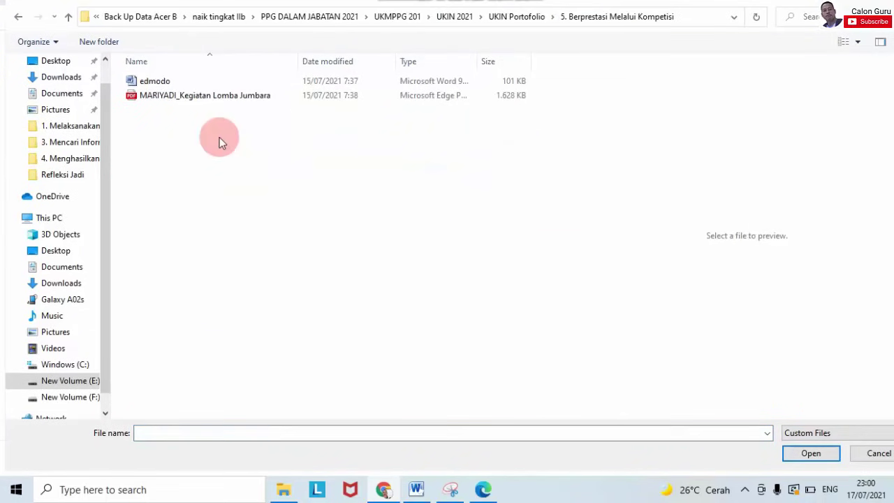
left_click(209, 96)
left_click(810, 453)
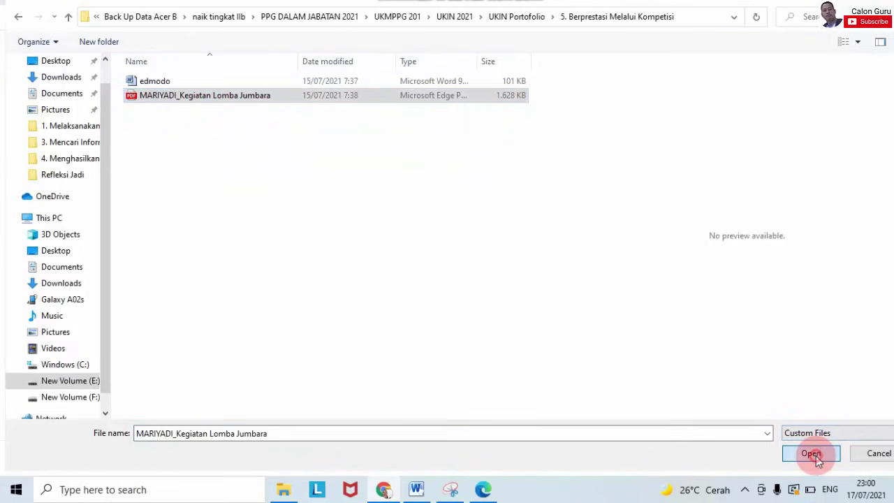
left_click(818, 461)
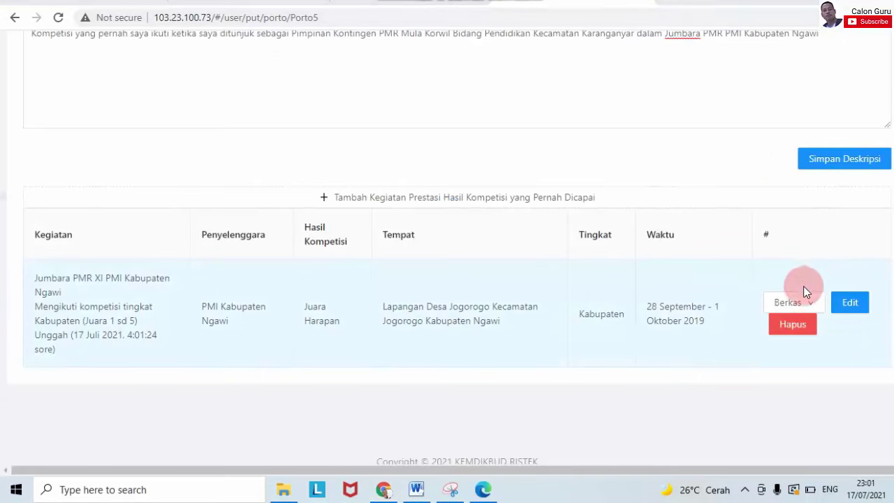
left_click(793, 303)
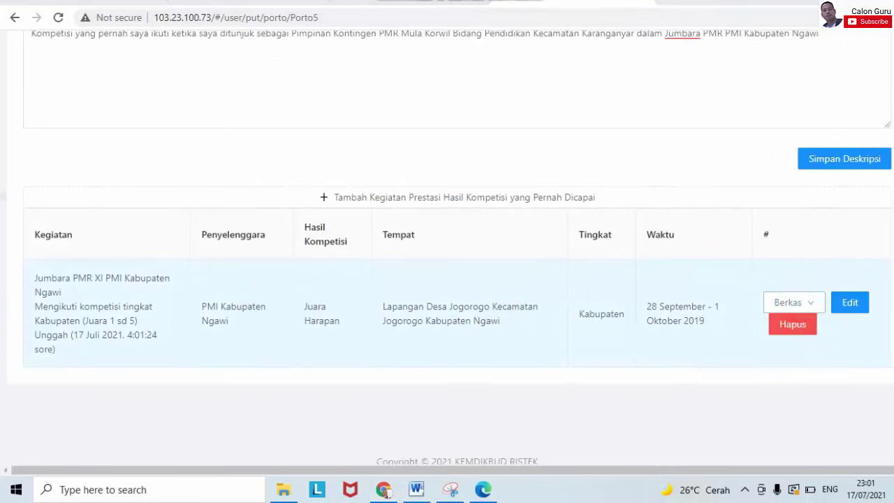
Step: Return to the portfolio overview and open the section "Kegiatan Pengabdian yang telah dilakukan" at its description form
scroll(447, 314, "up", 5)
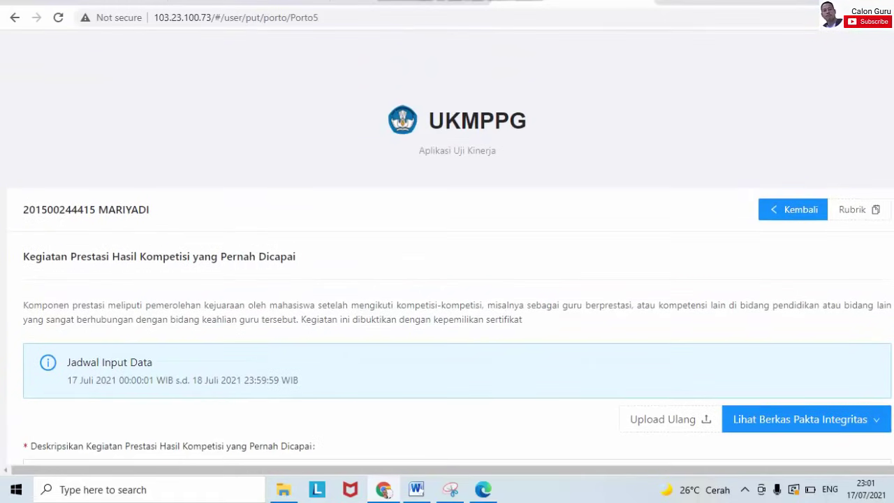
left_click(801, 209)
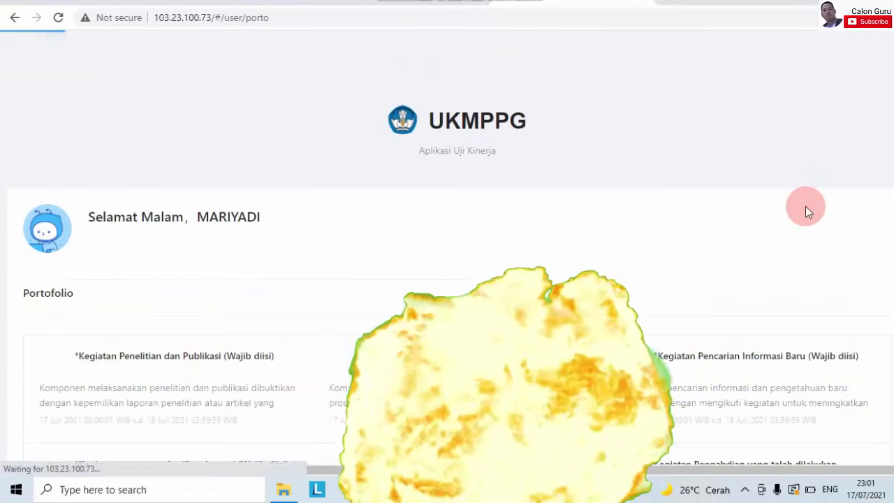
scroll(489, 244, "down", 3)
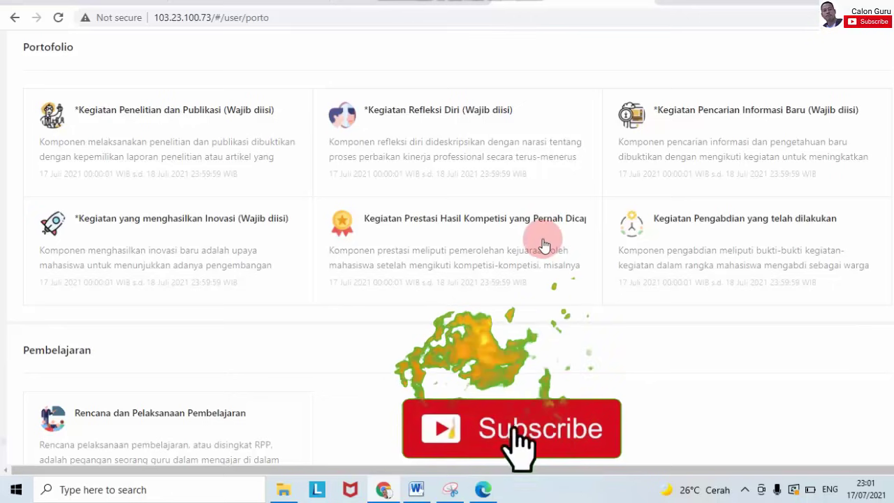
left_click(724, 220)
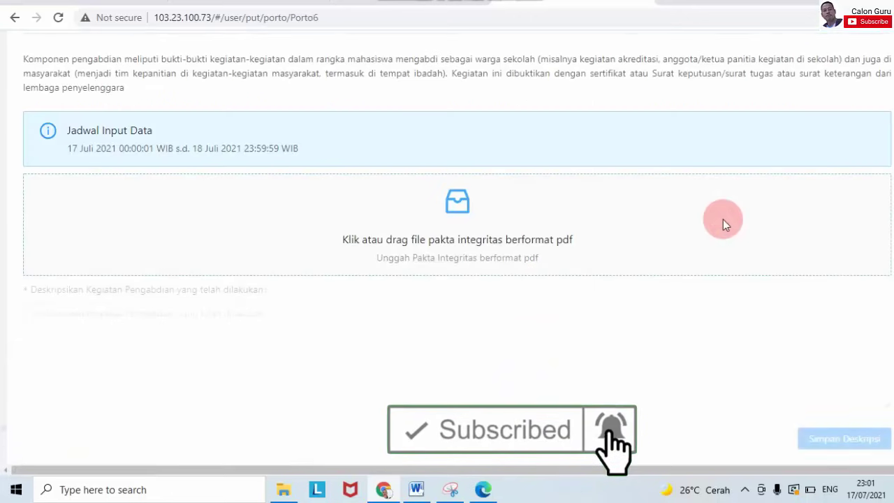
scroll(461, 280, "down", 1)
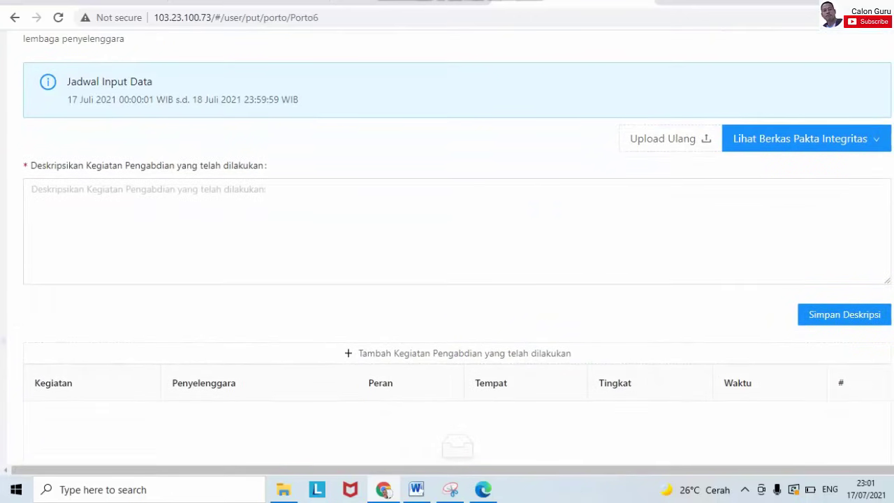
Step: Switch to the file manager and open the evidence folder "6. Melaksanakan Pengabdian Masyarakat" to review its documents
left_click(313, 189)
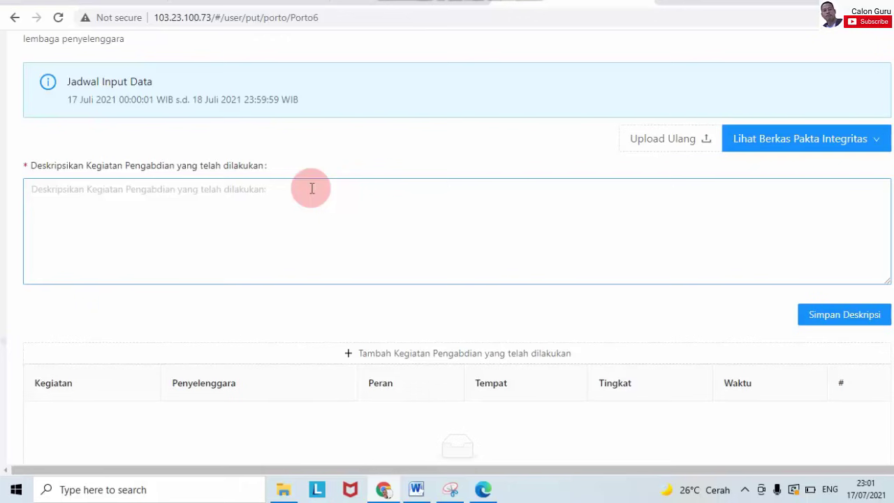
left_click(689, 20)
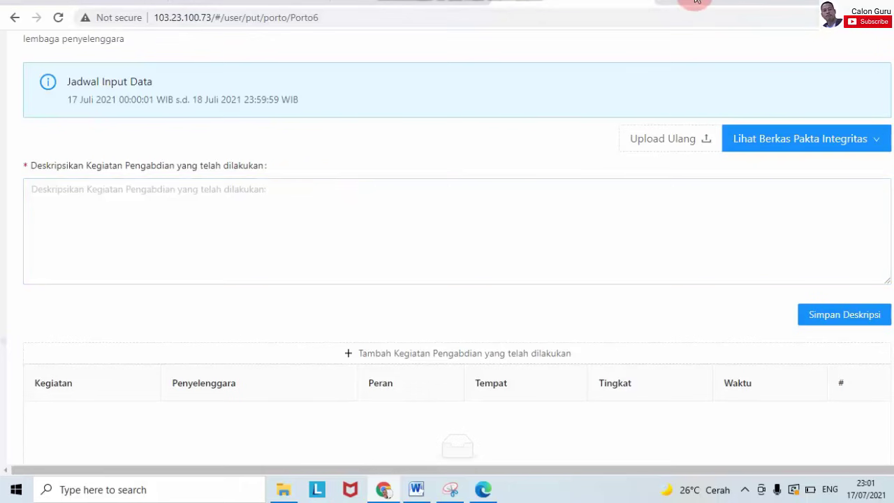
left_click(734, 236)
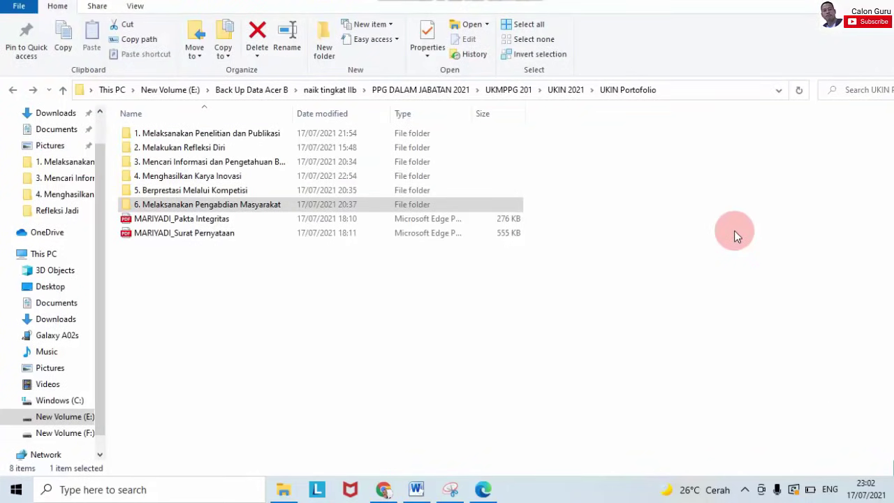
double_click(179, 206)
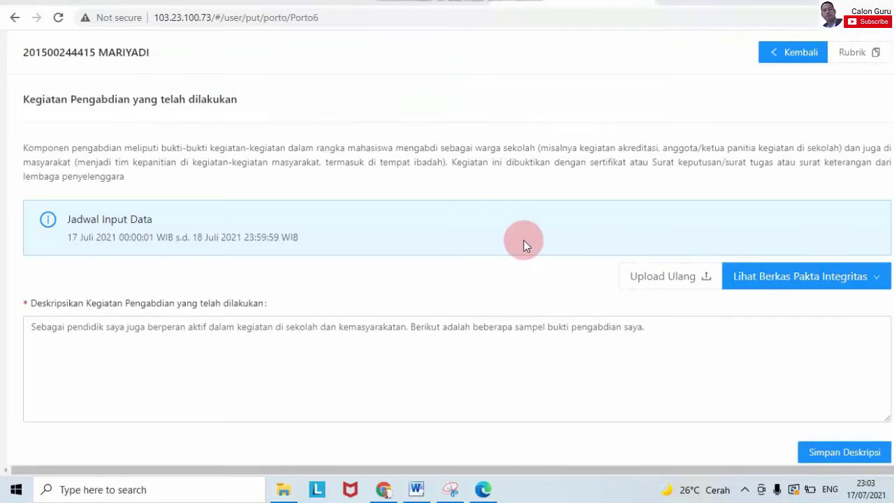
Step: Enter the description "Sebagai pendidik saya juga berperan aktif dalam kegiatan di sekolah dan kemasyarakatan. Berikut adalah beberapa sampel bukti pengabdian saya." and save it
left_click(231, 326)
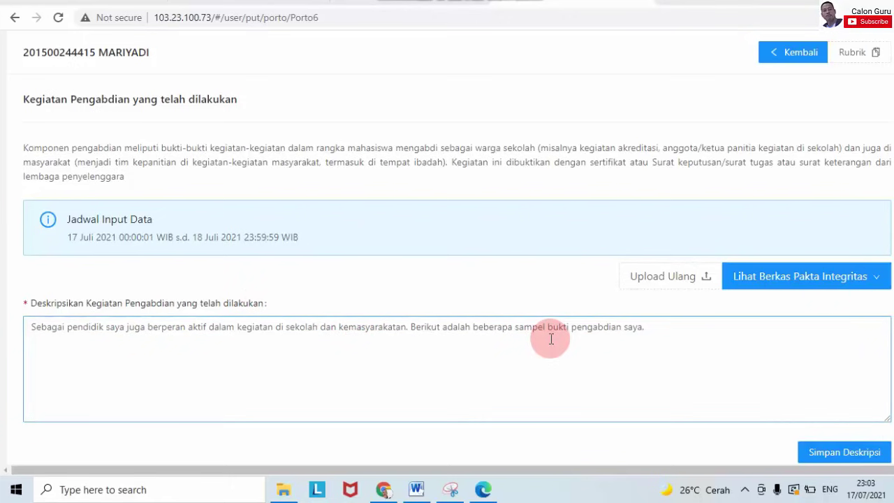
scroll(860, 234, "down", 5)
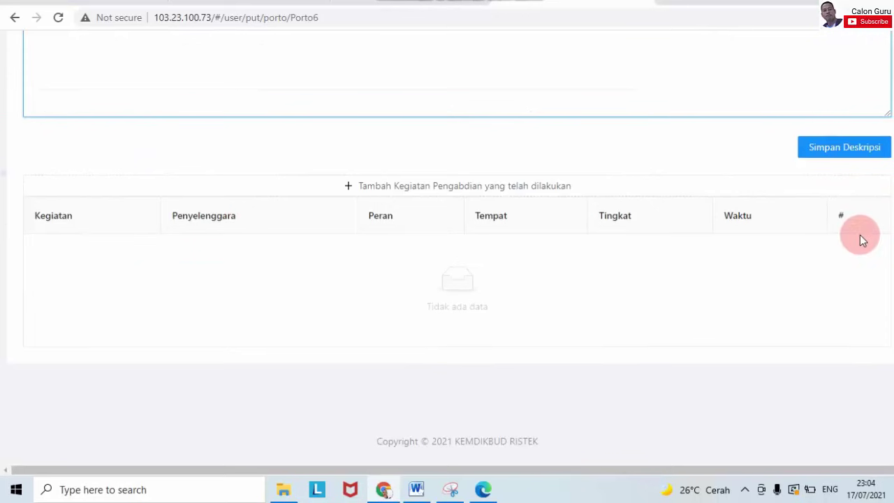
left_click(846, 147)
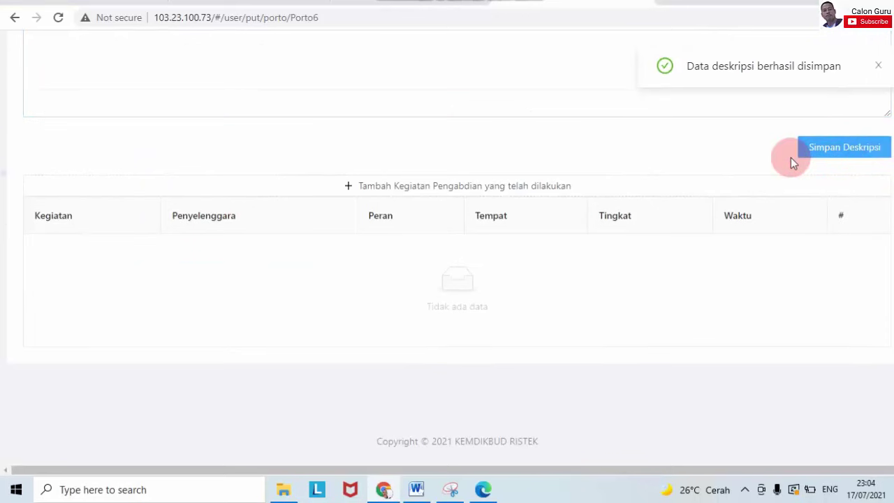
Step: Open a blank entry form for adding a "Kegiatan Pengabdian yang telah dilakukan"
left_click(443, 188)
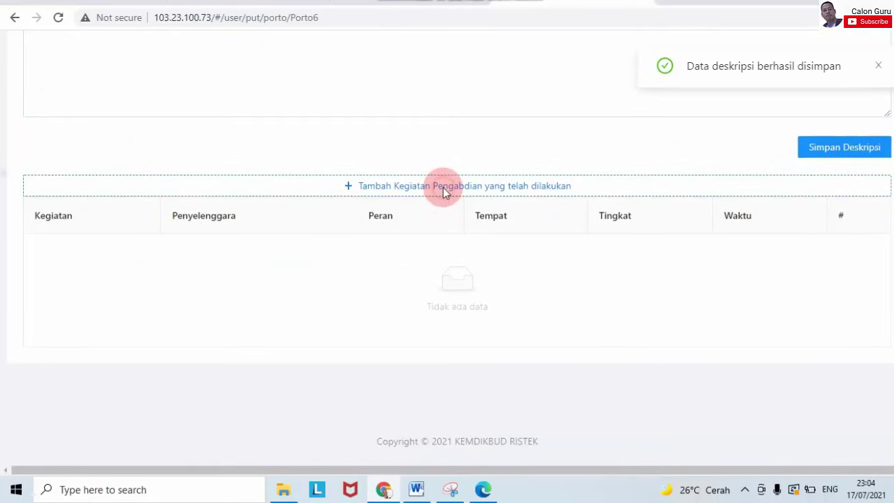
left_click(443, 185)
left_click(843, 187)
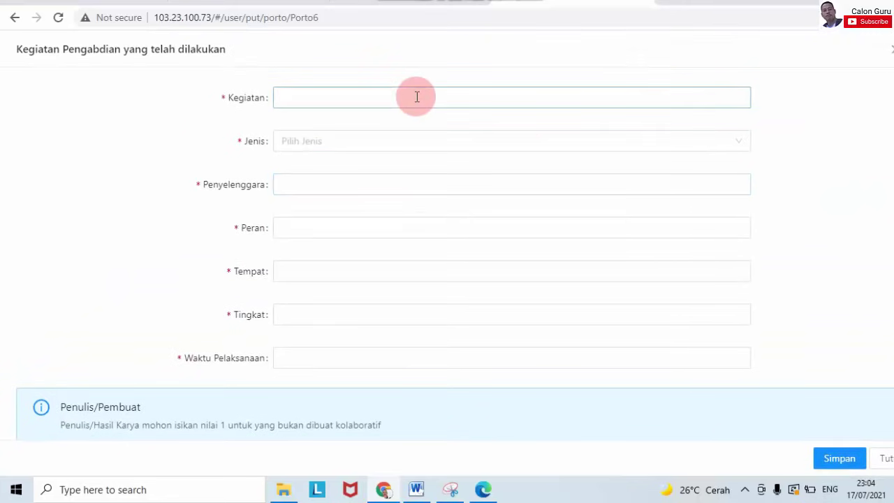
Step: Examine the KPPS appointment decree PDF for the activity title, organizer, year and the participant's position in the member lists
left_click(695, 4)
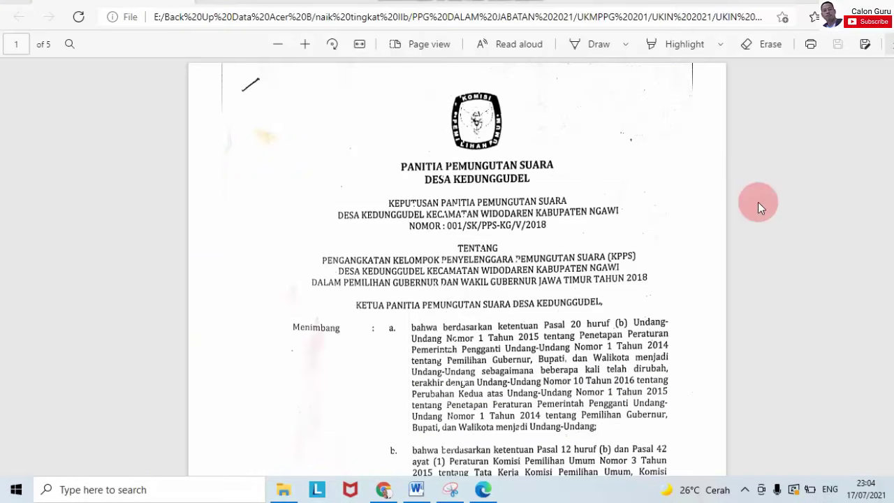
scroll(457, 265, "down", 15)
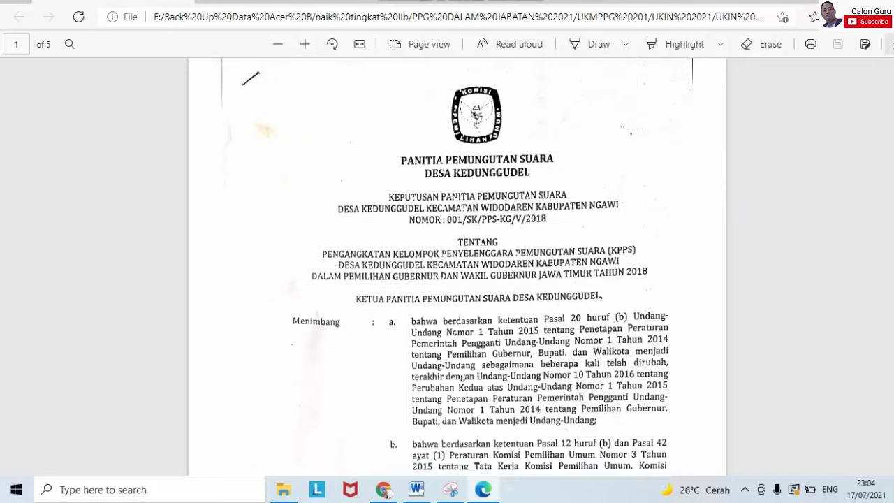
scroll(458, 266, "down", 8)
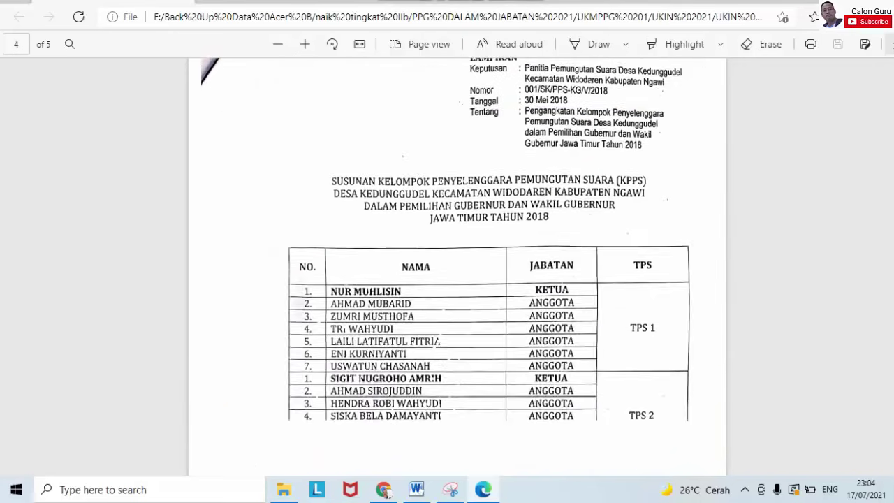
scroll(457, 265, "up", 3)
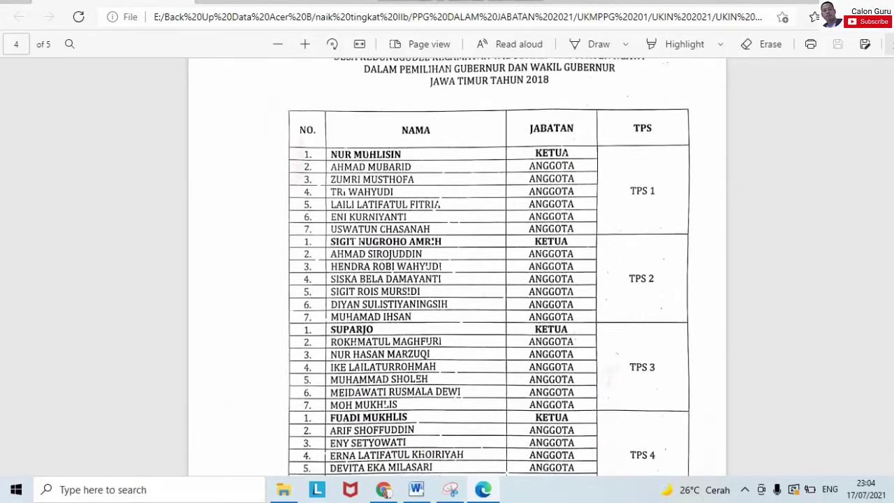
scroll(500, 360, "down", 8)
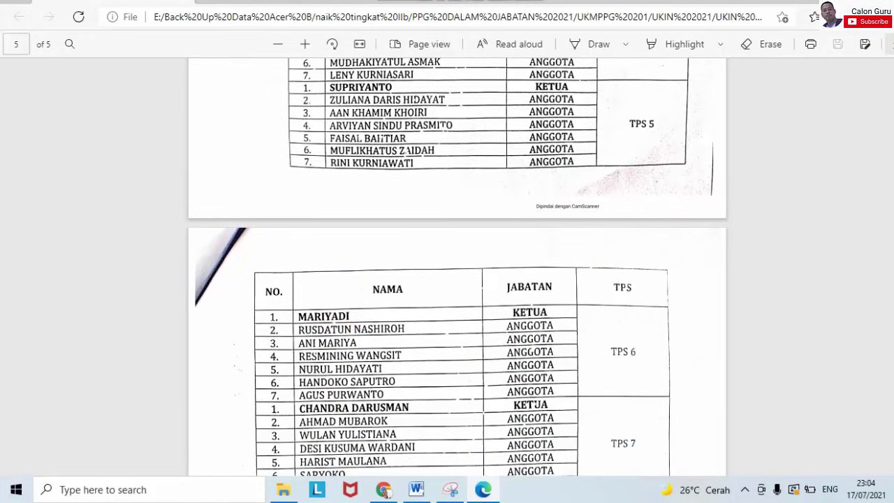
scroll(457, 266, "up", 5)
scroll(457, 266, "up", 15)
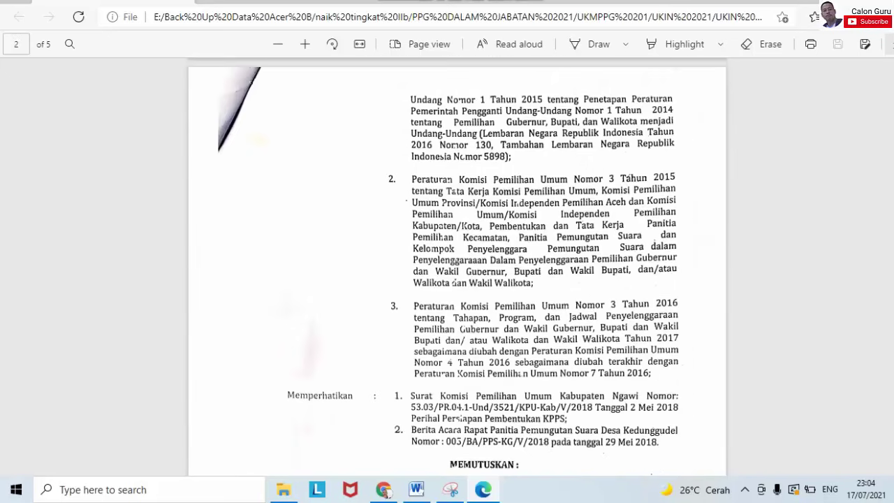
scroll(457, 266, "down", 20)
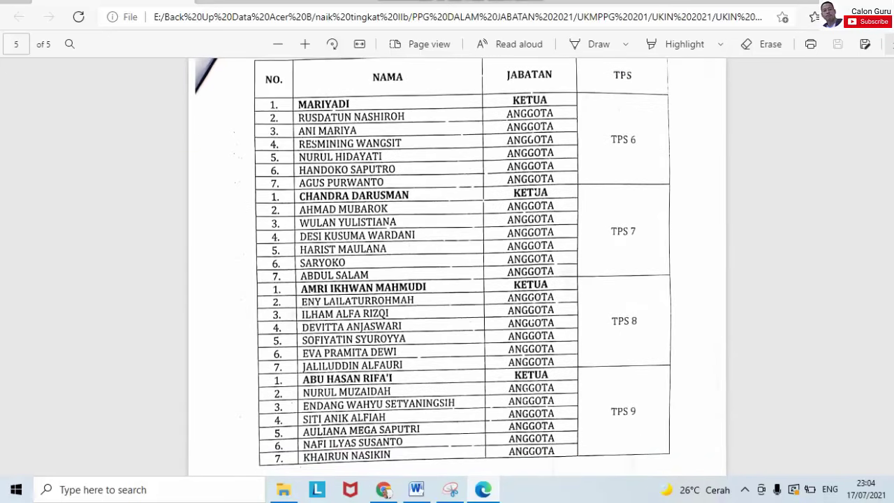
scroll(457, 265, "up", 20)
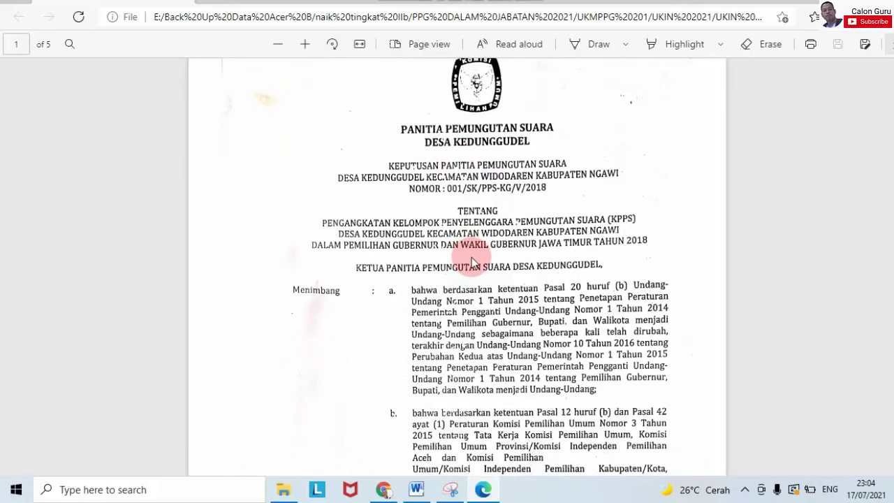
Step: Set Kegiatan to "Pemilihan Gubernur dan Wakil Gubernur Jawa Timur Tahun 2018" and Jenis to "Berperan aktif dalam kepanitian tingkat sekolah / kecamatan / desa (Ketua)"
left_click(696, 2)
left_click(480, 99)
left_click(457, 143)
left_click_drag(745, 196, 745, 199)
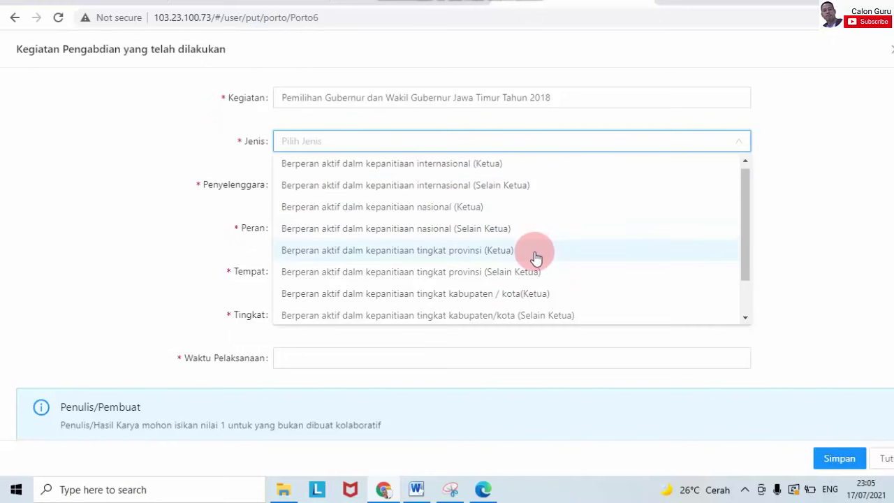
left_click_drag(744, 241, 742, 291)
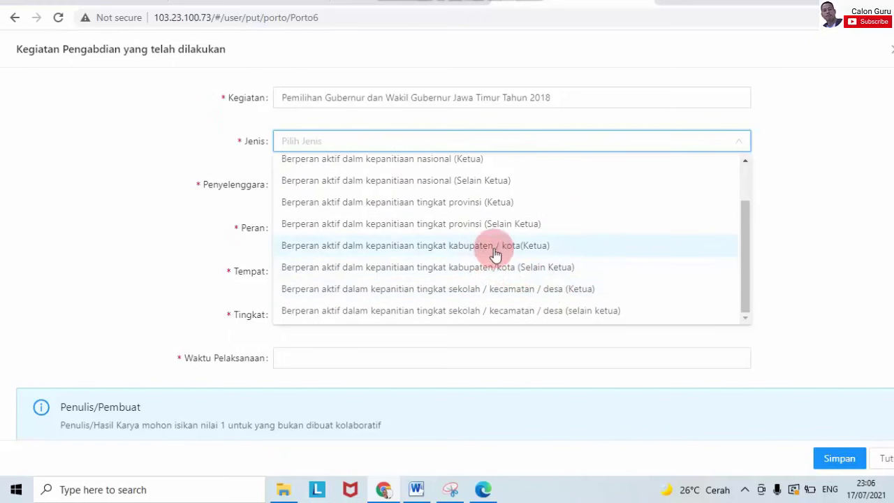
left_click(454, 288)
Step: Fill in the Penyelenggara as "KPU Provinsi Jawa Timur" and the Peran as "Ketua"
left_click(472, 181)
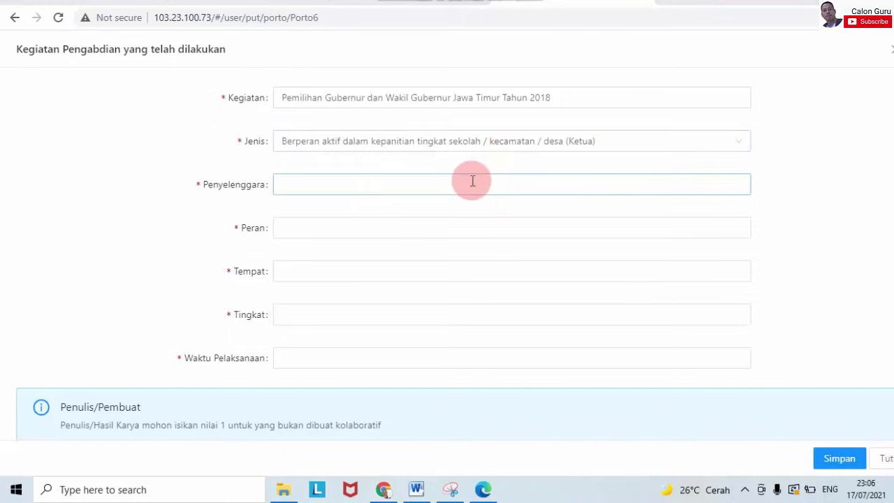
key("Caps_Lock")
type("KPU ")
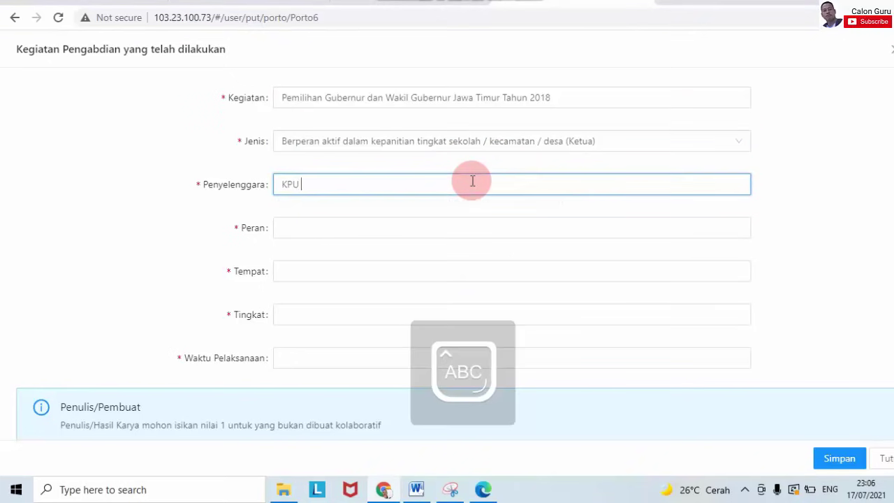
type("Provinsi Jawa Timur")
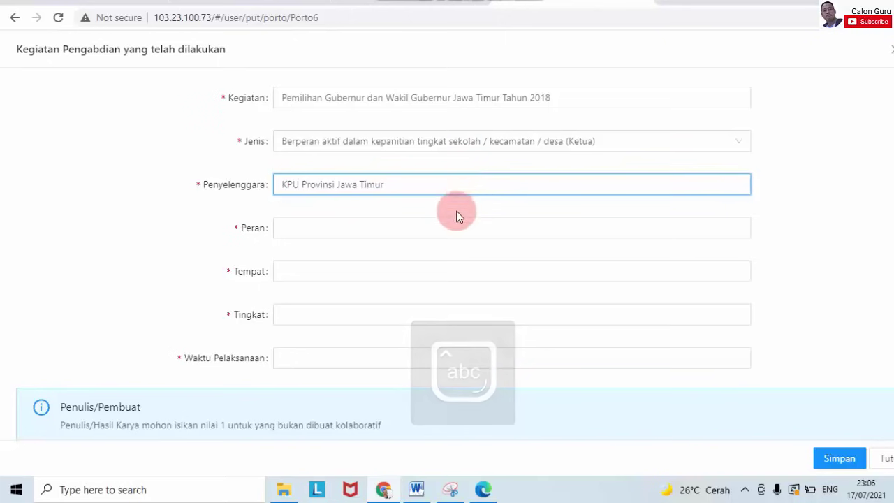
left_click(447, 228)
key("Caps_Lock")
type("K")
key("Caps_Lock")
type("etua")
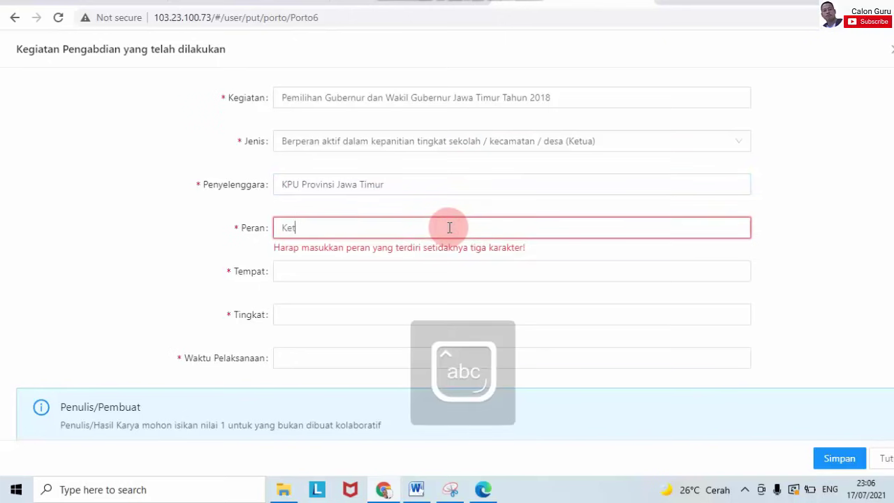
Step: Fill in the Tempat as "Desa Kedunggudel" and the Tingkat as "Desa"
left_click(425, 274)
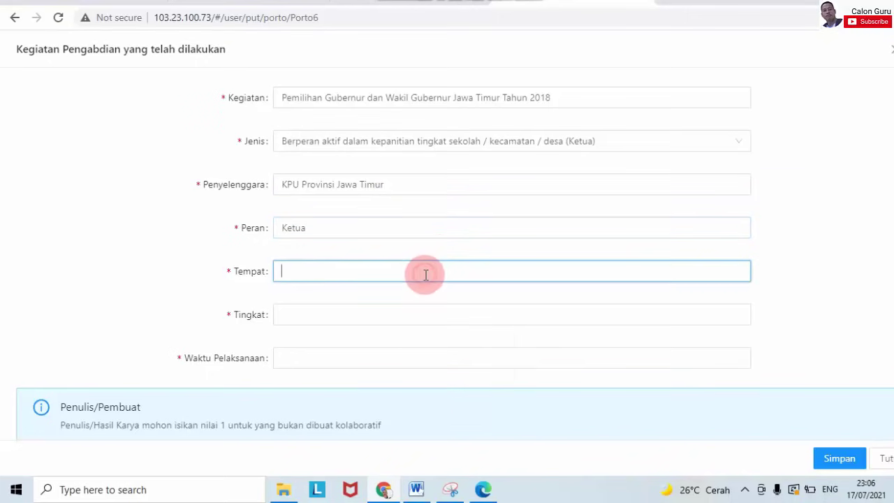
key("Caps_Lock")
type("D")
key("Caps_Lock")
type("esa")
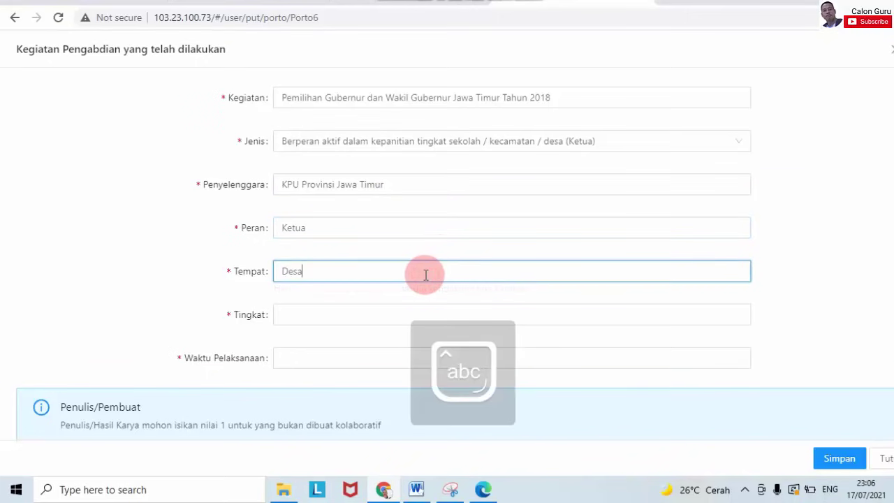
type(" Kedunggudel")
left_click(418, 312)
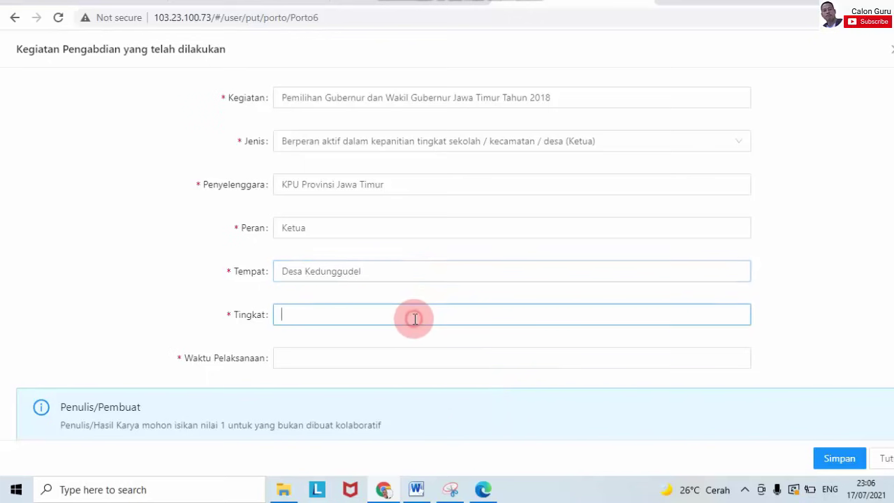
key("Caps_Lock")
type("D")
key("Caps_Lock")
type("esa")
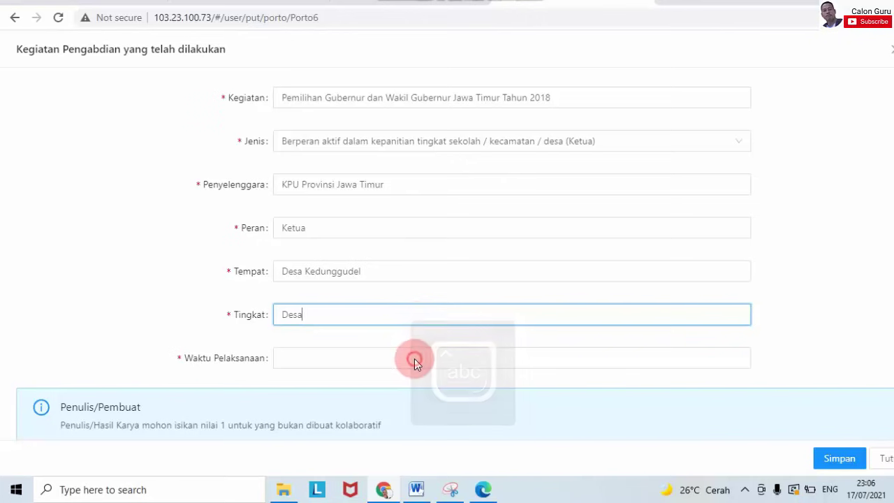
Step: Consult the KPPS decree for the date, set the Waktu Pelaksanaan to "Akhir 2018" and the Jenis Berkas to "Dokumen File"
left_click(482, 490)
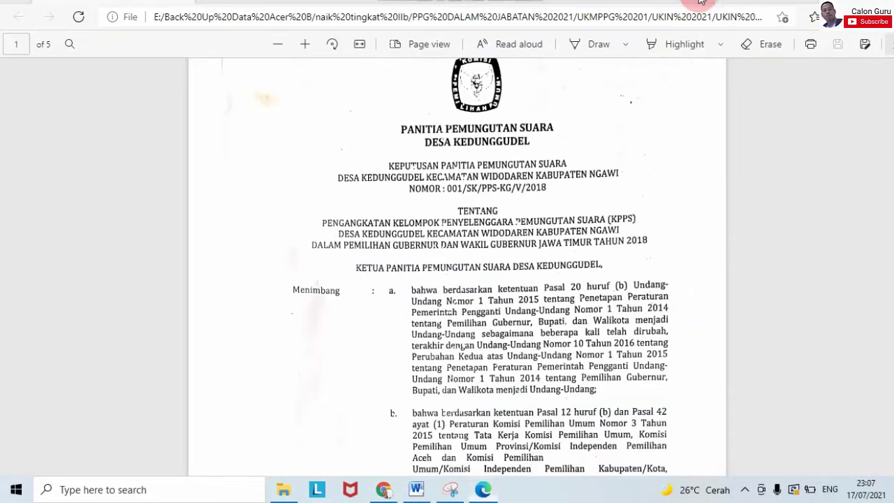
key("alt+Tab")
left_click(440, 384)
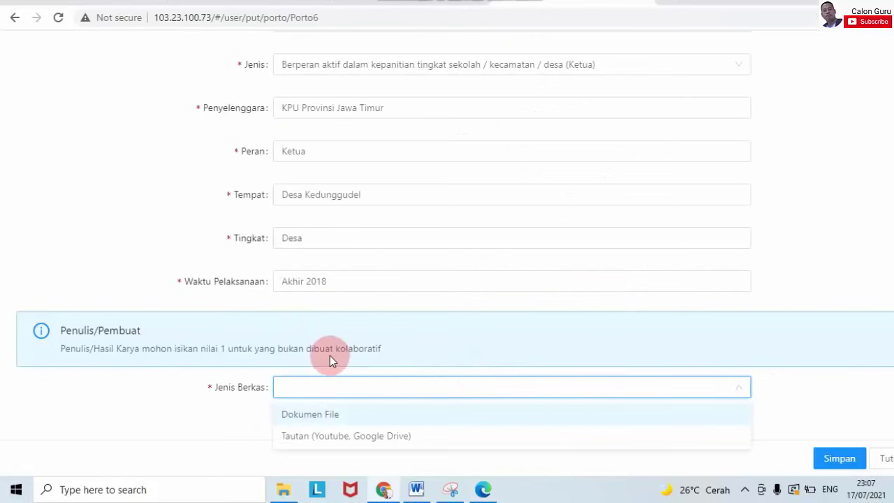
left_click(312, 416)
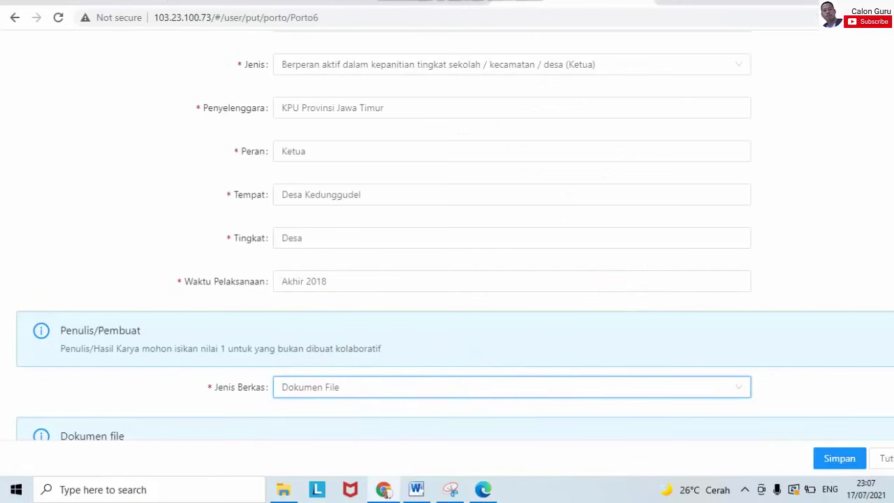
Step: Upload the Ketua KPPS PDF from the folder "6. Melaksanakan Pengabdian Masyarakat" and save the community service entry
scroll(506, 405, "down", 2)
left_click(357, 389)
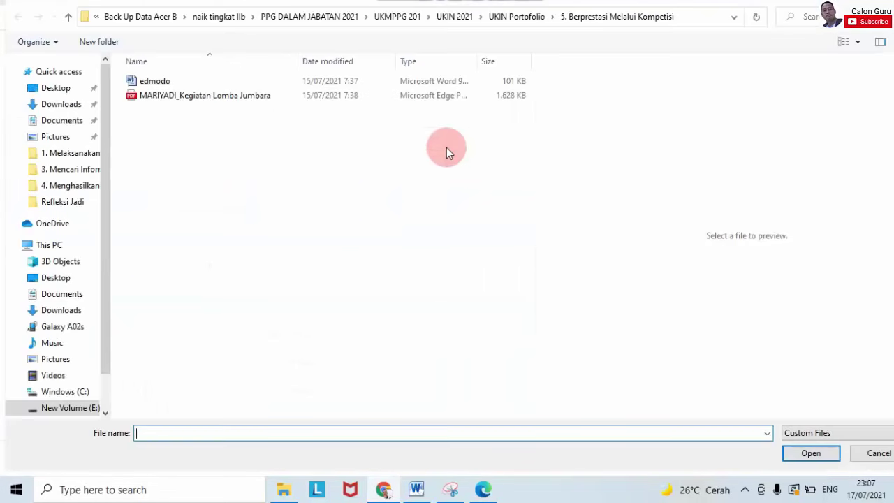
left_click(494, 18)
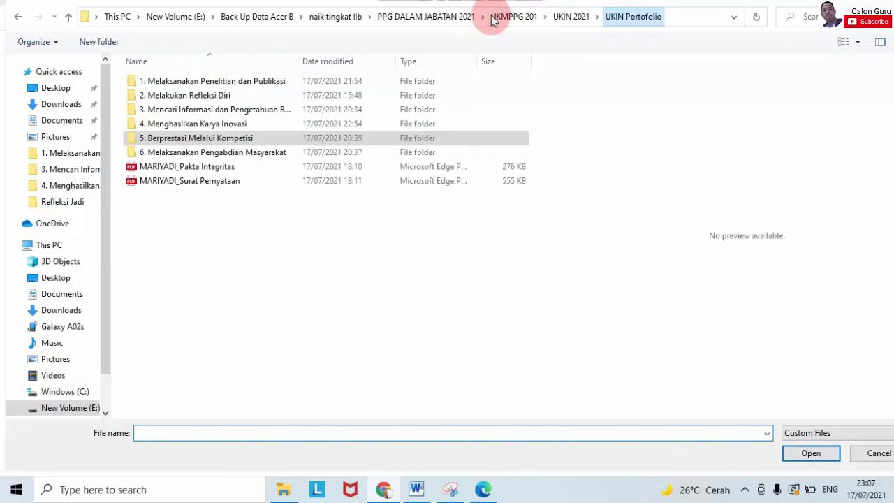
double_click(218, 152)
left_click(210, 81)
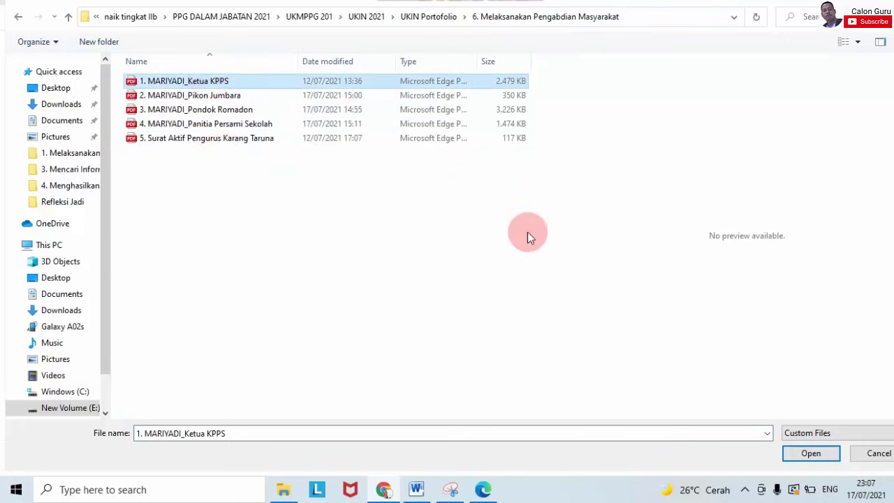
left_click(829, 460)
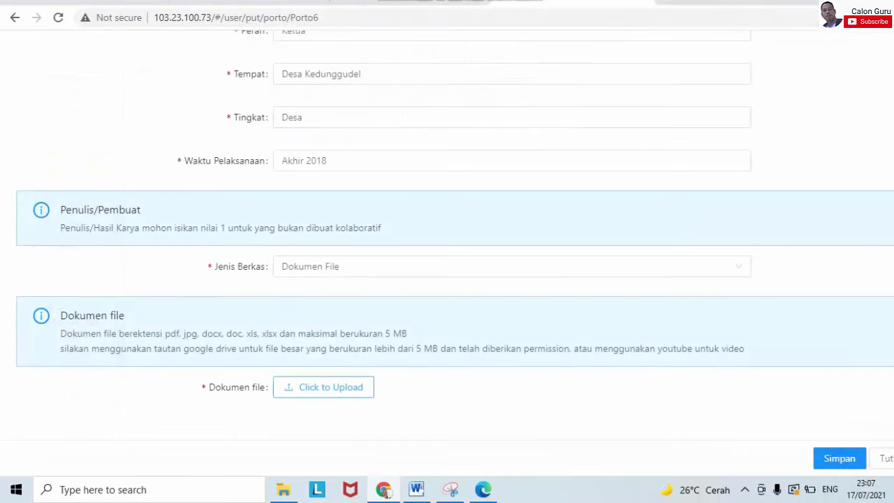
left_click(838, 459)
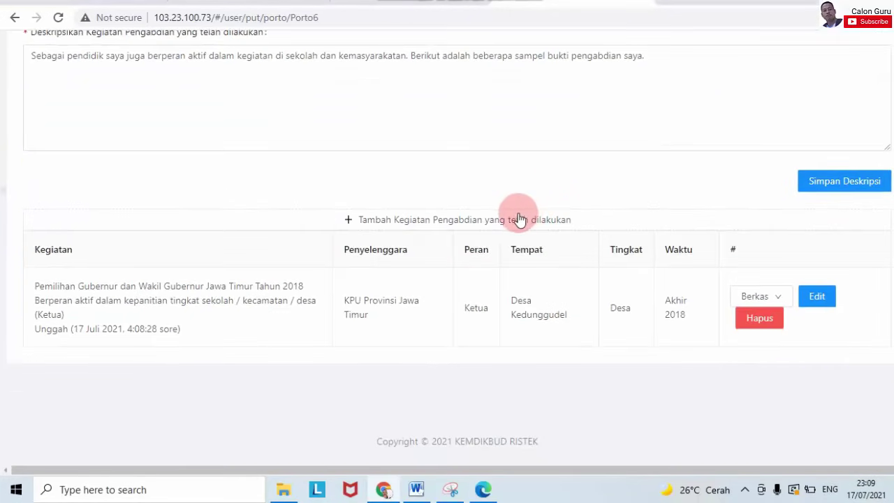
Step: Attach the "Panitia Persami Sekolah" PDF to the PERJUSA community service entry in place of the Pondok Romadon file, and save the entry
left_click(287, 492)
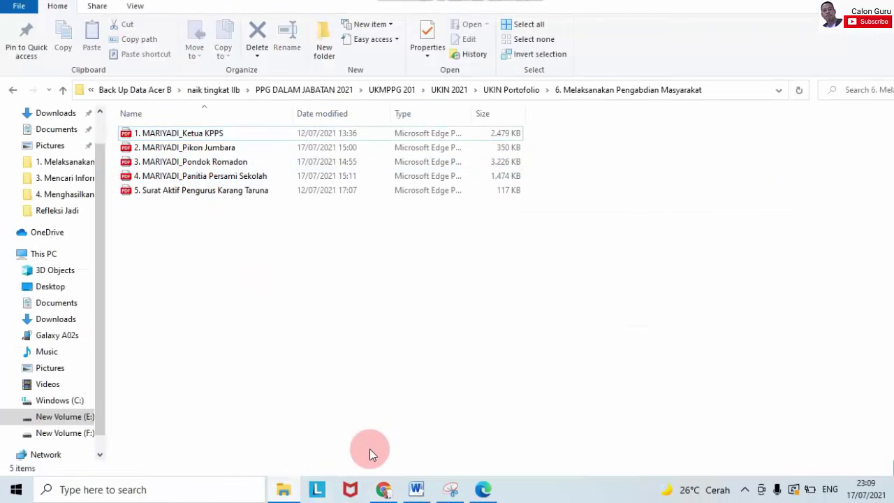
left_click(384, 489)
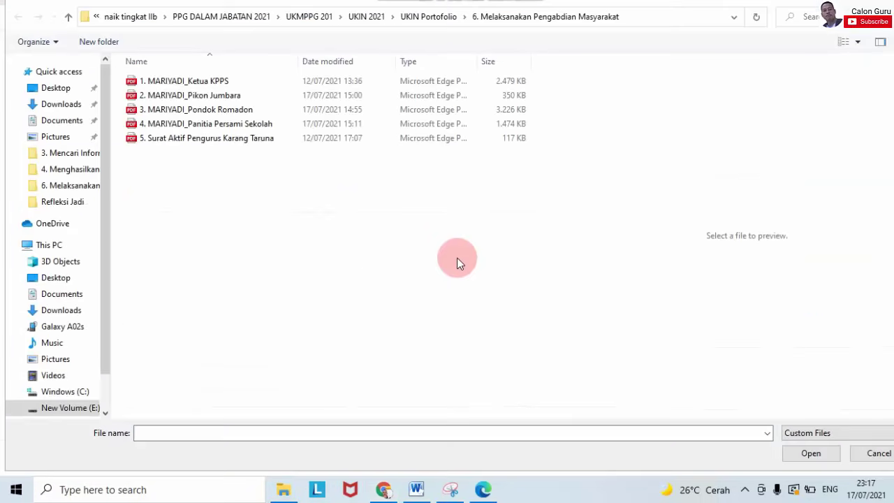
left_click(224, 126)
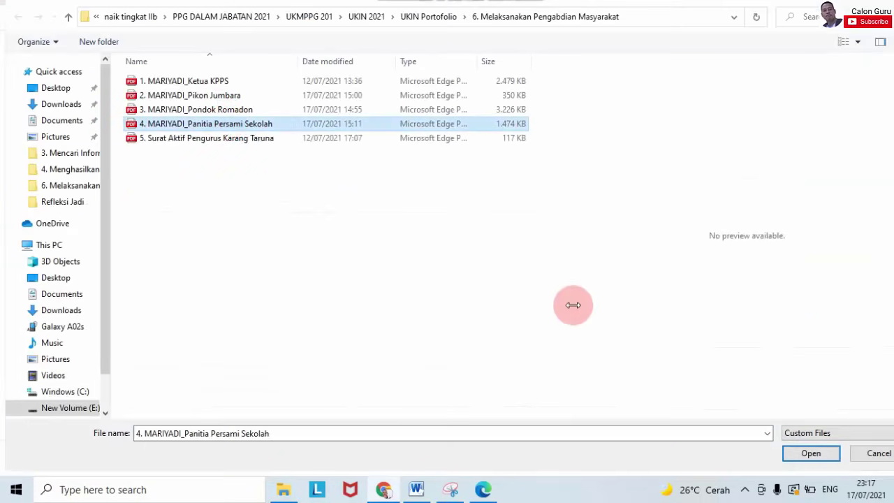
left_click(797, 453)
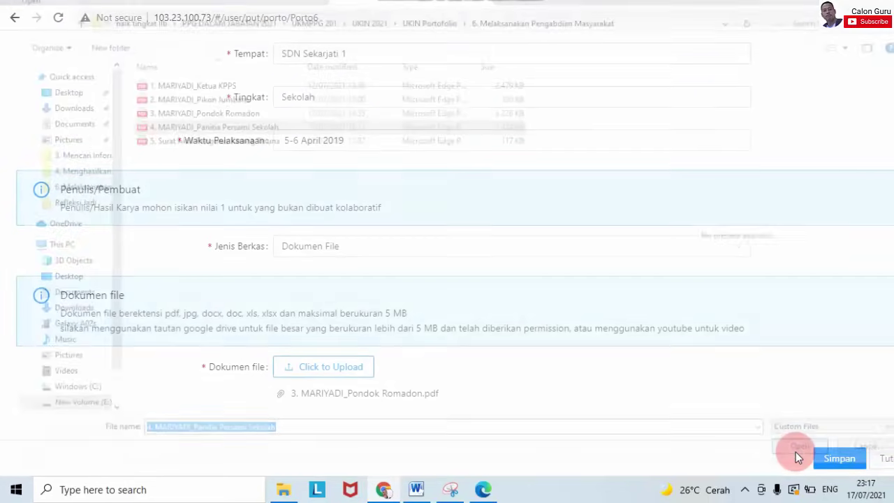
left_click(832, 456)
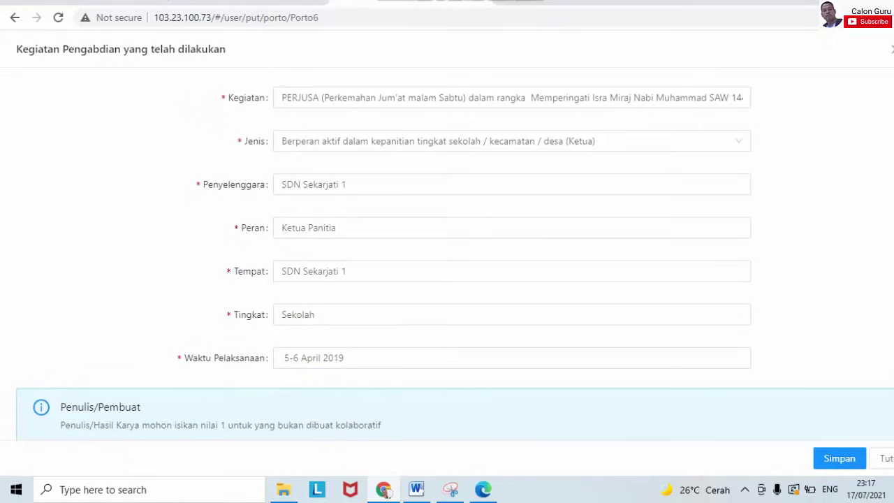
scroll(454, 244, "down", 3)
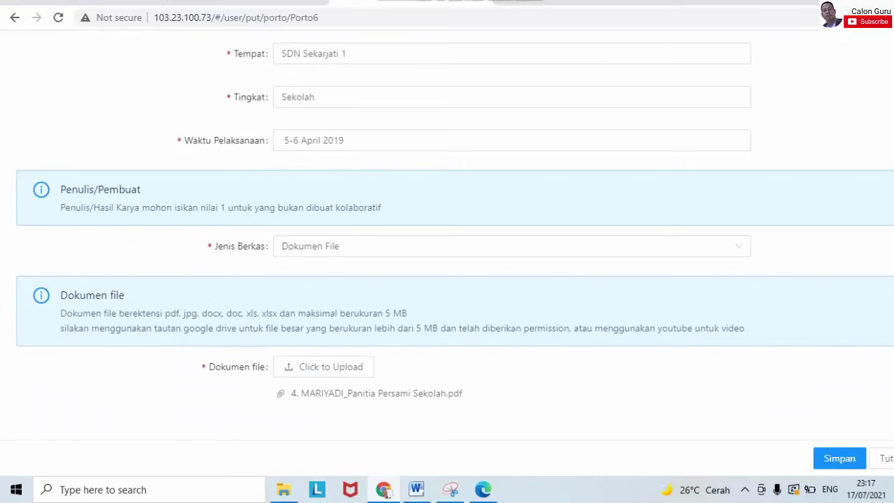
left_click(853, 465)
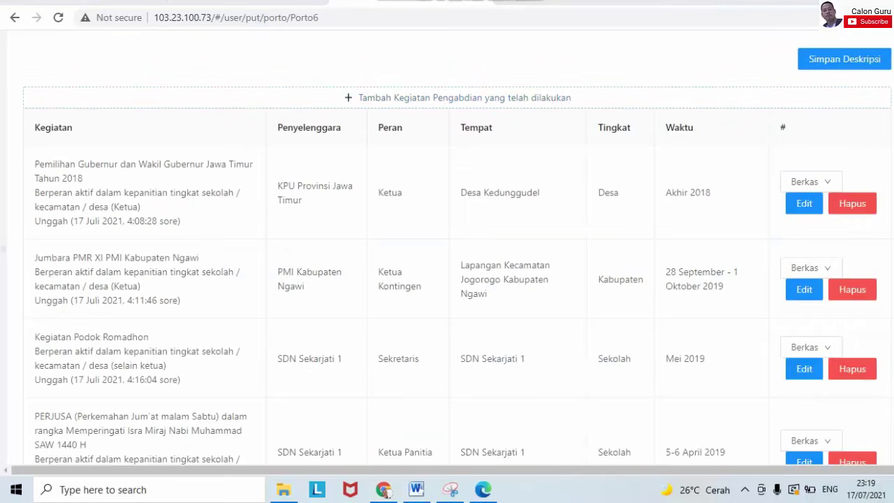
Step: Review the description and all saved entries in the community service section, and return to the portfolio overview
scroll(447, 251, "up", 5)
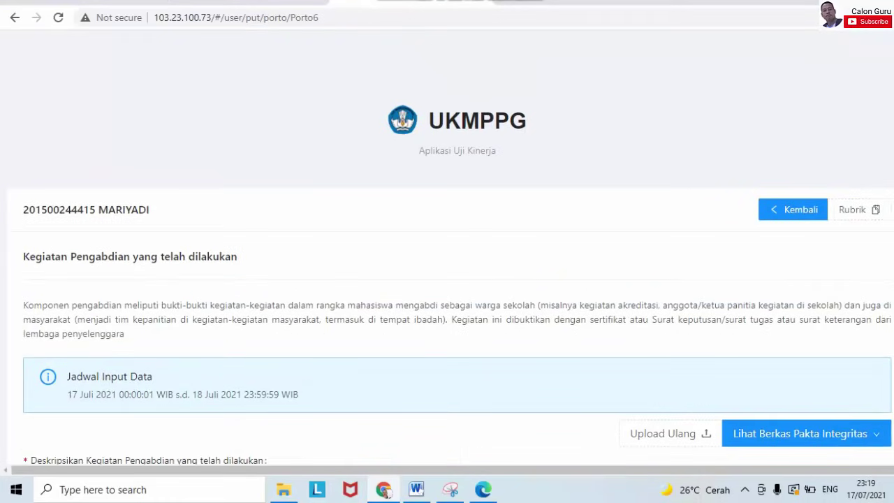
scroll(447, 251, "down", 7)
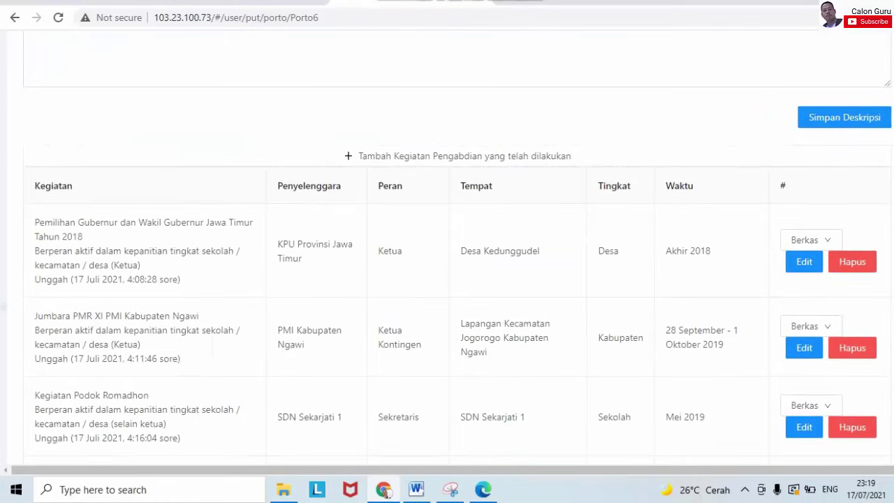
scroll(447, 252, "down", 3)
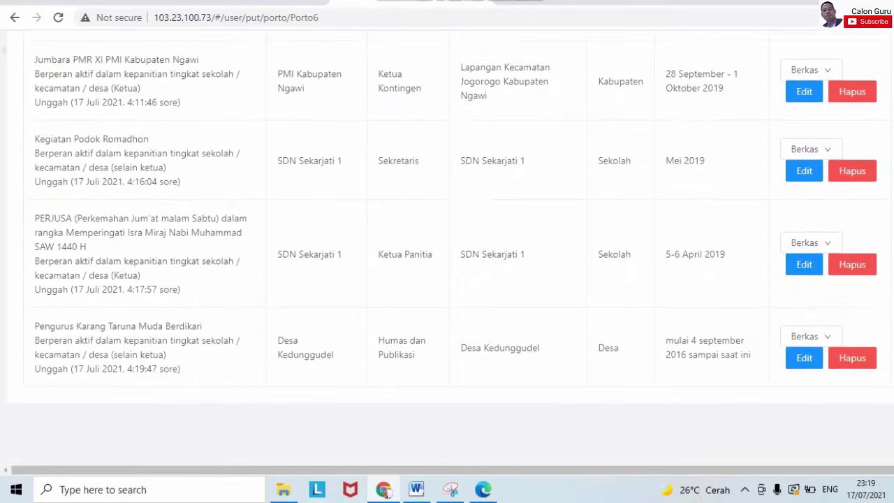
scroll(886, 159, "up", 5)
scroll(886, 160, "down", 5)
scroll(886, 159, "up", 10)
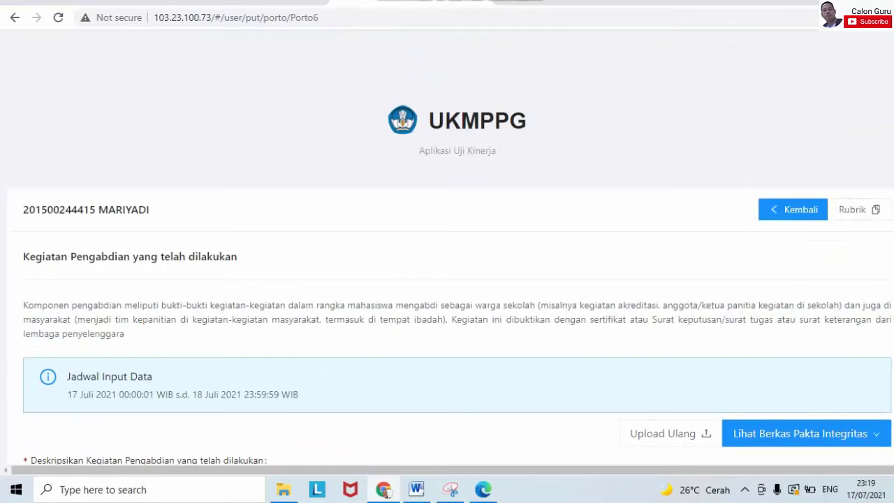
left_click(803, 210)
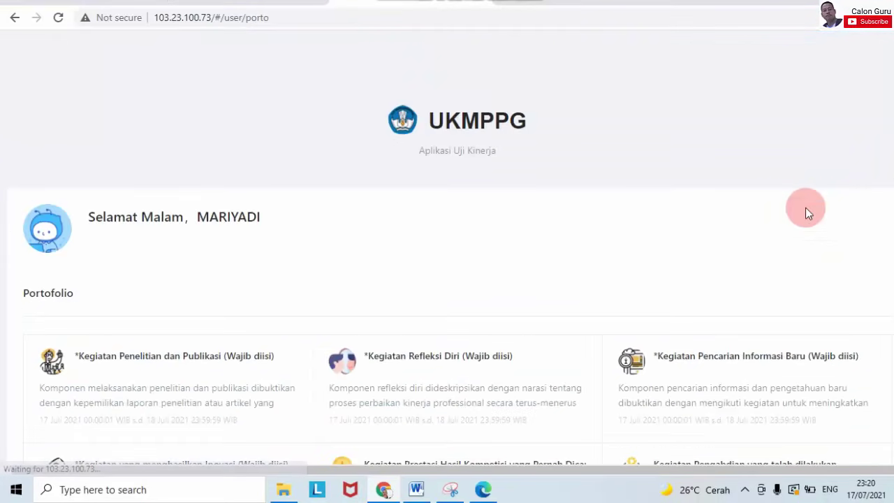
Step: Open Rencana dan Pelaksanaan Pembelajaran and compare its lesson plan form with its teaching video form
scroll(886, 203, "down", 2)
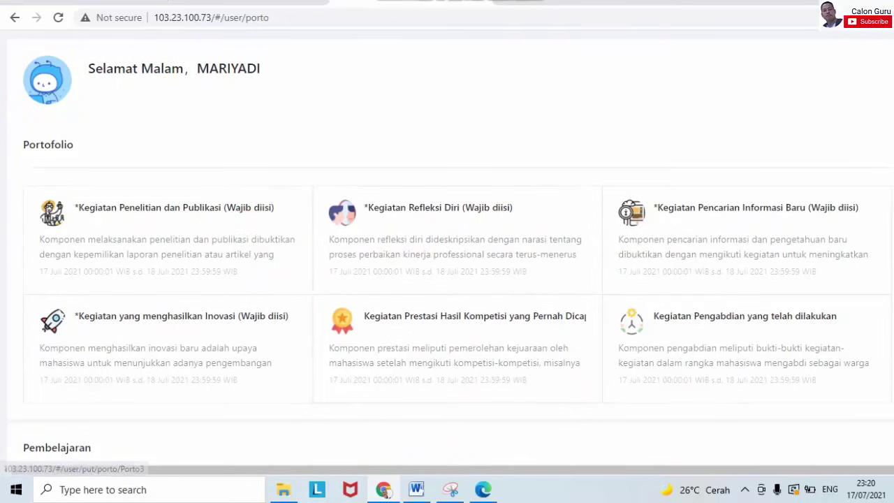
scroll(408, 302, "down", 4)
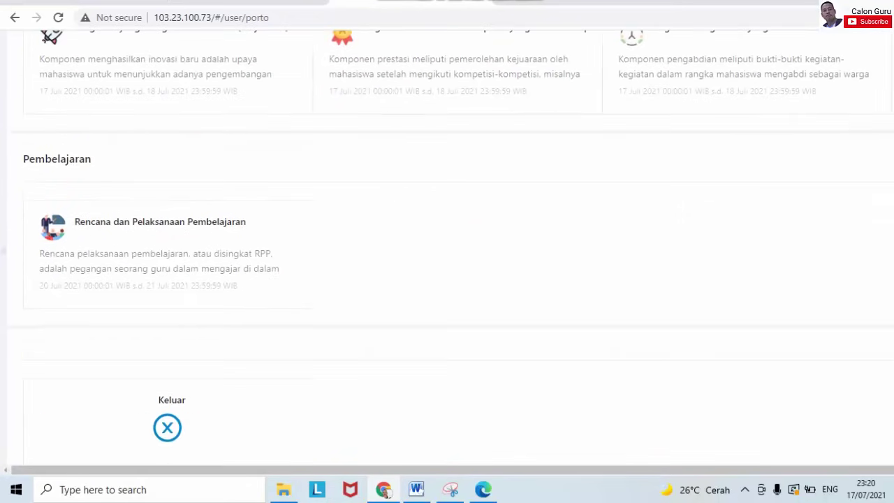
left_click(148, 220)
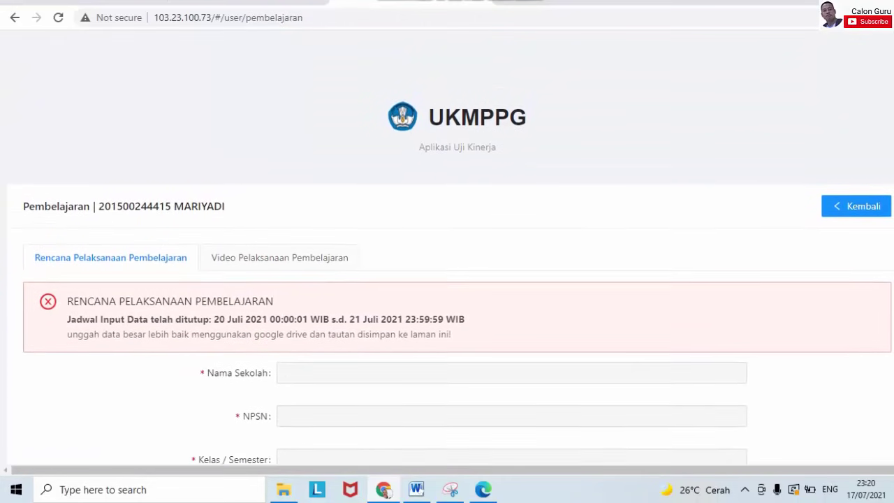
scroll(447, 237, "down", 1)
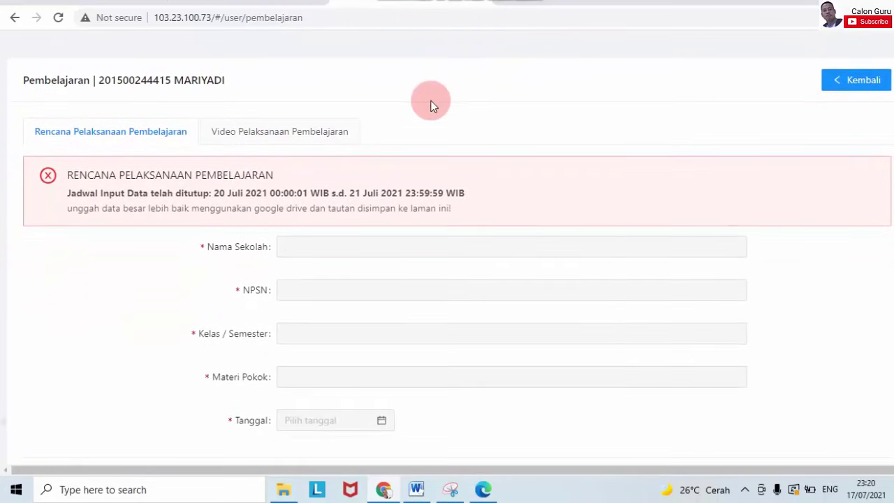
left_click(307, 135)
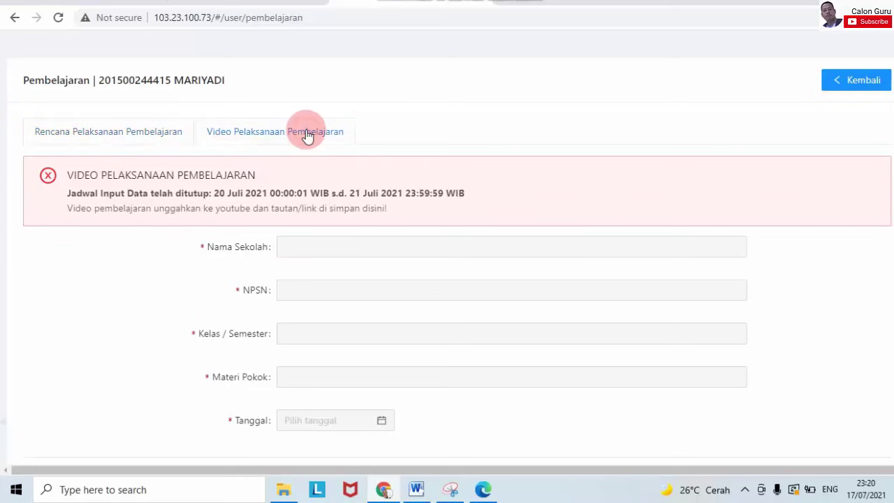
left_click(157, 140)
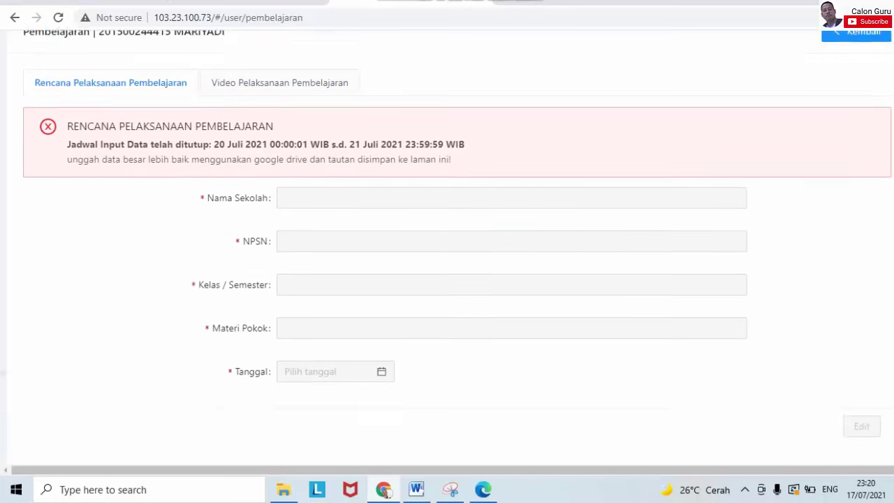
Step: Check the input schedule and required fields of the lesson plan form, and return to the portfolio overview
scroll(487, 160, "down", 1)
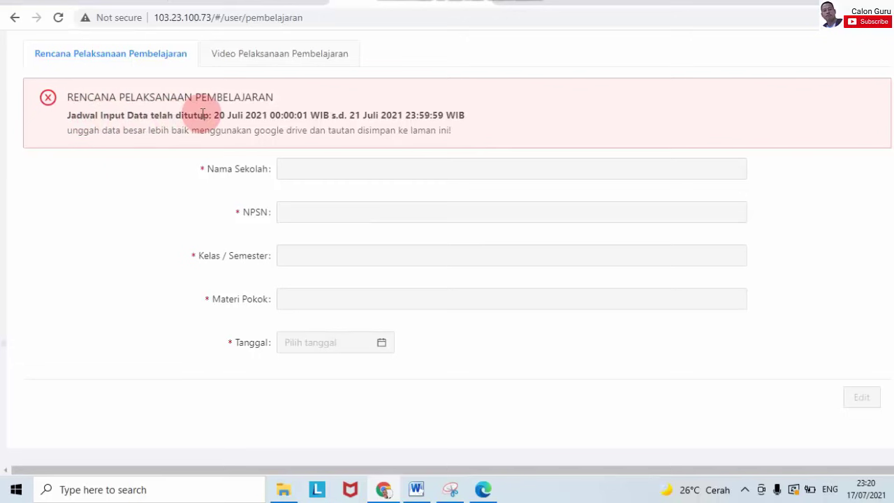
left_click_drag(214, 114, 492, 116)
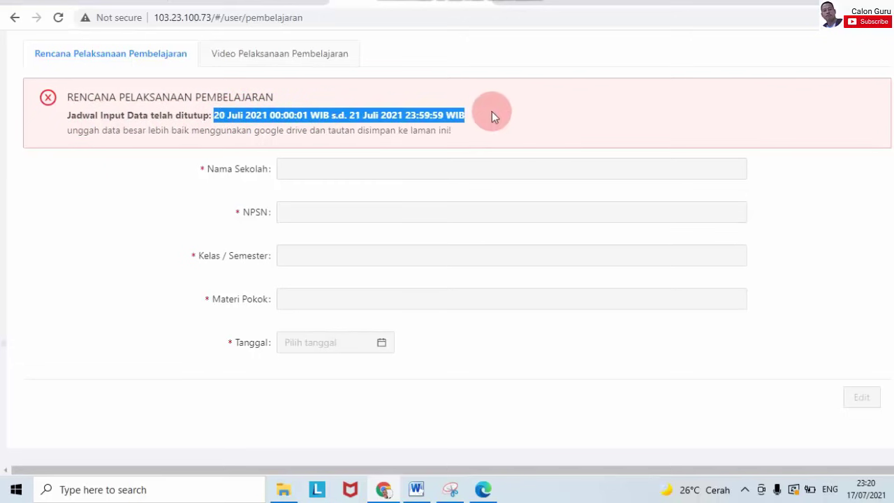
left_click(433, 180)
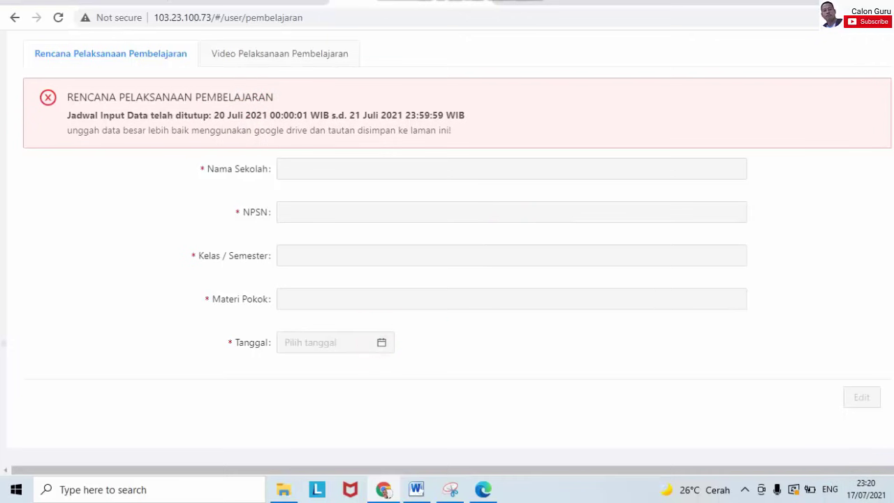
scroll(448, 245, "up", 3)
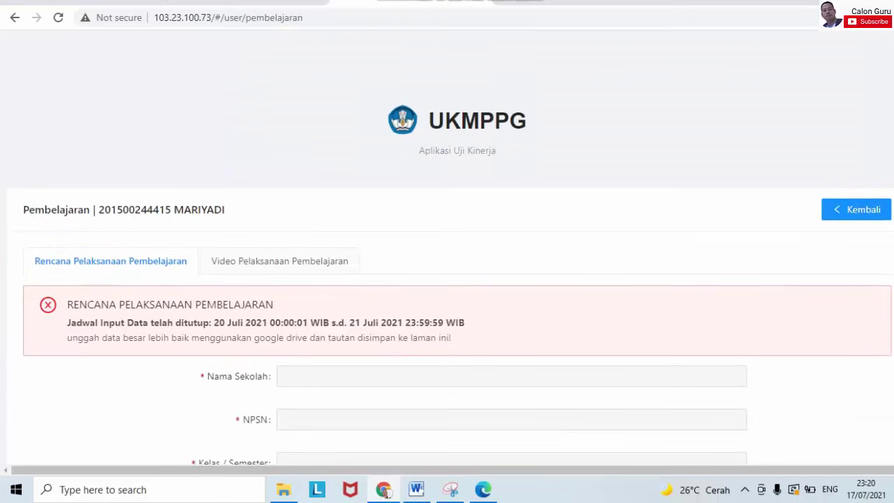
scroll(447, 244, "down", 4)
scroll(447, 245, "up", 4)
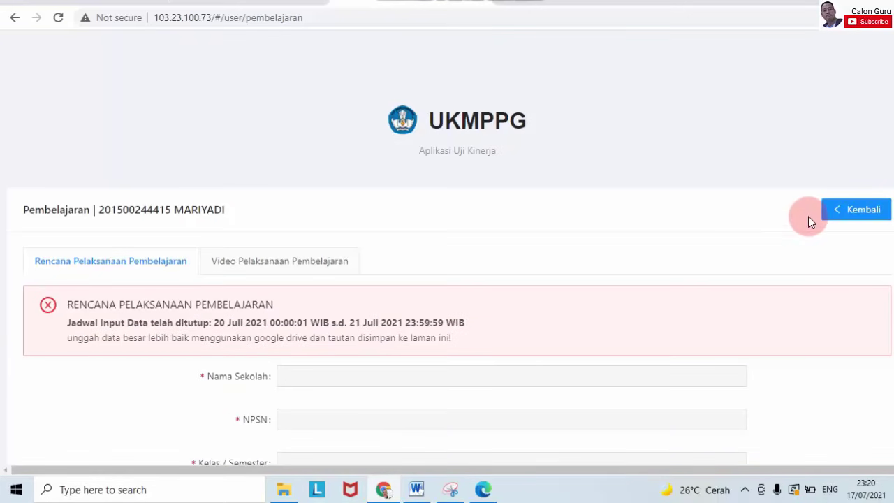
left_click(840, 211)
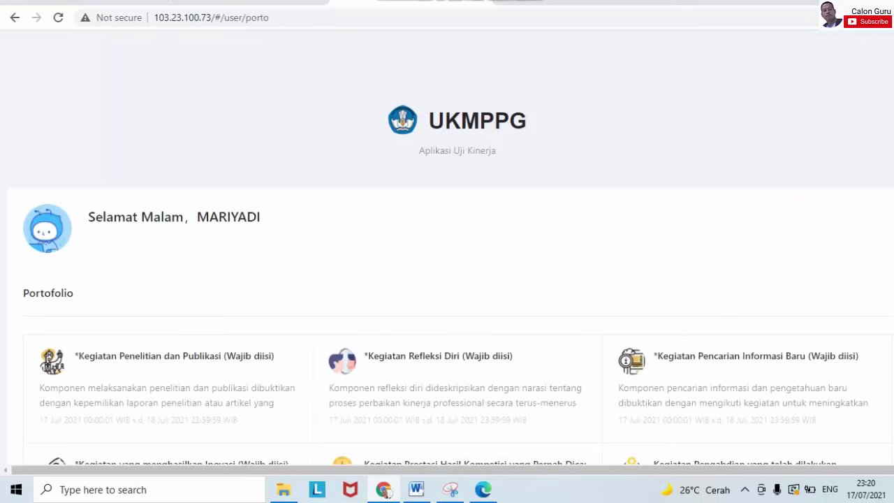
Step: Look over the portfolio overview, review the description, entry and file options in Kegiatan Penelitian dan Publikasi, and return to the overview
scroll(447, 244, "down", 5)
scroll(447, 244, "down", 4)
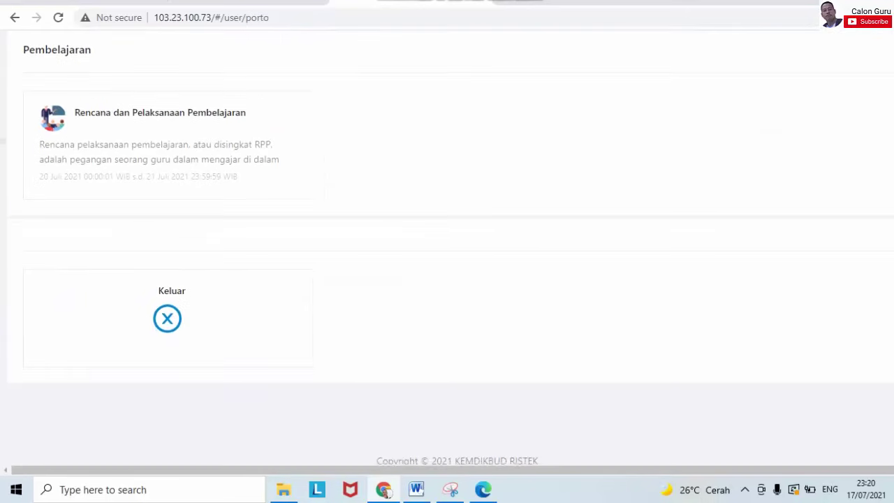
scroll(447, 245, "up", 10)
scroll(447, 252, "down", 3)
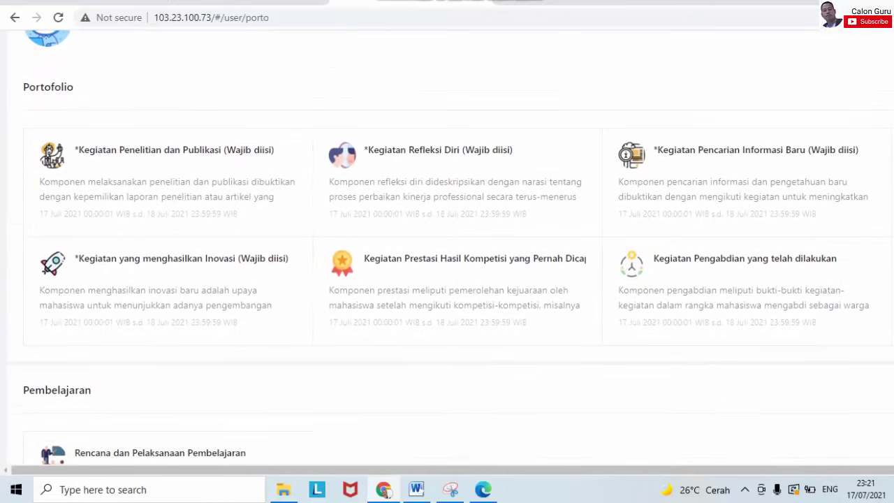
left_click(220, 151)
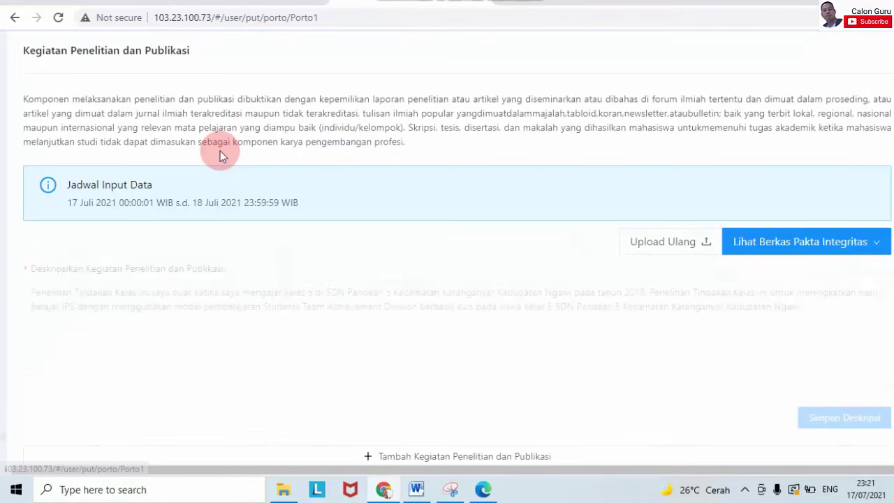
scroll(447, 279, "down", 4)
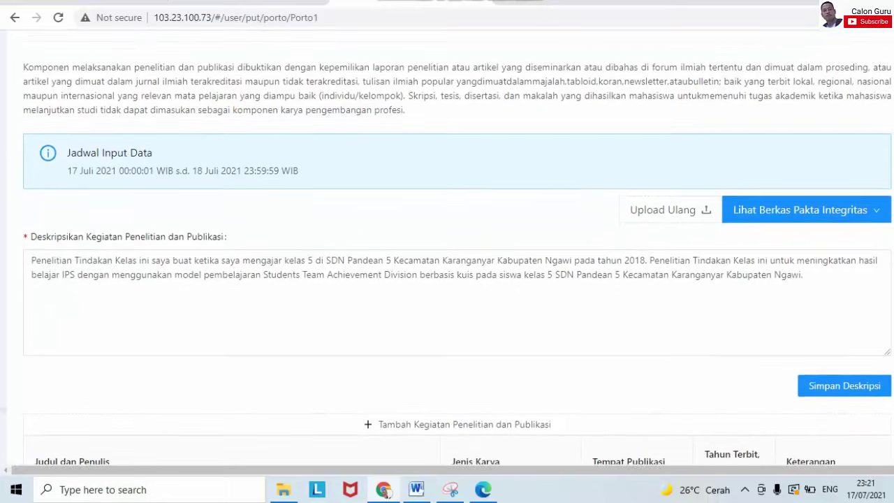
scroll(447, 280, "down", 1)
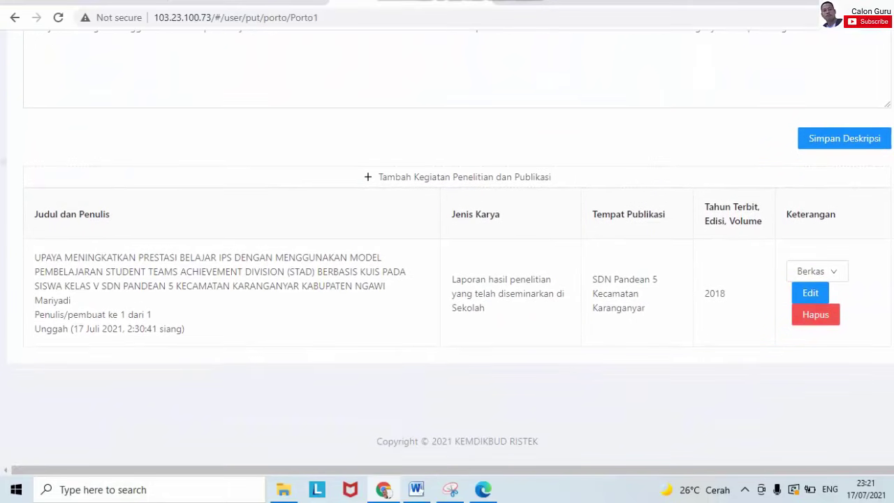
left_click(809, 271)
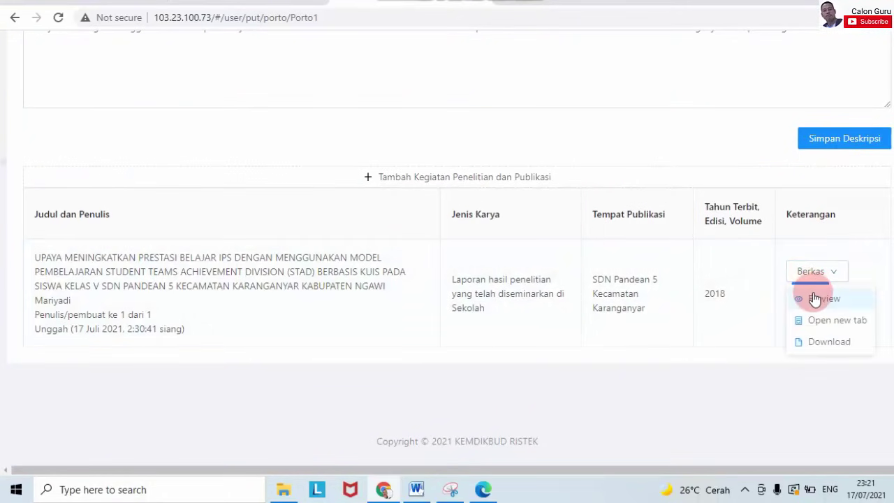
scroll(815, 298, "up", 5)
left_click(851, 207)
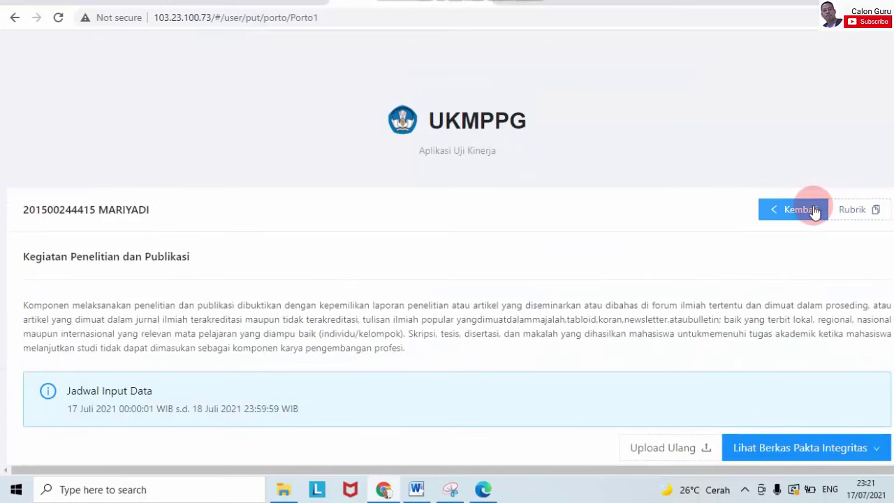
left_click(814, 211)
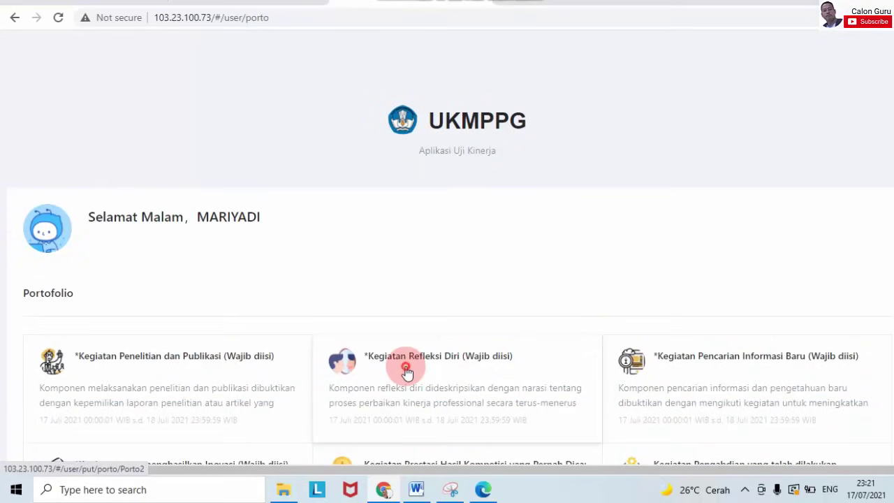
Step: Open Kegiatan Refleksi Diri, review its saved content, and return to the portfolio overview
left_click(407, 373)
scroll(447, 251, "down", 5)
scroll(447, 251, "down", 3)
scroll(447, 251, "up", 10)
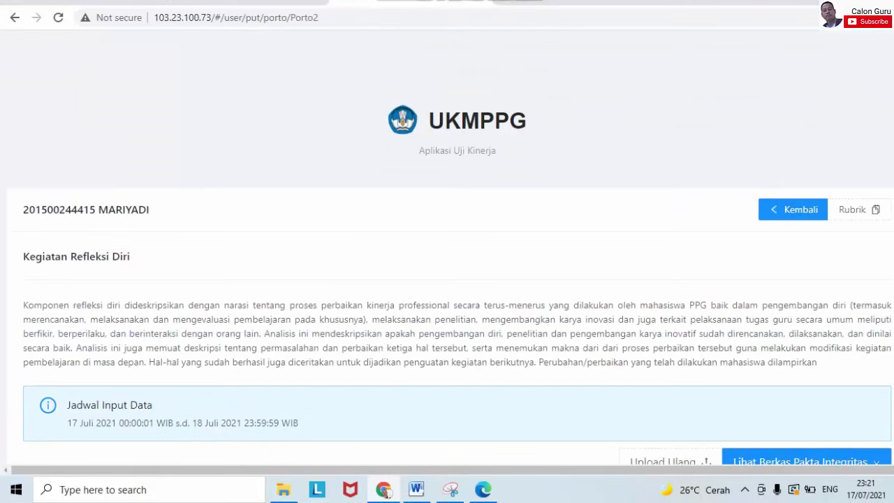
left_click(811, 211)
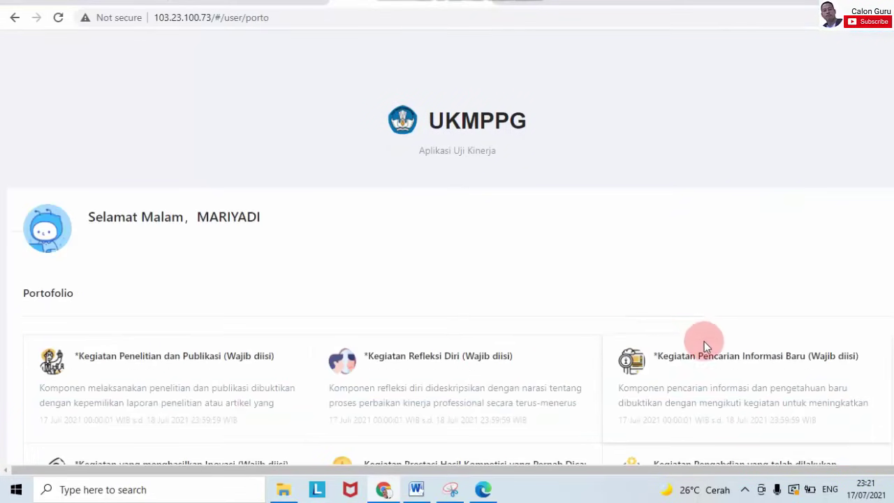
Step: Open Kegiatan Pencarian Informasi Baru, review its description and activity entries, and return to the portfolio overview
left_click(707, 363)
scroll(707, 362, "down", 5)
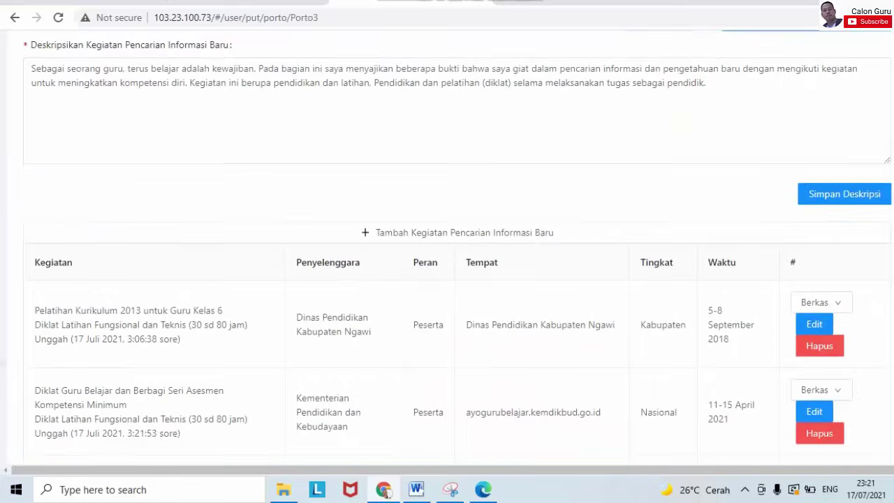
scroll(841, 190, "down", 5)
scroll(840, 190, "up", 10)
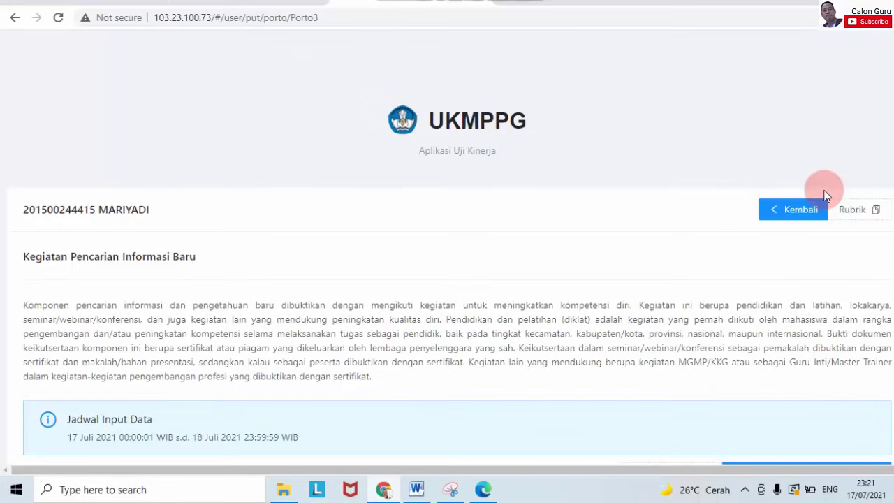
left_click(803, 212)
Step: Open Kegiatan yang menghasilkan Inovasi, check its description and product entries, and return to the portfolio overview
scroll(389, 202, "down", 3)
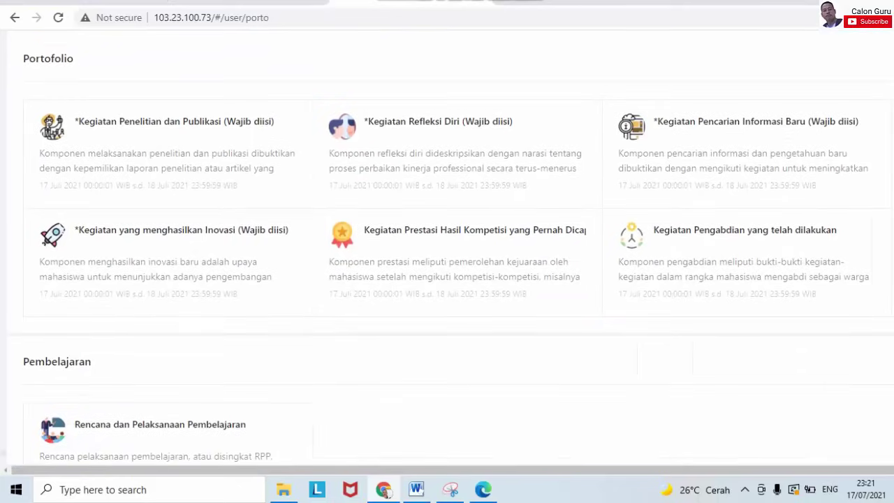
left_click(283, 230)
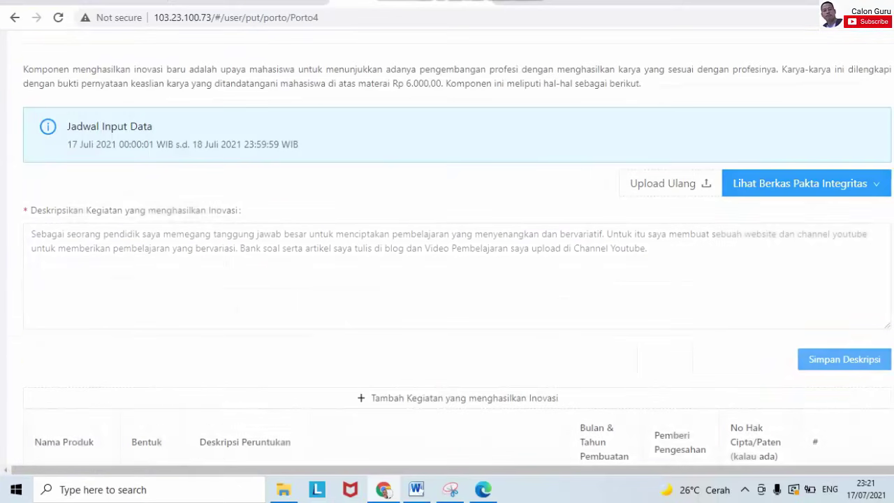
scroll(457, 279, "down", 2)
scroll(447, 252, "down", 5)
scroll(447, 252, "up", 10)
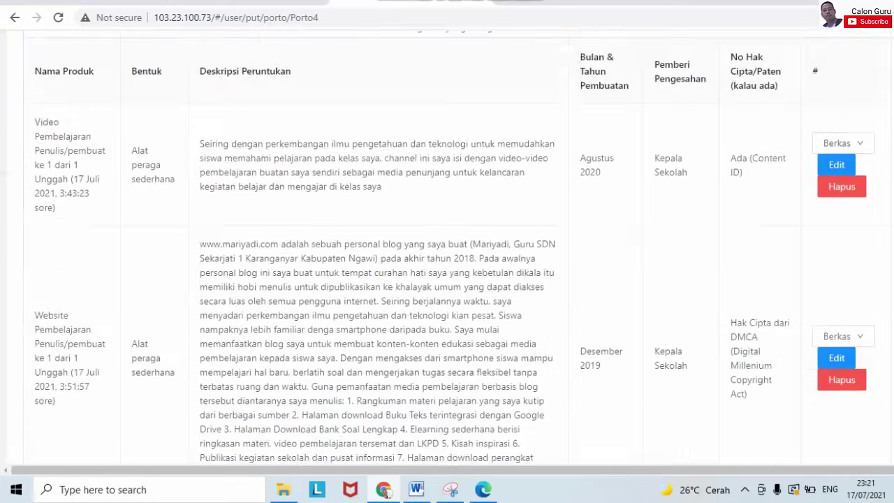
left_click(790, 209)
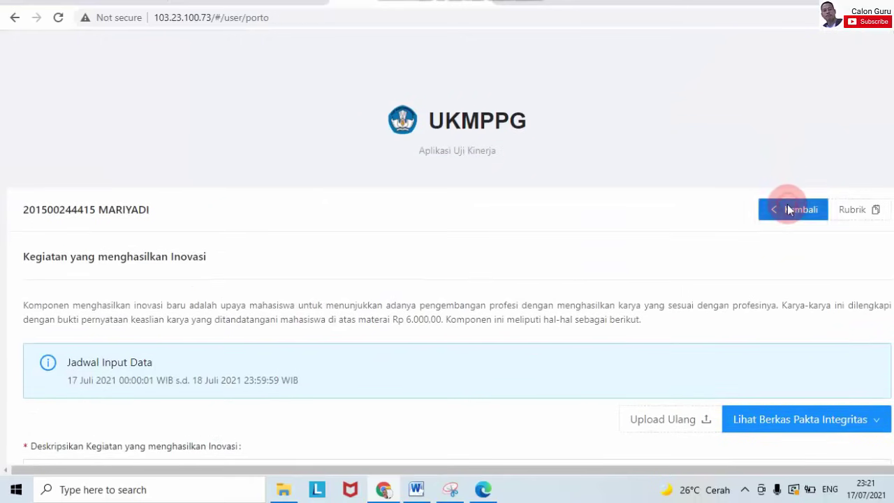
Step: Open Kegiatan Prestasi Hasil Kompetisi yang Pernah Dicapai, review its saved content, and return to the portfolio overview
scroll(835, 236, "down", 3)
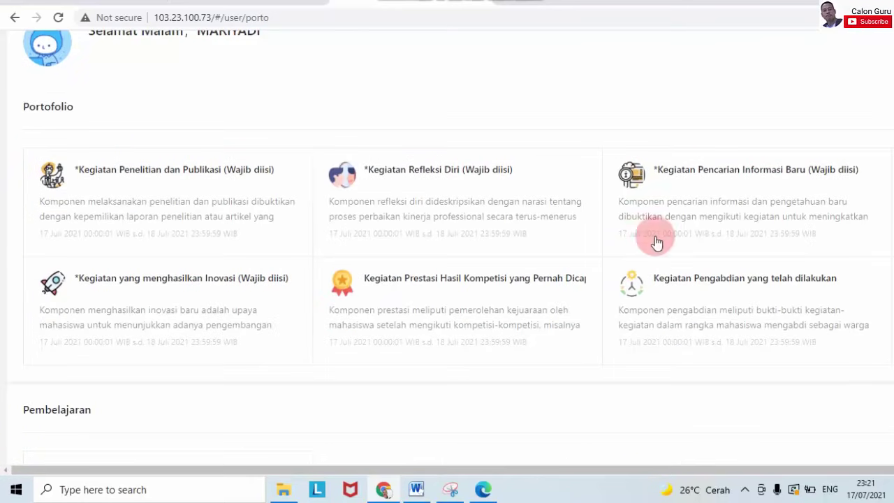
left_click(503, 275)
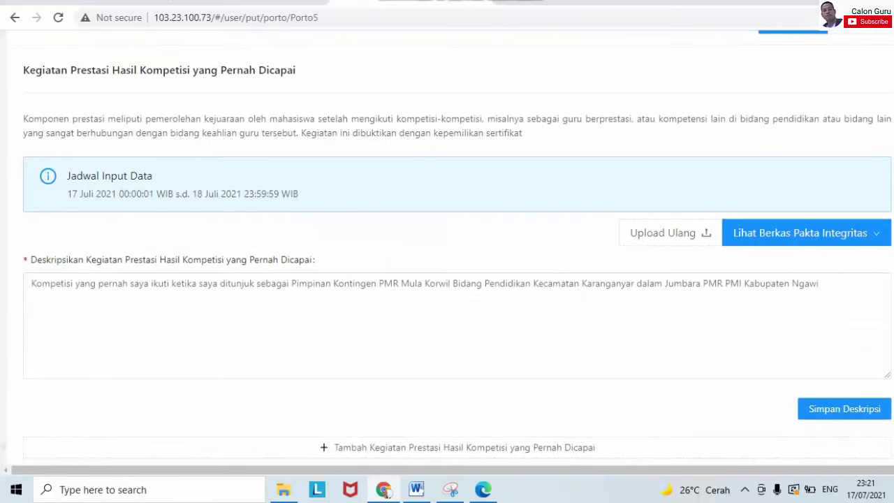
scroll(888, 190, "down", 5)
scroll(888, 190, "up", 10)
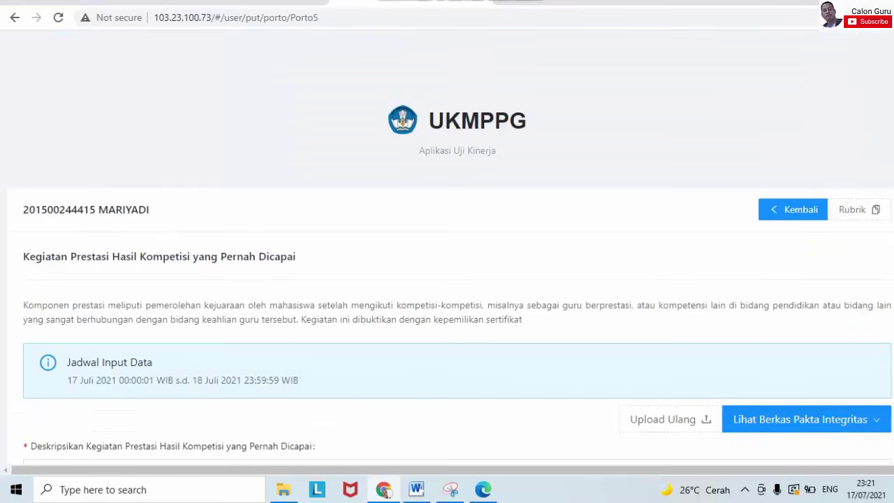
left_click(800, 209)
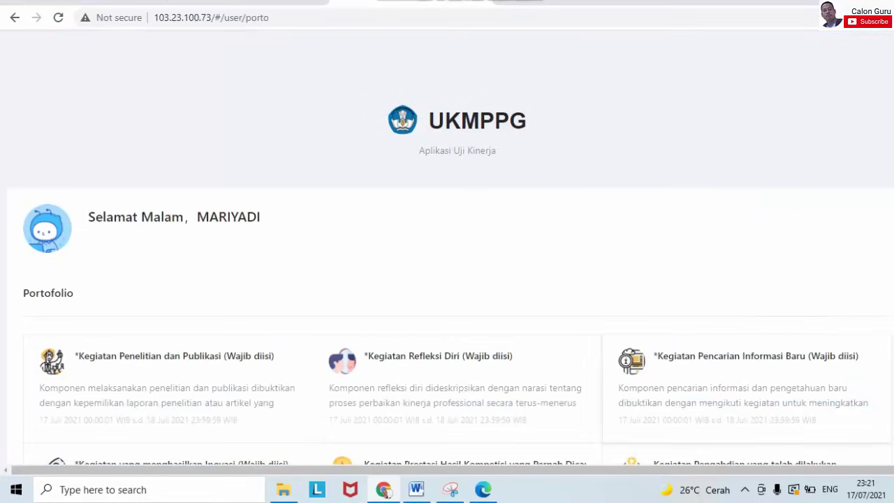
Step: Open Kegiatan Pengabdian yang telah dilakukan from the portfolio overview to review its content
scroll(786, 262, "down", 3)
left_click(785, 262)
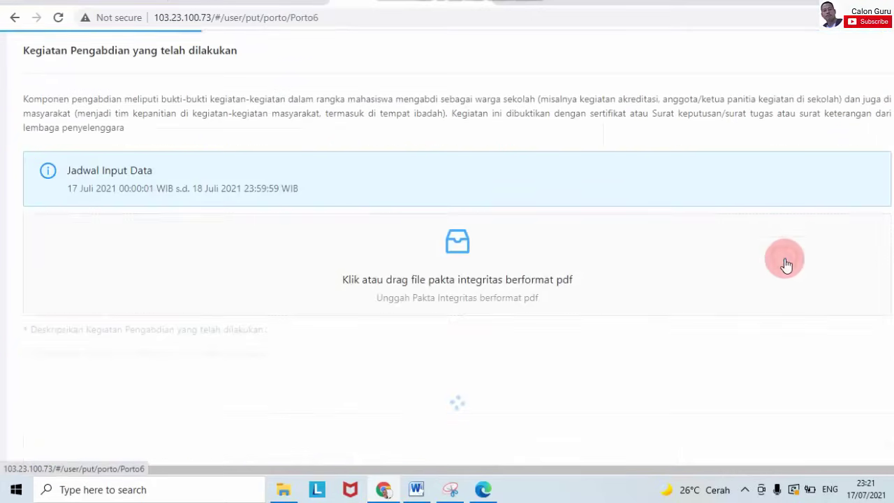